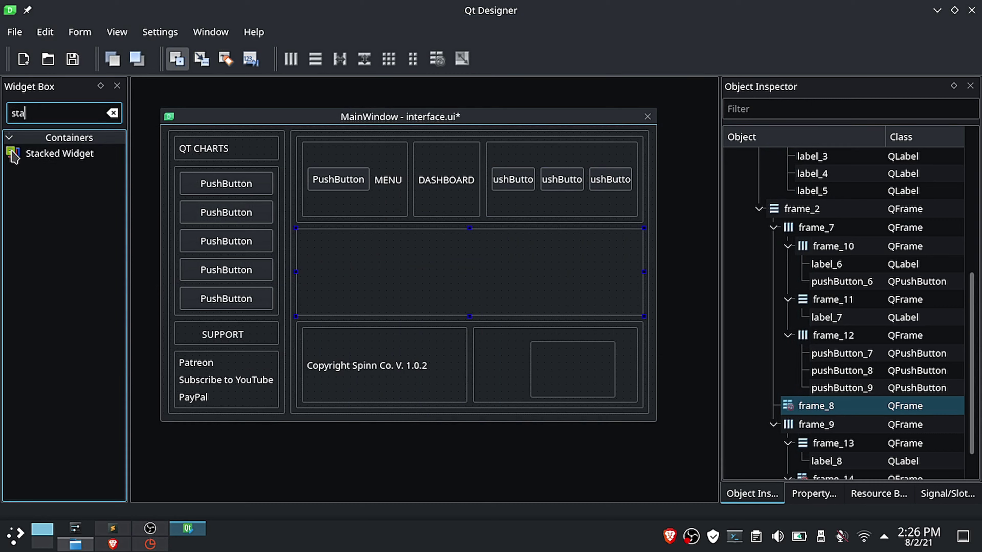
# Step: Add a Stacked Widget to the empty middle frame (frame_8) and lay out that frame vertically
pyautogui.moveTo(15, 155); pyautogui.dragTo(372, 252)
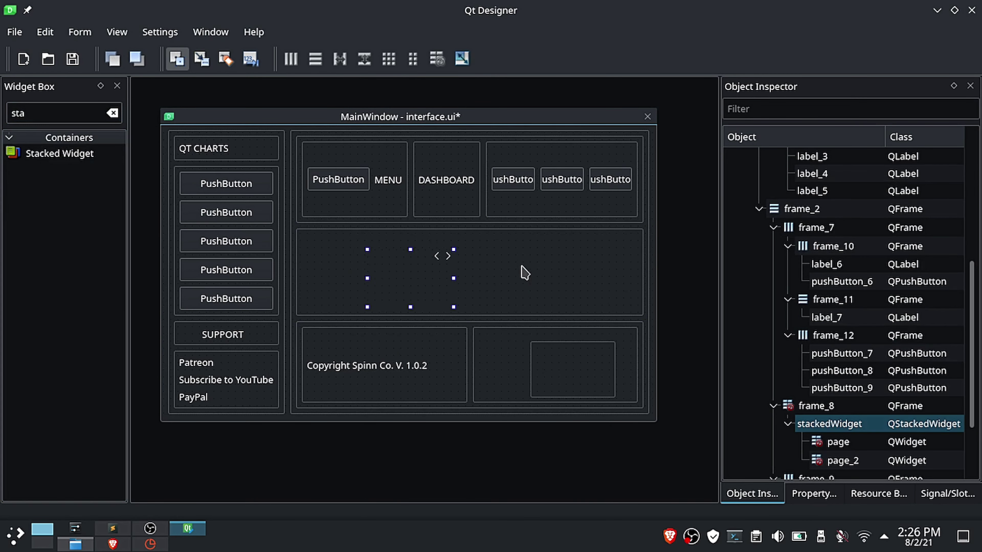
pyautogui.click(486, 271)
pyautogui.click(448, 277)
pyautogui.rightClick(519, 276)
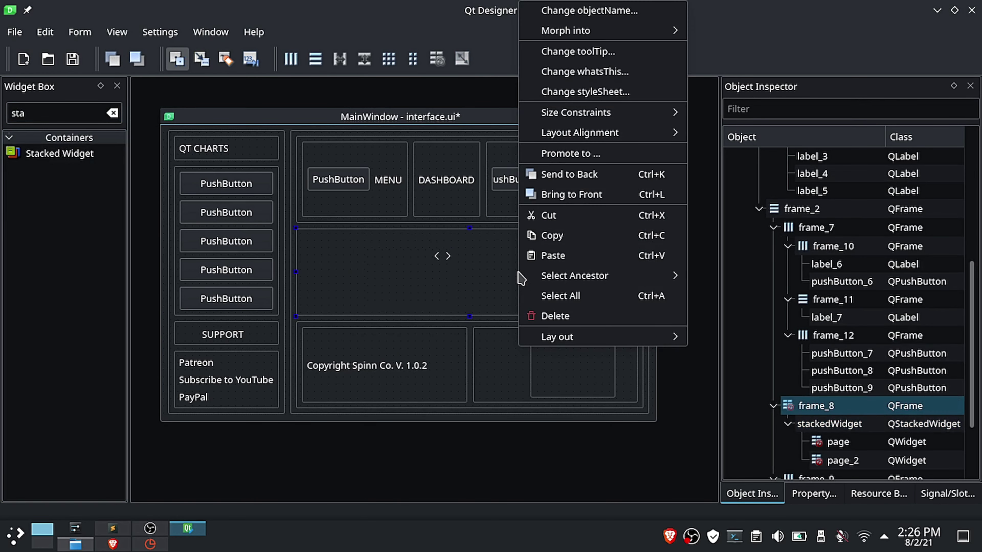
pyautogui.moveTo(565, 345)
pyautogui.click(750, 376)
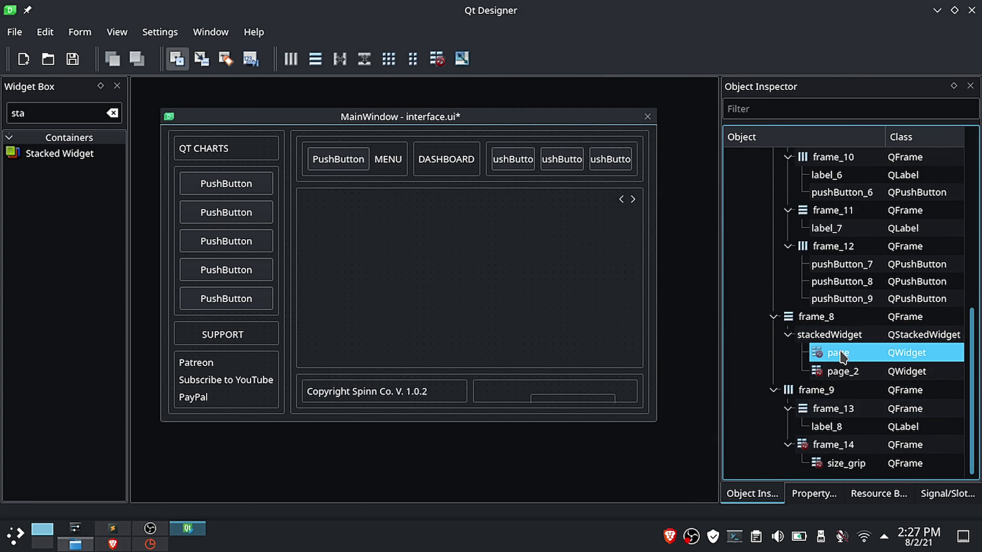
# Step: Switch to the running QT CHARTS app and examine its Percentage Bar Chart page as a reference for the page structure
pyautogui.click(822, 352)
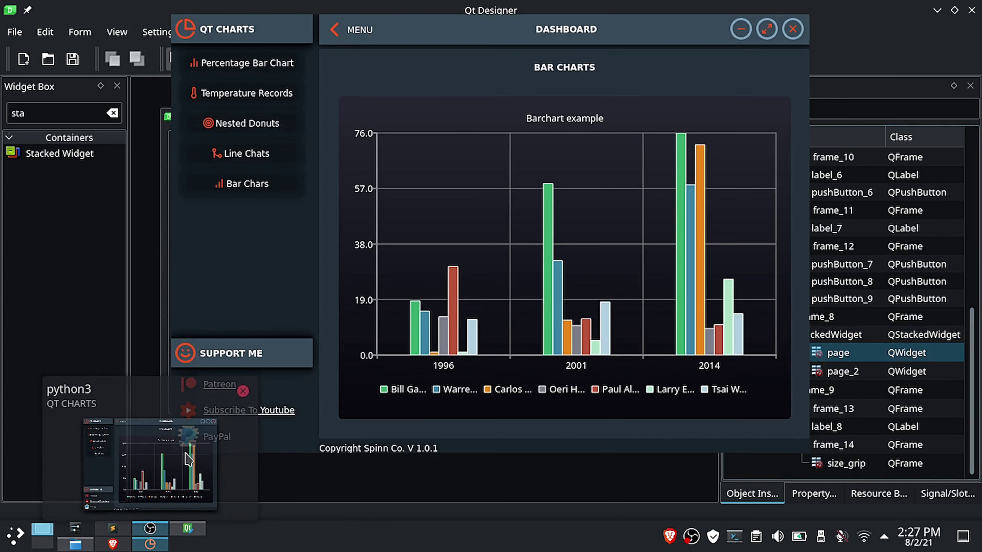
pyautogui.click(188, 460)
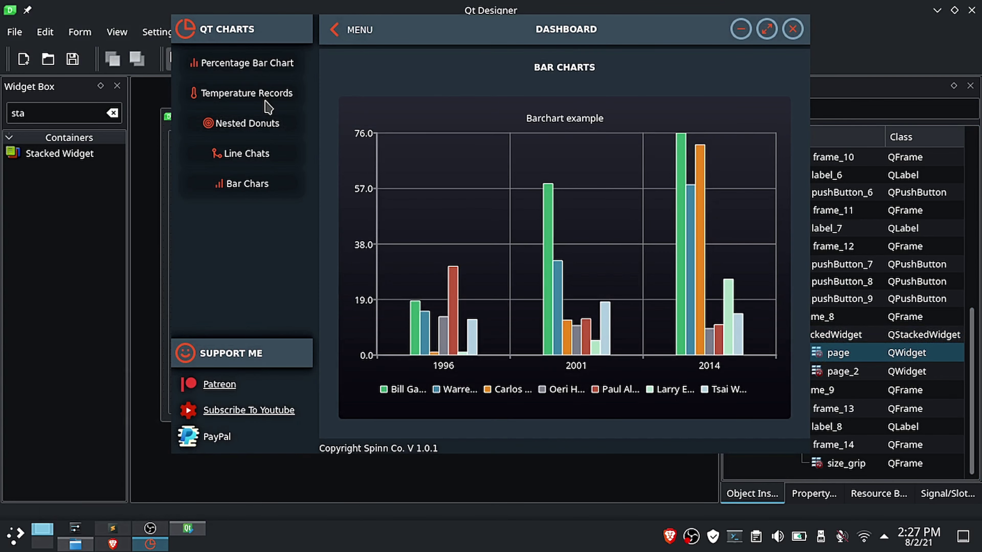
pyautogui.click(265, 75)
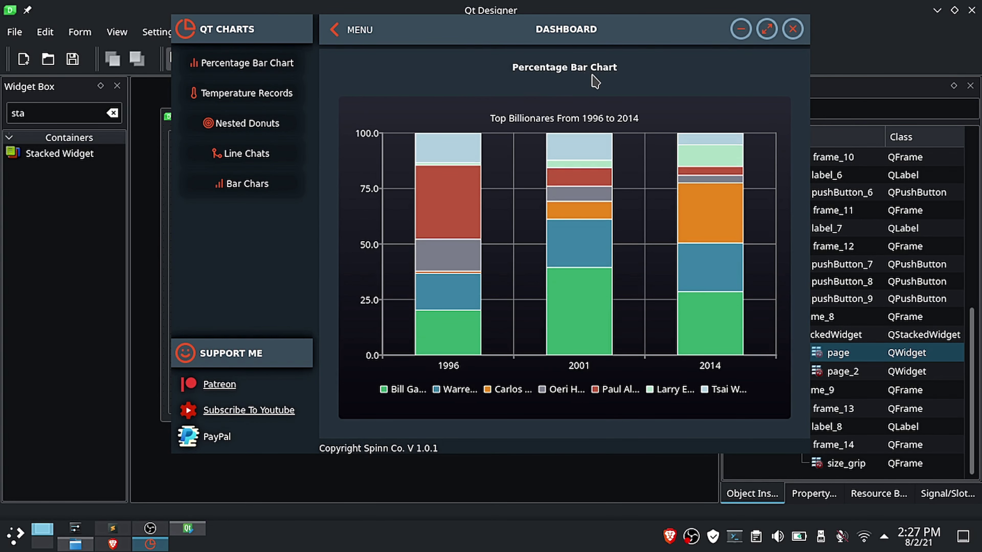
pyautogui.click(307, 479)
# Step: Add a Frame to the first page of the stacked widget, in the upper part of the page
pyautogui.click(451, 247)
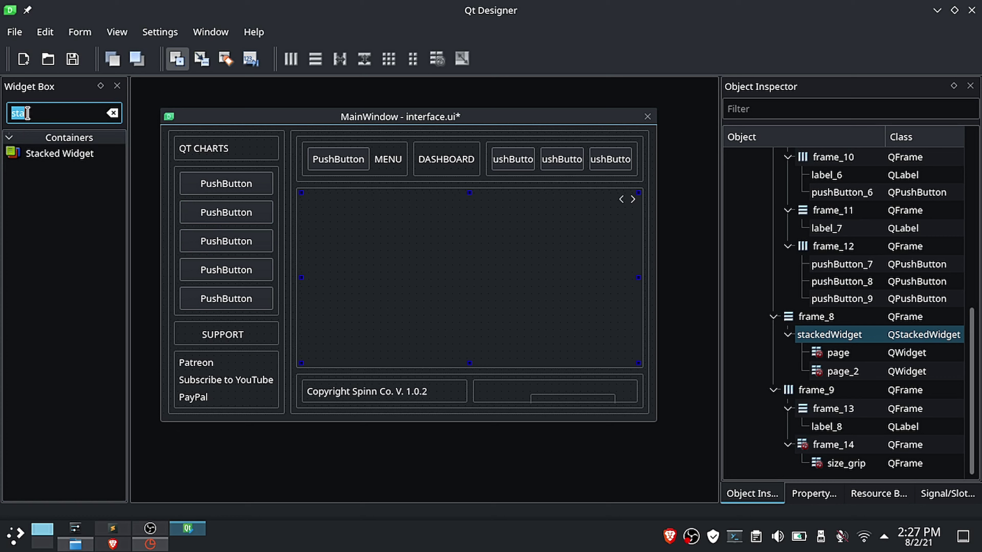
pyautogui.write('fra')
pyautogui.moveTo(39, 153); pyautogui.dragTo(378, 218)
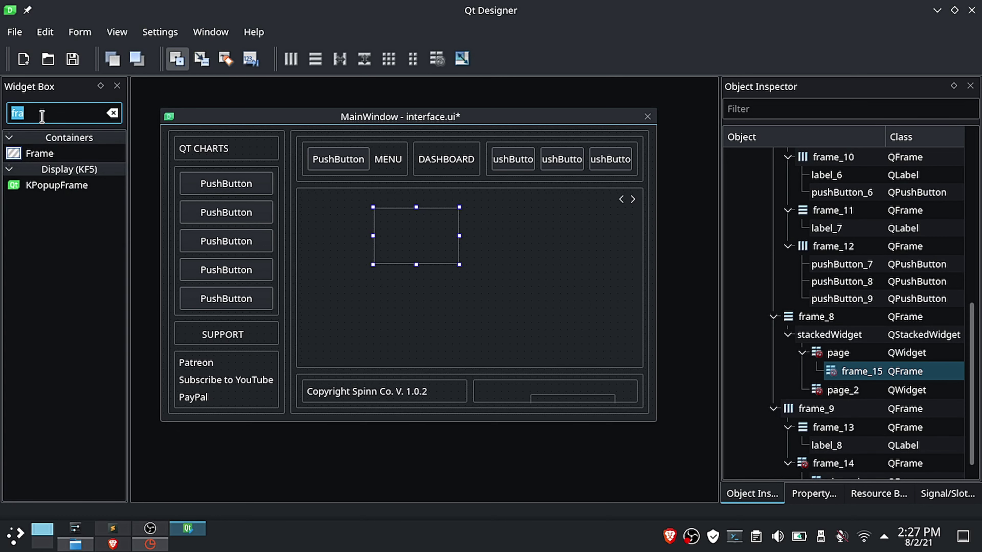
# Step: Place a Label inside the new frame on the stacked widget's first page
pyautogui.write('lab')
pyautogui.moveTo(38, 153); pyautogui.dragTo(395, 235)
pyautogui.hotkey('ctrl', 'z')
pyautogui.click(551, 282)
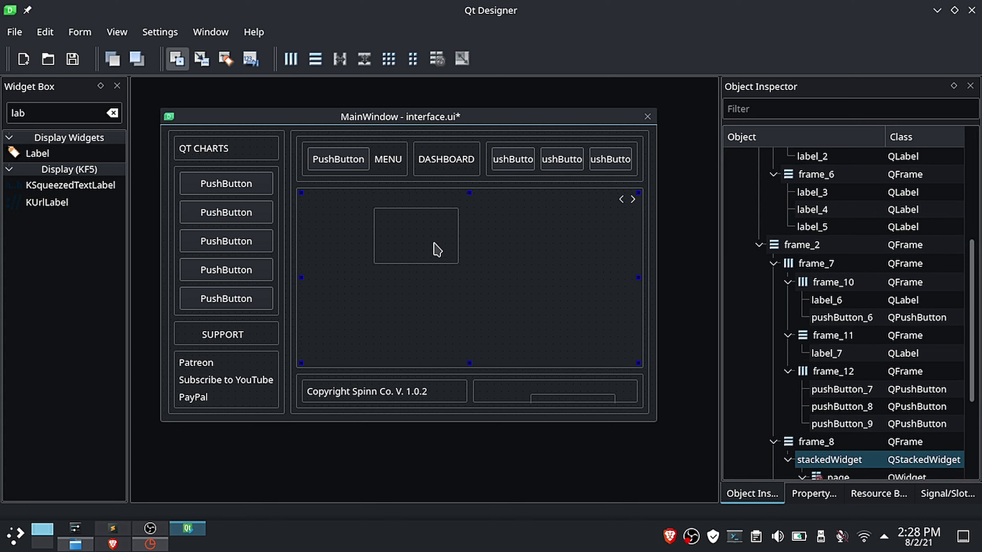
pyautogui.click(436, 249)
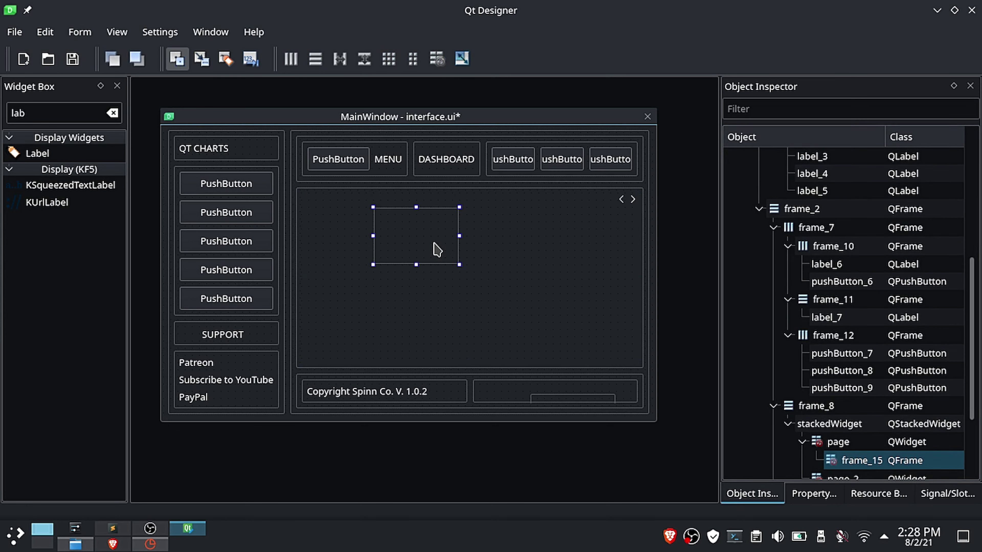
pyautogui.hotkey('ctrl', 'shift', 'z')
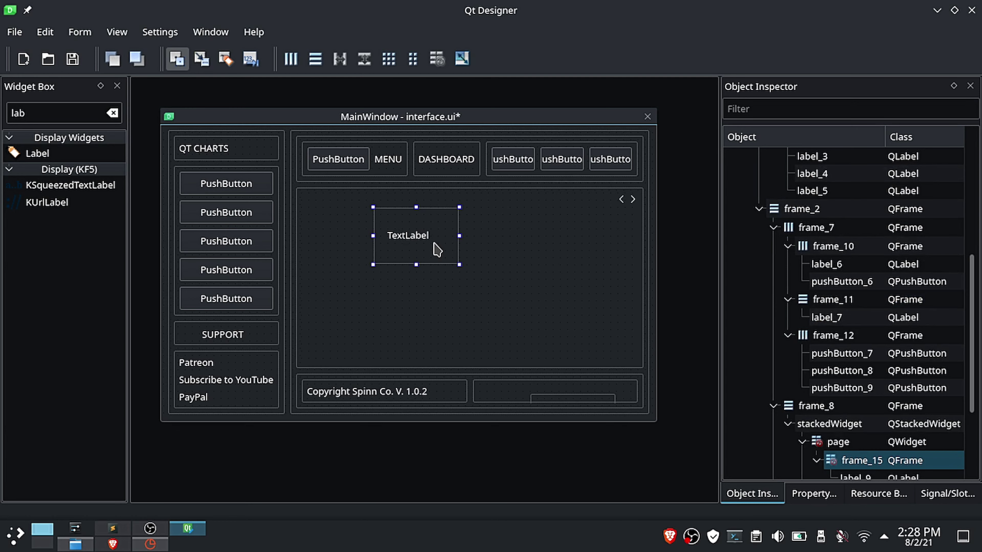
pyautogui.click(509, 256)
pyautogui.click(419, 245)
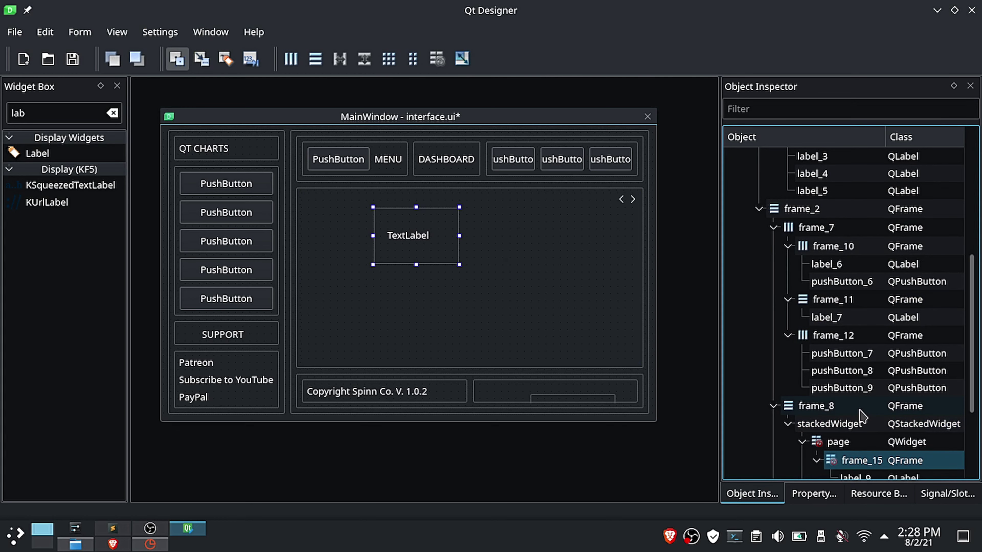
# Step: Add a second Frame to the same page, directly below the frame that holds the label
pyautogui.scroll(-3, 862, 409)
pyautogui.click(815, 335)
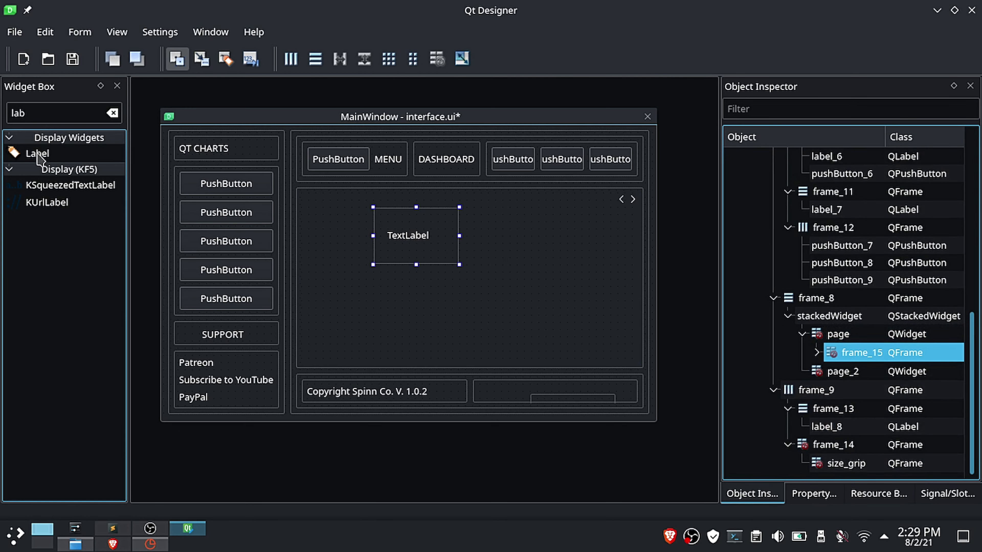
pyautogui.doubleClick(36, 116)
pyautogui.write('fra')
pyautogui.moveTo(39, 153); pyautogui.dragTo(390, 285)
pyautogui.click(817, 352)
pyautogui.click(831, 353)
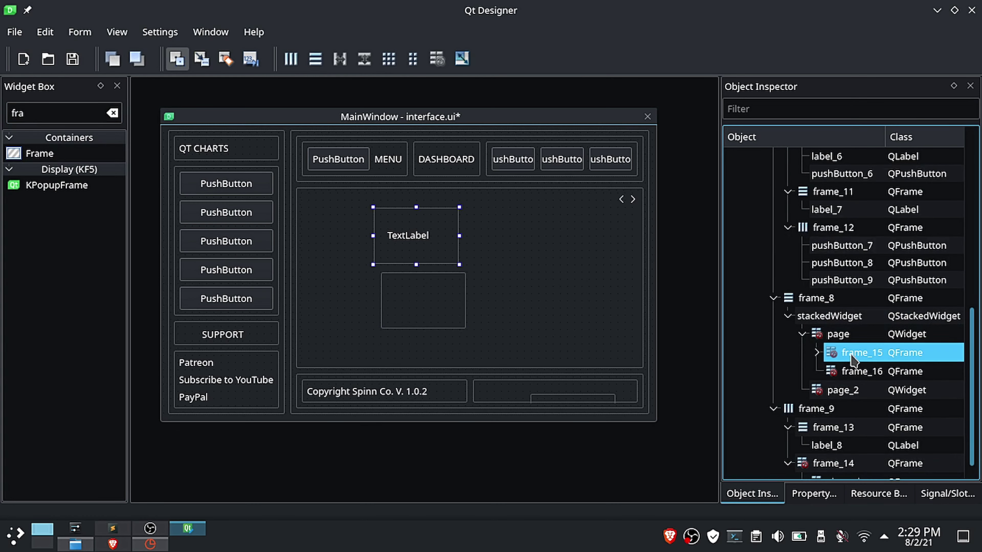
pyautogui.click(854, 372)
# Step: Lay out the stacked widget's first page vertically, and lay out the upper frame holding the label vertically too
pyautogui.rightClick(506, 267)
pyautogui.moveTo(548, 446)
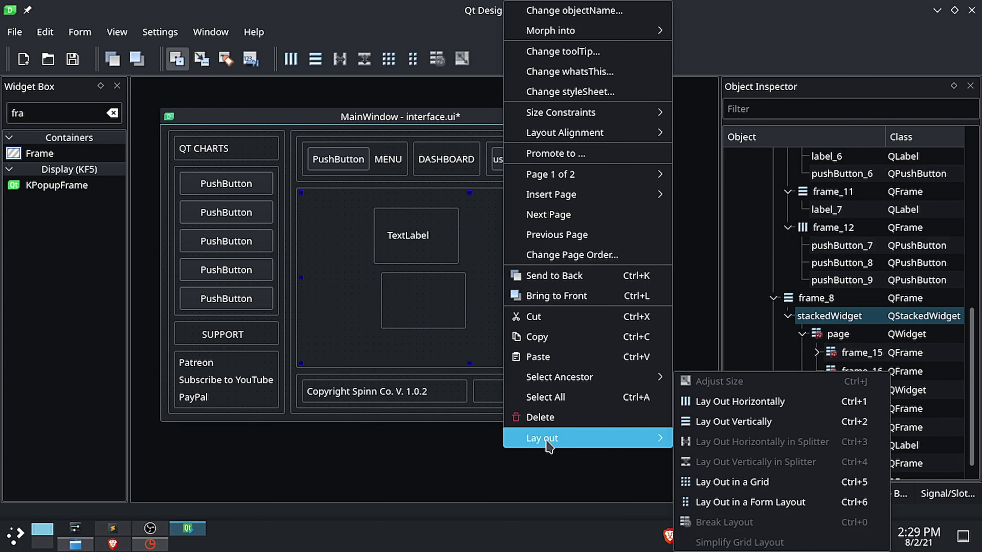
pyautogui.click(734, 422)
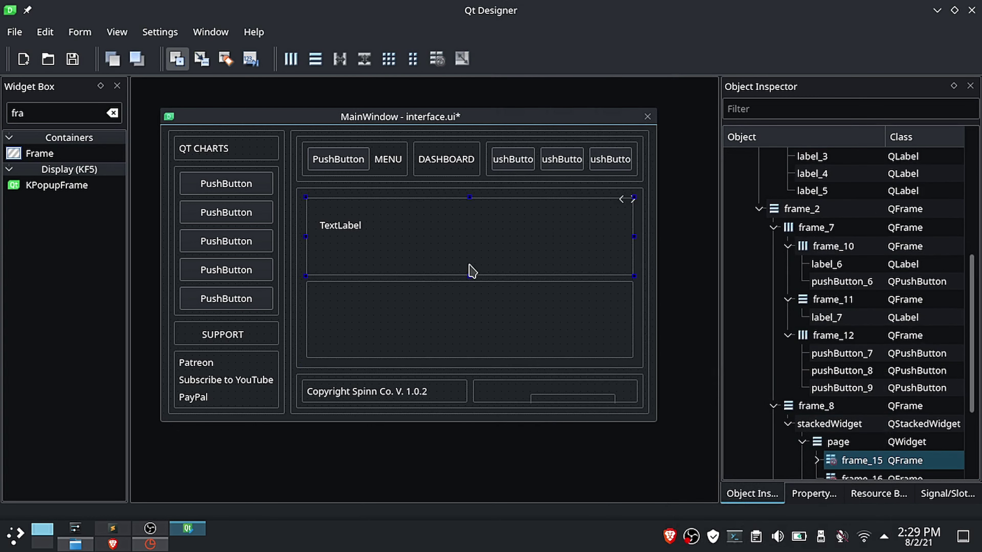
pyautogui.scroll(-3, 828, 410)
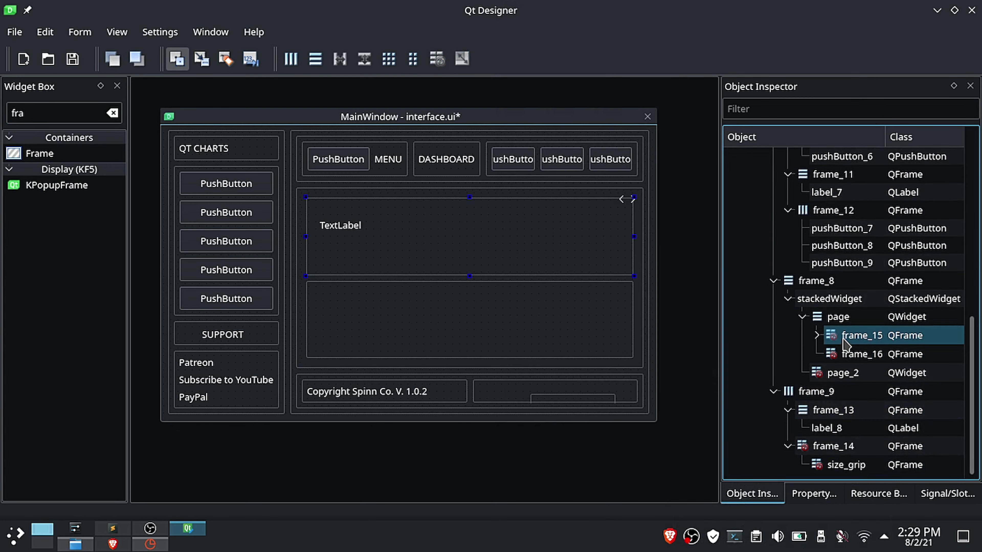
pyautogui.rightClick(511, 251)
pyautogui.moveTo(549, 336)
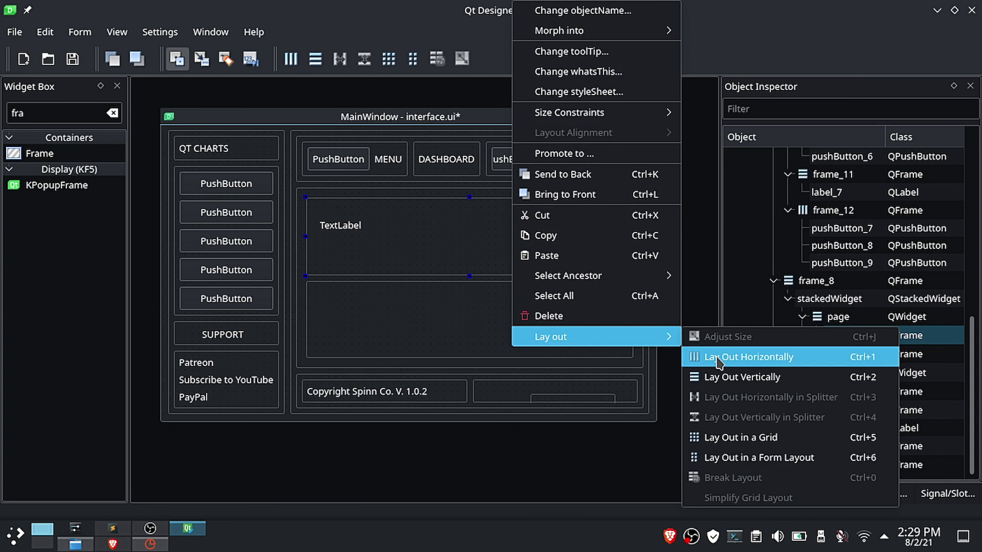
pyautogui.click(735, 377)
pyautogui.scroll(-3, 831, 321)
pyautogui.click(831, 318)
pyautogui.rightClick(832, 324)
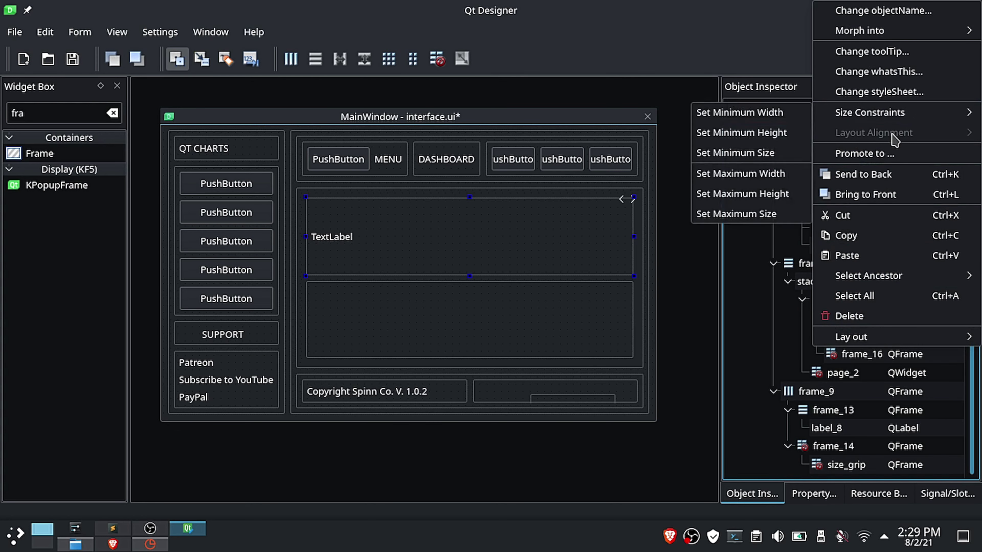
pyautogui.click(467, 307)
# Step: Save the form and set the layout alignment of the label in the upper page frame to Top
pyautogui.click(429, 255)
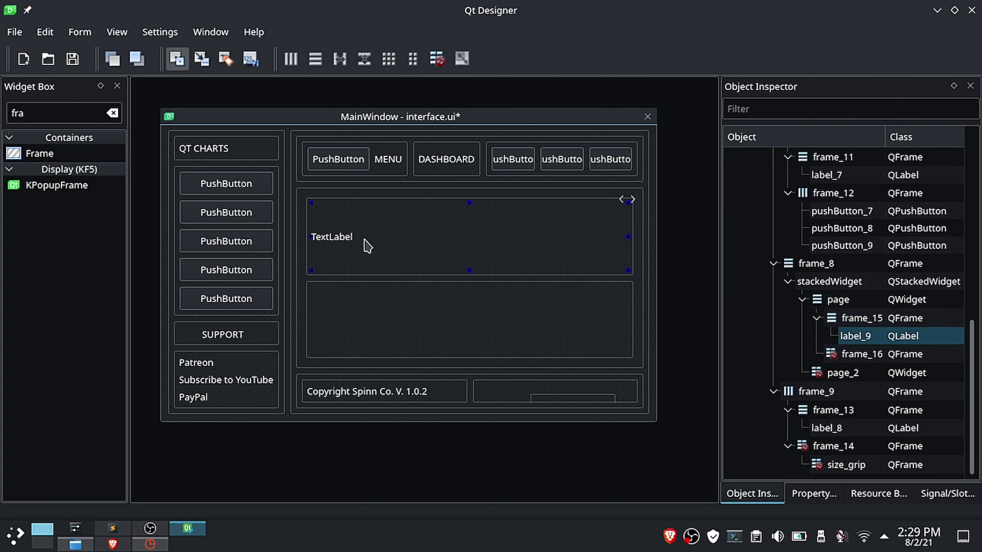
pyautogui.click(72, 58)
pyautogui.rightClick(412, 255)
pyautogui.moveTo(542, 156)
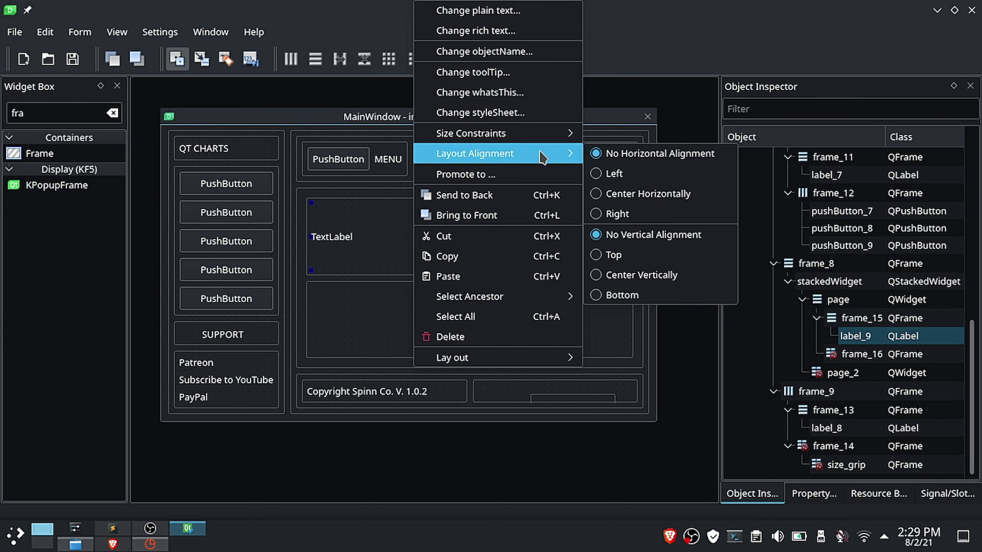
pyautogui.click(603, 254)
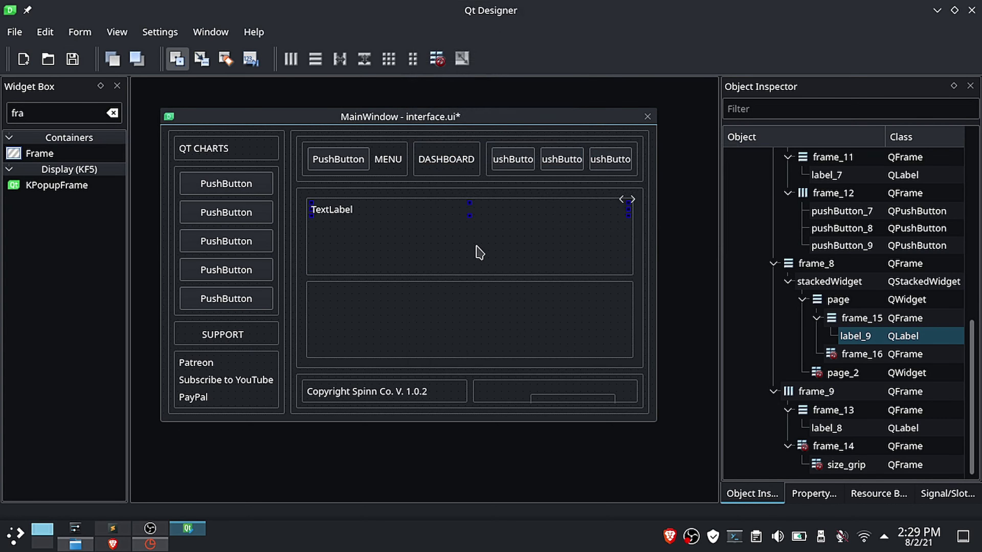
# Step: Set the label's horizontal text alignment to AlignHCenter and save the form
pyautogui.click(814, 493)
pyautogui.scroll(-15, 811, 352)
pyautogui.scroll(-1, 811, 355)
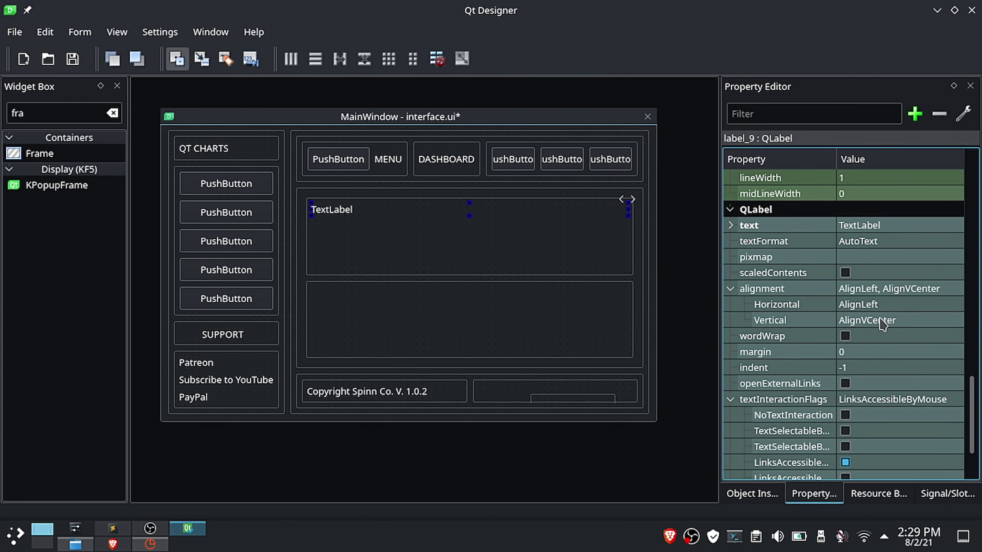
pyautogui.click(882, 305)
pyautogui.click(884, 338)
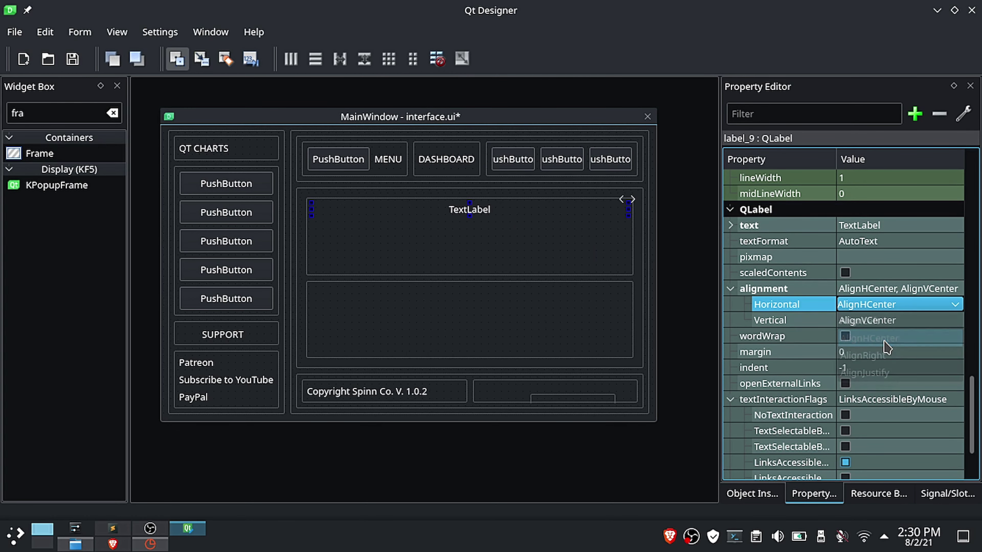
pyautogui.click(535, 269)
pyautogui.click(72, 58)
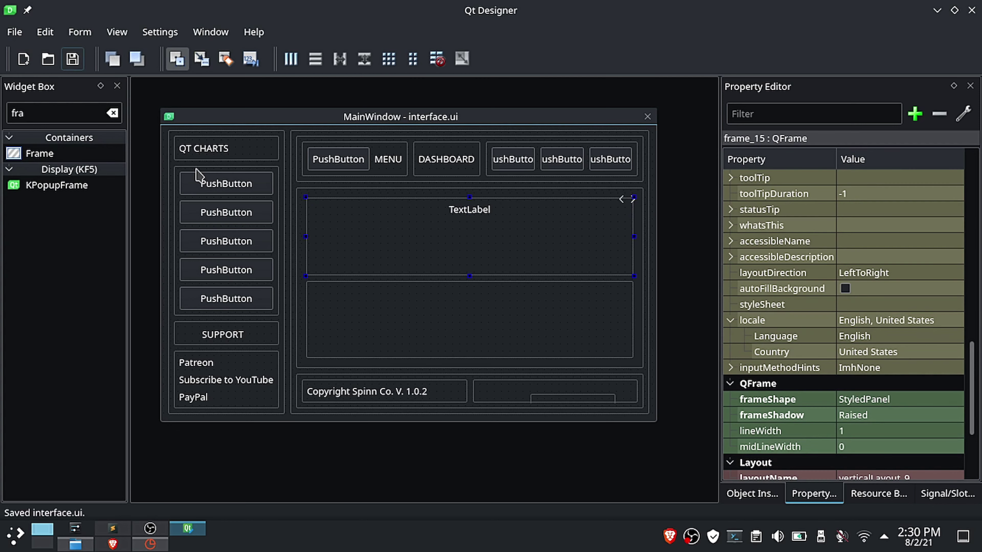
pyautogui.click(752, 493)
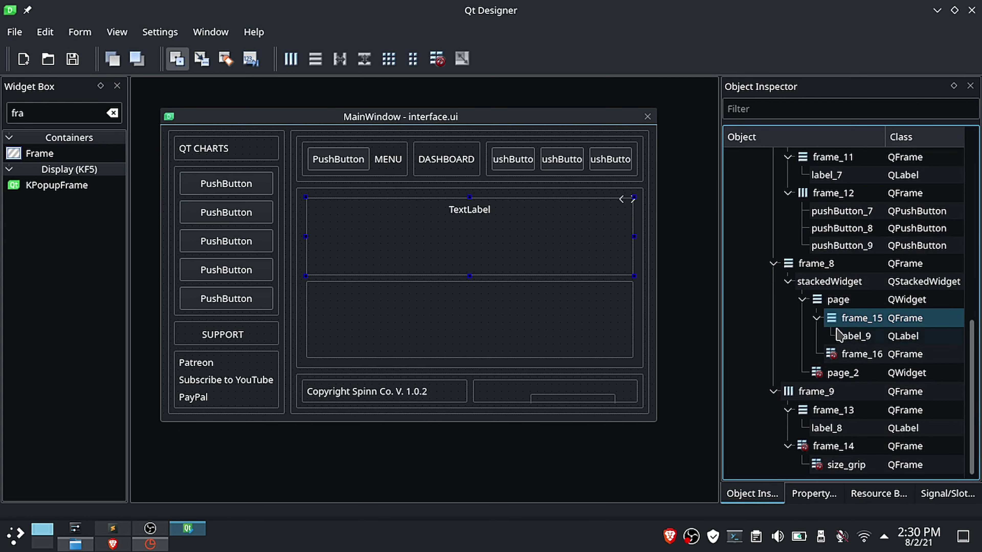
pyautogui.rightClick(853, 320)
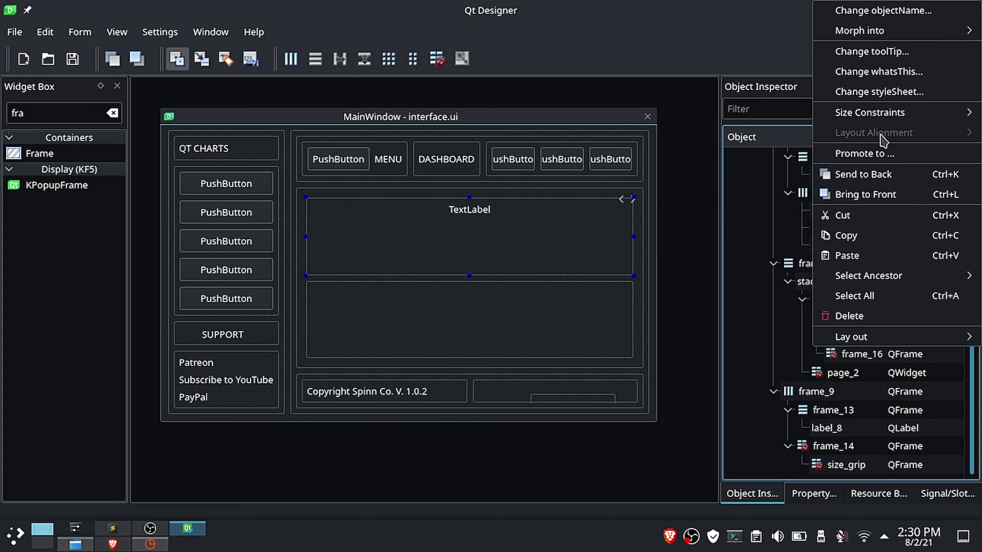
pyautogui.click(648, 120)
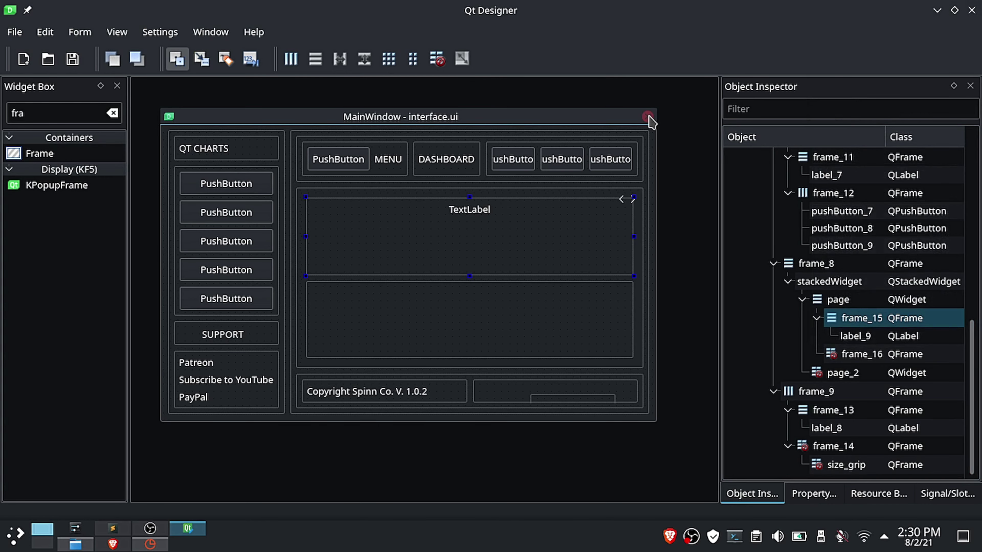
# Step: Close the form and reopen interface.ui from the recently used files
pyautogui.click(649, 117)
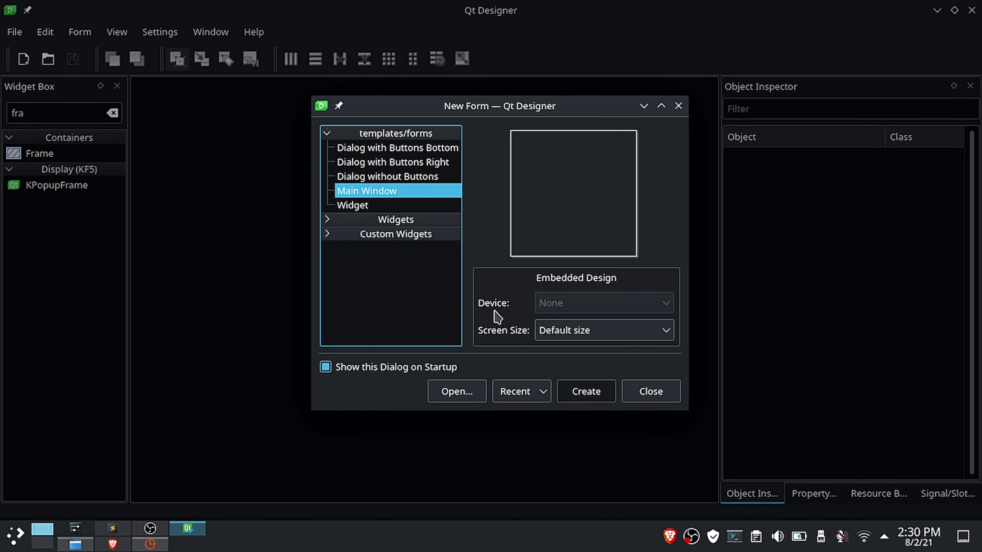
pyautogui.click(518, 391)
pyautogui.click(537, 271)
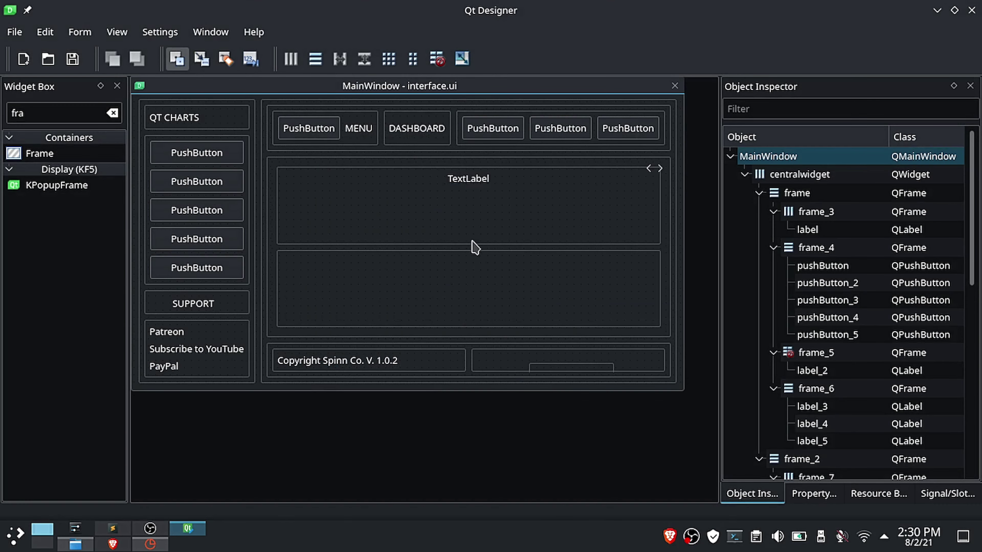
# Step: Set the layout alignment of the upper page frame holding the label to Top and save the form
pyautogui.click(480, 241)
pyautogui.rightClick(480, 241)
pyautogui.moveTo(603, 133)
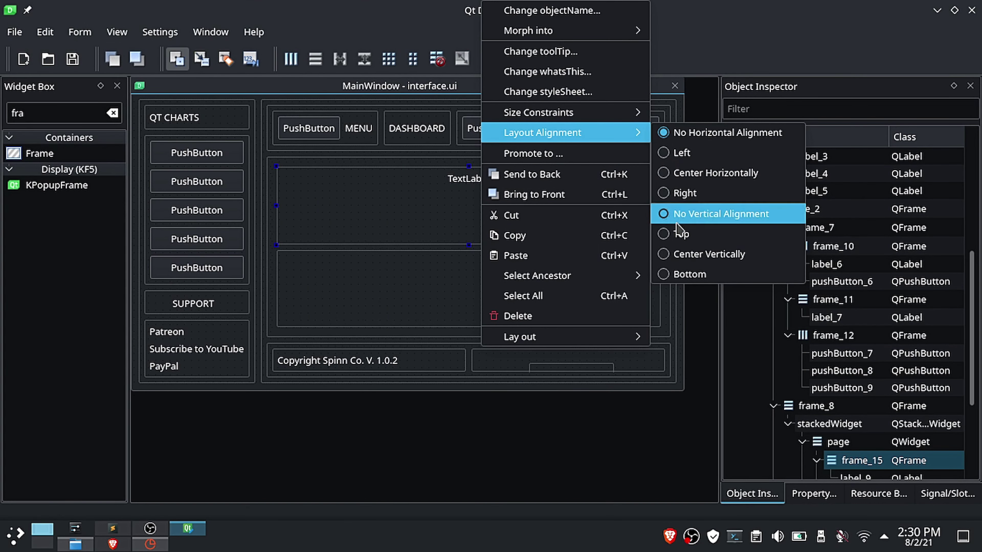
pyautogui.click(681, 234)
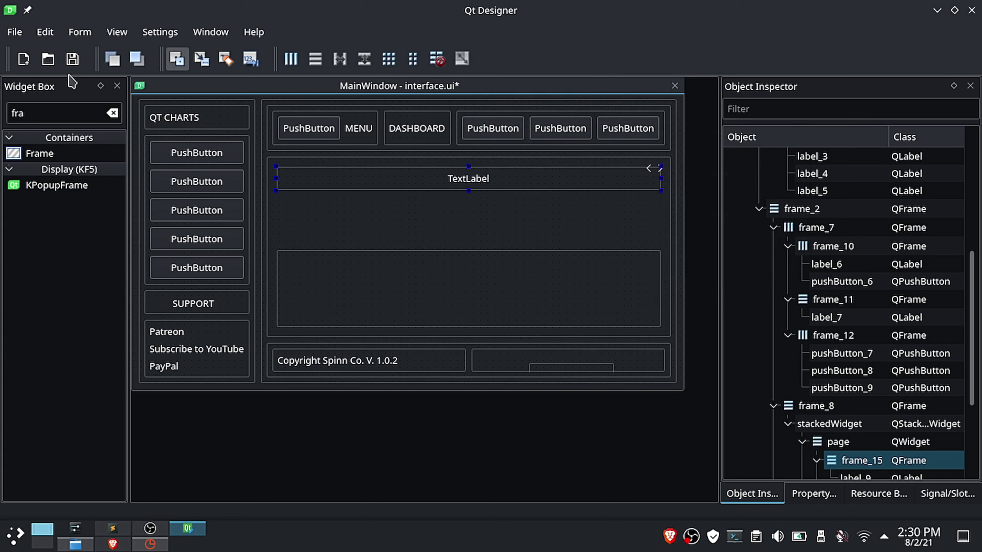
pyautogui.click(73, 59)
pyautogui.click(356, 265)
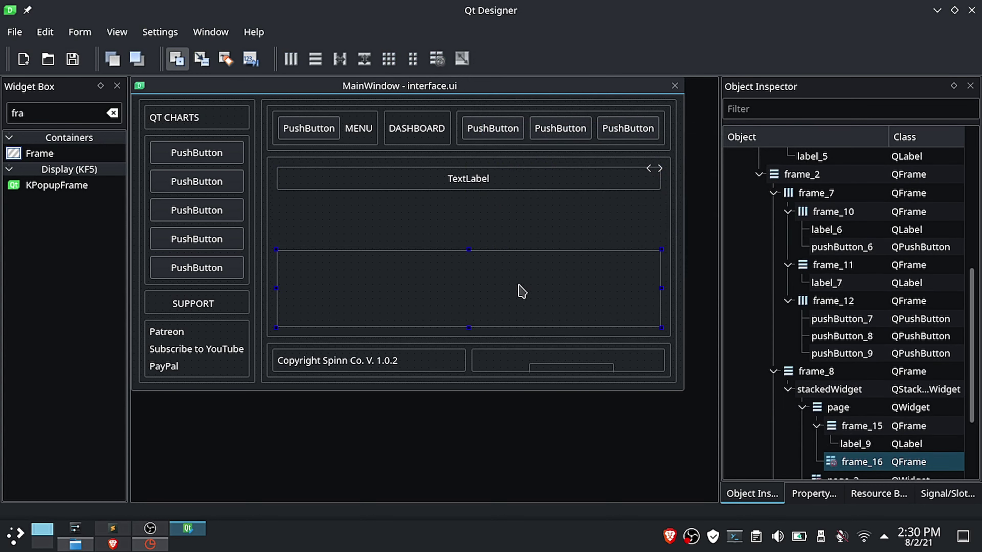
pyautogui.rightClick(440, 279)
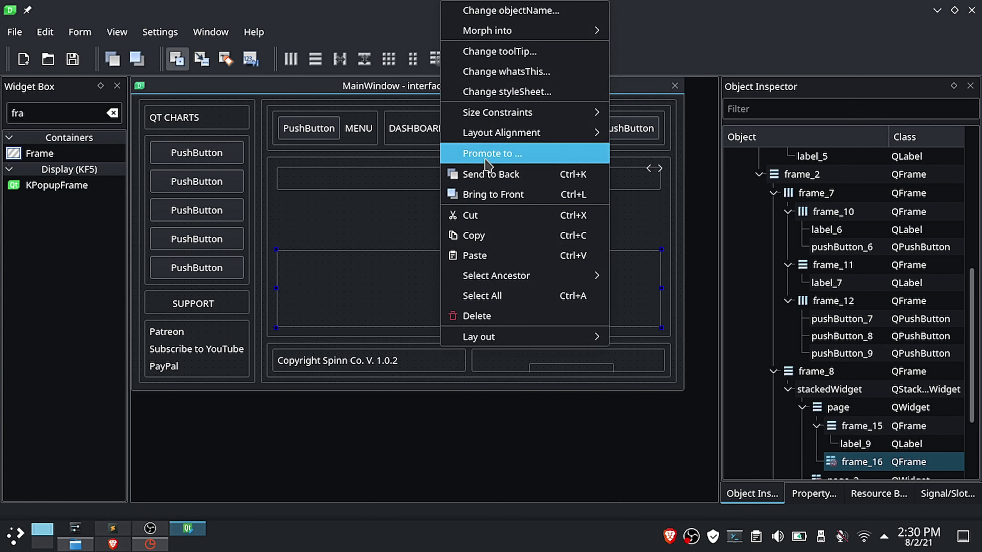
pyautogui.press('Escape')
pyautogui.press('Escape')
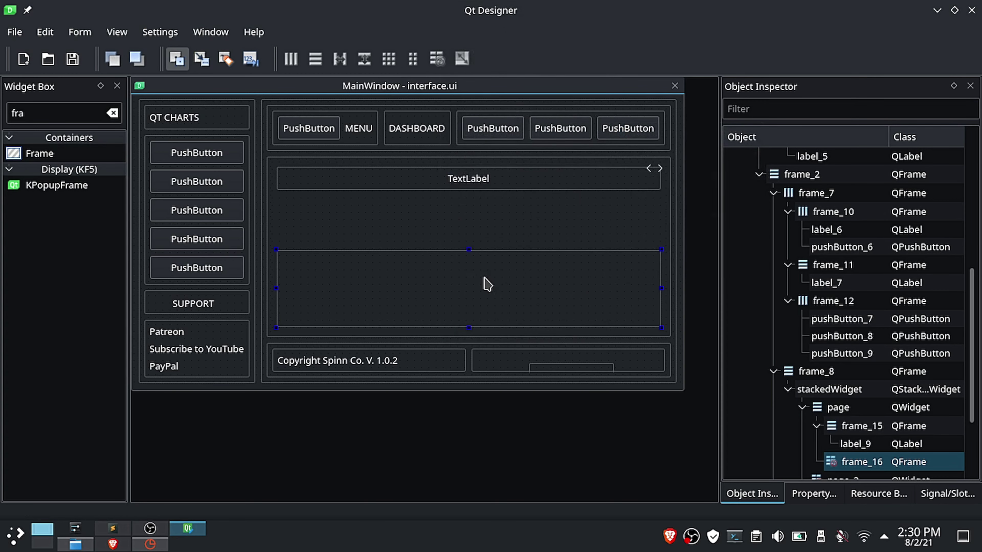
# Step: Set the vertical size policy of the lower frame on the first page to Expanding
pyautogui.click(814, 493)
pyautogui.click(891, 355)
pyautogui.click(891, 354)
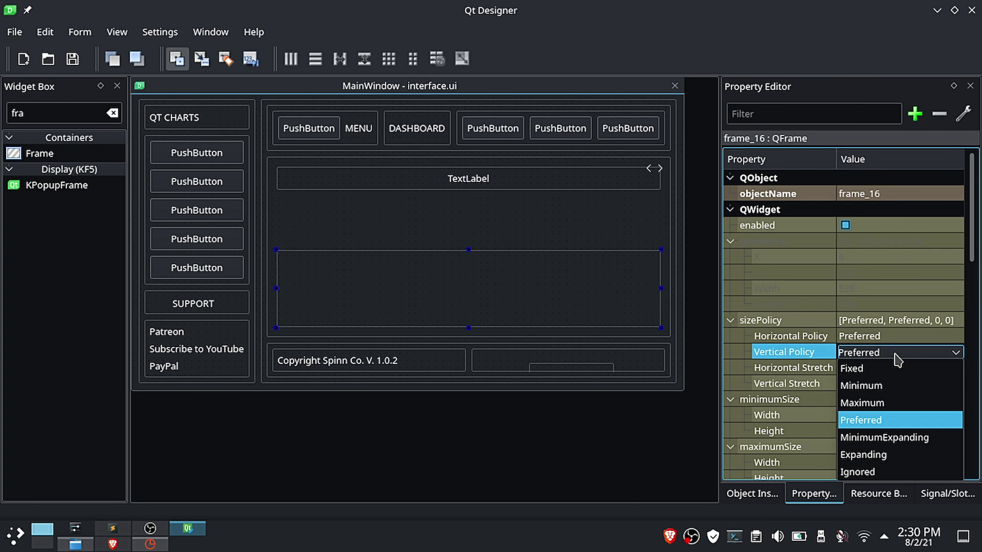
pyautogui.click(886, 455)
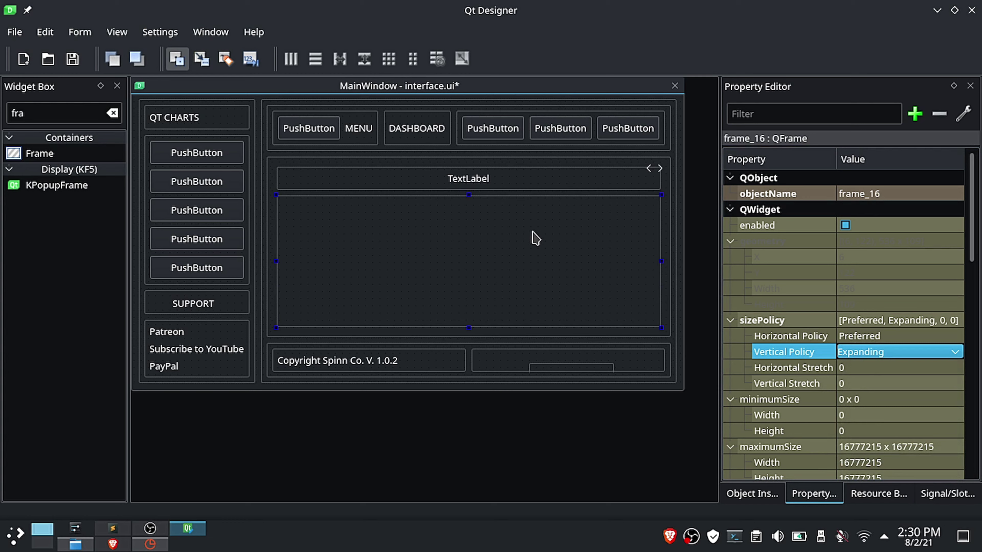
pyautogui.click(819, 355)
# Step: Place a temporary frame inside the lower page frame and lay out the lower frame in a grid
pyautogui.click(752, 493)
pyautogui.scroll(-2, 816, 387)
pyautogui.moveTo(17, 154); pyautogui.dragTo(329, 245)
pyautogui.rightClick(458, 243)
pyautogui.moveTo(497, 335)
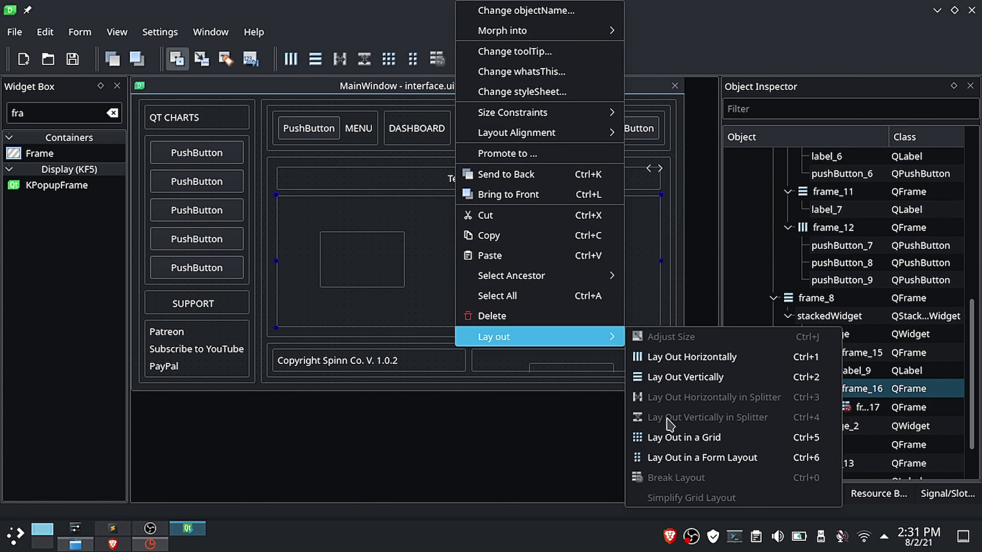
pyautogui.click(685, 441)
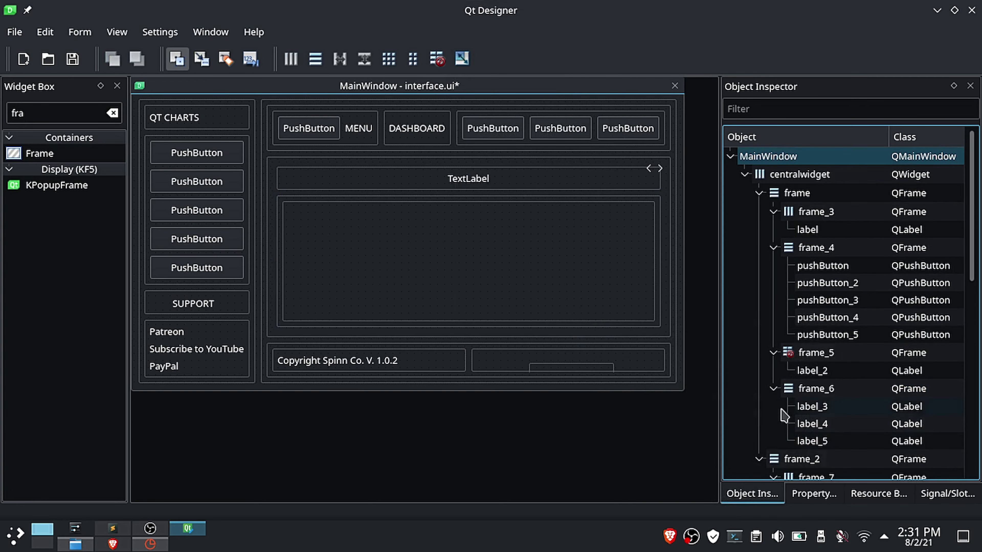
# Step: Delete the temporary inner frame from the lower page frame and save the form
pyautogui.scroll(-10, 798, 381)
pyautogui.click(848, 356)
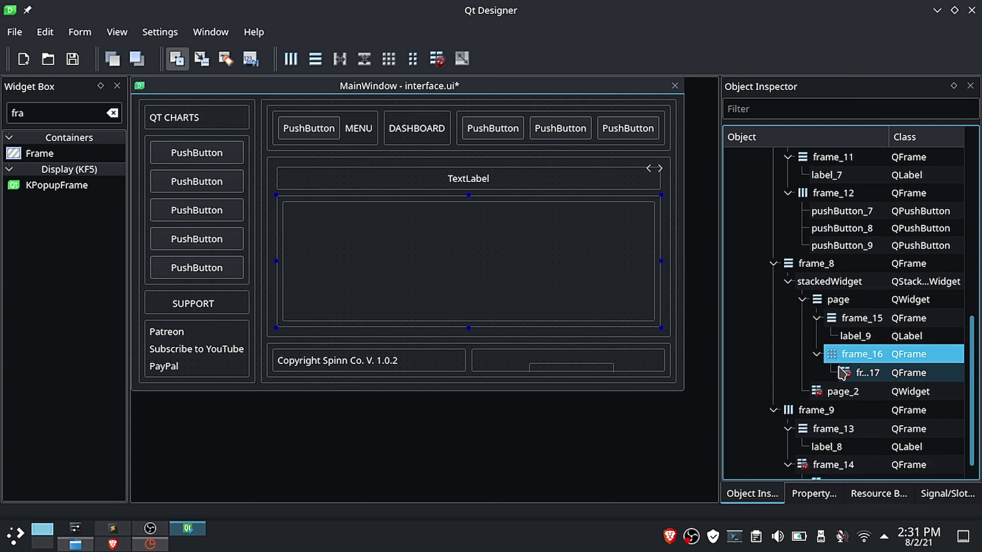
pyautogui.click(846, 372)
pyautogui.rightClick(846, 372)
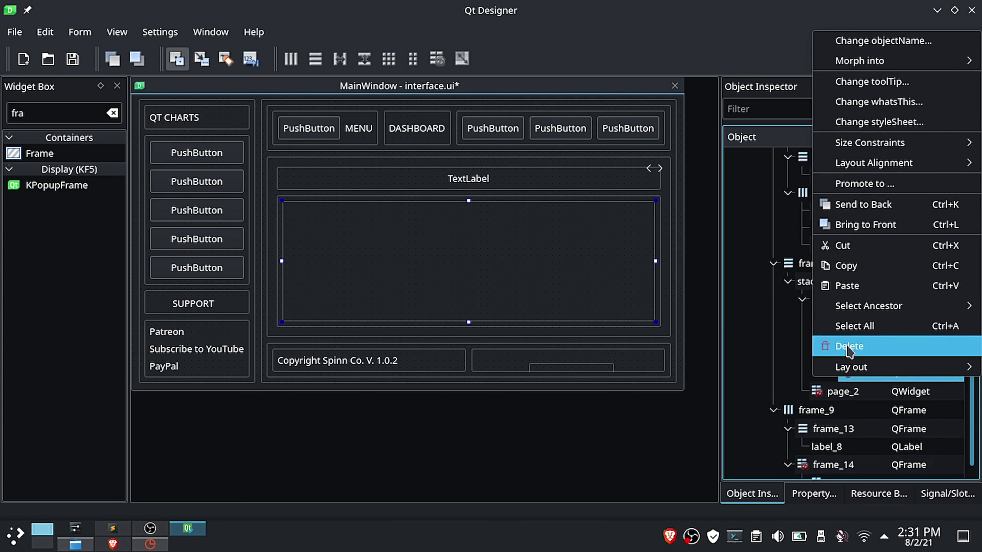
pyautogui.click(849, 348)
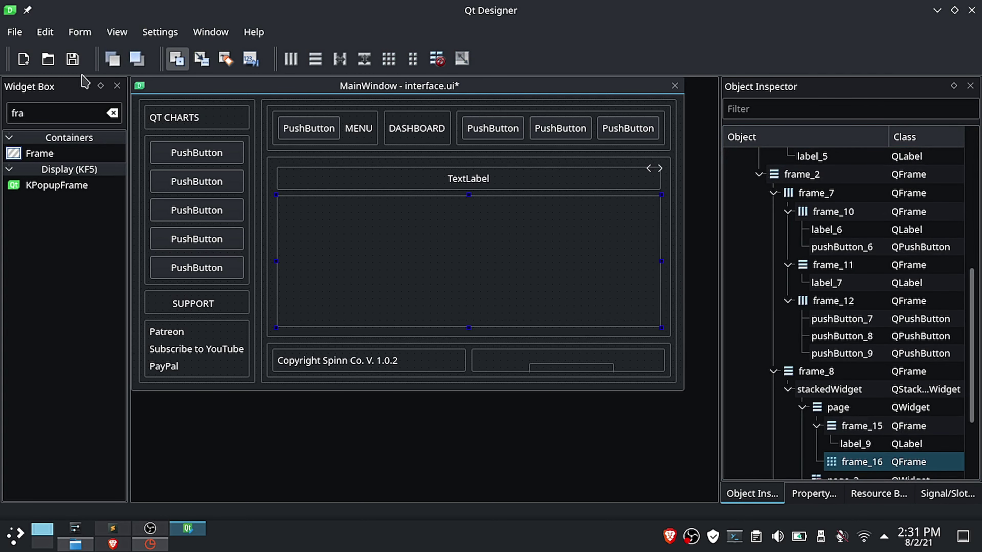
pyautogui.click(73, 59)
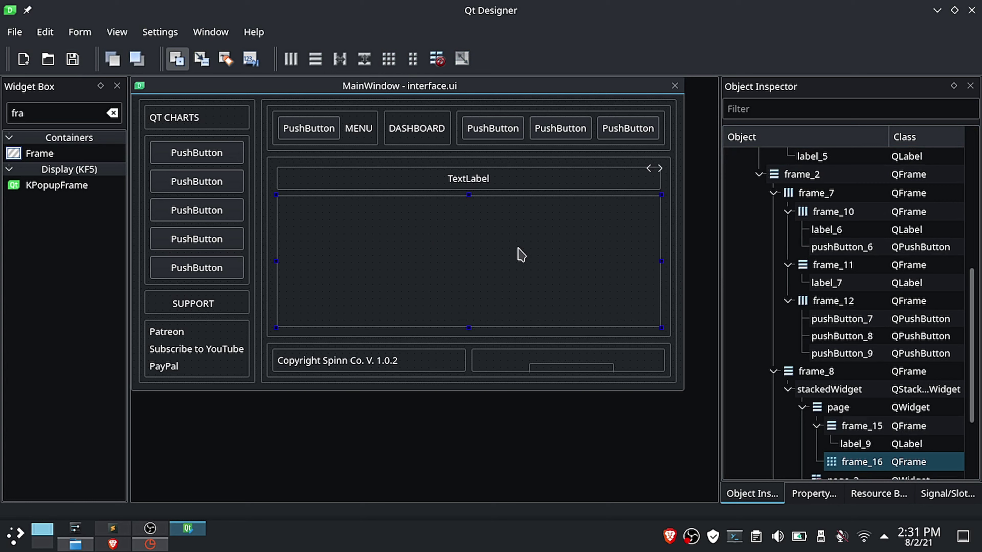
# Step: Check the chart heading in the finished QT CHARTS app and set the first page's title label to "Percentage Bar Chart"
pyautogui.scroll(-2, 812, 387)
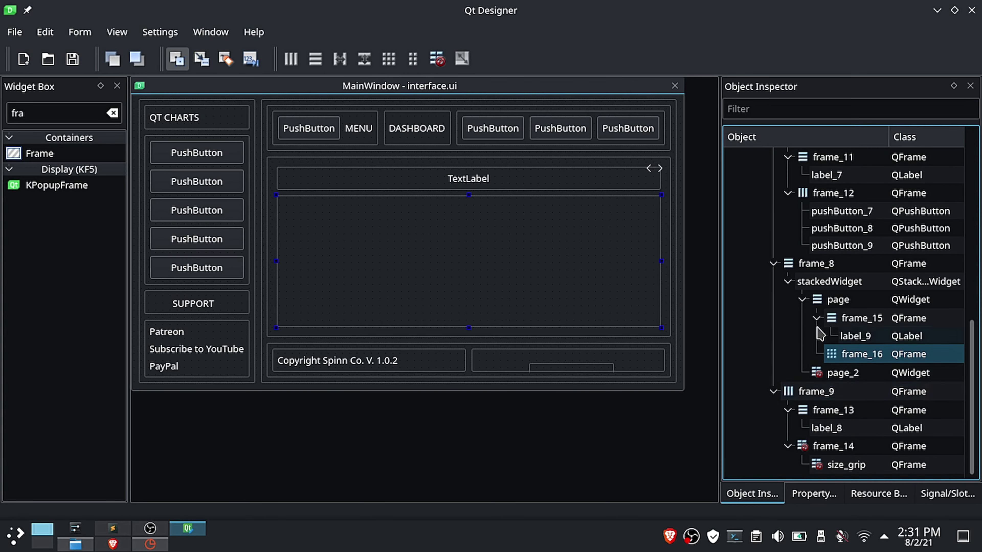
pyautogui.click(817, 318)
pyautogui.click(833, 337)
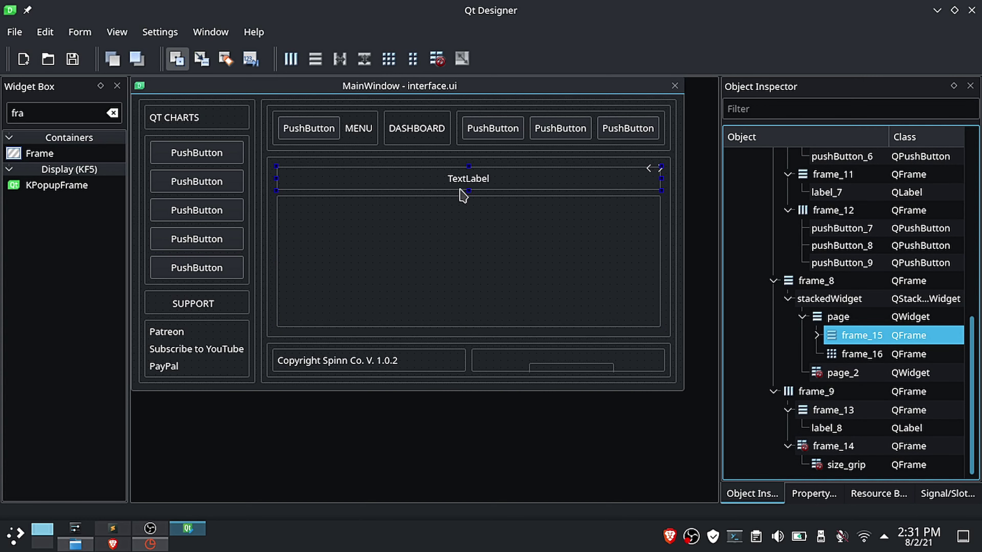
pyautogui.click(155, 547)
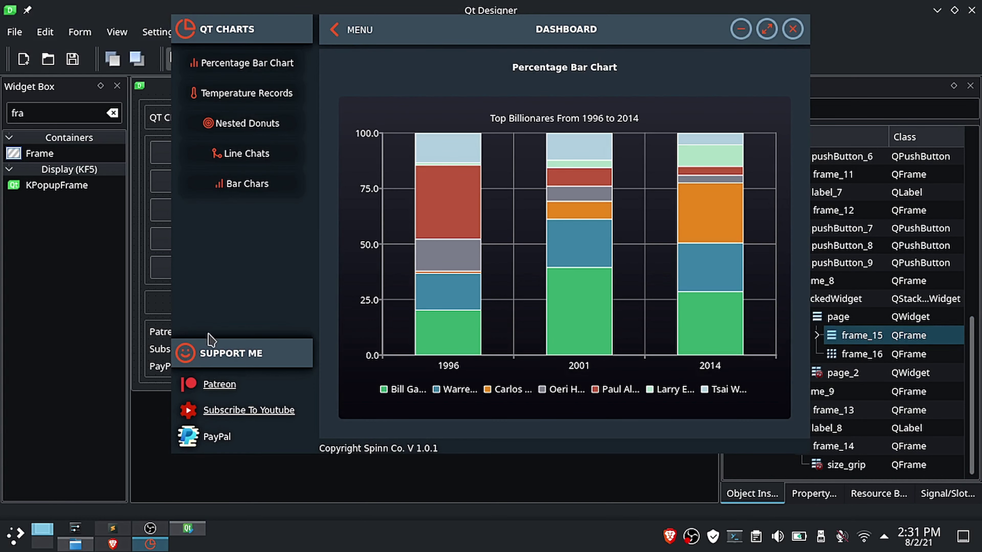
pyautogui.click(251, 460)
pyautogui.click(486, 178)
pyautogui.doubleClick(485, 178)
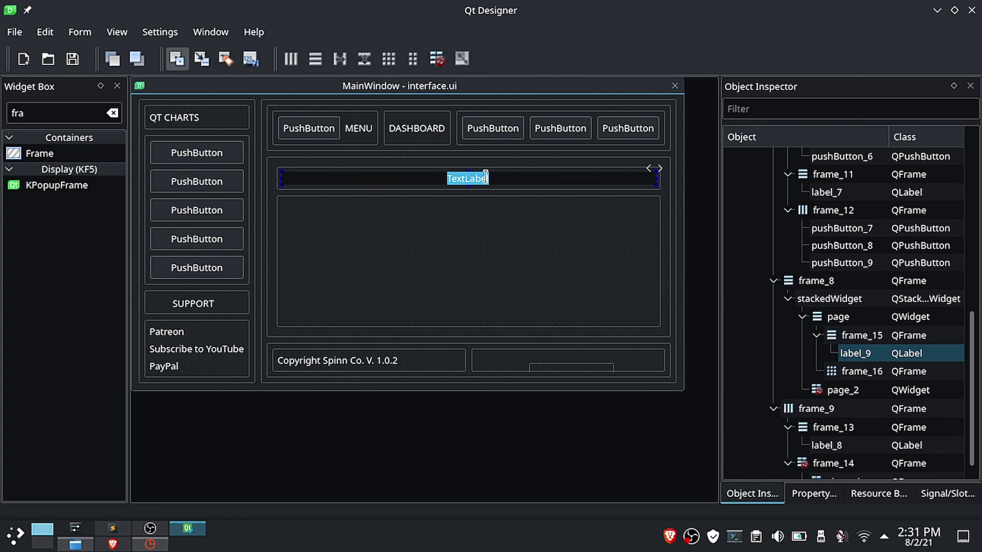
pyautogui.write('PE')
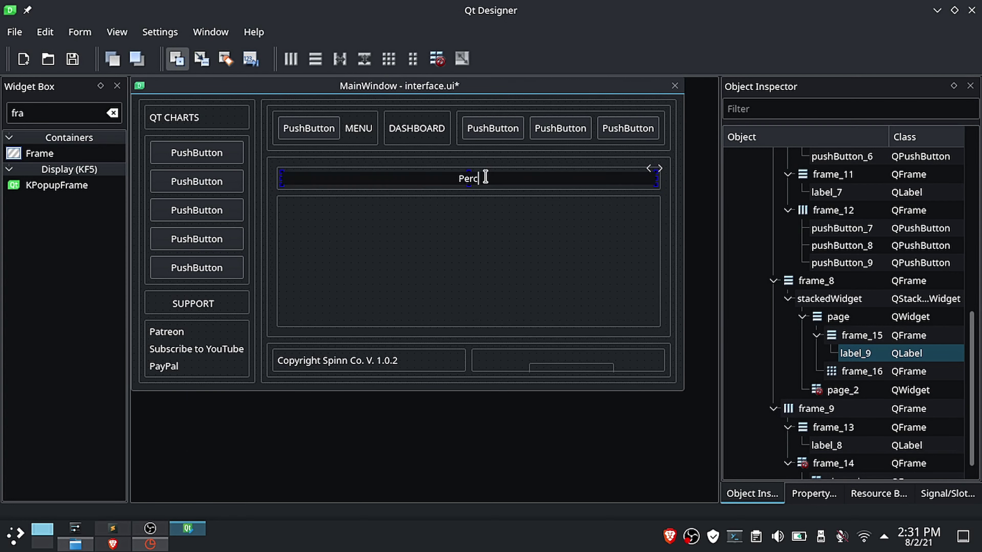
pyautogui.write('rcentage Bar Chart')
pyautogui.press('Return')
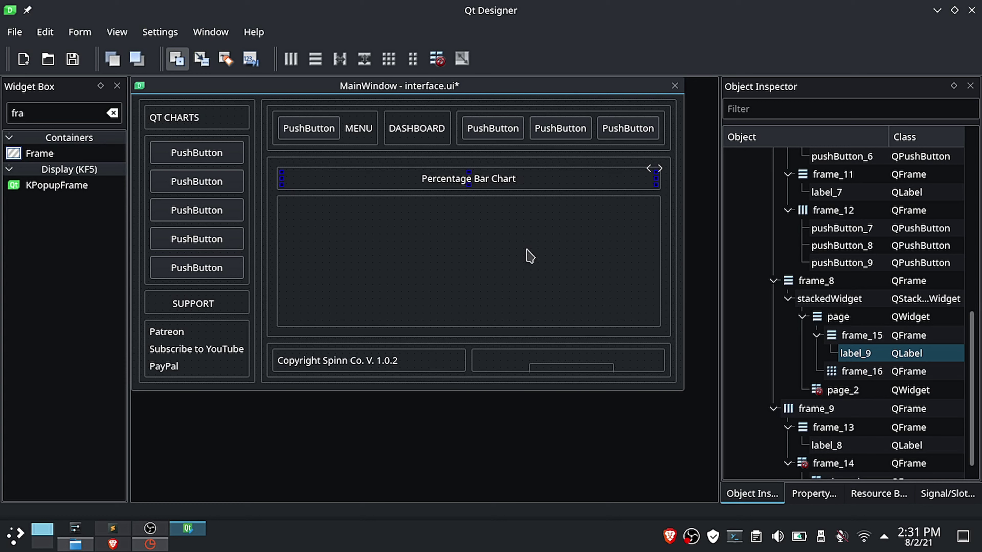
# Step: Copy the first page's title frame and chart frame together and paste them into page_2 of the stacked widget
pyautogui.click(816, 336)
pyautogui.click(835, 341)
pyautogui.keyDown('ctrl'); pyautogui.click(848, 354); pyautogui.keyUp('ctrl')
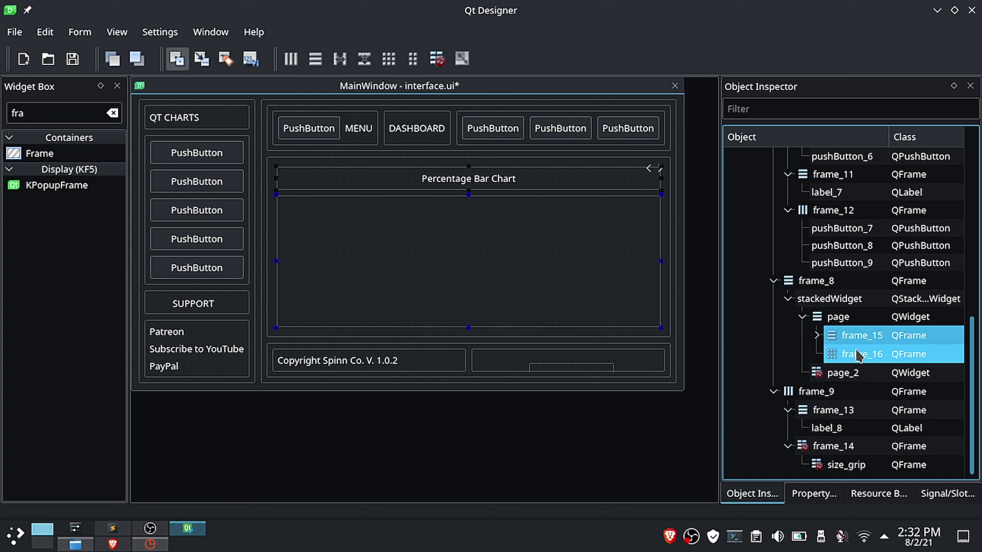
pyautogui.rightClick(855, 355)
pyautogui.click(851, 237)
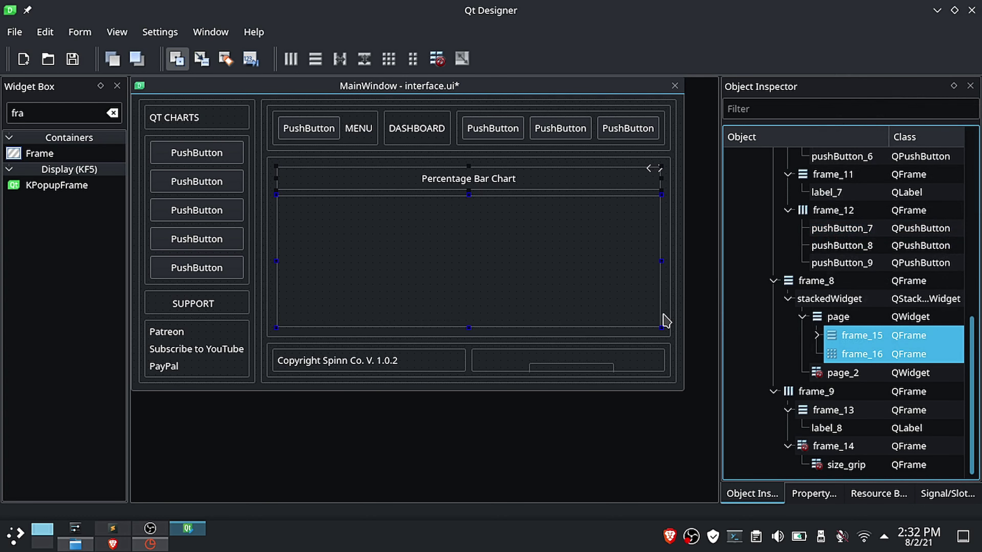
pyautogui.click(843, 373)
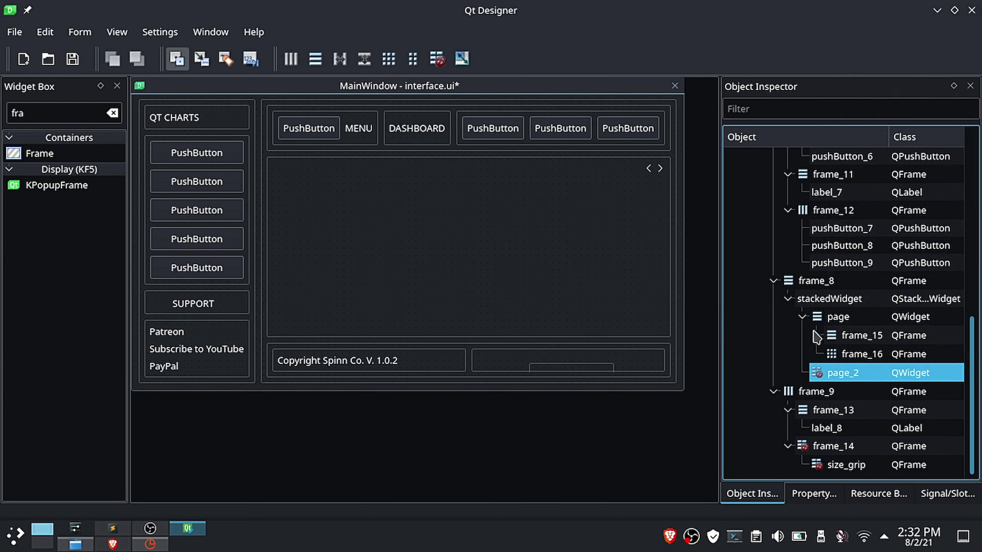
pyautogui.click(802, 316)
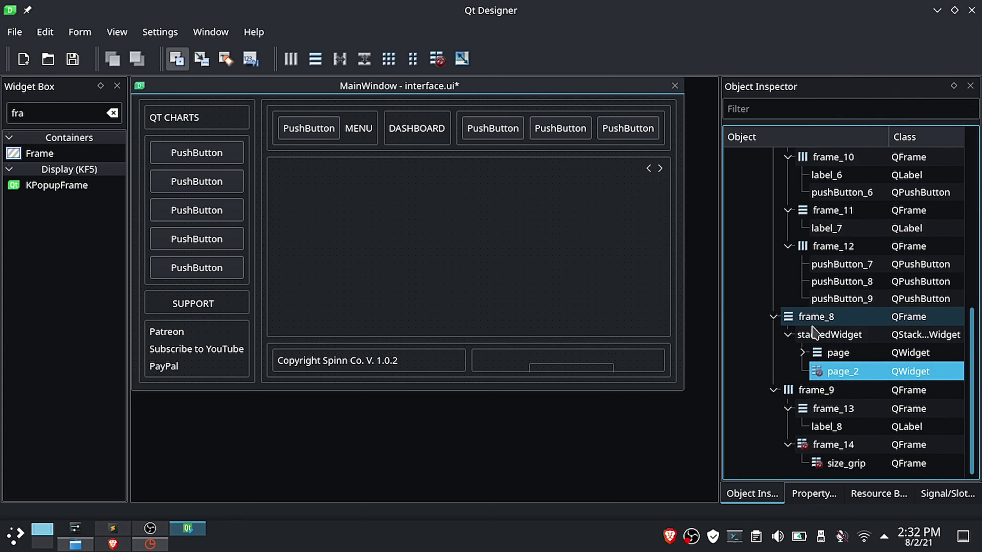
pyautogui.rightClick(475, 269)
pyautogui.click(503, 354)
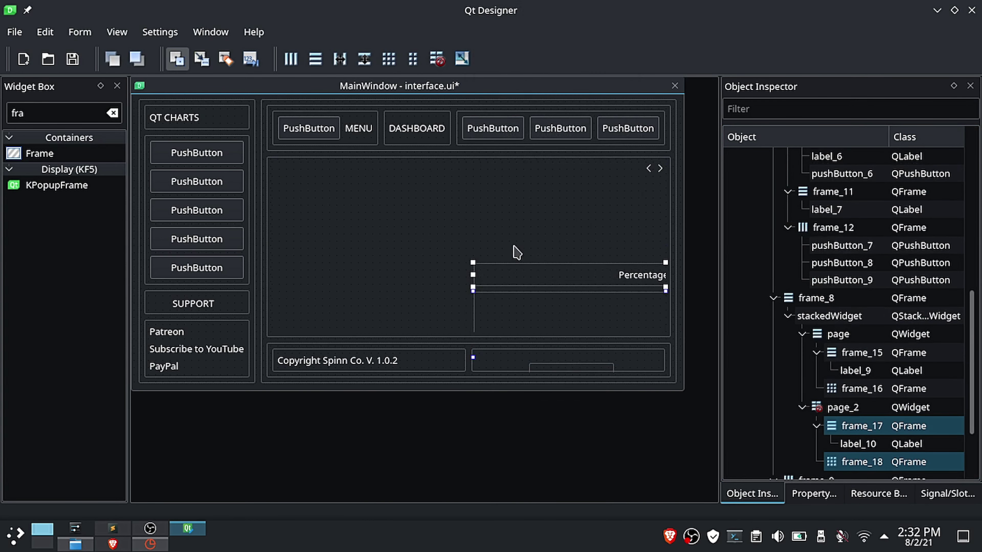
# Step: Lay out page_2 vertically so the pasted title and chart frames fill it
pyautogui.click(507, 232)
pyautogui.rightClick(507, 232)
pyautogui.moveTo(648, 435)
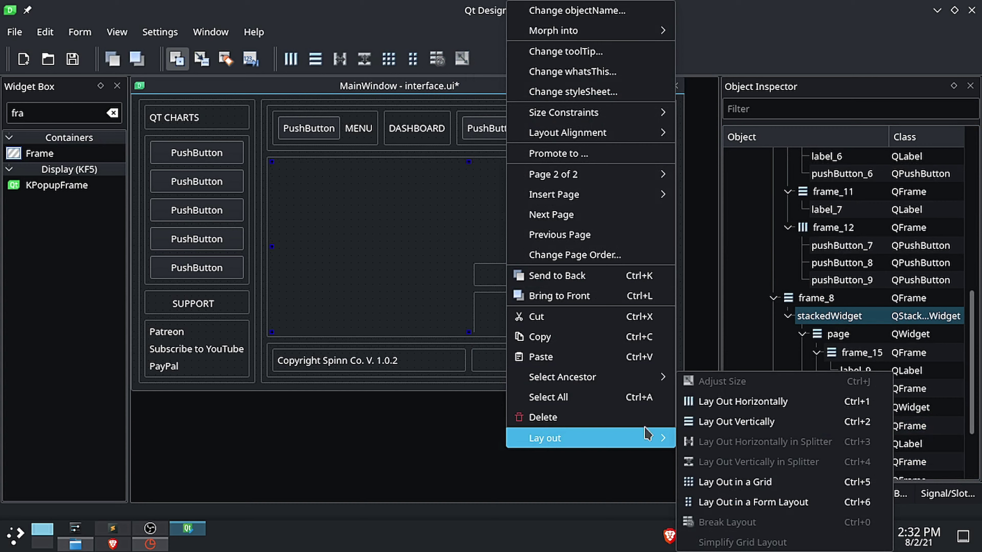
pyautogui.click(729, 423)
# Step: Look up the temperature chart's heading in the finished QT CHARTS app and set page_2's title label to "Temperature Bar Chart"
pyautogui.click(509, 179)
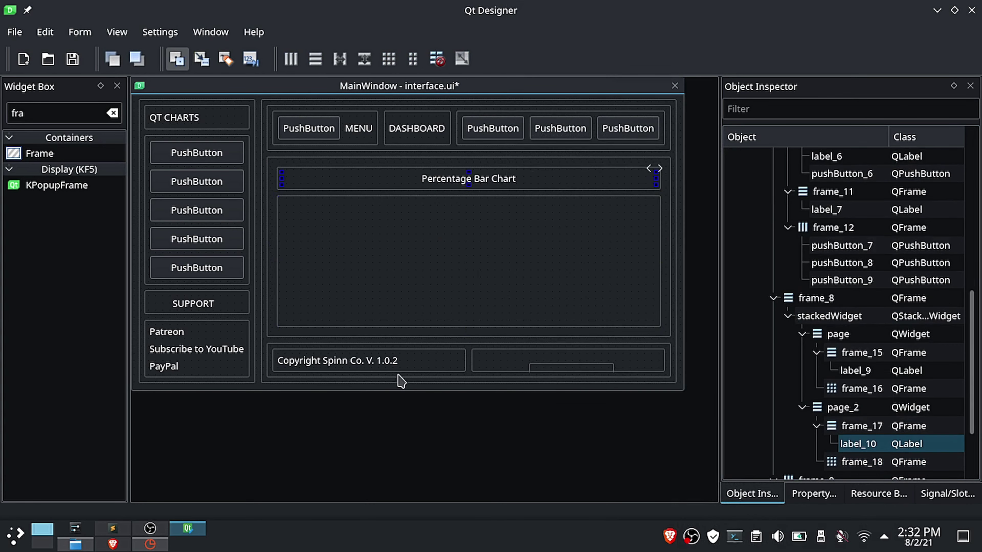
pyautogui.click(151, 544)
pyautogui.click(277, 98)
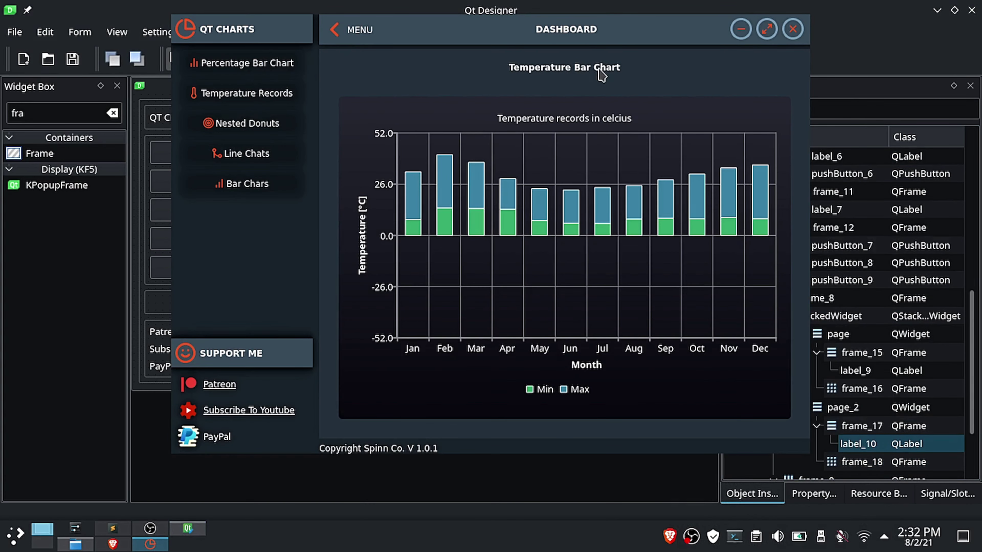
pyautogui.click(338, 464)
pyautogui.doubleClick(454, 177)
pyautogui.doubleClick(448, 179)
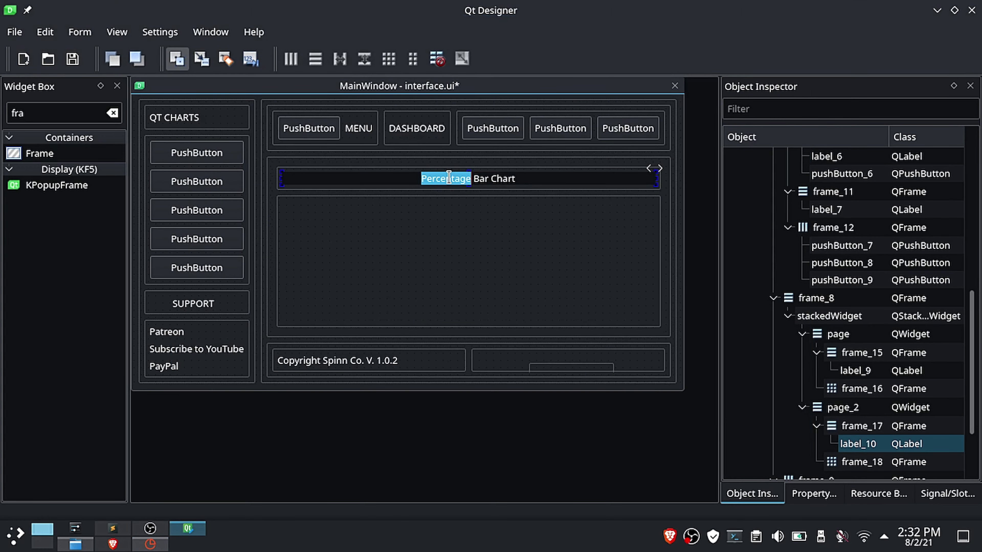
pyautogui.write('T')
pyautogui.write('emperature')
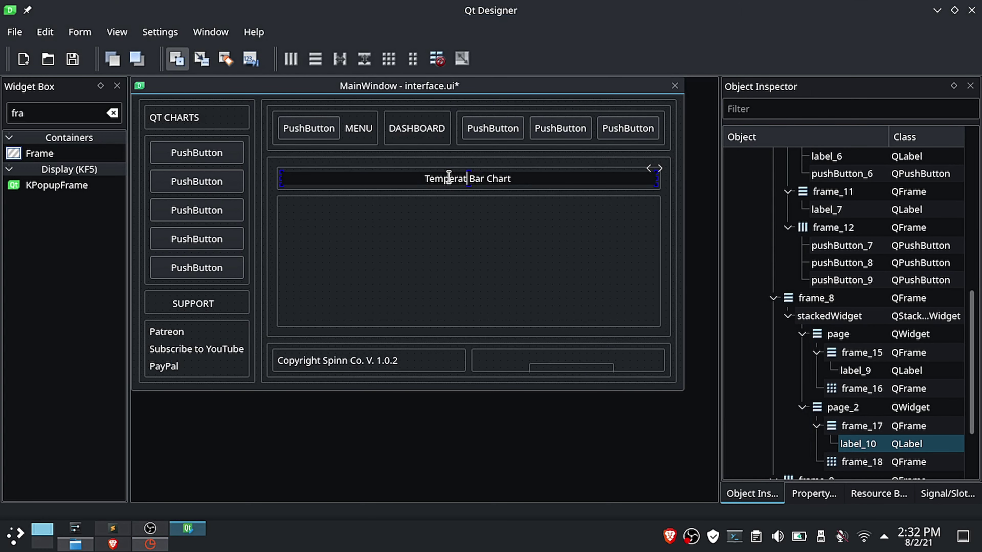
pyautogui.click(528, 253)
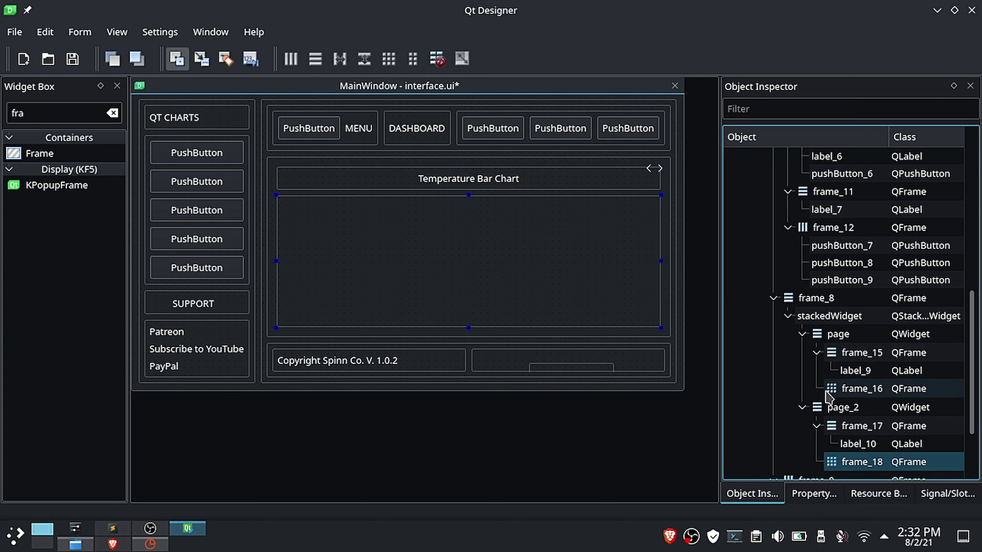
# Step: Insert a new page into the stacked widget after the current Temperature Bar Chart page
pyautogui.scroll(-2, 806, 406)
pyautogui.click(803, 340)
pyautogui.click(802, 291)
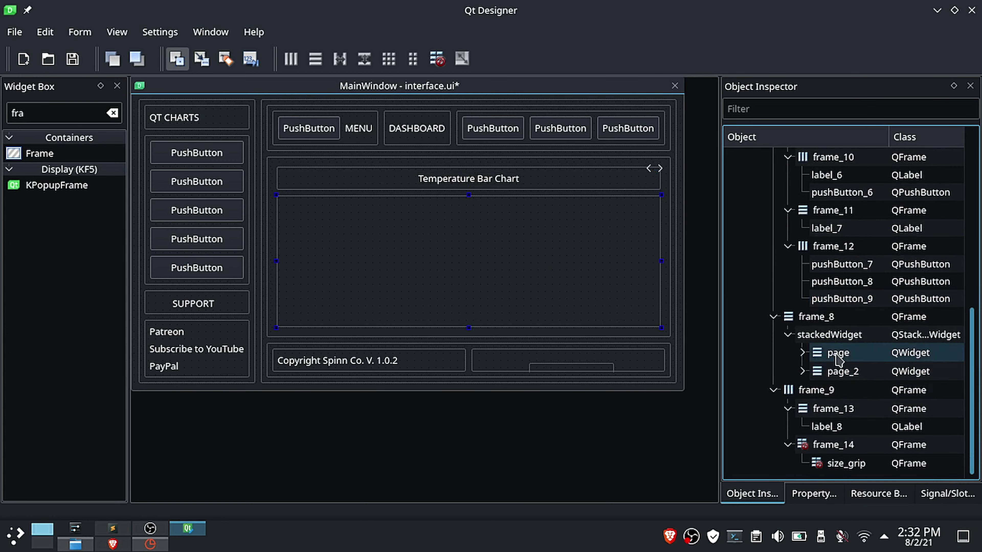
pyautogui.click(812, 335)
pyautogui.rightClick(813, 335)
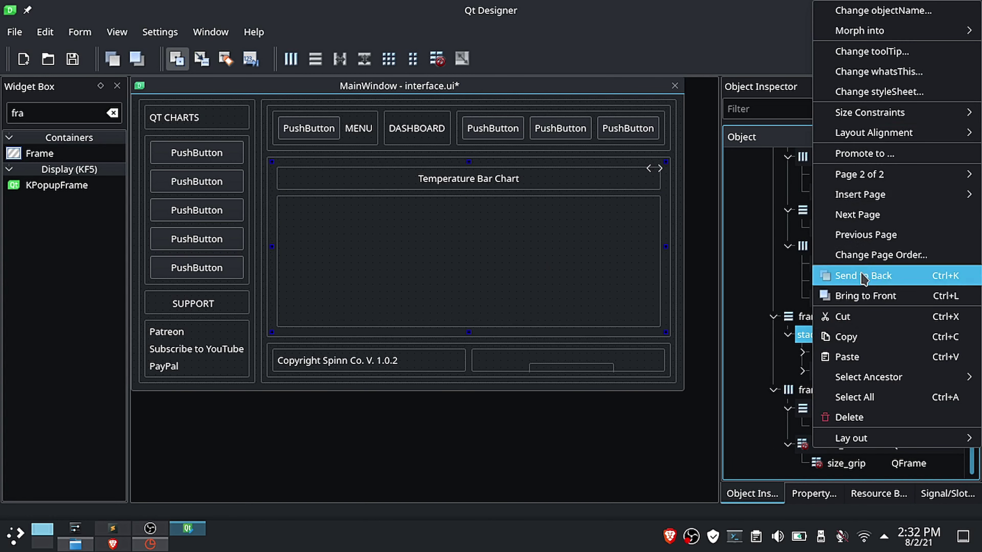
pyautogui.moveTo(861, 194)
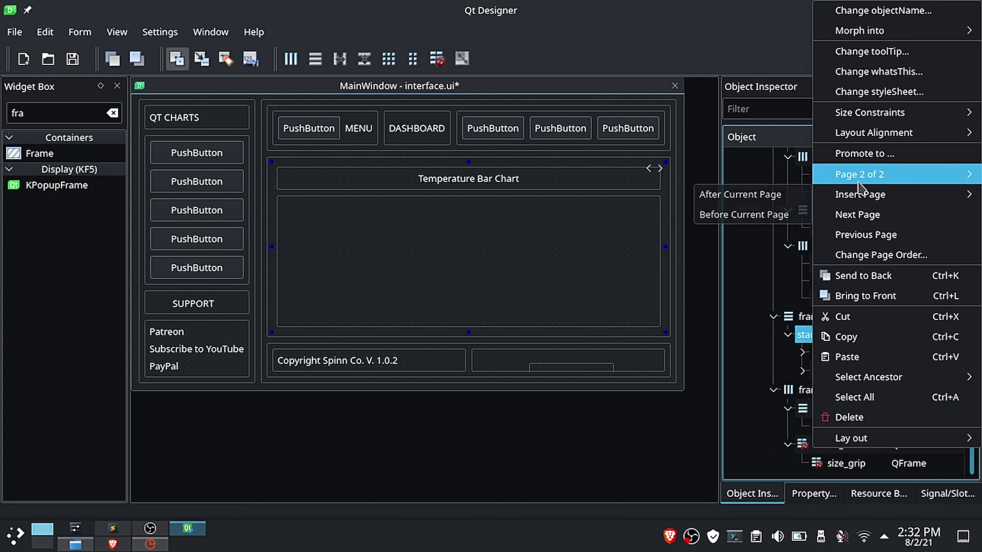
pyautogui.click(750, 195)
# Step: Paste the copied title and chart frames into page_3 and lay the page out vertically
pyautogui.scroll(-3, 788, 333)
pyautogui.click(852, 376)
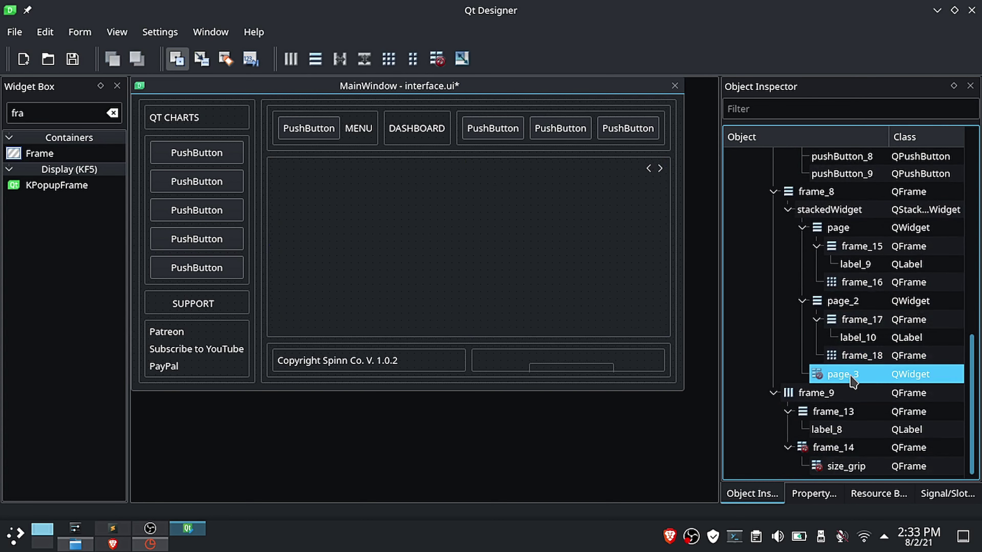
pyautogui.click(484, 248)
pyautogui.hotkey('ctrl', 'v')
pyautogui.rightClick(401, 228)
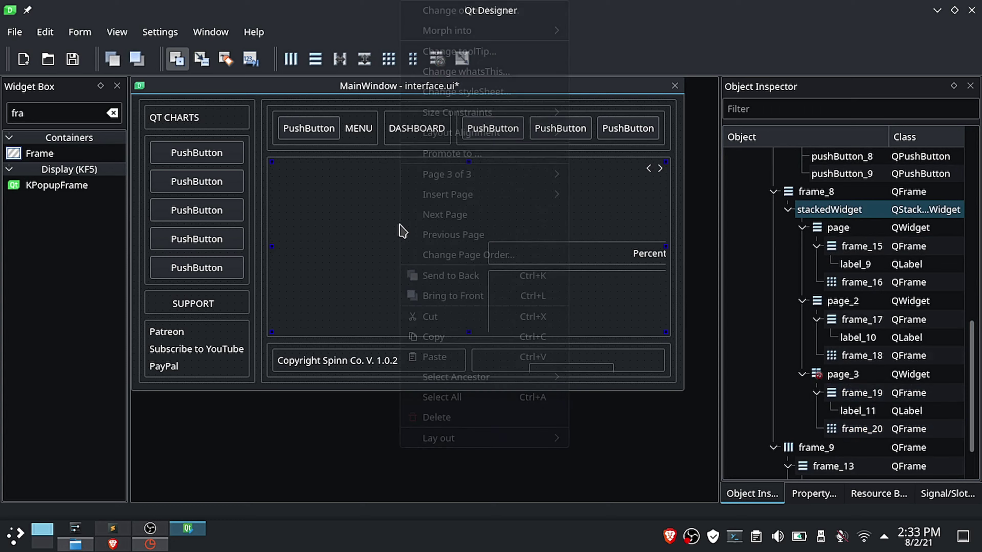
pyautogui.moveTo(432, 439)
pyautogui.click(626, 421)
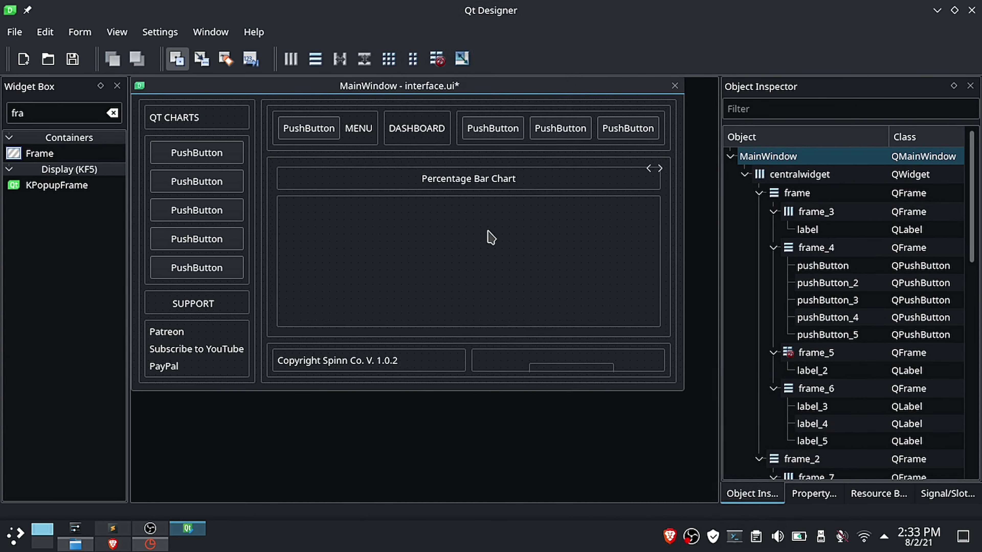
# Step: View the nested donuts chart in the finished QT CHARTS app and set page_3's title label to "Nested Donut Chart"
pyautogui.click(151, 543)
pyautogui.click(248, 125)
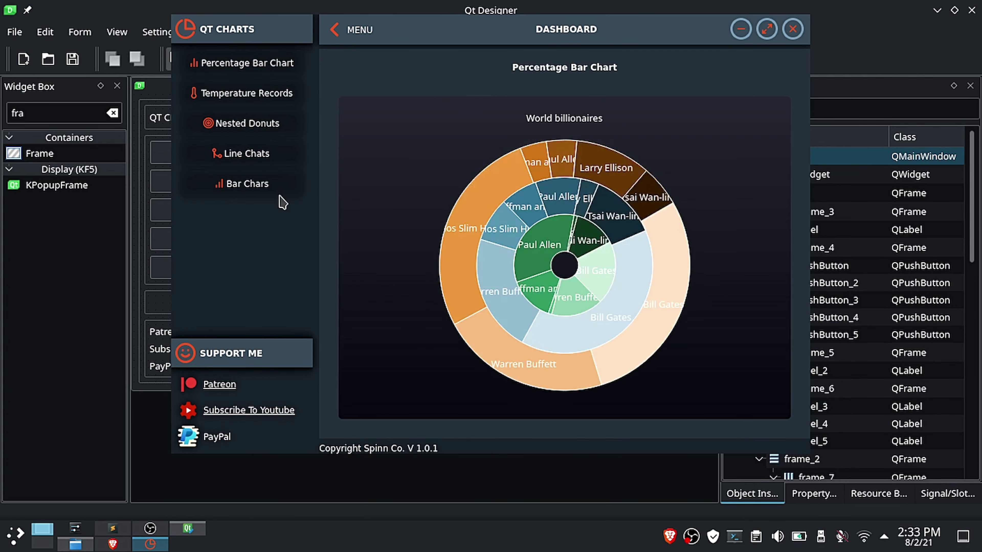
pyautogui.click(250, 465)
pyautogui.click(460, 179)
pyautogui.doubleClick(504, 181)
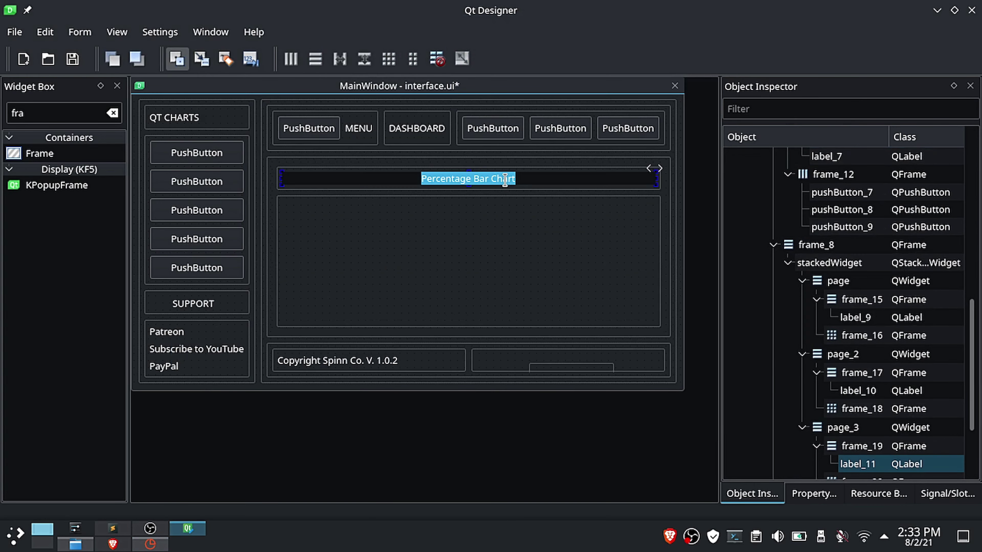
pyautogui.write('N')
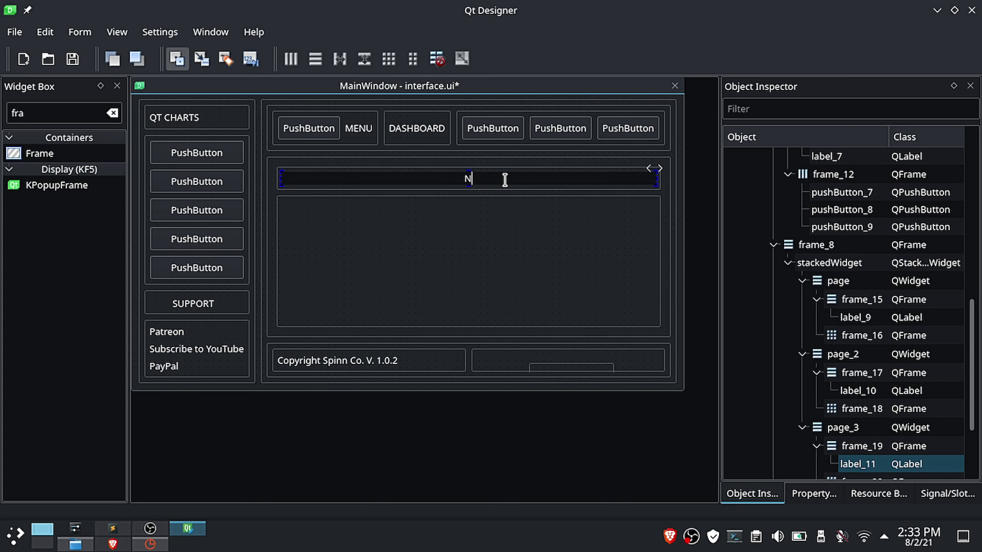
pyautogui.write('Ested Donut Chart')
pyautogui.click(554, 235)
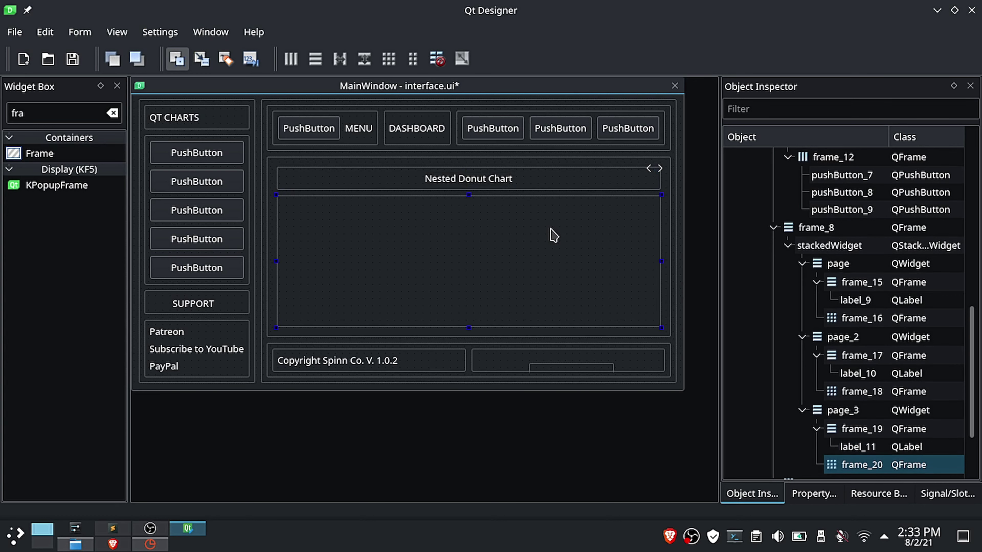
# Step: Insert a new page into the stacked widget after the current Nested Donut Chart page
pyautogui.click(802, 263)
pyautogui.click(802, 282)
pyautogui.click(803, 318)
pyautogui.click(816, 316)
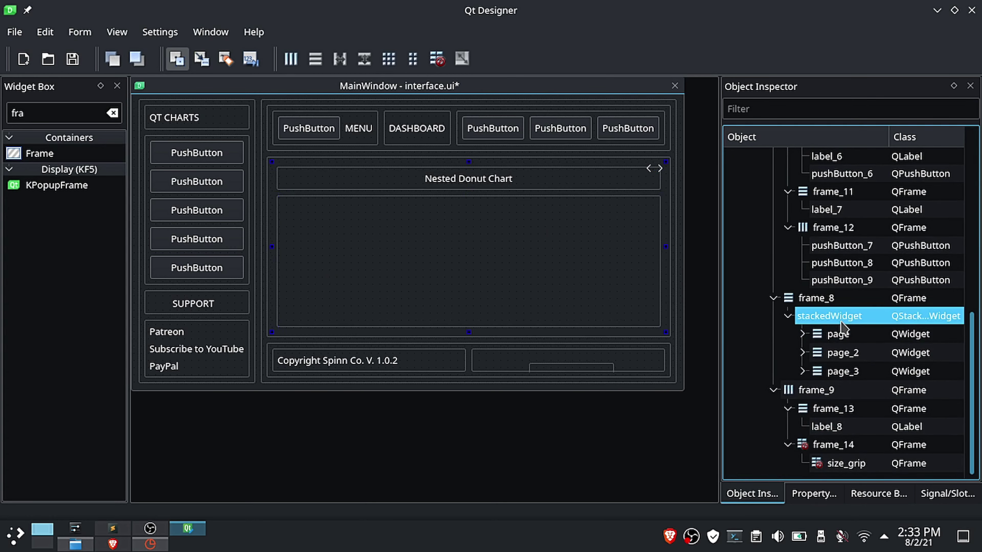
pyautogui.rightClick(816, 317)
pyautogui.moveTo(861, 194)
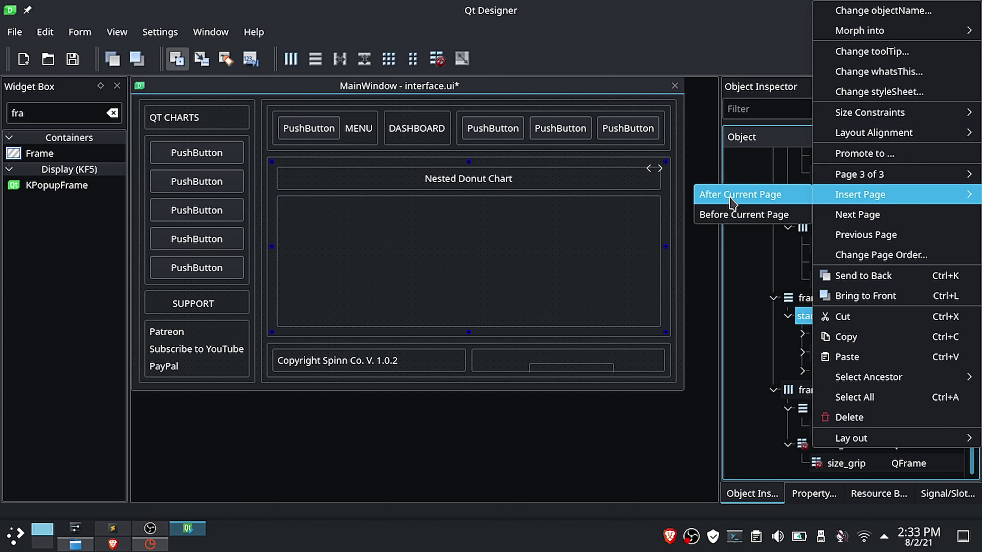
pyautogui.click(706, 193)
# Step: Paste the copied title and chart frames into page_4 and lay the page out vertically
pyautogui.click(811, 340)
pyautogui.click(802, 334)
pyautogui.click(803, 352)
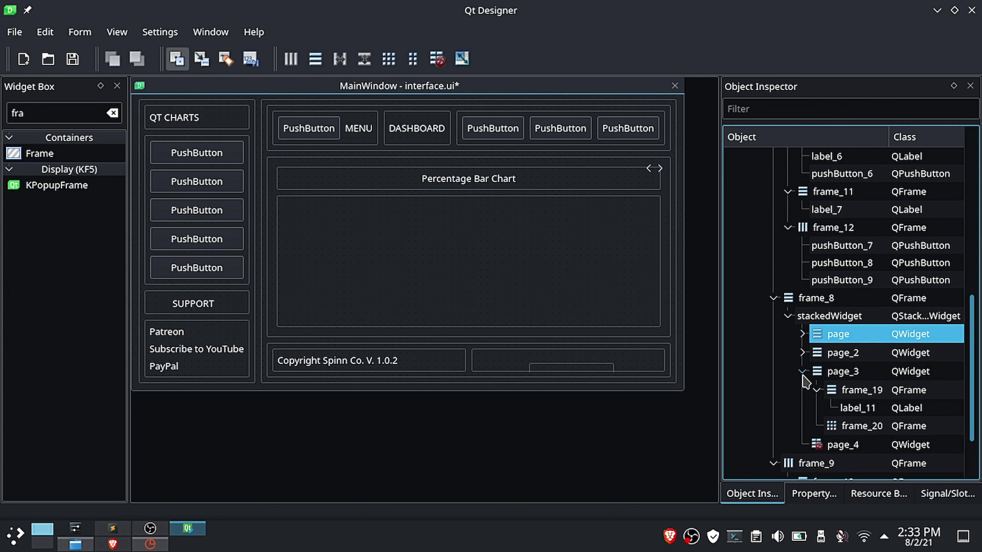
pyautogui.click(802, 371)
pyautogui.click(843, 390)
pyautogui.click(399, 246)
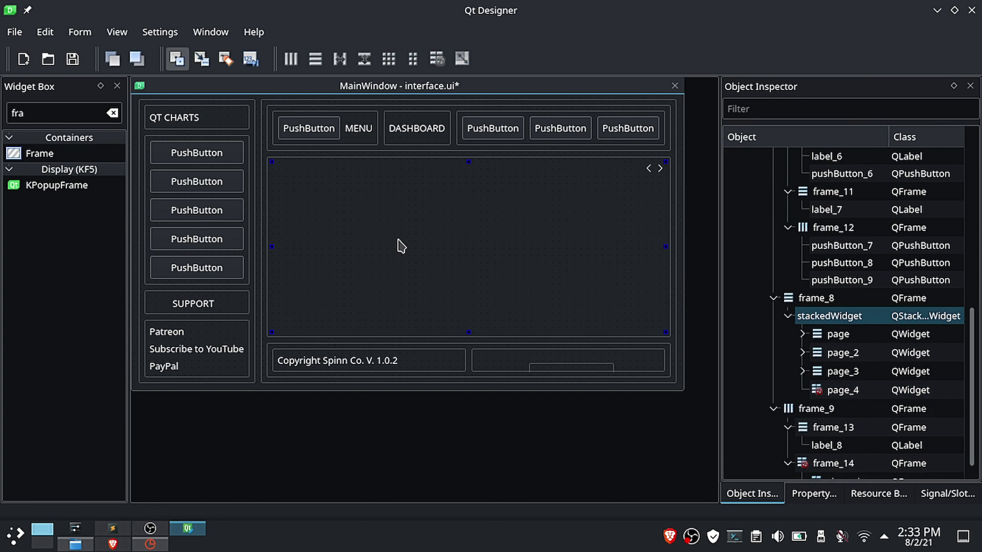
pyautogui.hotkey('ctrl', 'v')
pyautogui.rightClick(328, 218)
pyautogui.moveTo(415, 438)
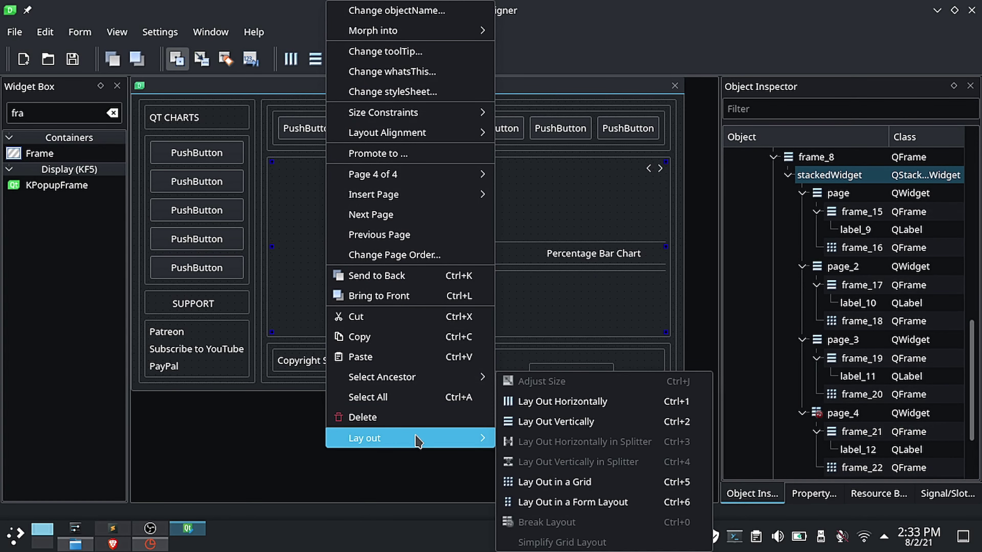
pyautogui.click(567, 421)
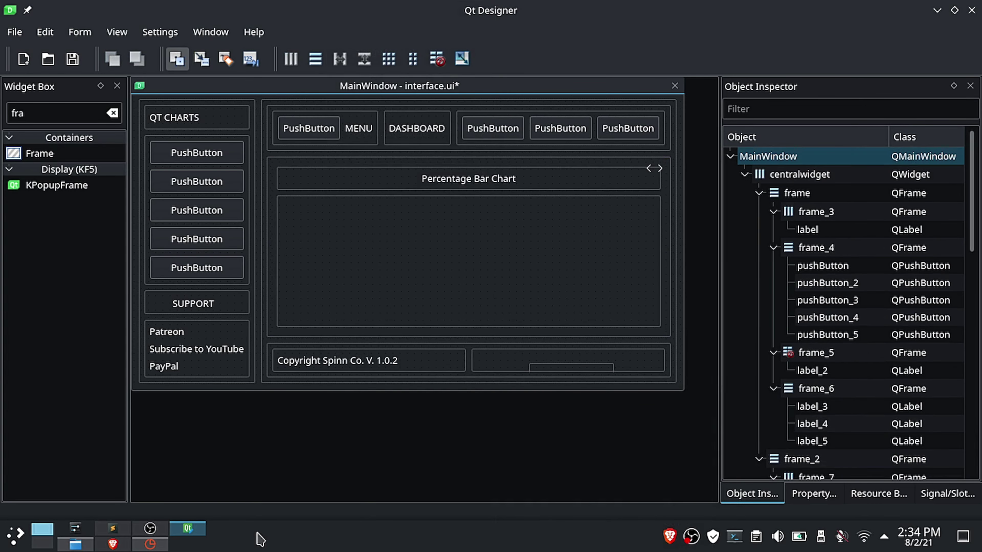
# Step: View the line chart page in the finished QT CHARTS app and set page_4's title label to "Line Charts"
pyautogui.click(151, 545)
pyautogui.click(296, 154)
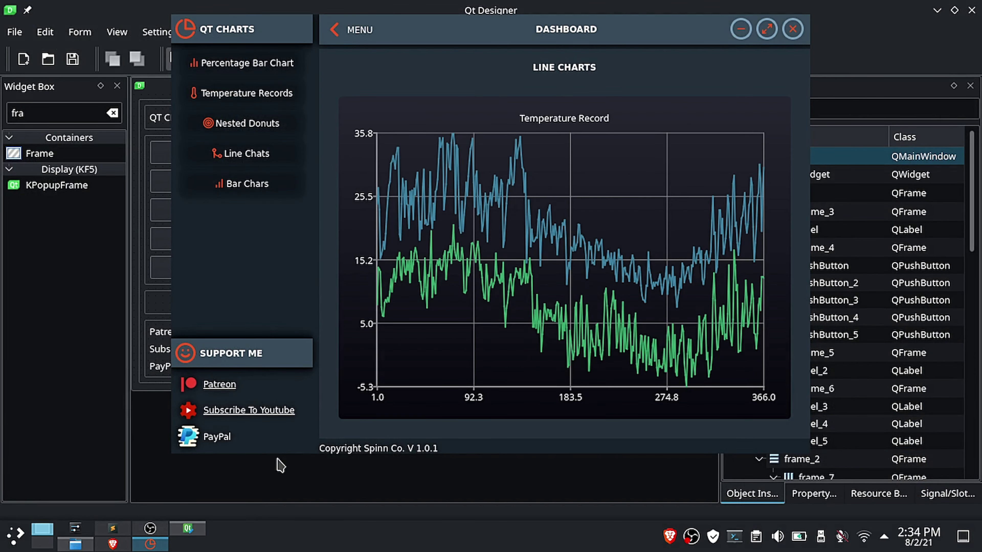
pyautogui.click(280, 465)
pyautogui.doubleClick(453, 178)
pyautogui.click(485, 180)
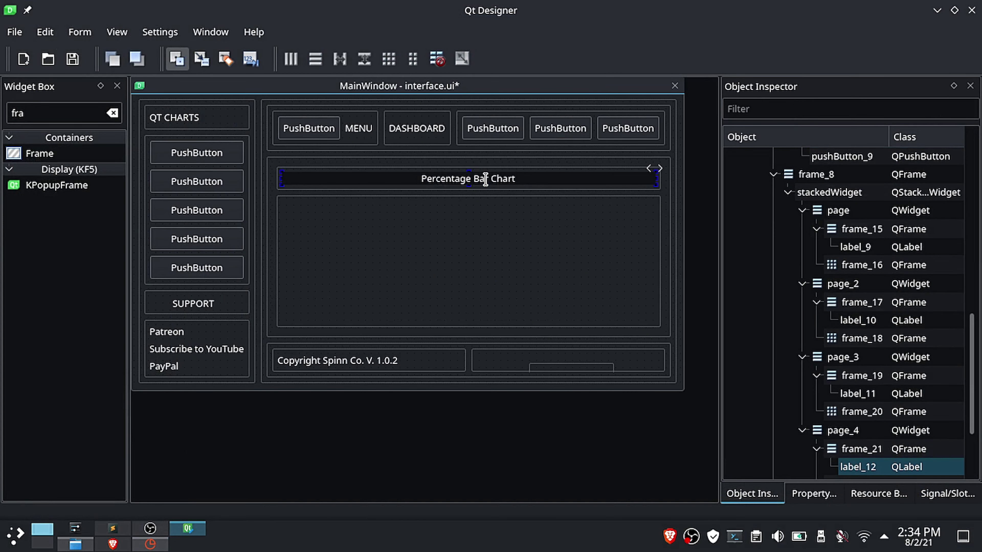
pyautogui.moveTo(467, 178); pyautogui.dragTo(416, 176)
pyautogui.write('Line Charts')
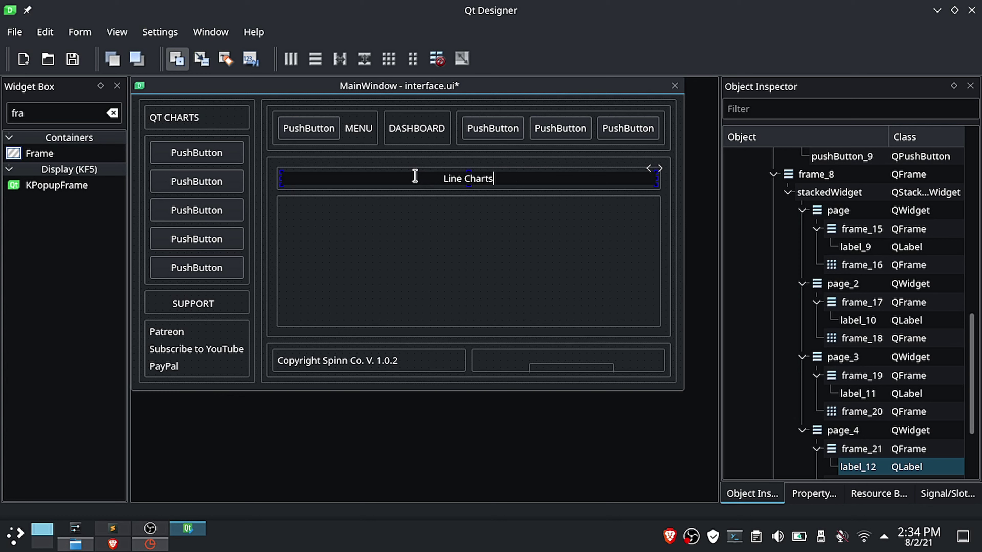
pyautogui.click(462, 243)
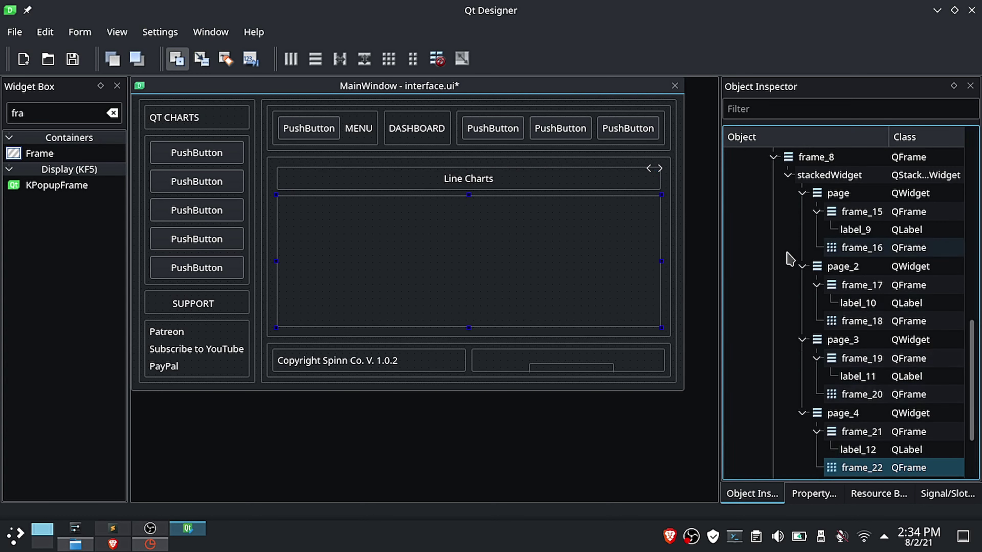
# Step: Insert a new page into the stacked widget after the current Line Charts page
pyautogui.click(802, 193)
pyautogui.click(802, 217)
pyautogui.click(802, 250)
pyautogui.click(802, 319)
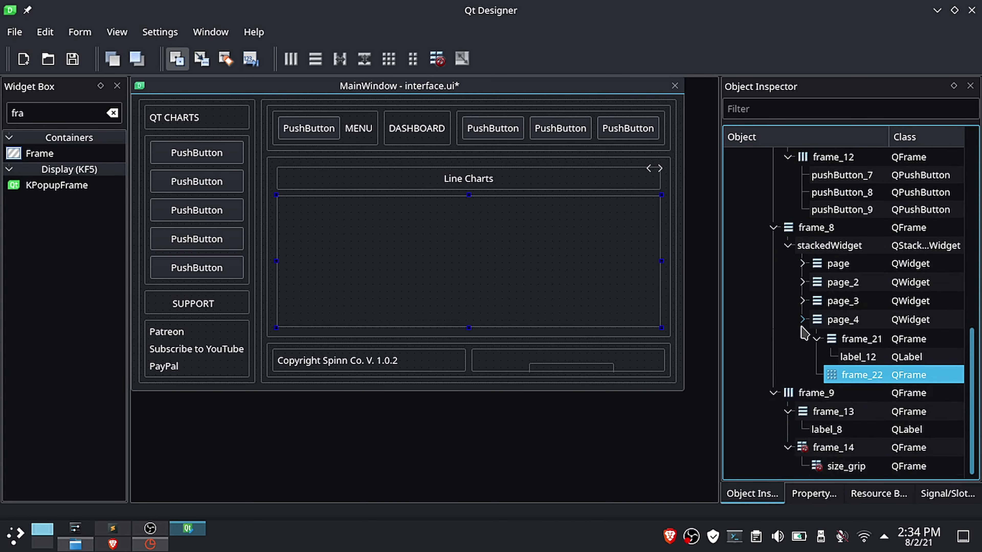
pyautogui.click(806, 300)
pyautogui.rightClick(806, 299)
pyautogui.moveTo(878, 192)
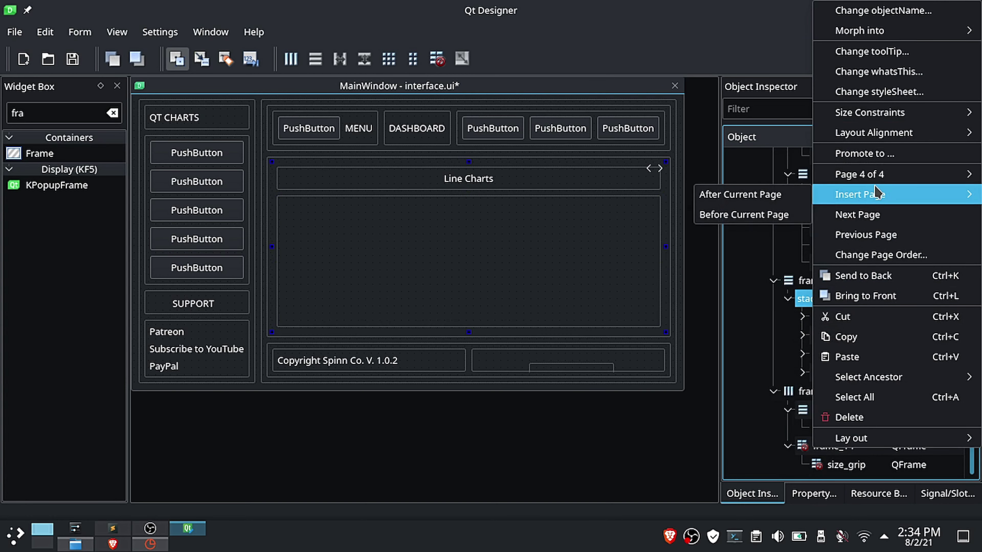
pyautogui.click(743, 196)
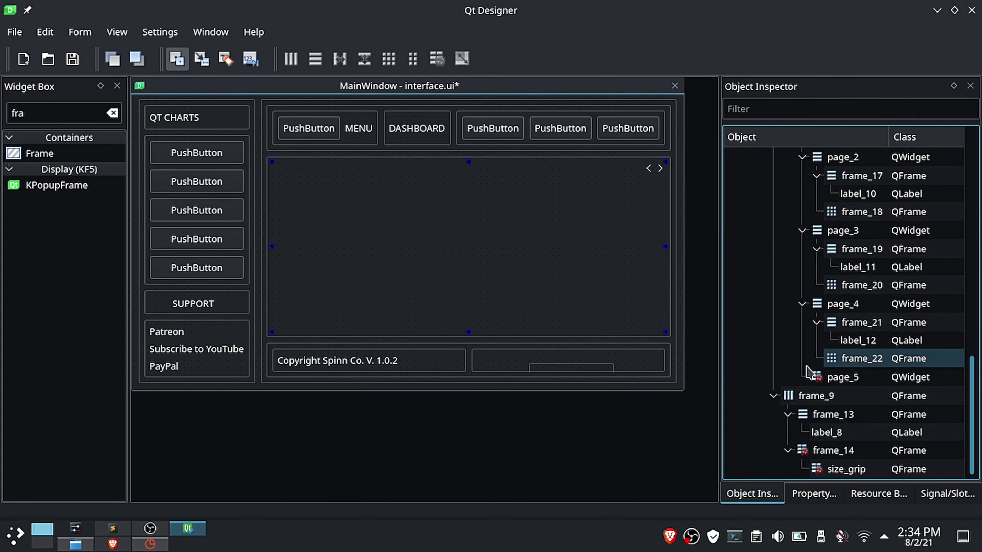
# Step: Paste the copied title and chart frames into page_5 and lay the page out vertically
pyautogui.rightClick(372, 242)
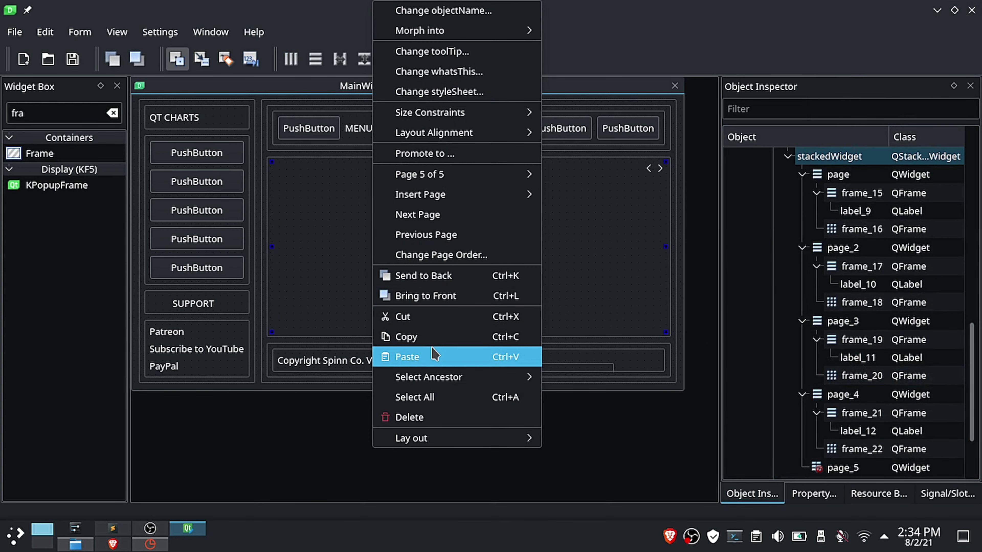
pyautogui.click(432, 355)
pyautogui.rightClick(433, 195)
pyautogui.moveTo(547, 439)
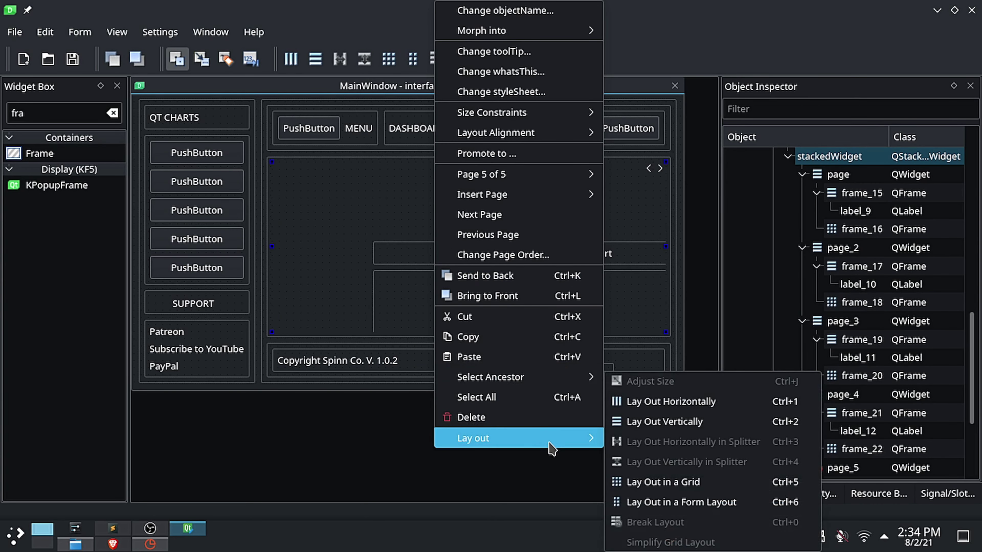
pyautogui.click(653, 422)
# Step: View the bar chart page in the finished QT CHARTS app and set page_5's title label to "Bar Chart"
pyautogui.click(151, 545)
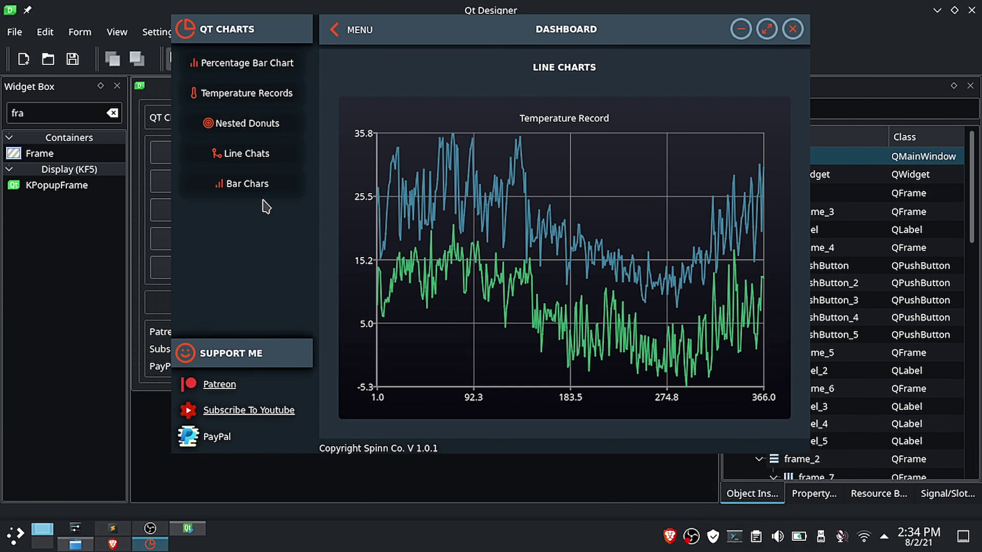
pyautogui.click(255, 185)
pyautogui.click(266, 486)
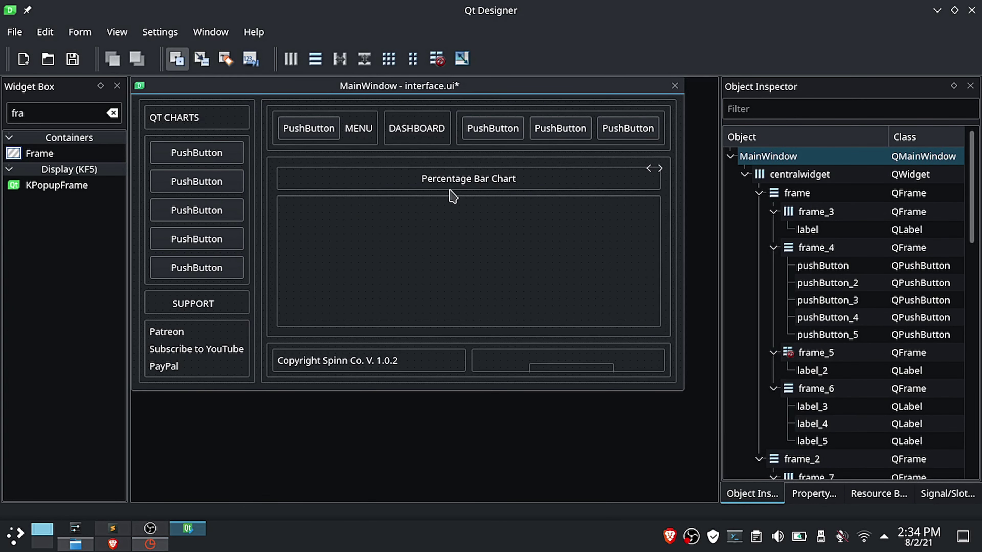
pyautogui.click(449, 182)
pyautogui.doubleClick(448, 182)
pyautogui.doubleClick(449, 181)
pyautogui.press('BackSpace')
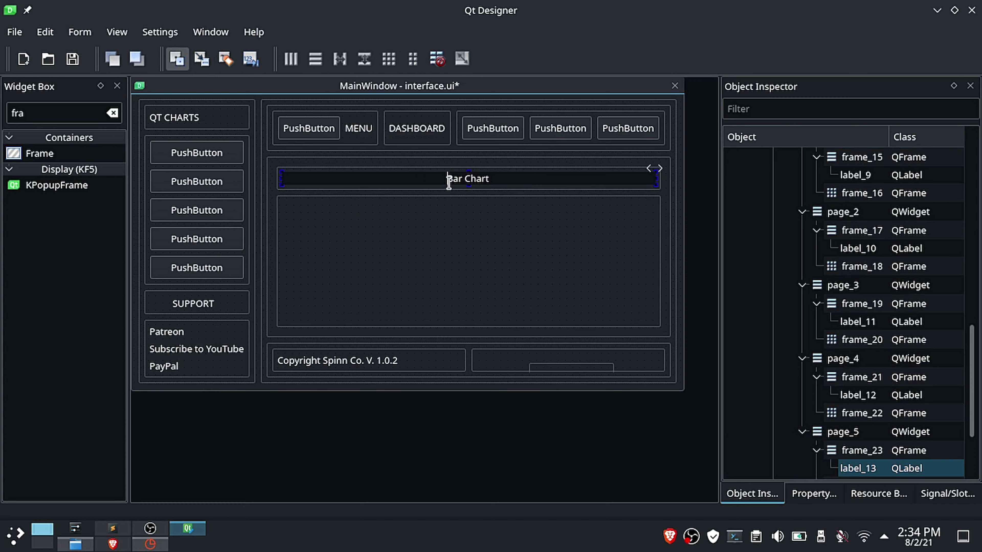
pyautogui.click(523, 235)
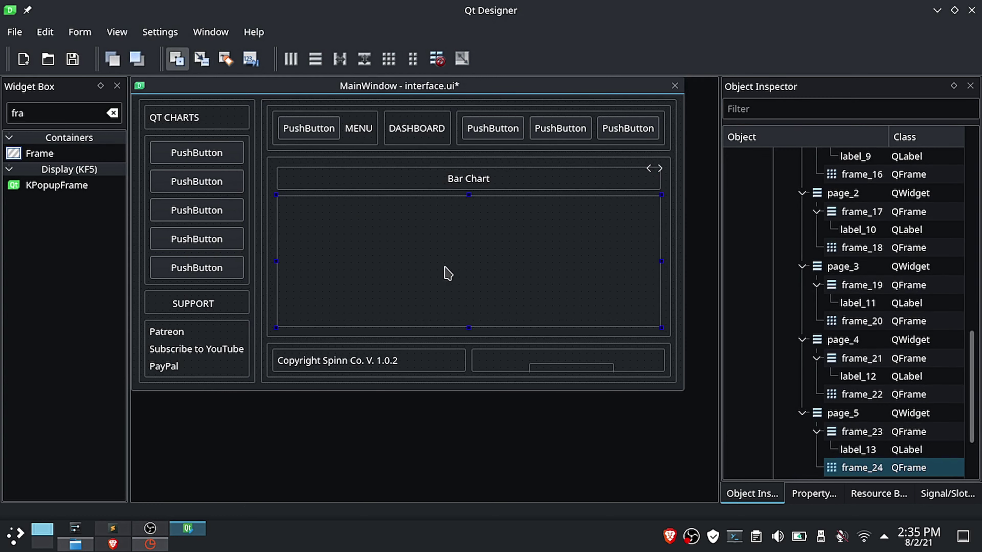
# Step: Save interface.ui and collapse the centralwidget branch of the object tree
pyautogui.click(73, 59)
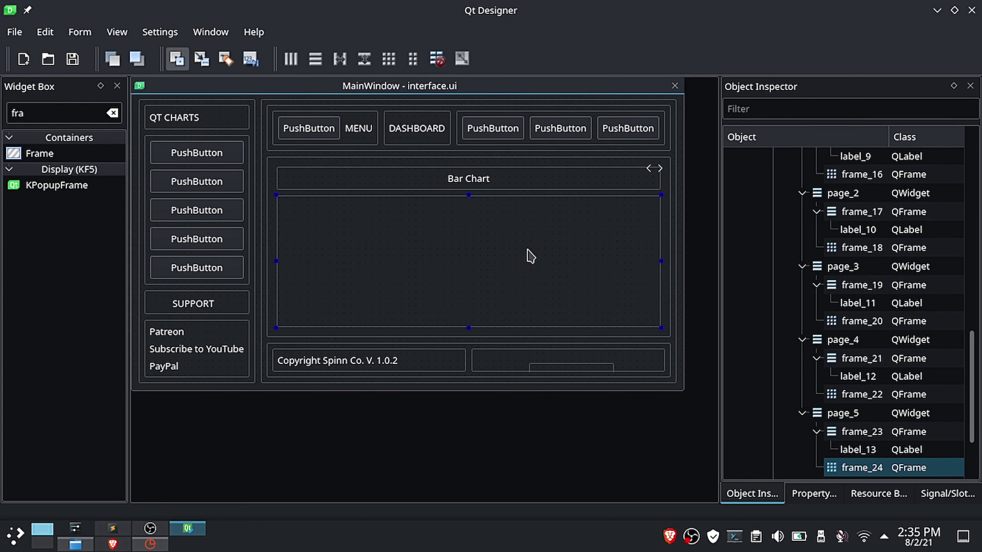
pyautogui.click(73, 59)
pyautogui.scroll(13, 853, 354)
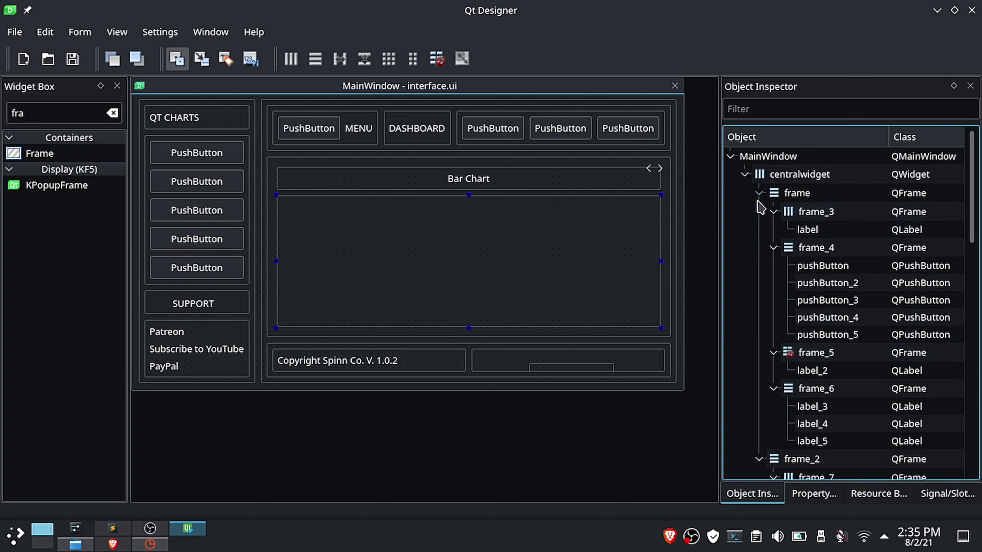
pyautogui.click(744, 174)
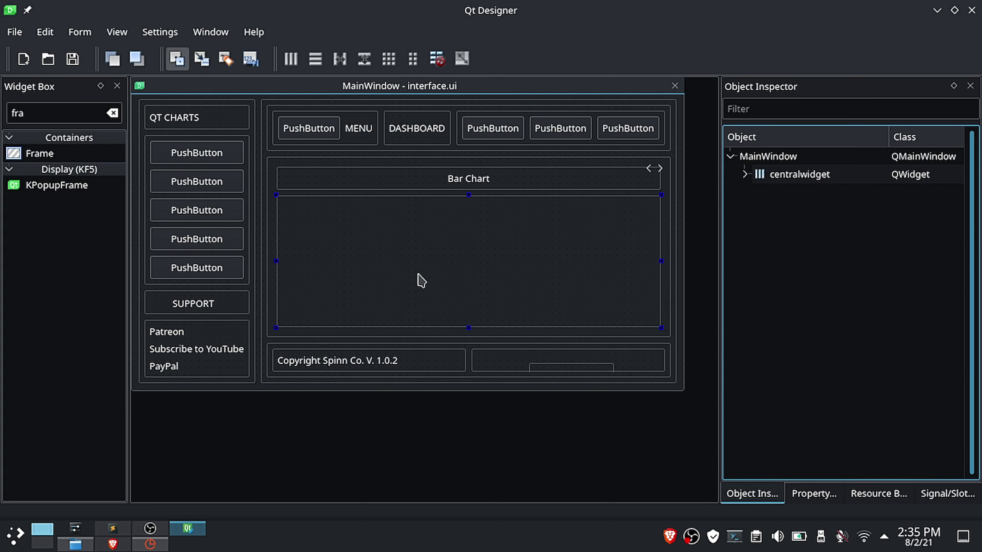
pyautogui.click(72, 59)
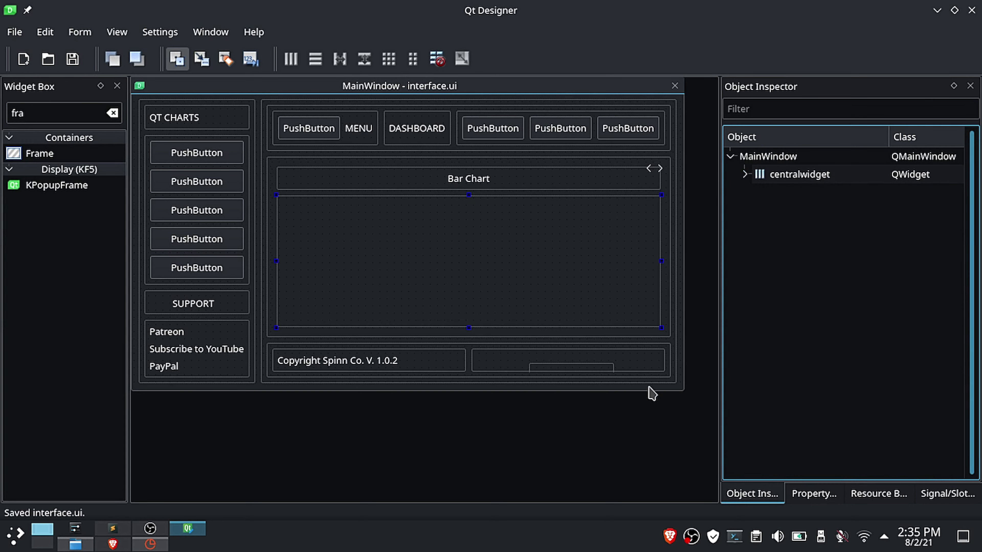
# Step: Create a new resource file named resources.qrc in the charts_tutorial folder for the form's resources
pyautogui.moveTo(720, 383); pyautogui.dragTo(590, 385)
pyautogui.click(800, 494)
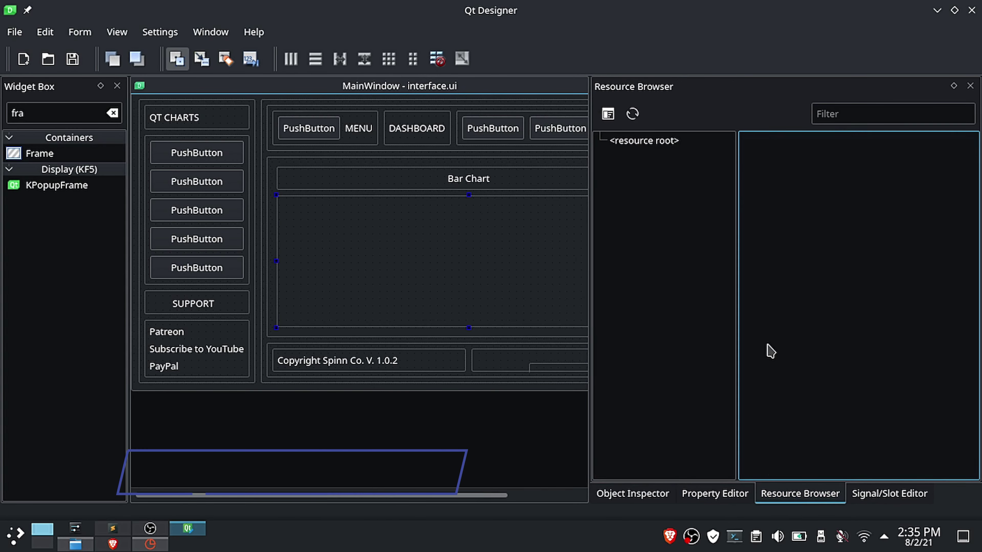
pyautogui.click(608, 114)
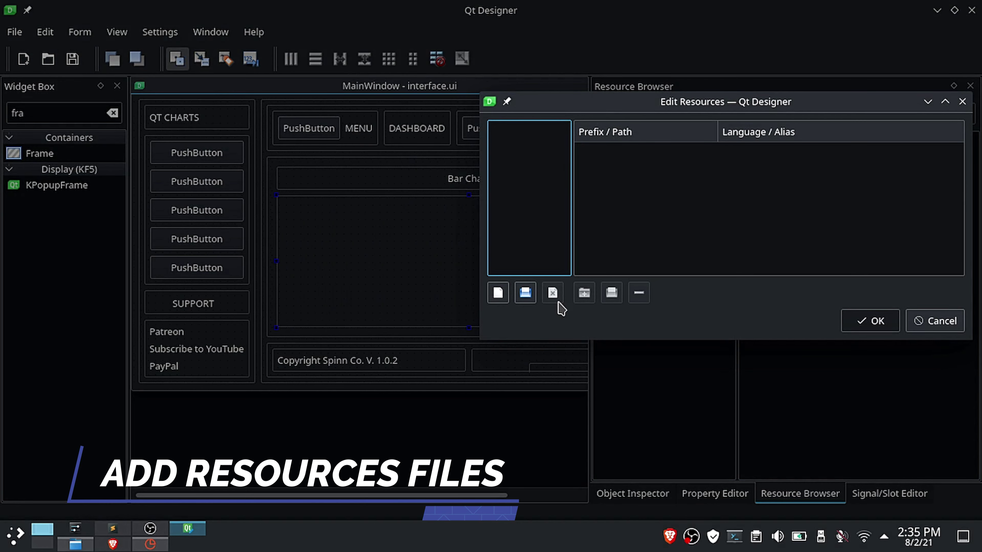
pyautogui.click(498, 293)
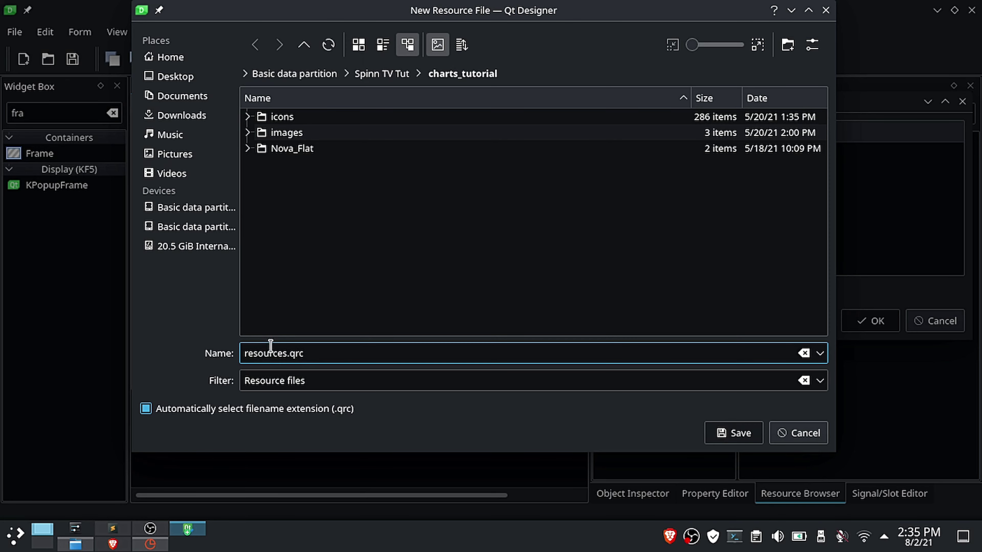
pyautogui.doubleClick(271, 353)
pyautogui.click(318, 355)
pyautogui.click(733, 433)
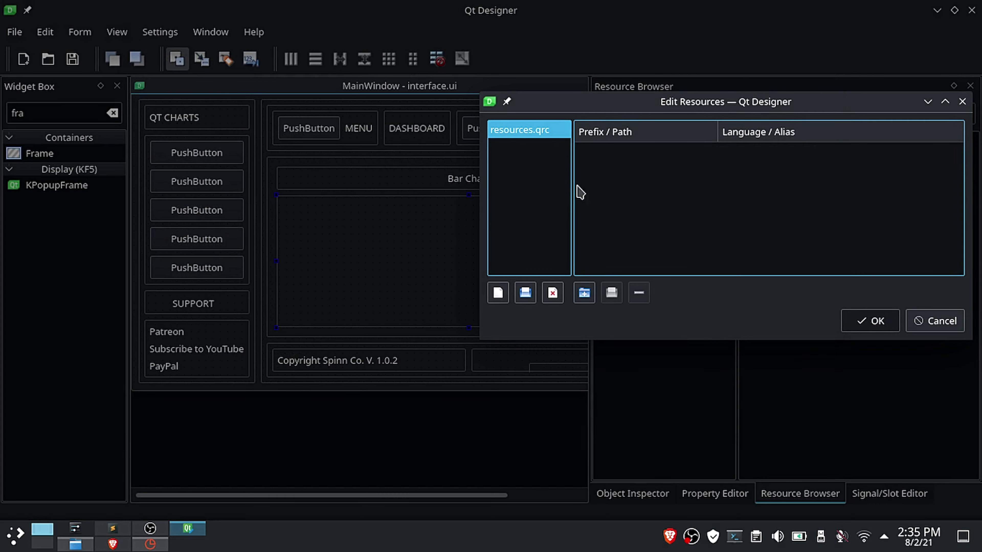
# Step: Add two prefixes named "icons" and "images" to resources.qrc
pyautogui.click(584, 292)
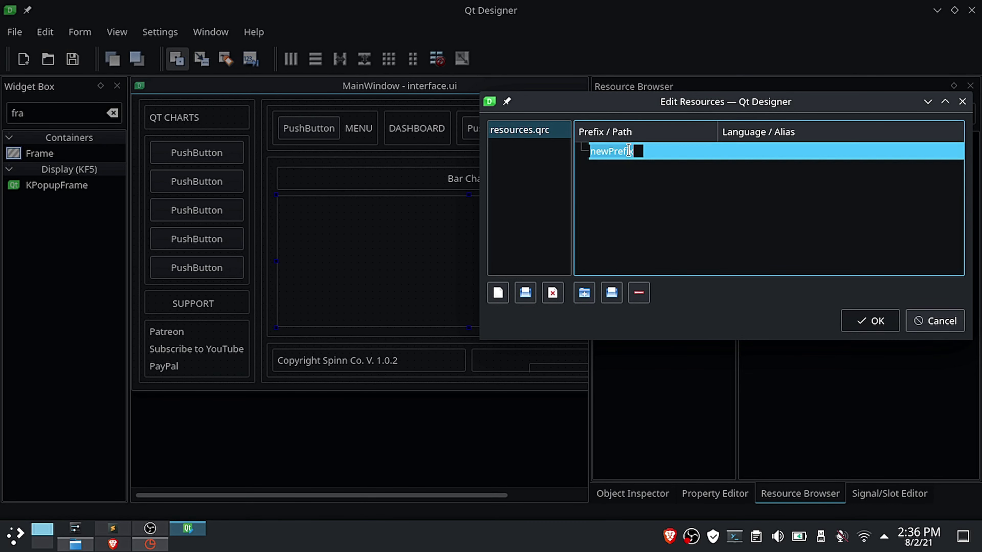
pyautogui.write('icons')
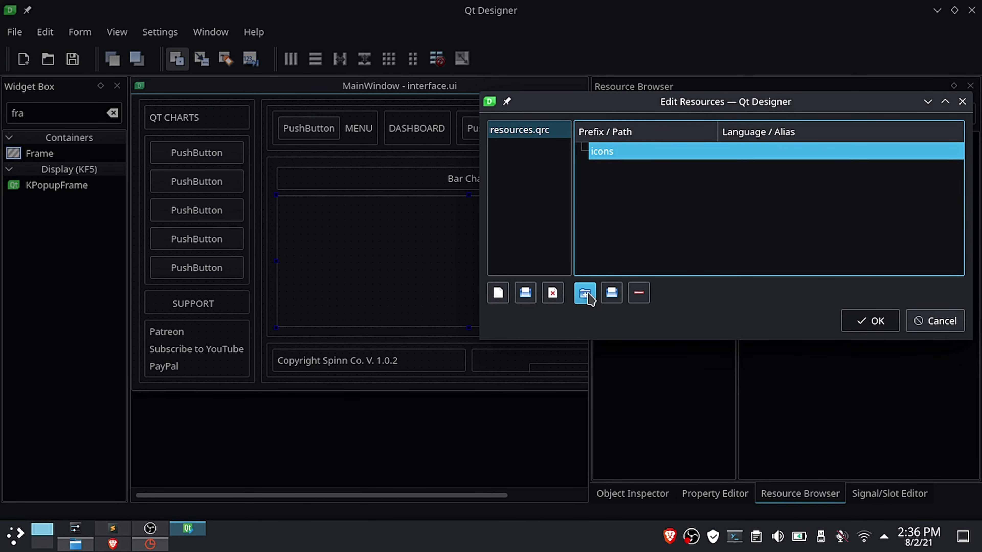
pyautogui.click(584, 292)
pyautogui.write('in')
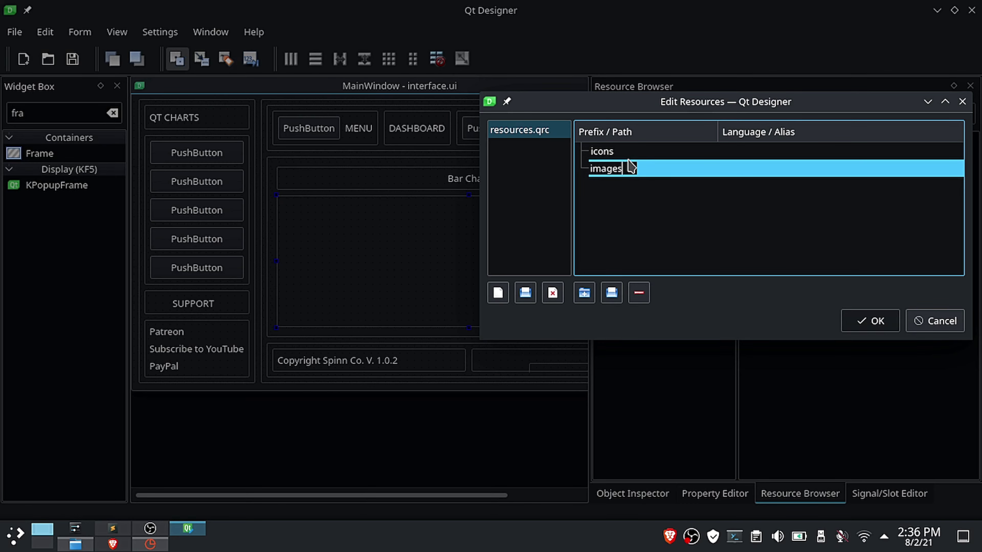
# Step: Add all the SVG files from the charts_tutorial icons folder to the icons prefix
pyautogui.click(602, 151)
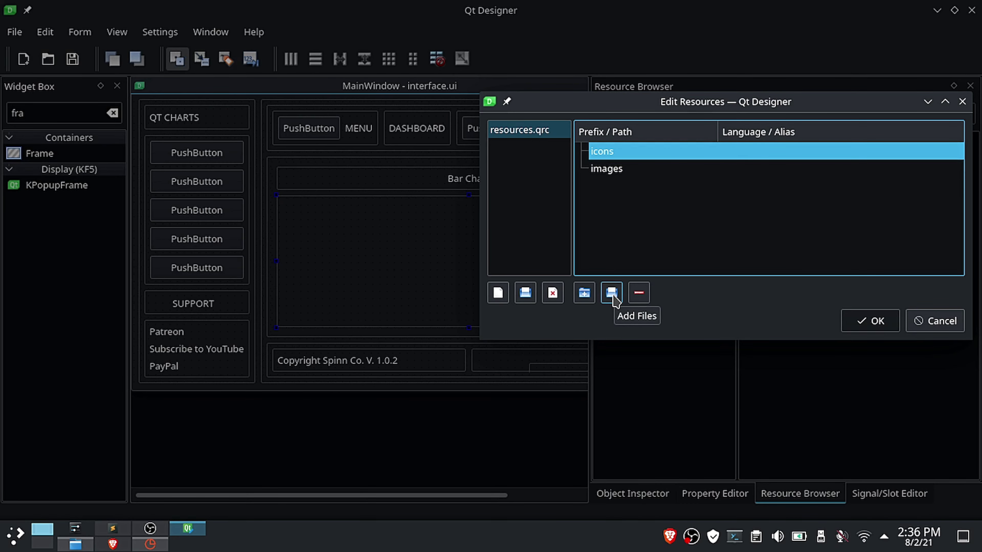
pyautogui.click(611, 293)
pyautogui.doubleClick(290, 116)
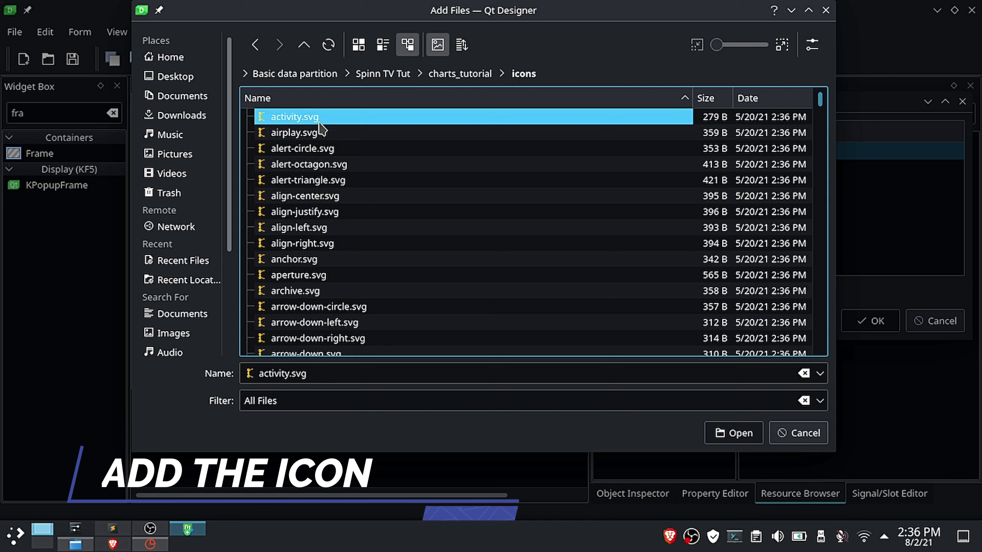
pyautogui.hotkey('ctrl', 'a')
pyautogui.scroll(-20, 340, 162)
pyautogui.scroll(-20, 355, 200)
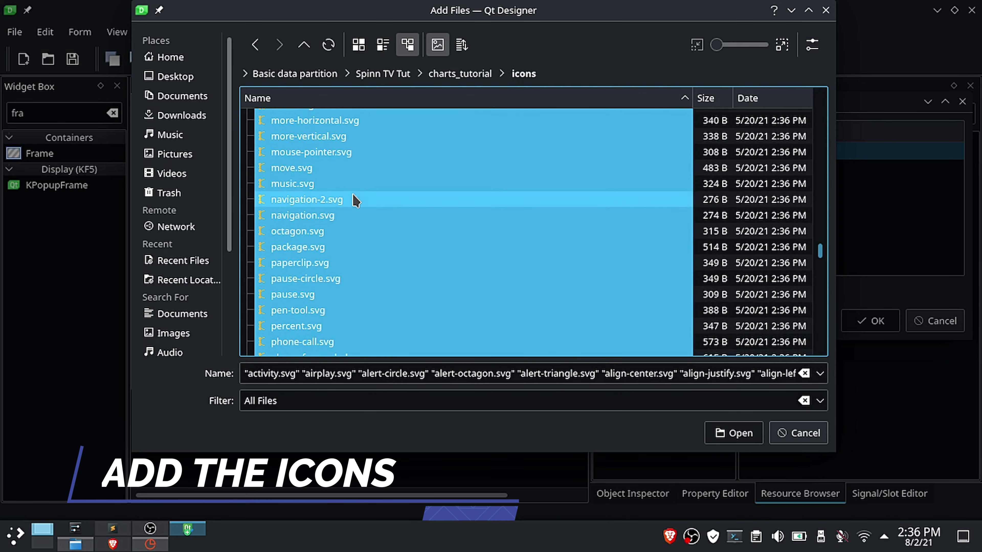
pyautogui.click(739, 433)
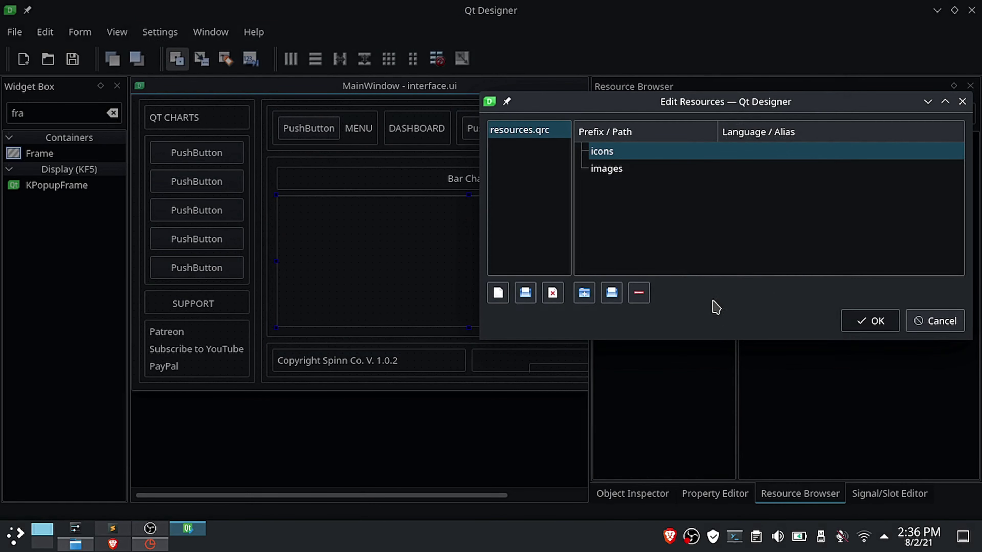
# Step: Add all three PNG files from the charts_tutorial images folder to the images prefix and accept the resource edits
pyautogui.click(598, 267)
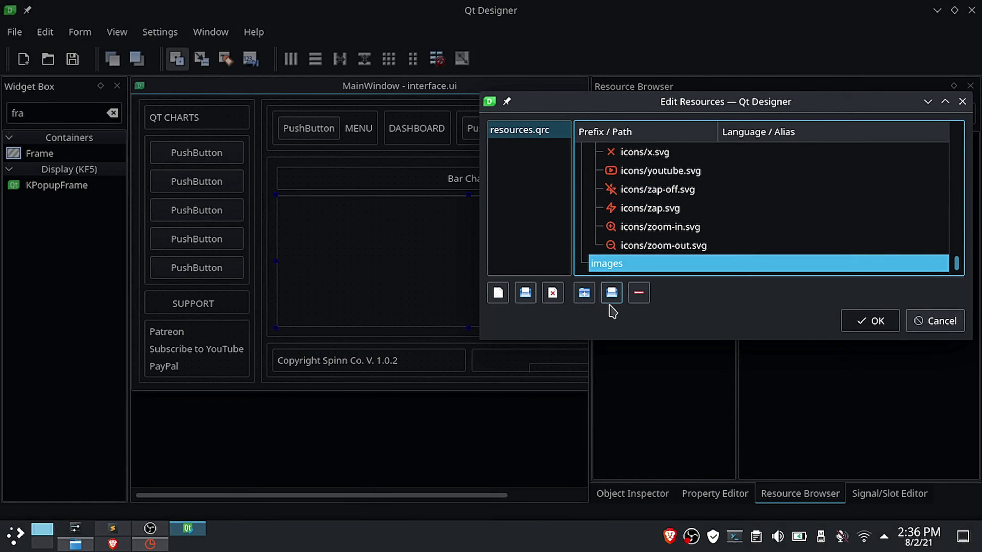
pyautogui.click(612, 293)
pyautogui.doubleClick(307, 134)
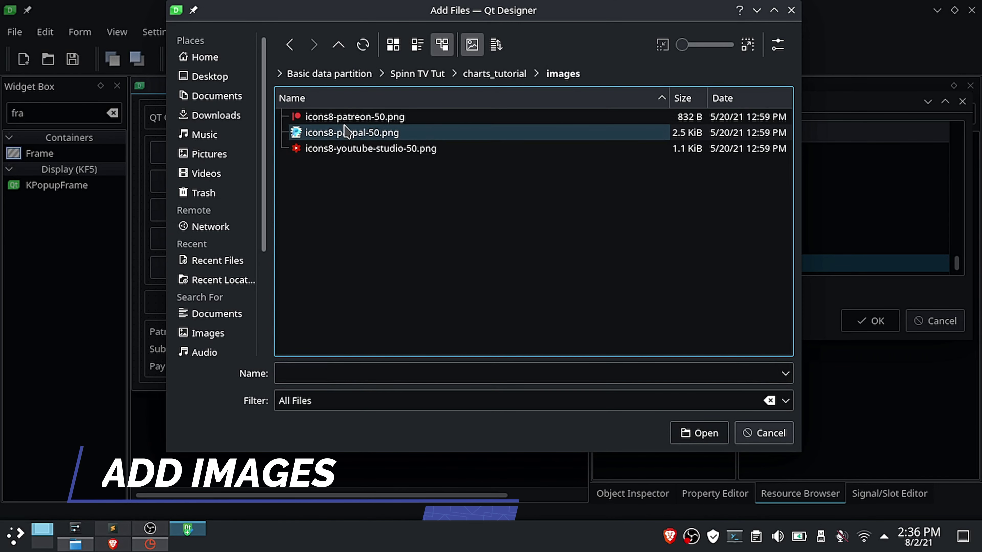
pyautogui.click(329, 132)
pyautogui.hotkey('ctrl', 'a')
pyautogui.click(706, 430)
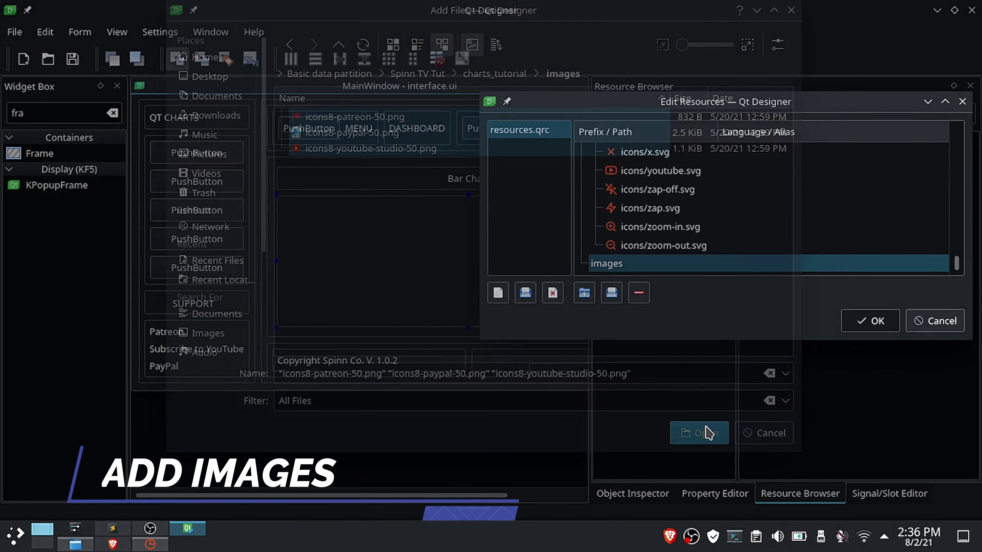
pyautogui.click(864, 321)
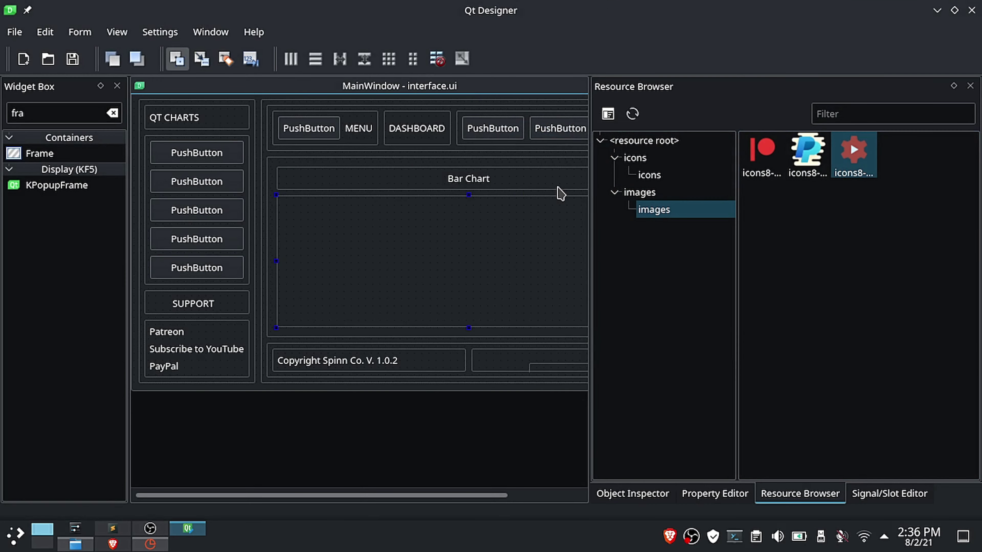
# Step: Check the finished charts app for reference and add a new label before the QT CHARTS text in the sidebar header
pyautogui.click(155, 119)
pyautogui.hotkey('ctrl', 'r')
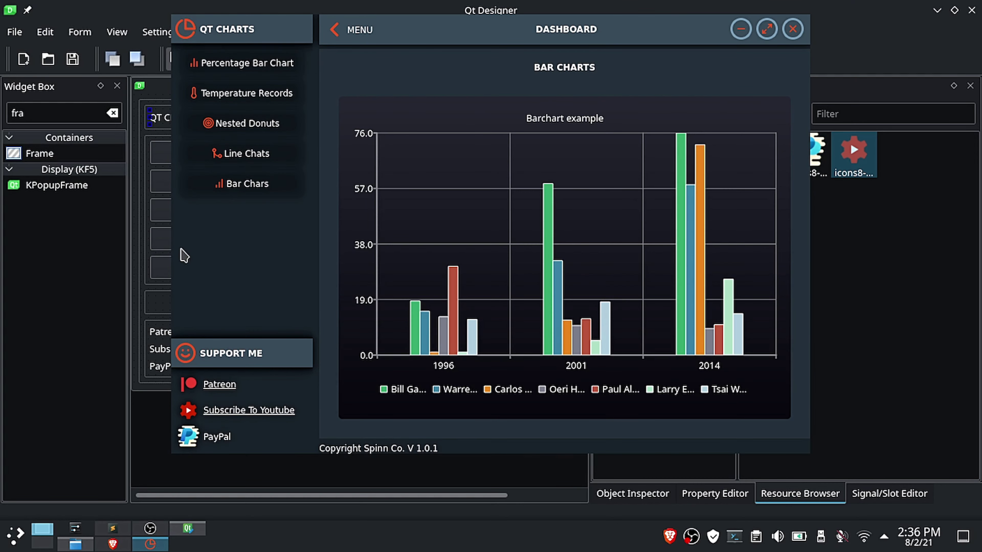
pyautogui.press('Escape')
pyautogui.doubleClick(17, 113)
pyautogui.write('lab')
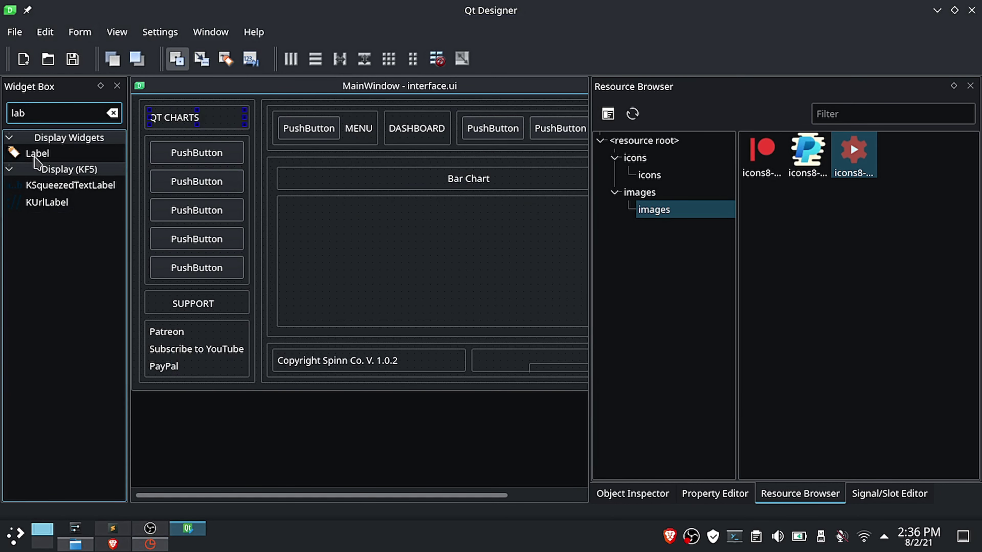
pyautogui.moveTo(16, 154); pyautogui.dragTo(167, 123)
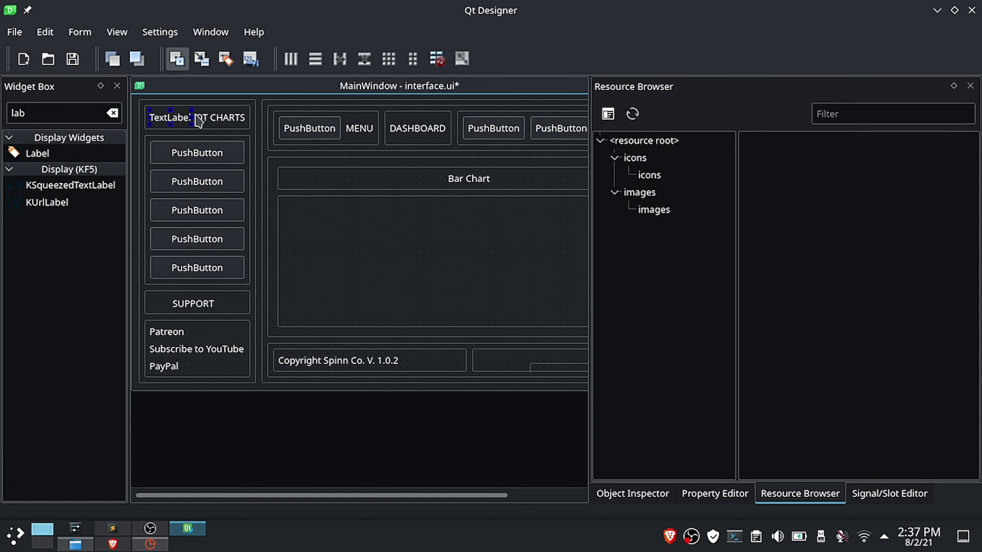
# Step: Set the new header label's pixmap to the pie-chart.svg icon from the icons resources
pyautogui.click(634, 493)
pyautogui.click(692, 248)
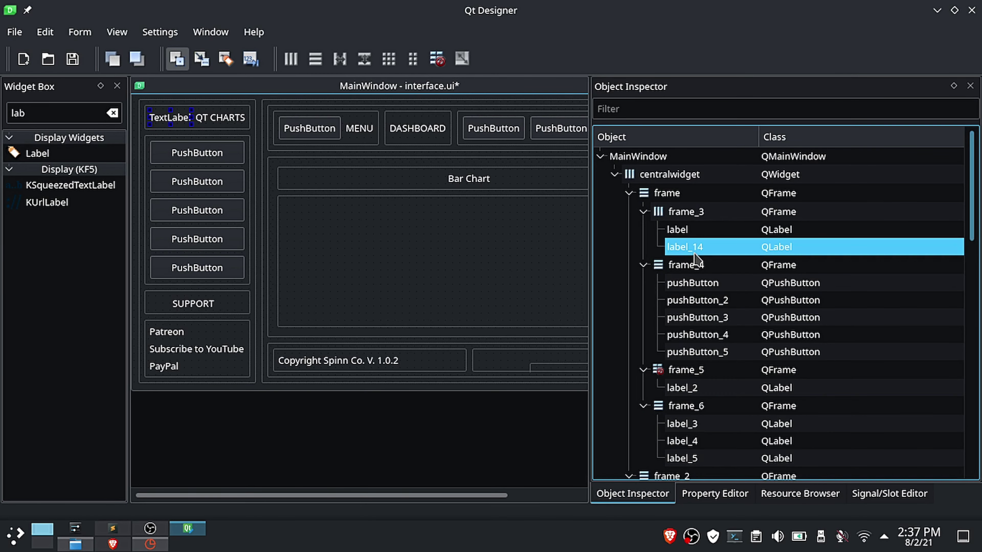
pyautogui.click(713, 493)
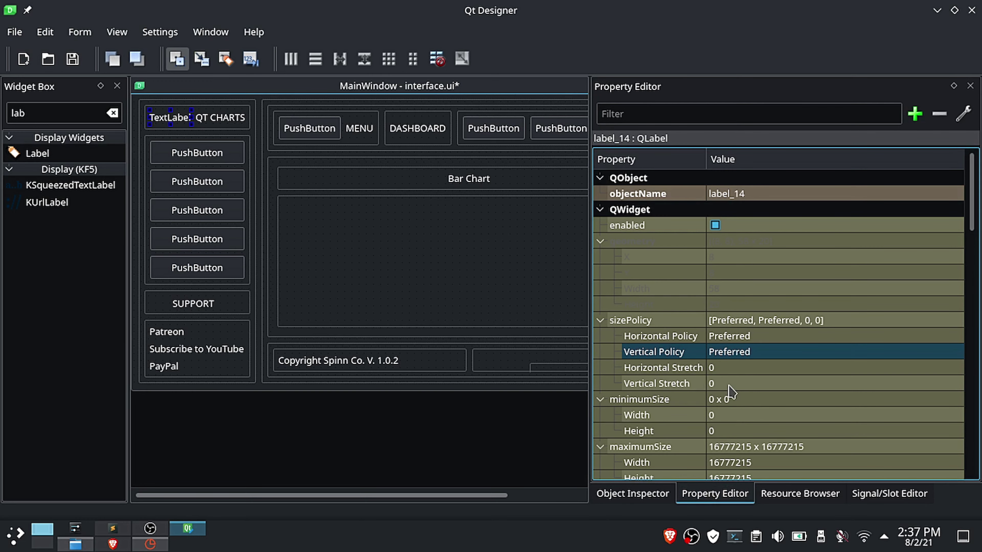
pyautogui.scroll(-20, 732, 392)
pyautogui.scroll(4, 776, 269)
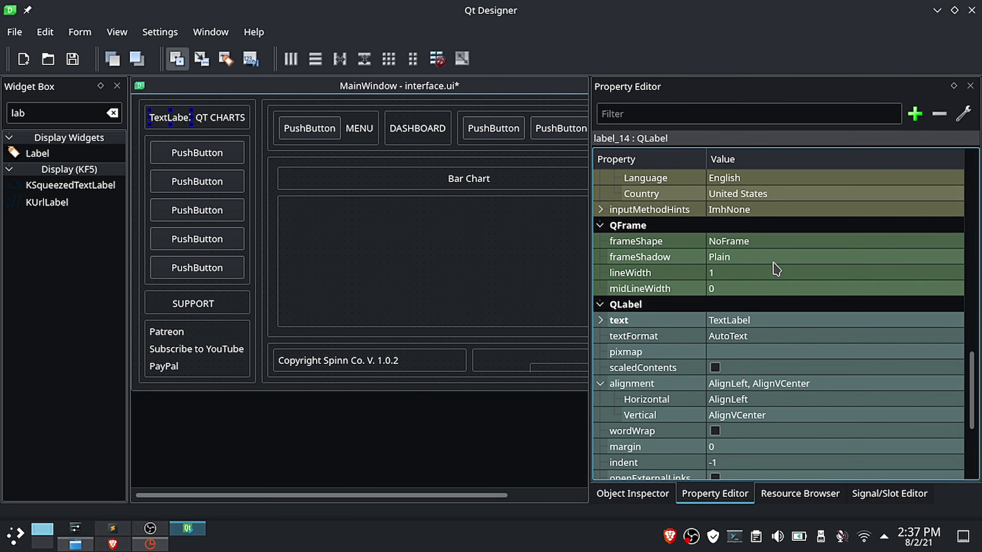
pyautogui.scroll(2, 777, 269)
pyautogui.scroll(-6, 776, 269)
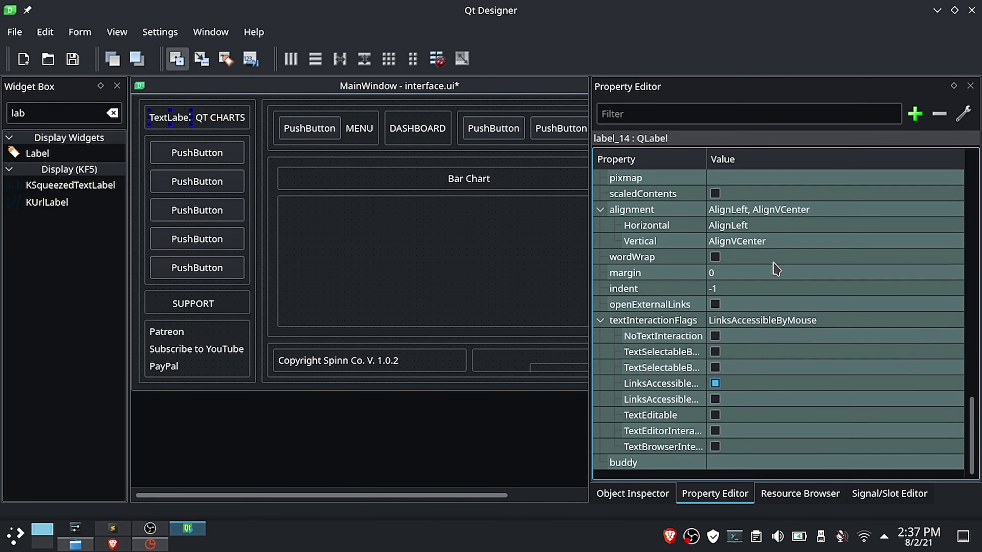
pyautogui.click(736, 179)
pyautogui.click(939, 177)
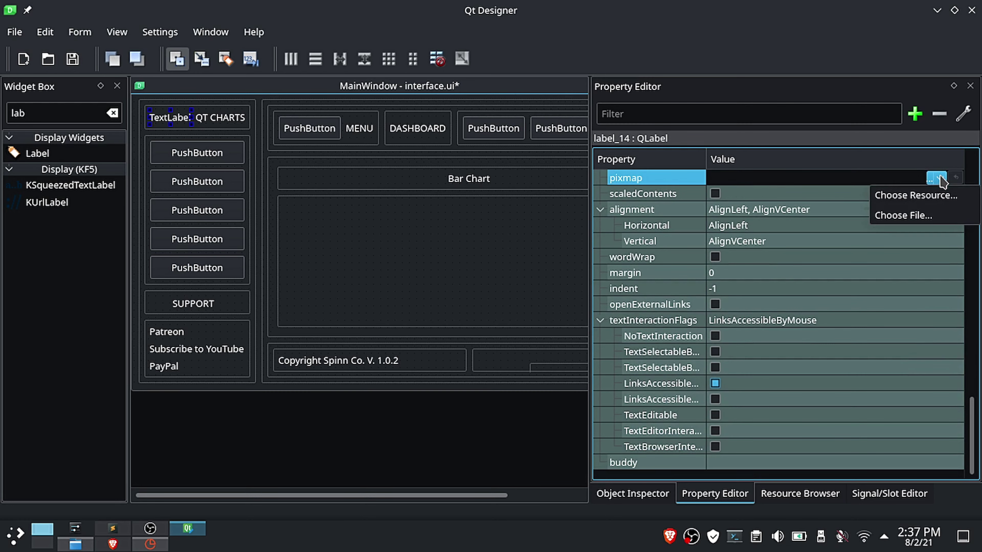
pyautogui.click(927, 196)
pyautogui.click(527, 170)
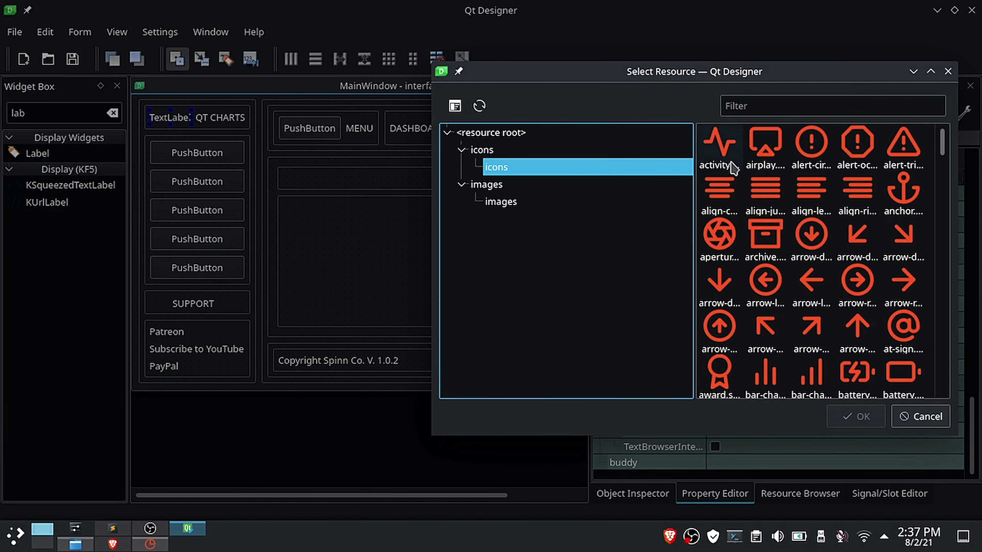
pyautogui.click(805, 106)
pyautogui.write('ch')
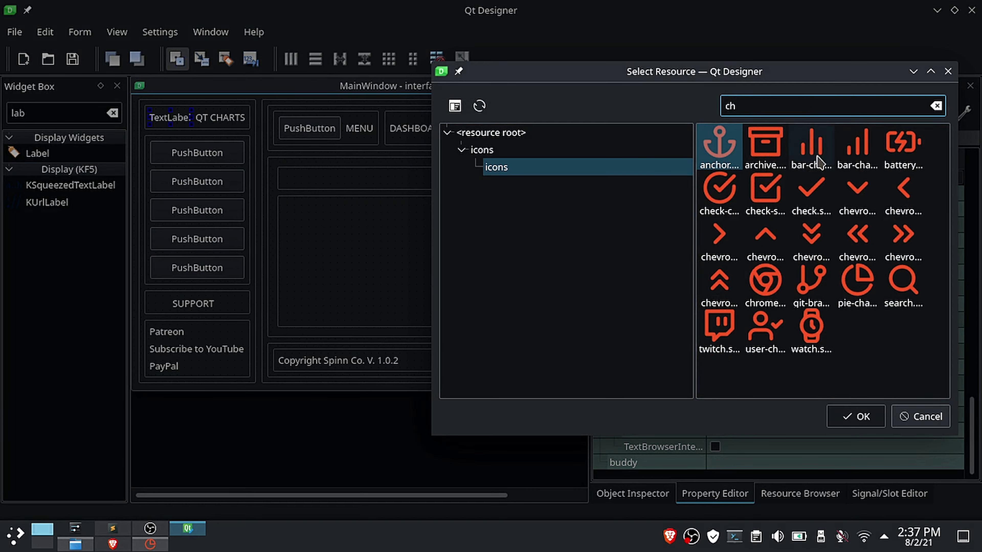
pyautogui.click(857, 288)
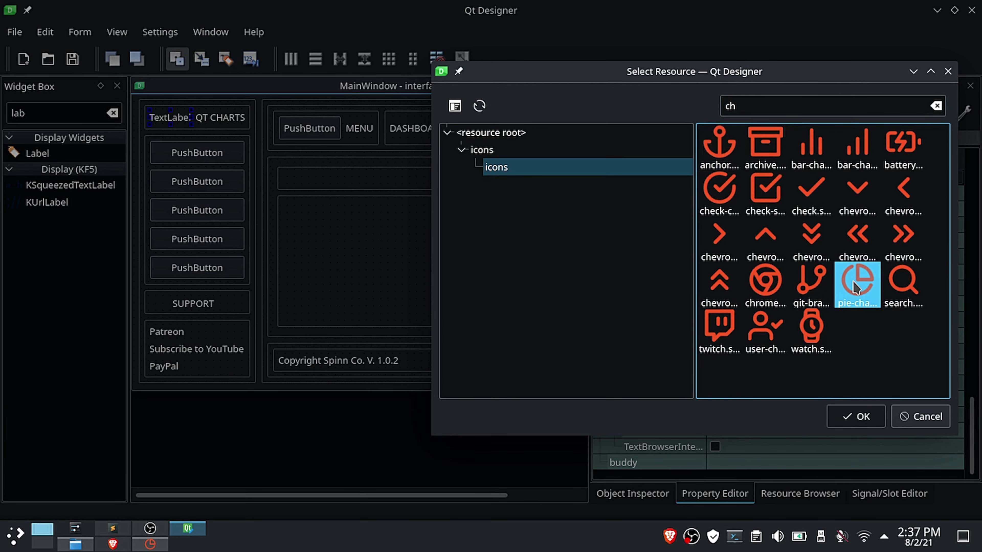
pyautogui.click(858, 418)
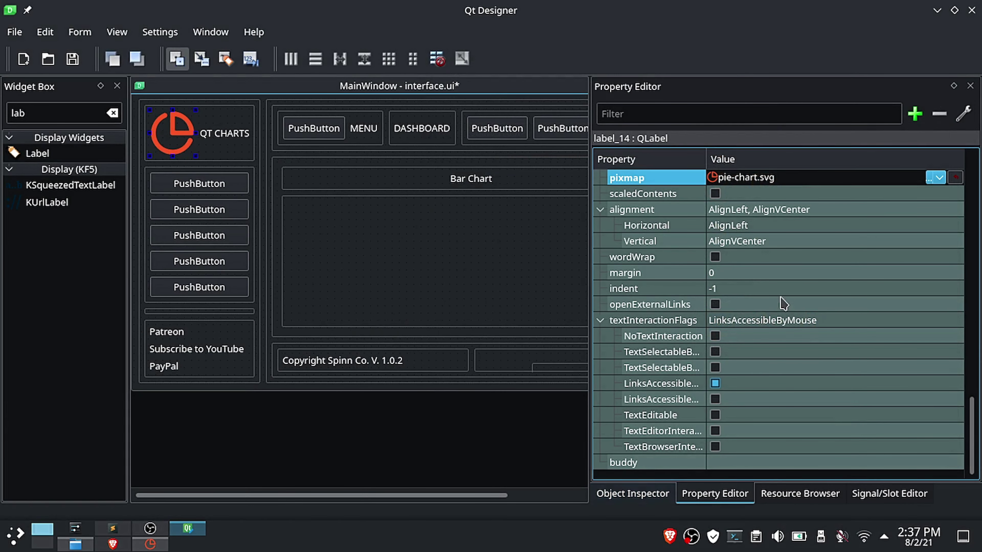
# Step: Set the pie-chart label's minimum and maximum sizes to 30 x 30
pyautogui.scroll(15, 784, 300)
pyautogui.scroll(-3, 785, 301)
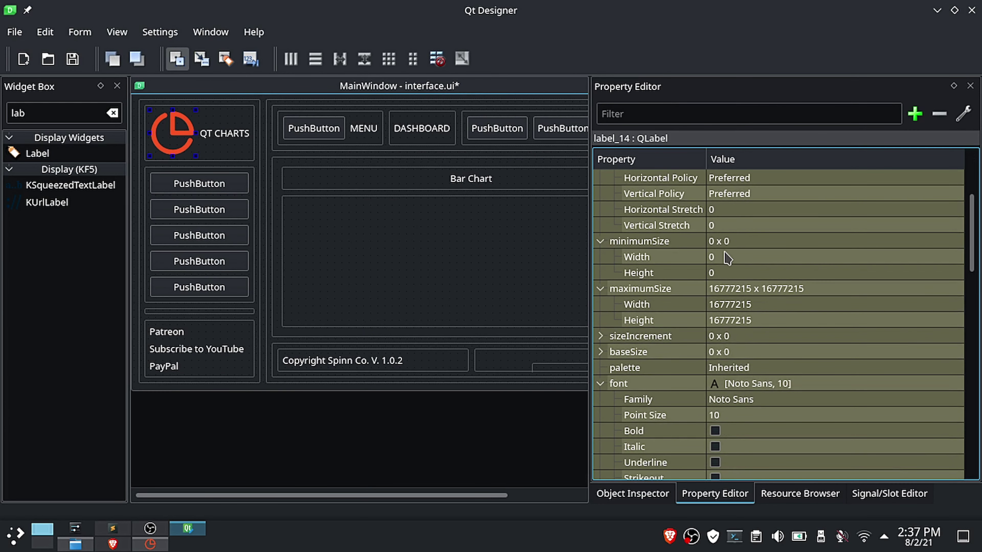
pyautogui.click(726, 256)
pyautogui.click(724, 272)
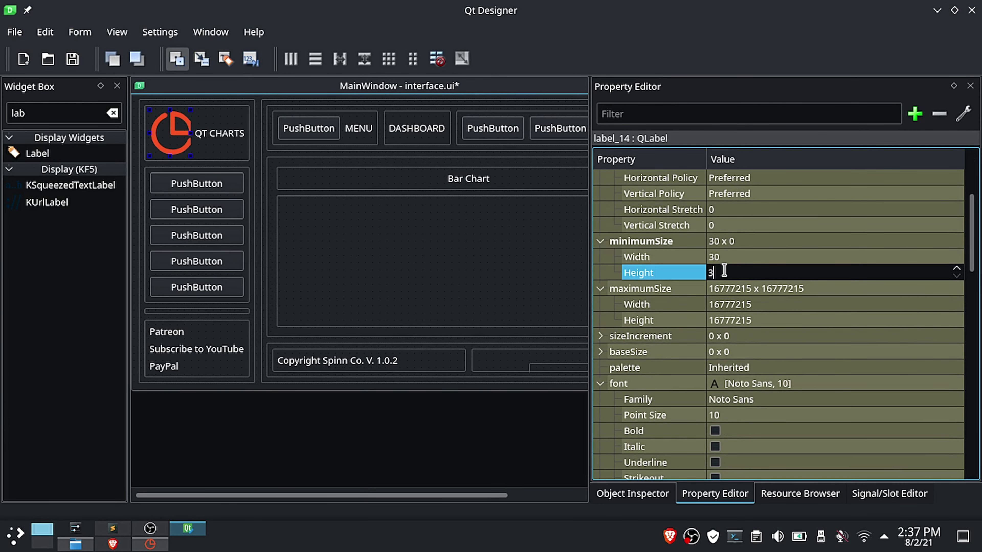
pyautogui.click(726, 261)
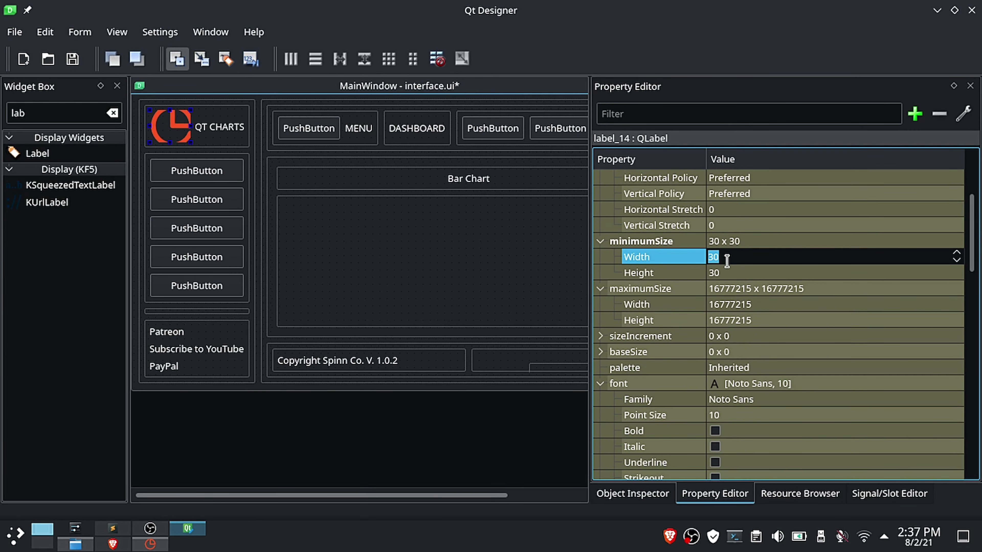
pyautogui.click(729, 305)
pyautogui.write('30')
pyautogui.click(729, 320)
pyautogui.write('30')
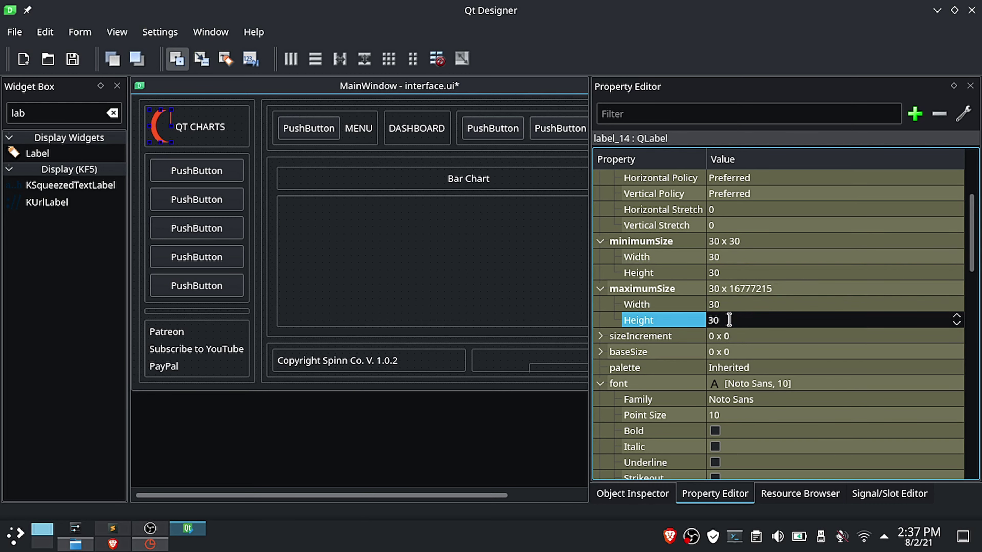
pyautogui.click(732, 305)
pyautogui.click(700, 321)
# Step: Enable scaledContents on the pie-chart label so the icon fits within its bounds
pyautogui.scroll(-16, 719, 271)
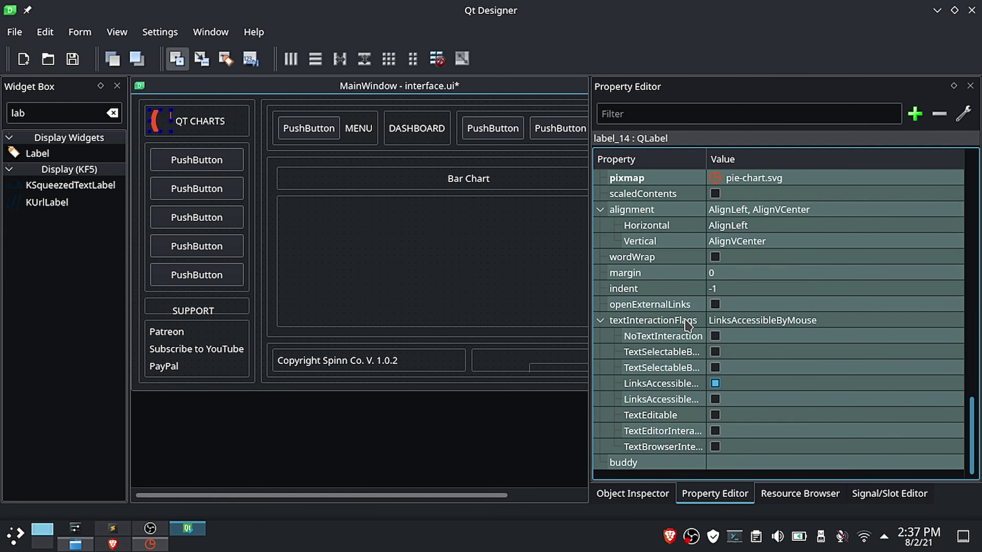
pyautogui.scroll(1, 734, 231)
pyautogui.click(715, 242)
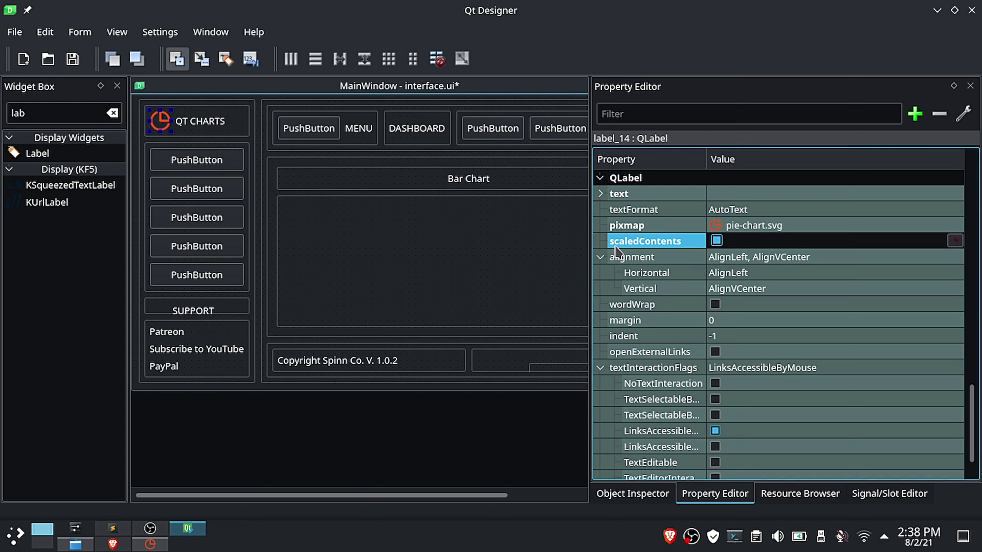
# Step: Set the pie-chart label's minimum width to 40 and its maximum size to 40 x 40
pyautogui.scroll(15, 615, 251)
pyautogui.click(722, 303)
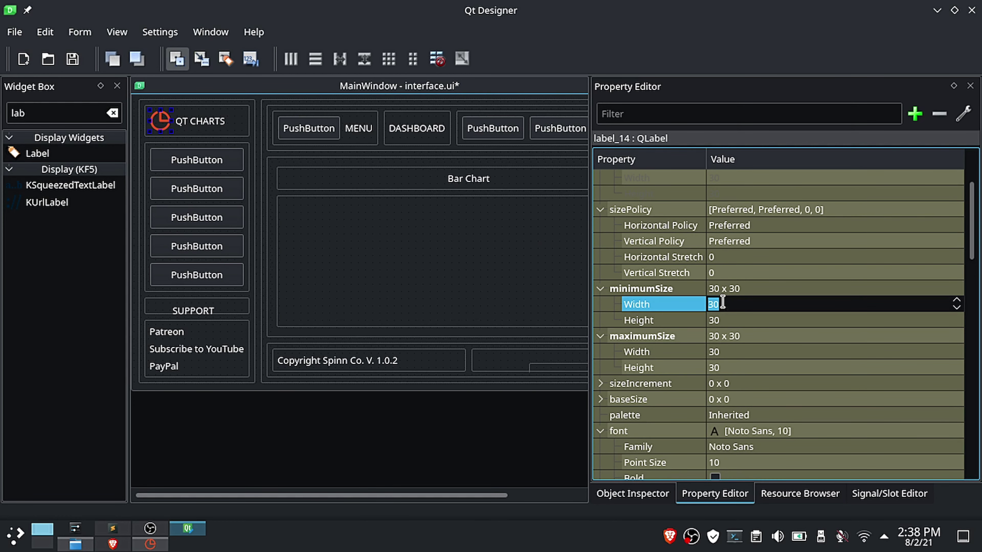
pyautogui.click(722, 320)
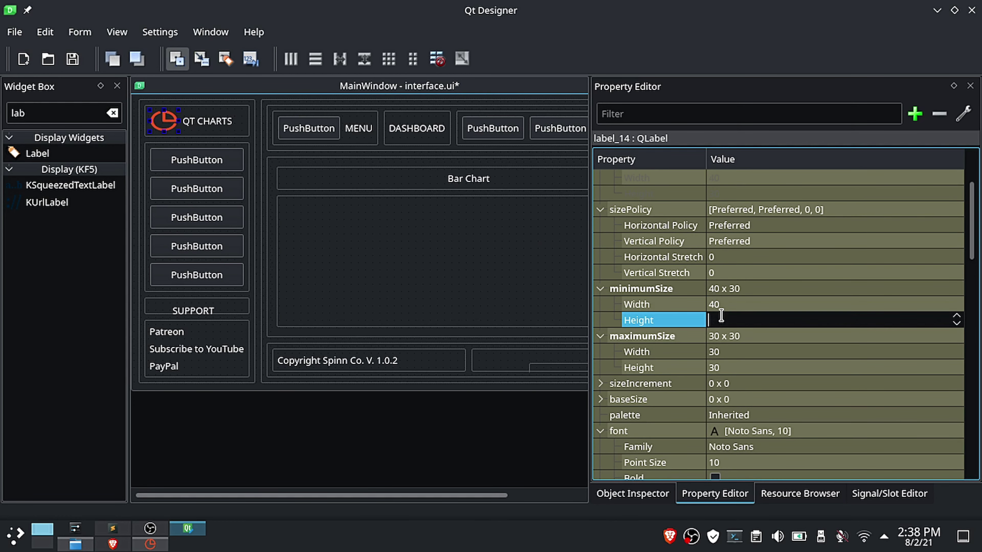
pyautogui.click(726, 351)
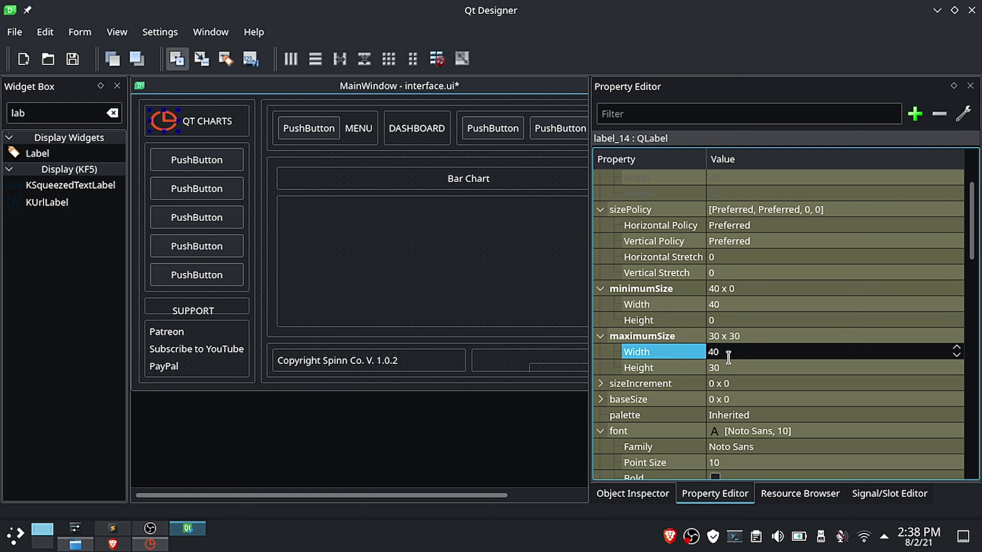
pyautogui.write('40')
pyautogui.click(730, 367)
pyautogui.click(727, 320)
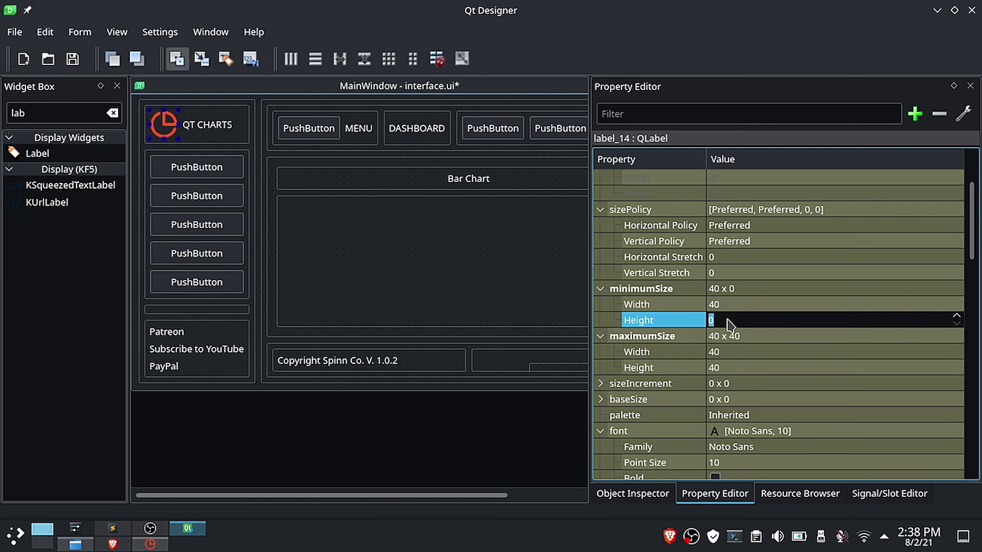
pyautogui.press('Return')
# Step: Make the QT CHARTS label bold with a point size of 13 and save interface.ui
pyautogui.click(205, 133)
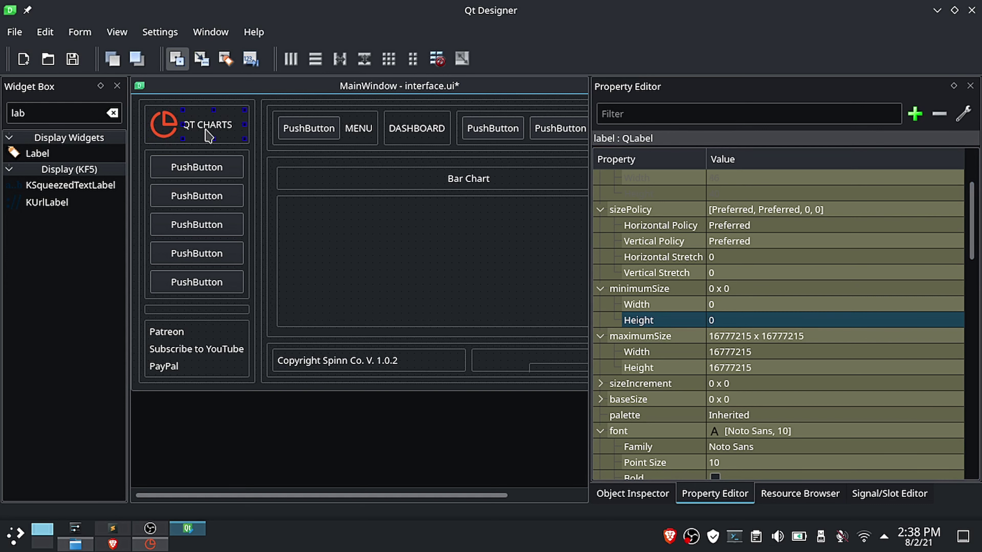
pyautogui.scroll(-3, 715, 327)
pyautogui.click(715, 321)
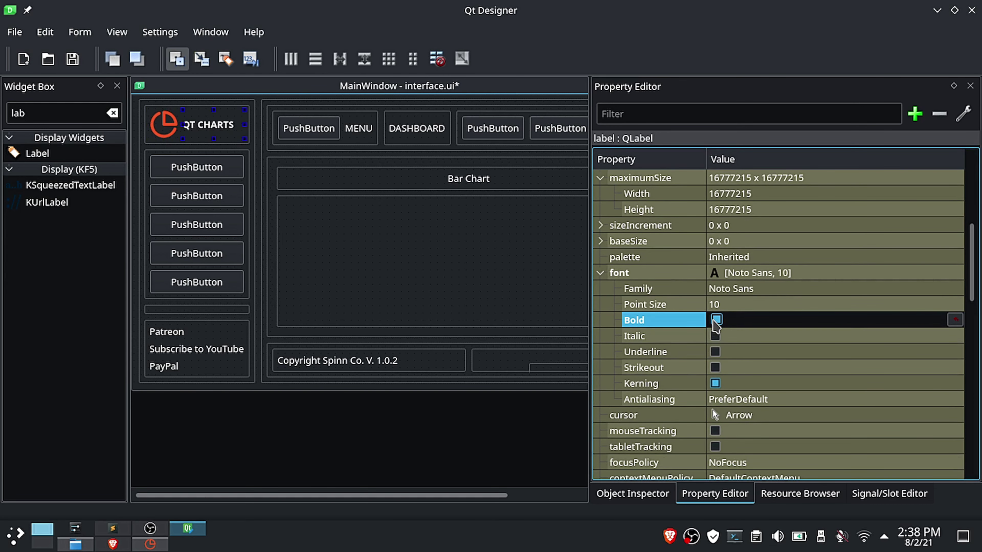
pyautogui.click(728, 310)
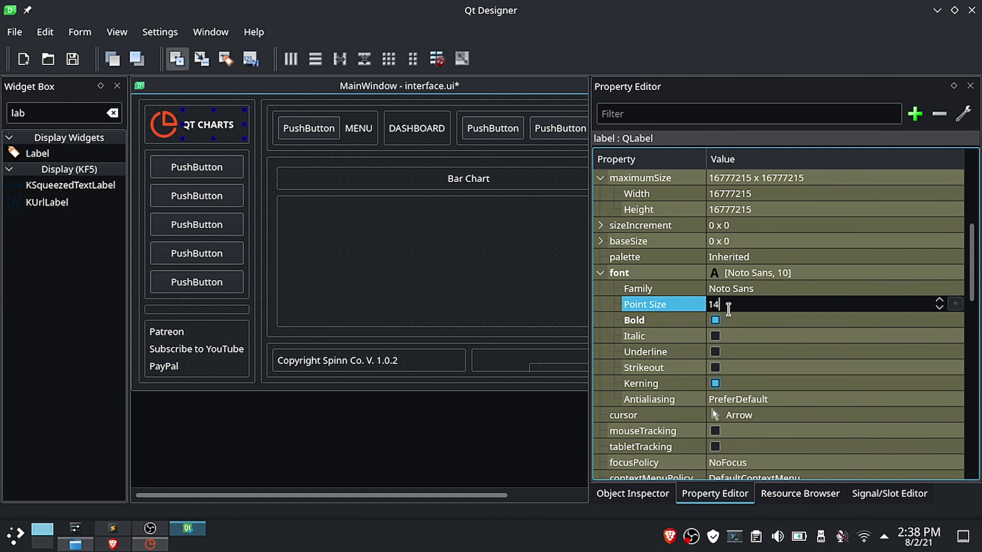
pyautogui.press('Return')
pyautogui.click(739, 311)
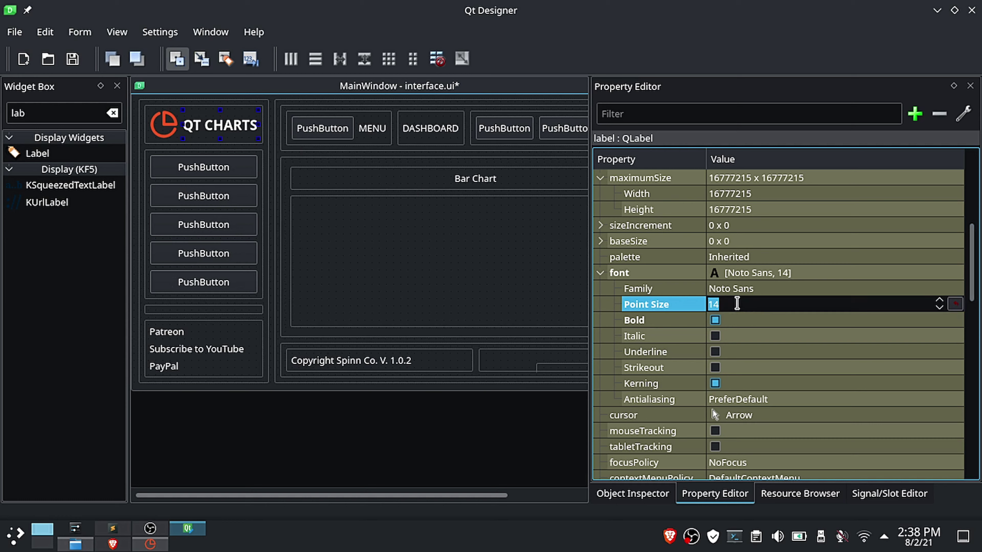
pyautogui.write('13')
pyautogui.press('Return')
pyautogui.click(182, 168)
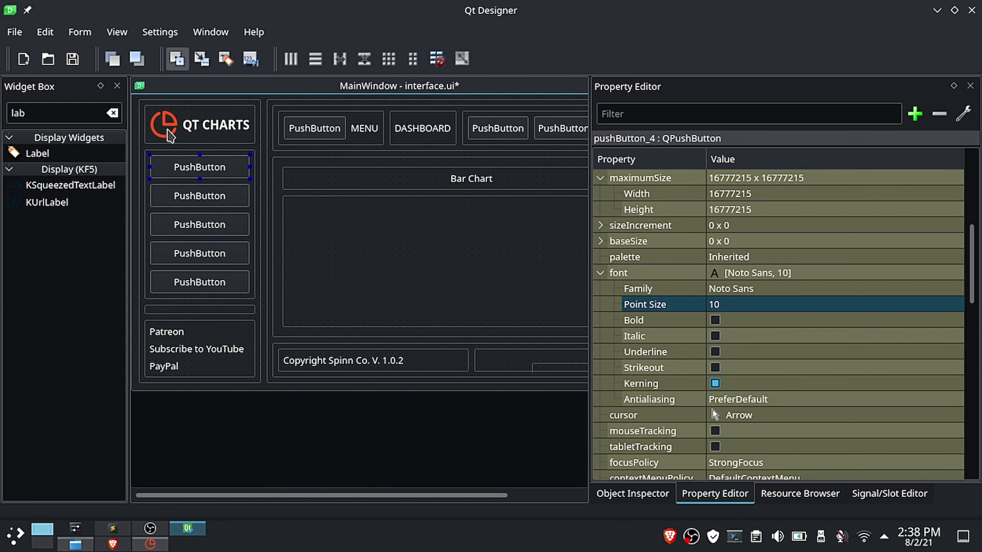
pyautogui.click(72, 58)
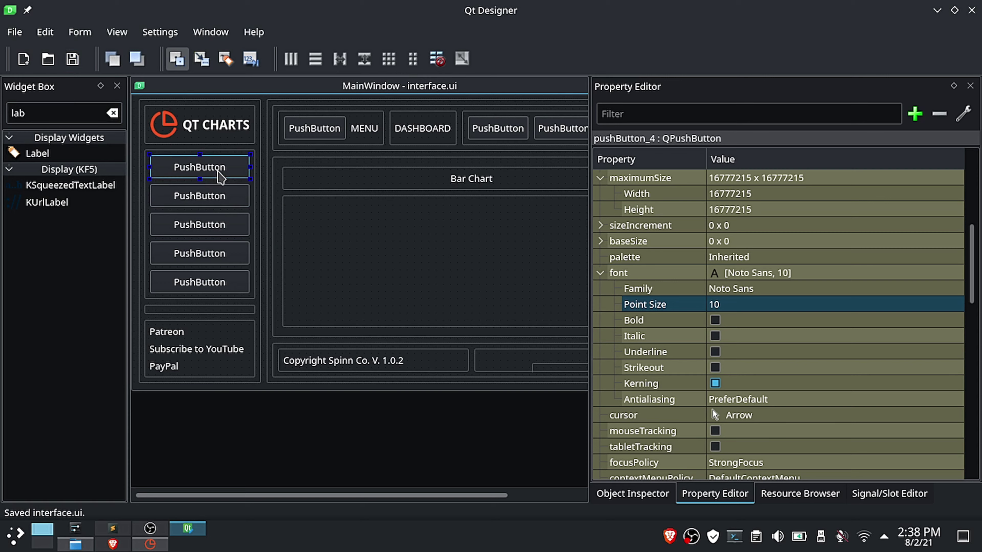
# Step: Check the reference app's sidebar and set the first sidebar button's icon to the bar-chart-2.svg resource
pyautogui.click(162, 543)
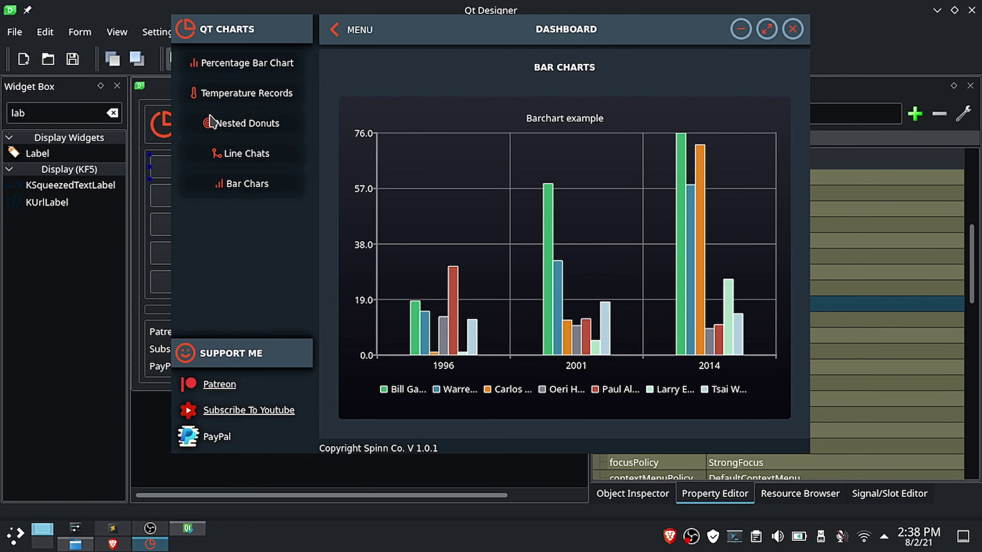
pyautogui.click(147, 309)
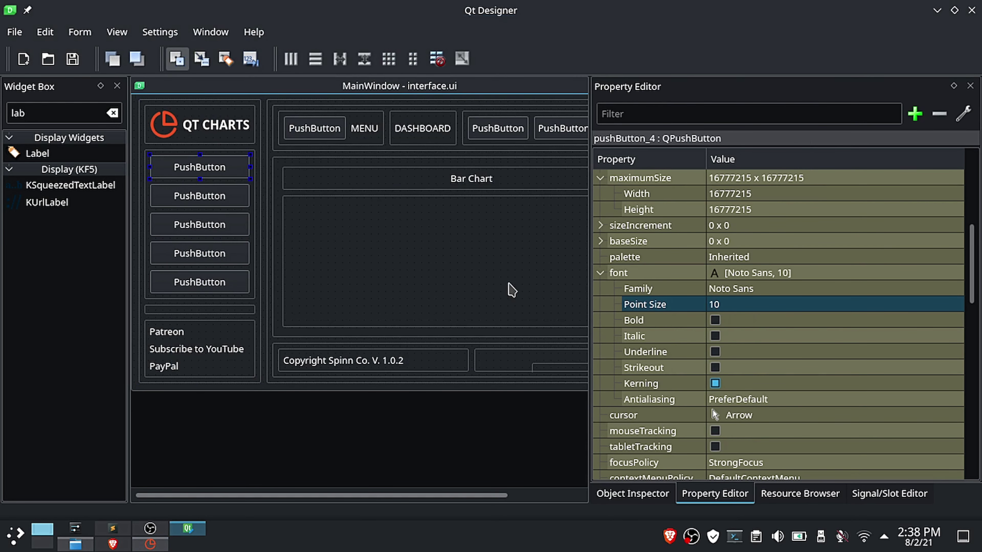
pyautogui.click(729, 113)
pyautogui.write('ico')
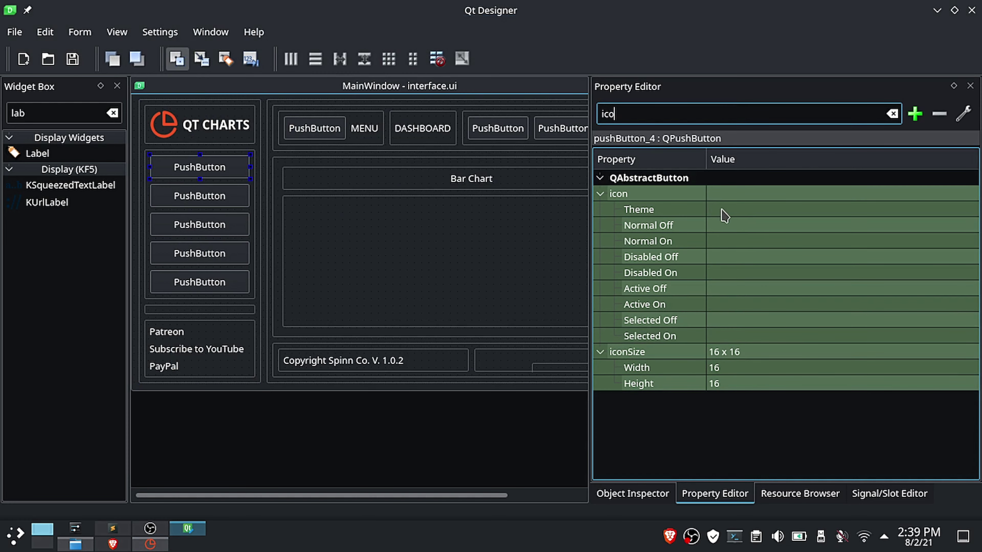
pyautogui.click(765, 193)
pyautogui.click(954, 193)
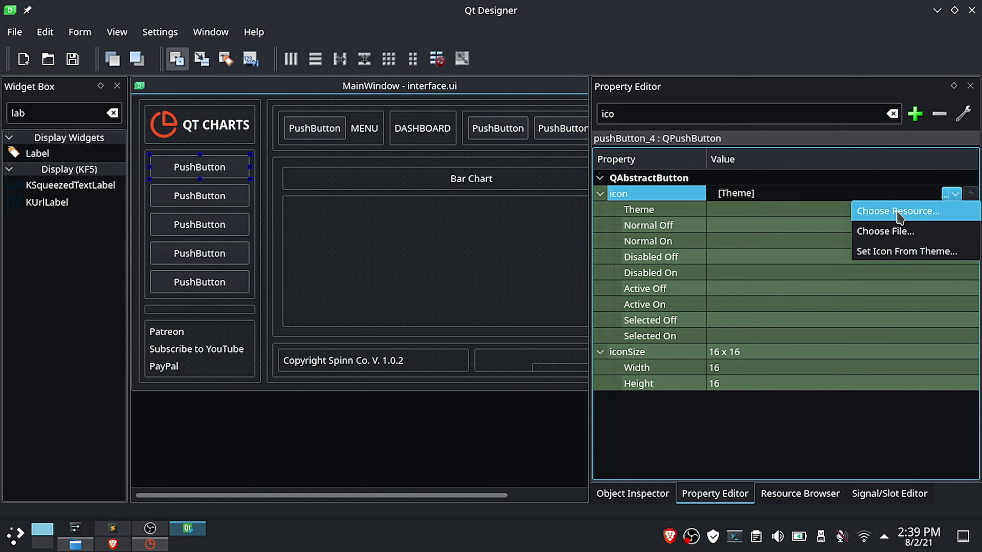
pyautogui.click(897, 213)
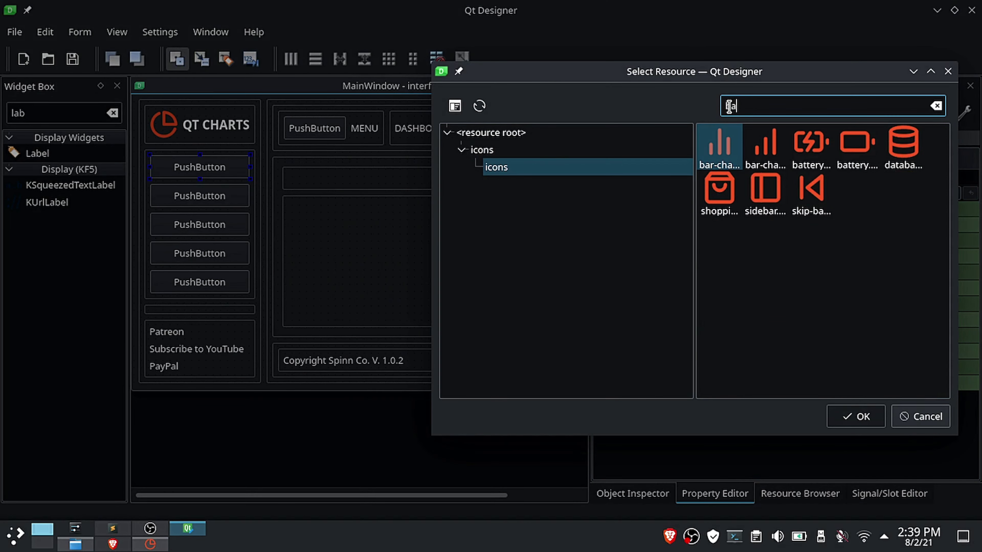
pyautogui.click(767, 144)
pyautogui.click(842, 417)
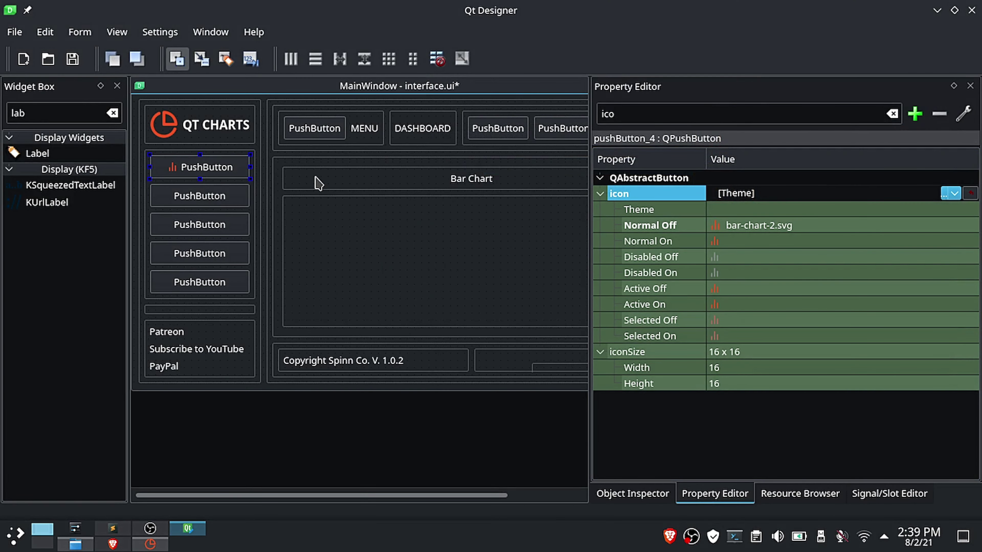
# Step: Check the reference app and change the first sidebar button's text to "Percentage Bar Chart"
pyautogui.click(150, 544)
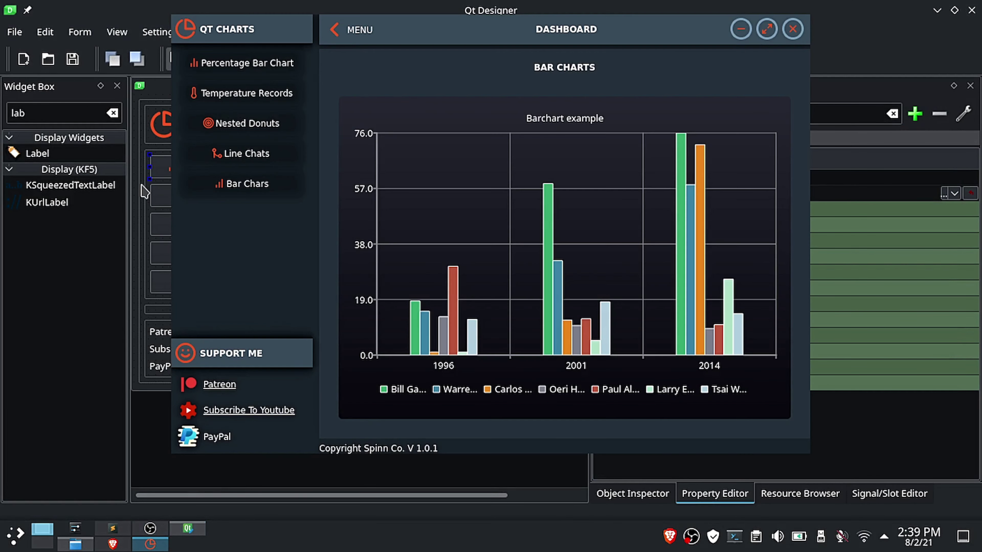
pyautogui.click(163, 428)
pyautogui.doubleClick(199, 167)
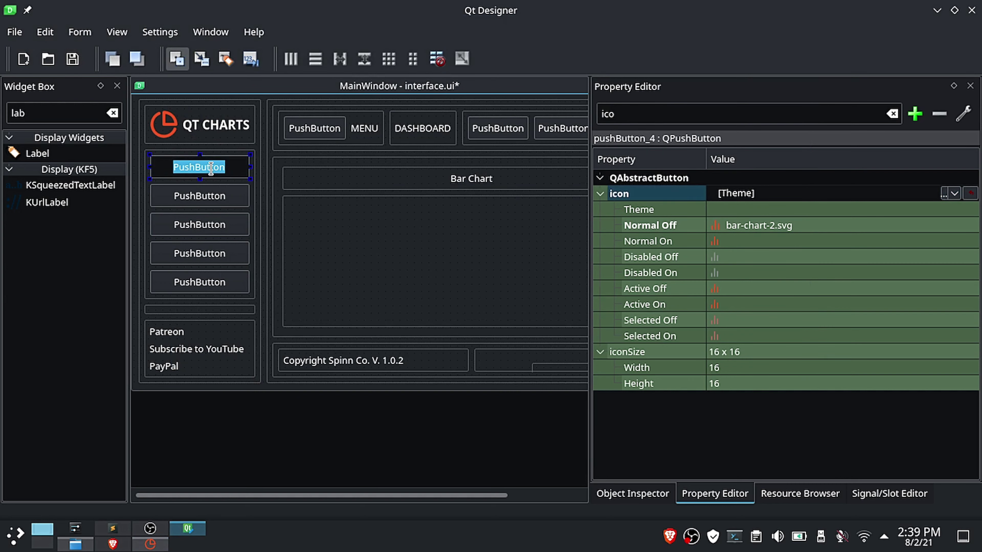
pyautogui.write('Percentage')
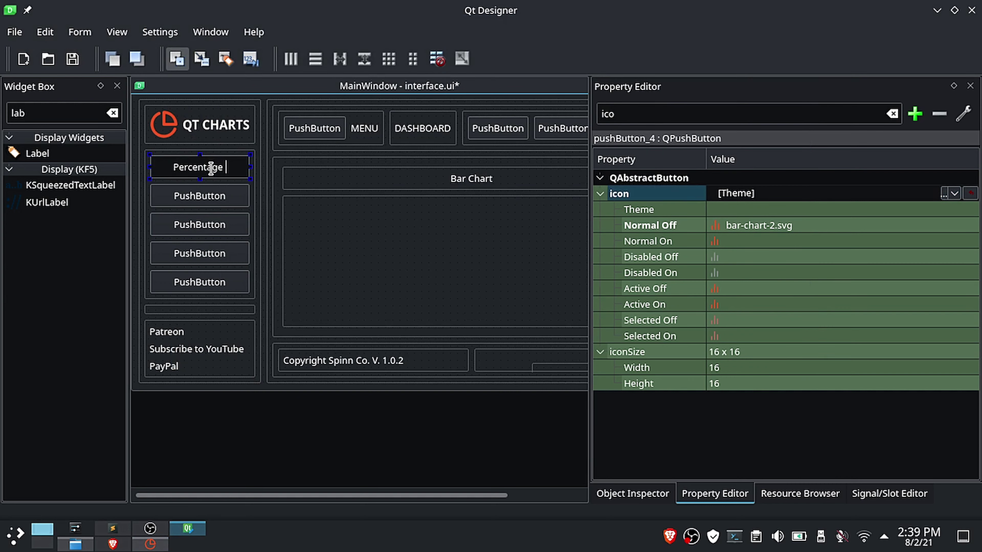
pyautogui.write(' Bar Chart')
# Step: Check the reference app and change the second sidebar button's text to "Temoerature Records"
pyautogui.click(220, 196)
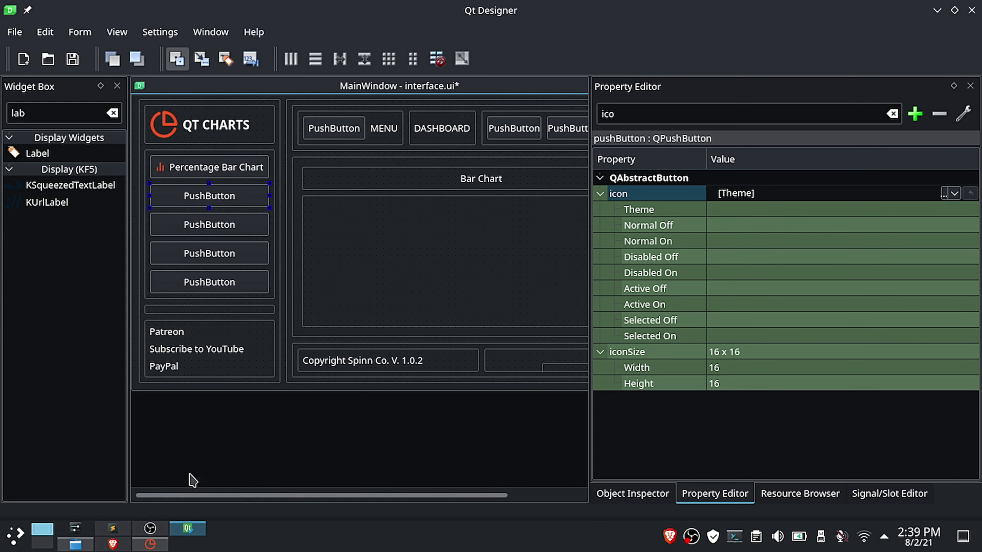
pyautogui.click(150, 544)
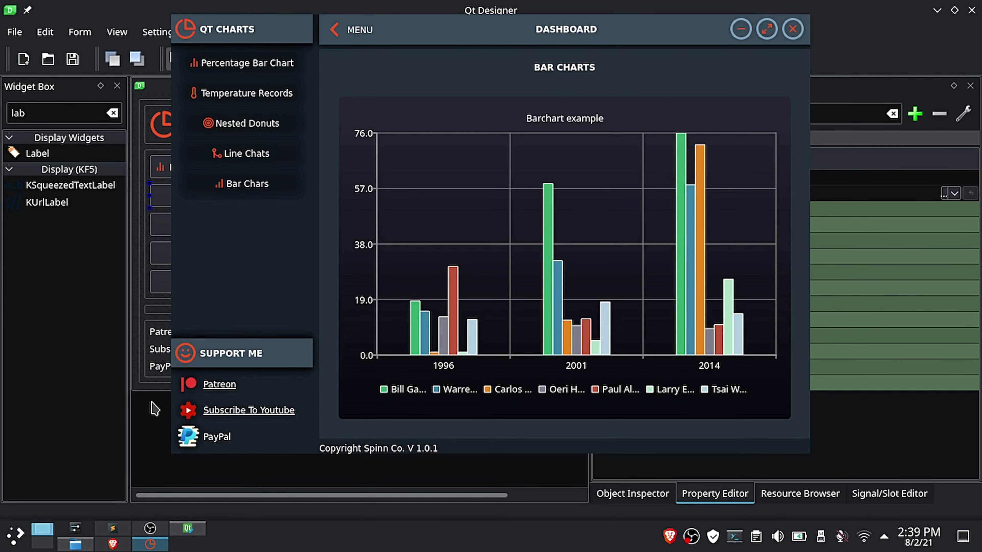
pyautogui.click(154, 409)
pyautogui.doubleClick(220, 197)
pyautogui.write('Temoe')
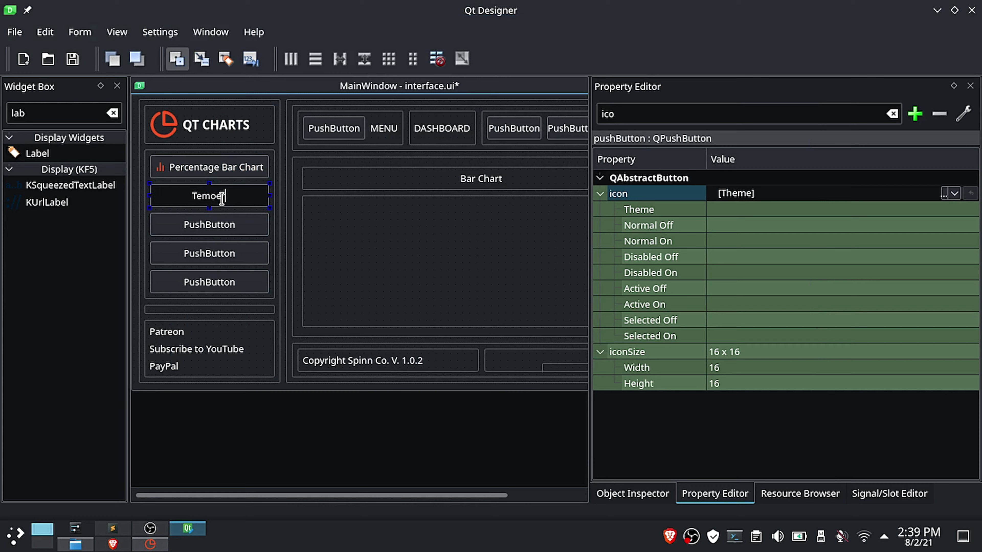
pyautogui.write('rature Records')
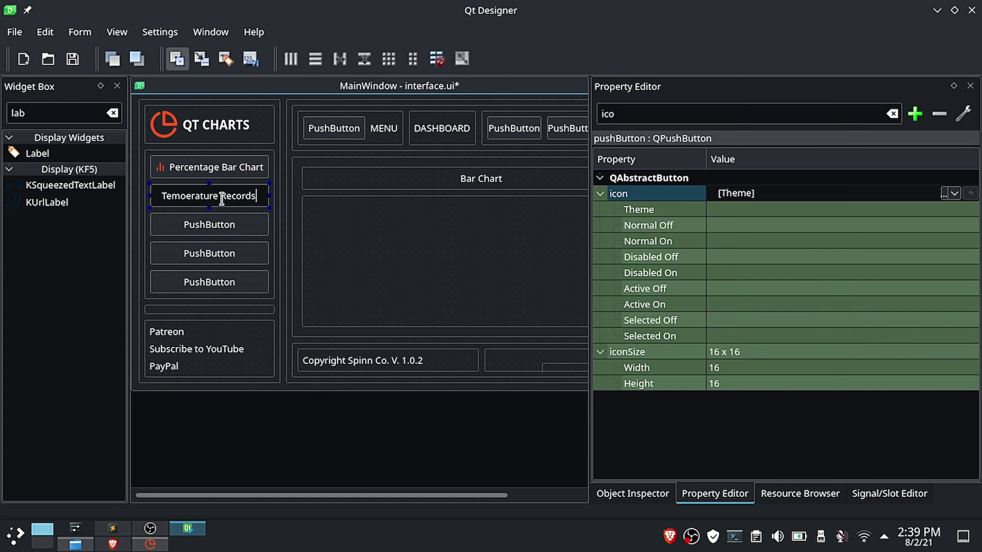
pyautogui.press('Return')
pyautogui.click(179, 241)
# Step: Set the second sidebar button's icon to the thermometer.svg resource
pyautogui.click(209, 195)
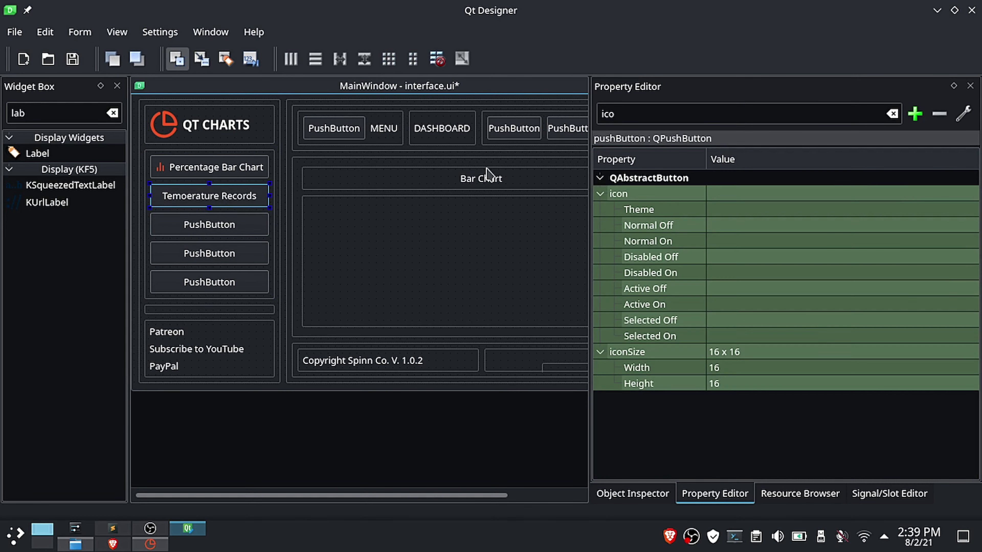
pyautogui.click(901, 193)
pyautogui.click(954, 193)
pyautogui.click(933, 210)
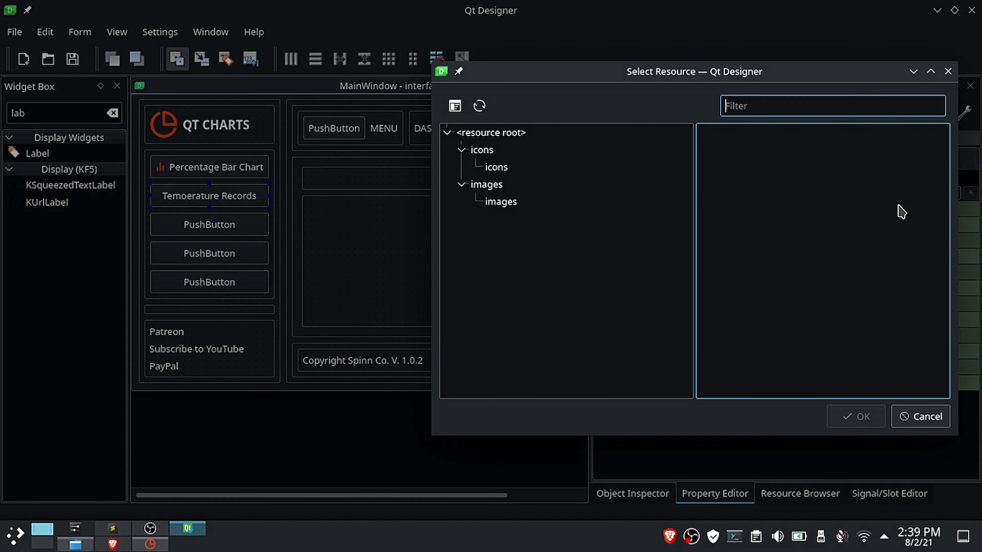
pyautogui.write('te')
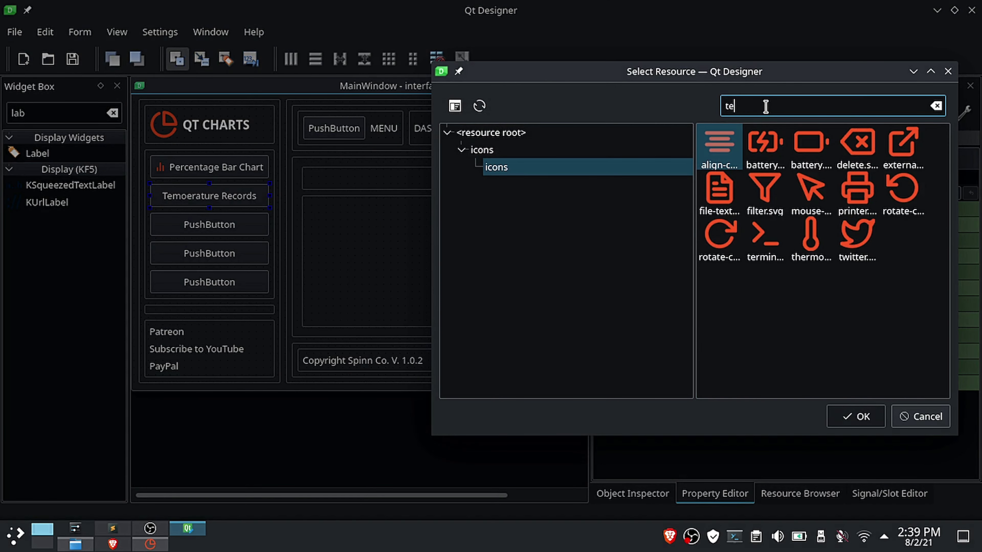
pyautogui.click(811, 236)
pyautogui.click(853, 420)
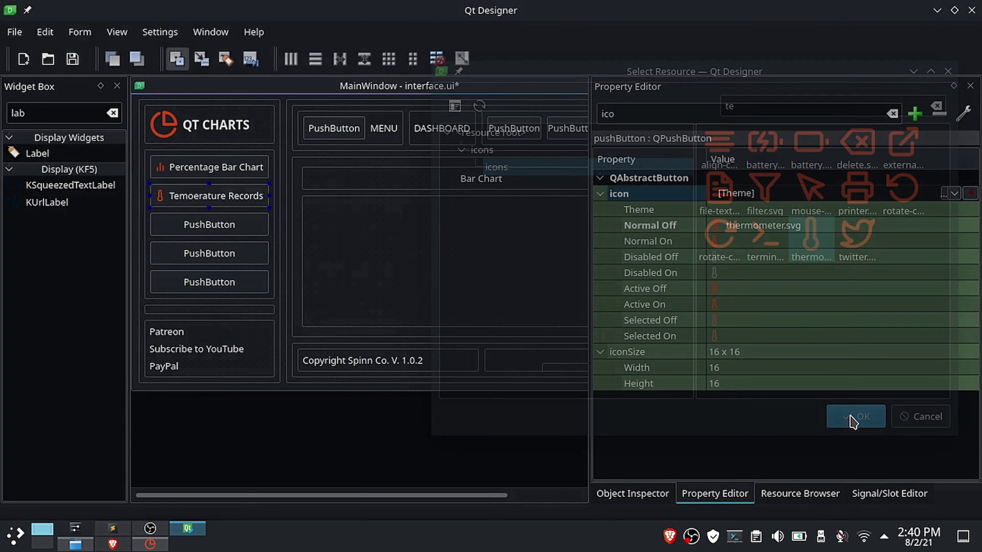
# Step: Change the third sidebar button's text to "Nested Donuts"
pyautogui.click(209, 224)
pyautogui.hotkey('ctrl', 'r')
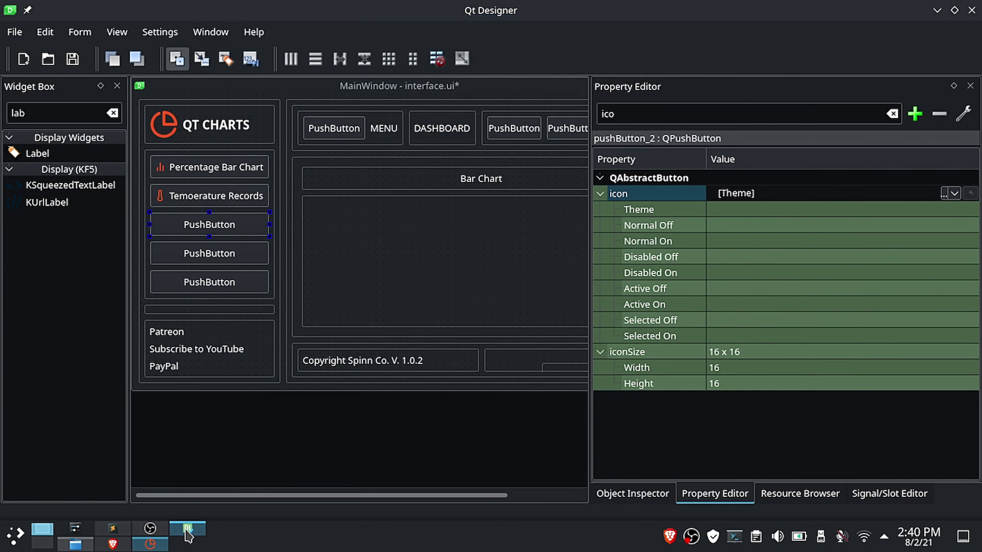
pyautogui.click(188, 528)
pyautogui.doubleClick(227, 225)
pyautogui.write('Neste')
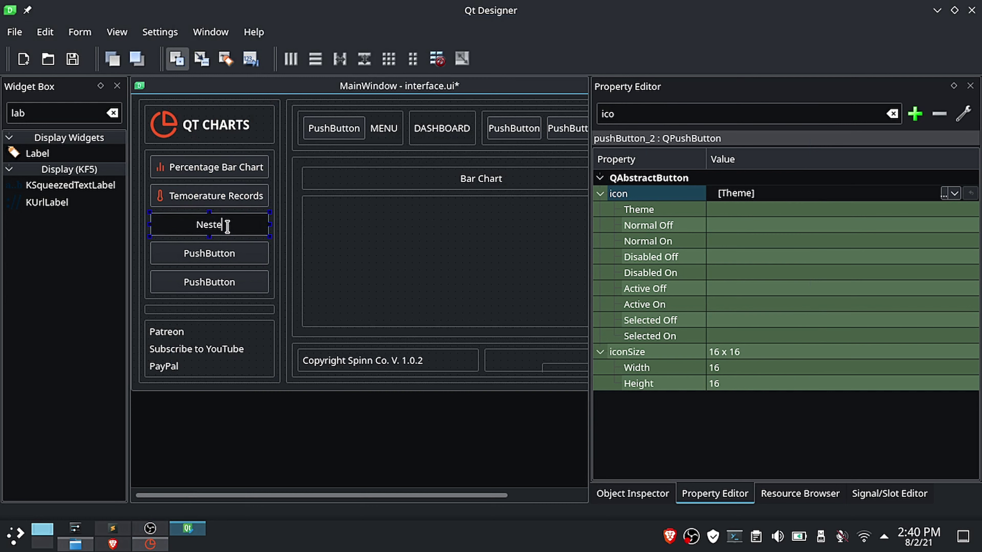
pyautogui.write('d Donuts')
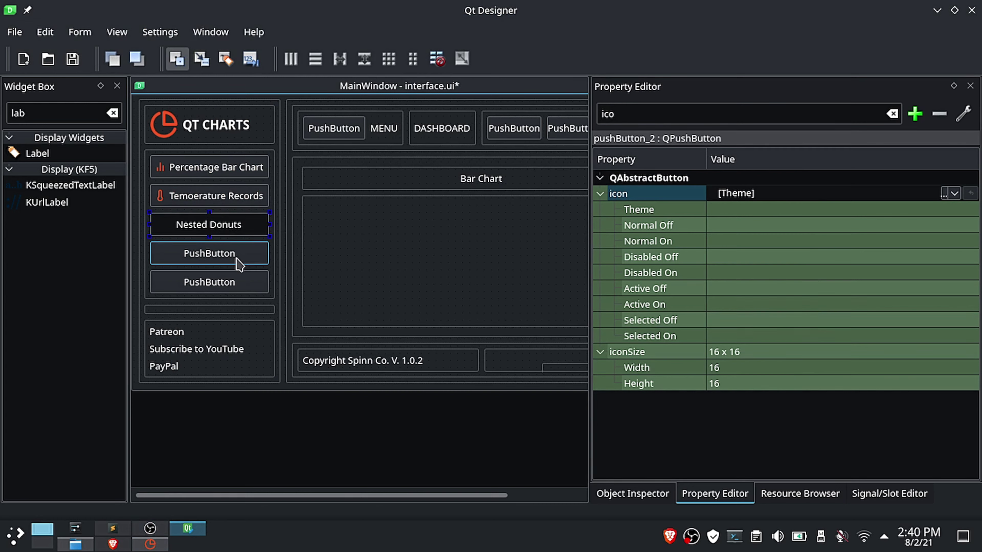
pyautogui.press('Return')
# Step: Find target.svg among the icon resources and set it as the Nested Donuts button's icon
pyautogui.click(957, 196)
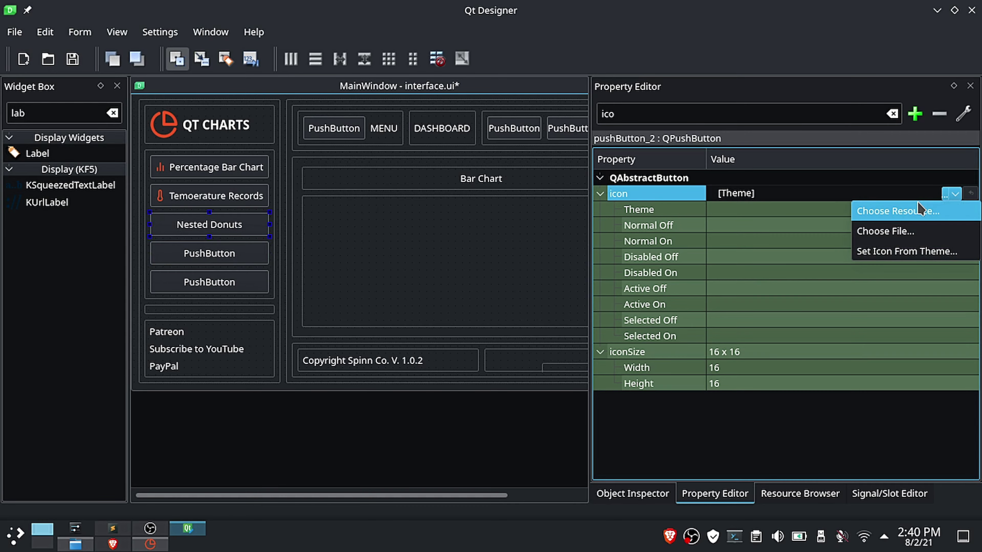
pyautogui.click(885, 210)
pyautogui.click(758, 100)
pyautogui.write('do')
pyautogui.press('BackSpace')
pyautogui.press('BackSpace')
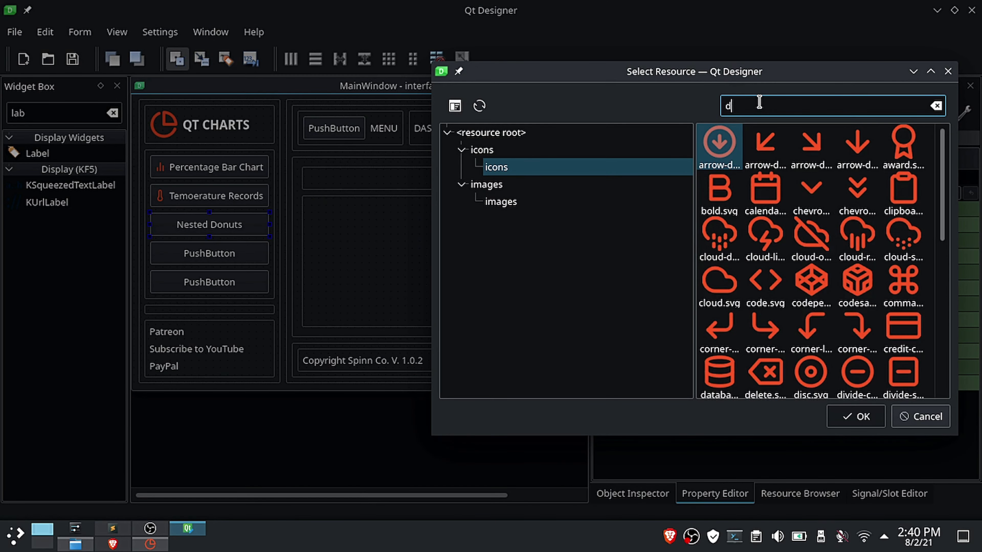
pyautogui.scroll(-10, 780, 255)
pyautogui.scroll(-15, 780, 256)
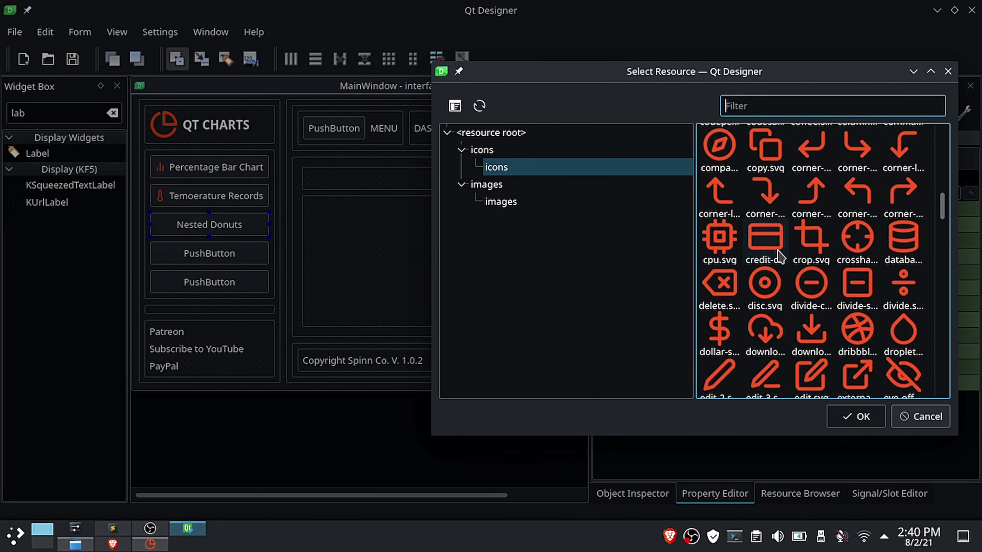
pyautogui.scroll(-15, 780, 256)
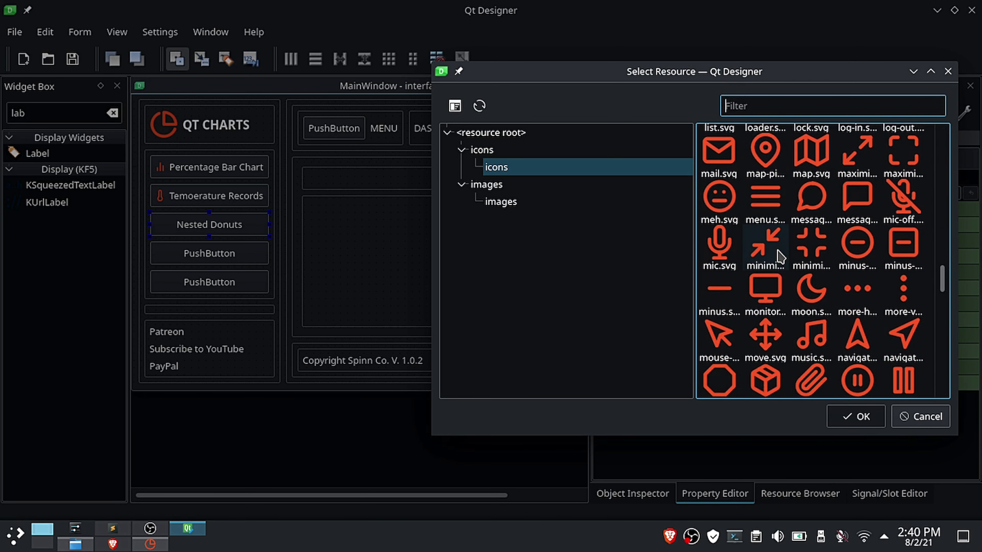
pyautogui.scroll(-5, 780, 256)
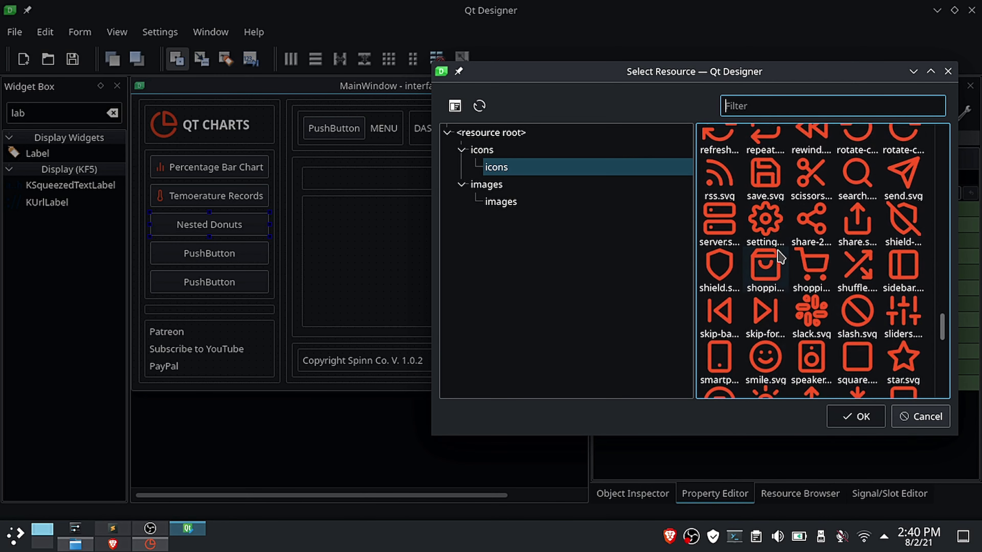
pyautogui.click(777, 371)
pyautogui.scroll(-8, 776, 371)
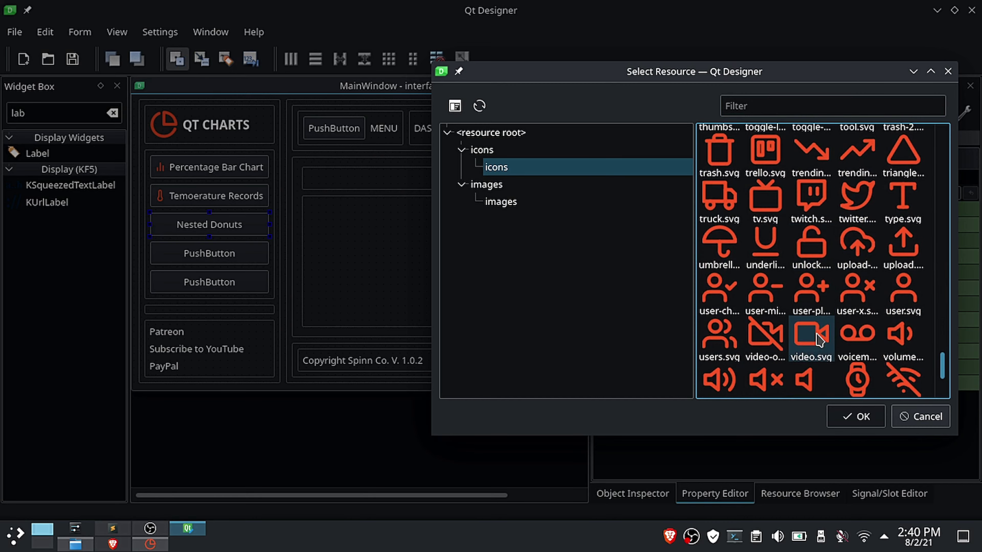
pyautogui.scroll(5, 776, 371)
pyautogui.click(854, 417)
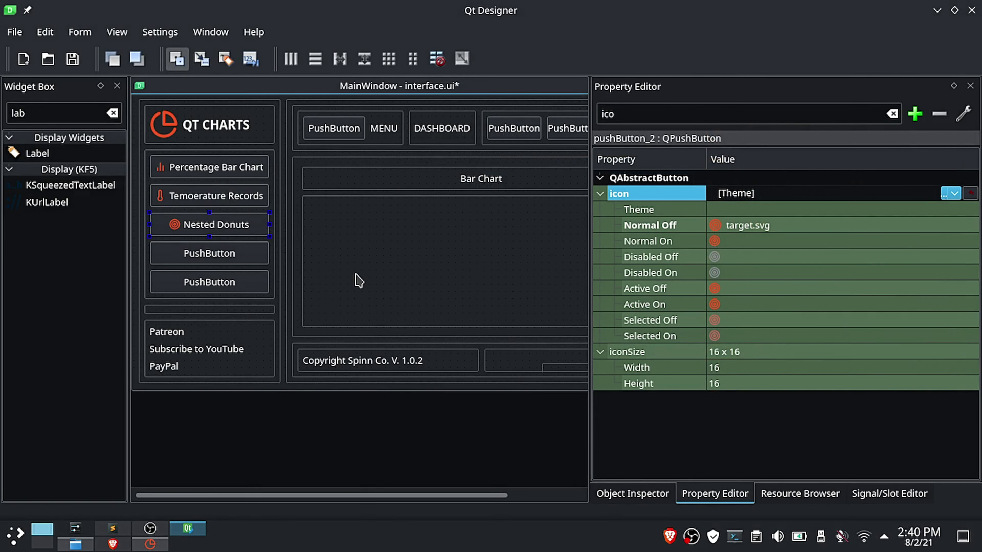
# Step: Check the reference app and change the fourth sidebar button's text to "Line Charts"
pyautogui.click(226, 256)
pyautogui.click(159, 548)
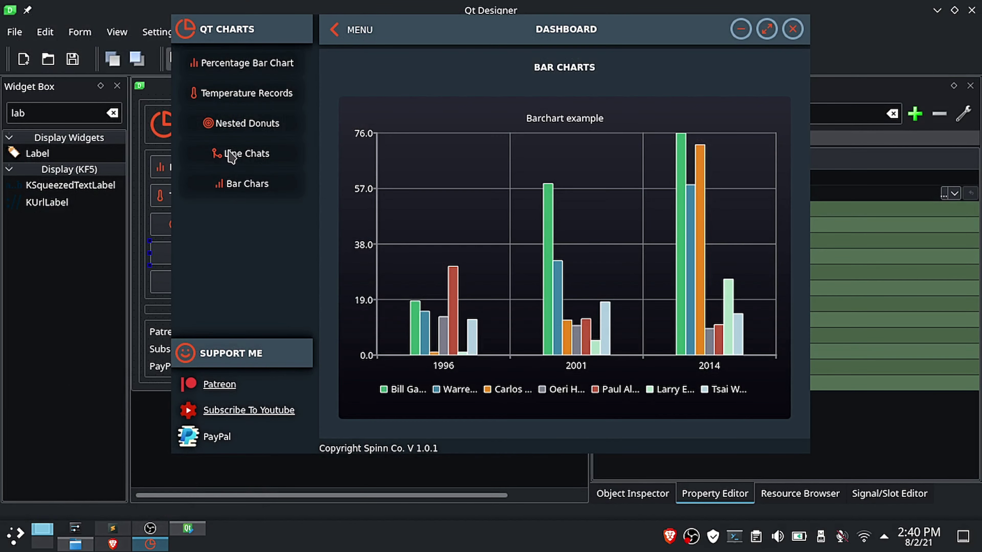
pyautogui.click(209, 486)
pyautogui.doubleClick(231, 253)
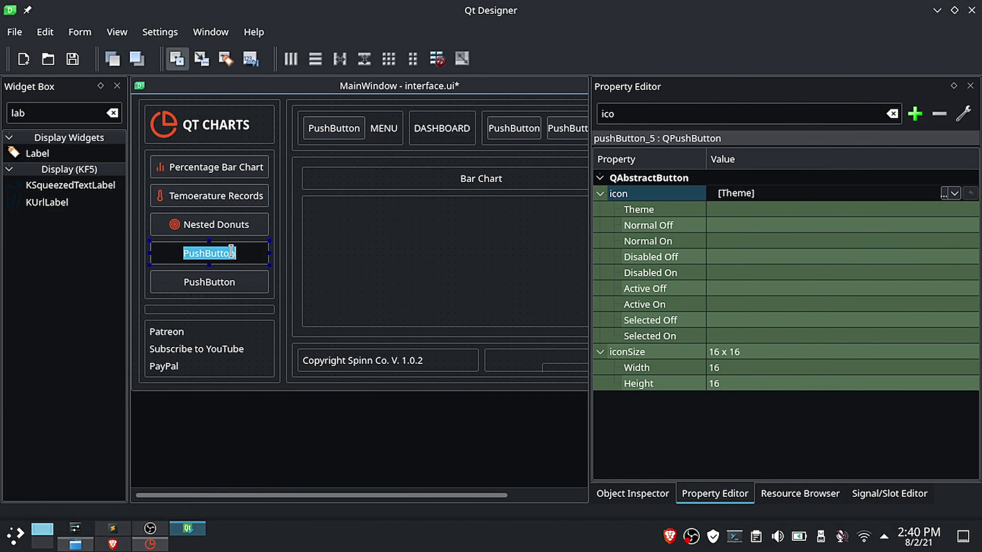
pyautogui.write('Line Chart')
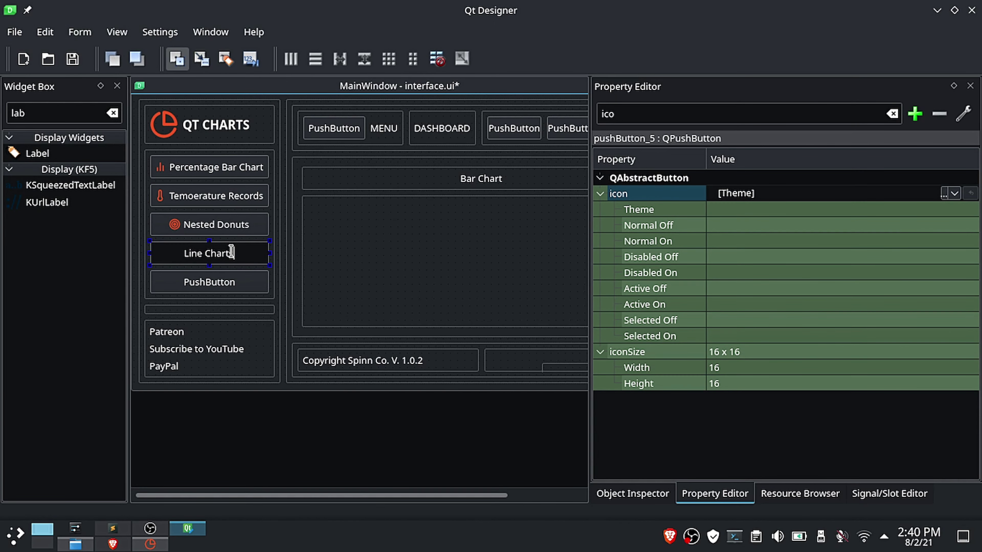
pyautogui.write('s')
pyautogui.press('Return')
# Step: Find git-merge.svg among the icon resources and set it as the Line Charts button's icon
pyautogui.click(954, 193)
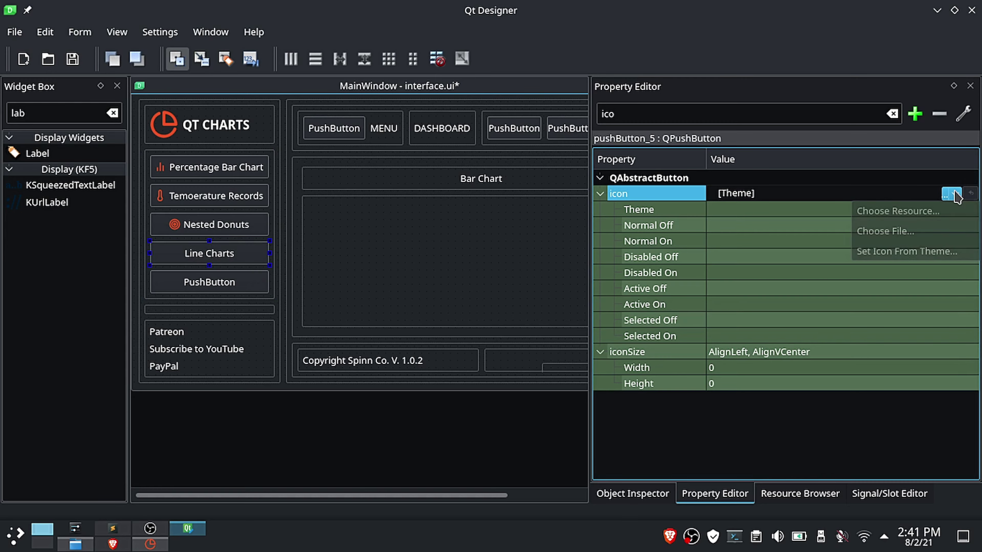
pyautogui.click(885, 211)
pyautogui.write('li')
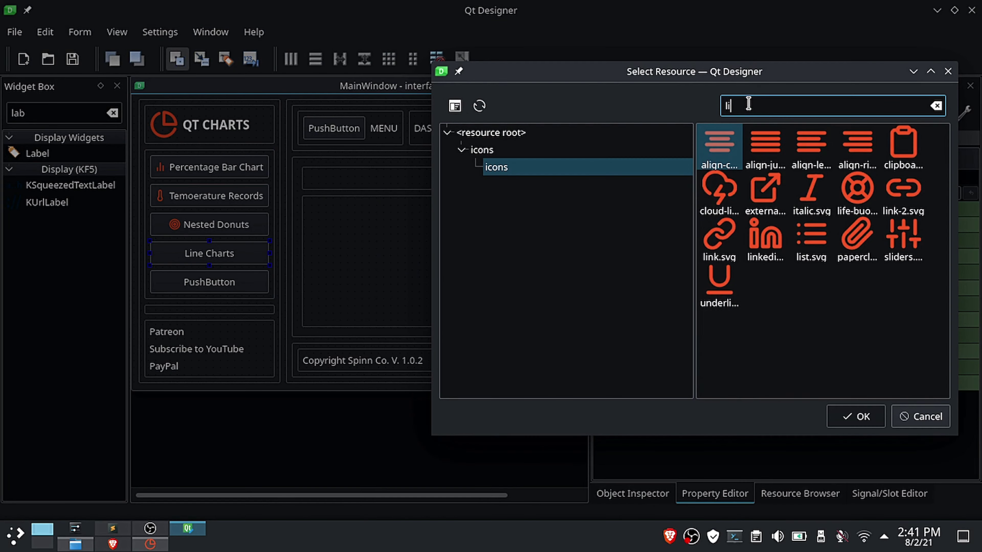
pyautogui.press('BackSpace')
pyautogui.press('BackSpace')
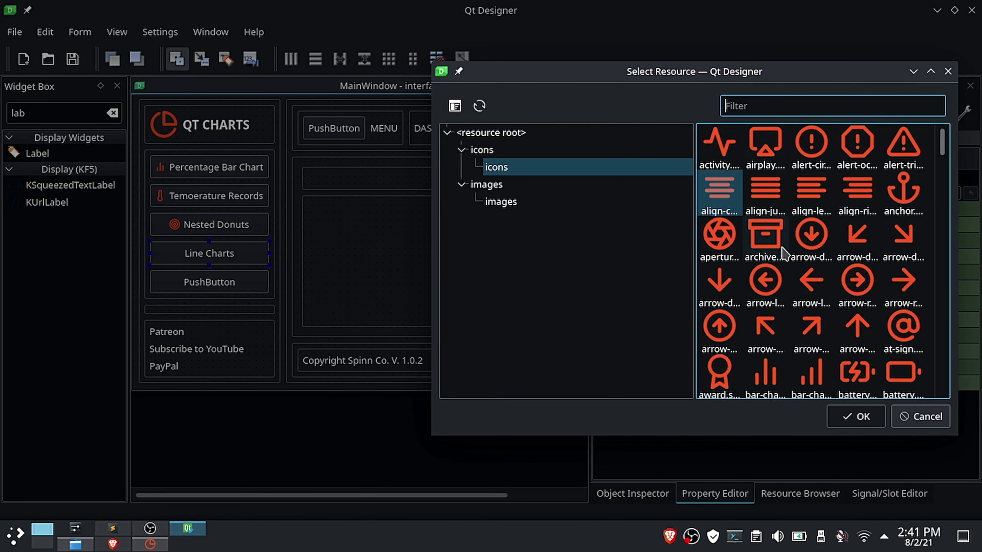
pyautogui.scroll(-6, 785, 254)
pyautogui.scroll(-15, 785, 253)
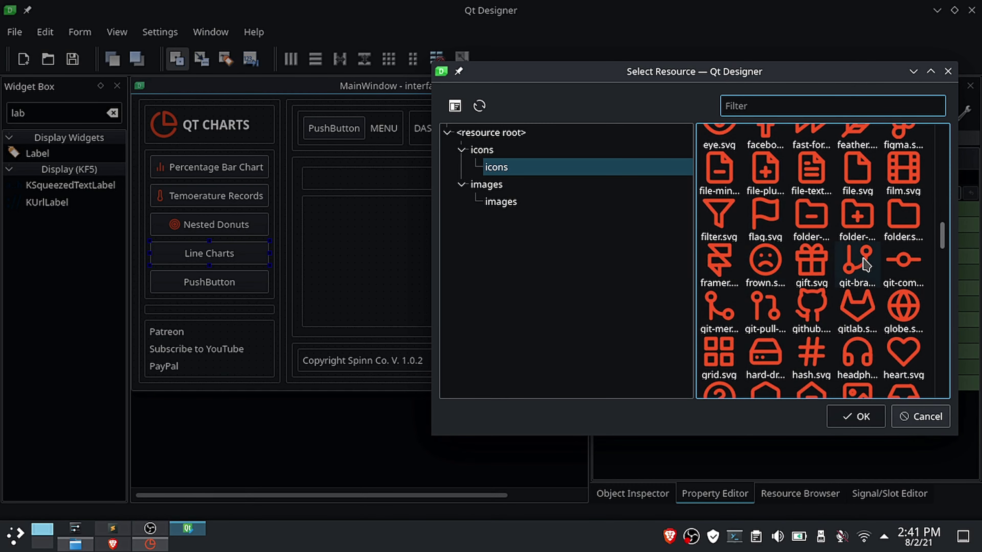
pyautogui.click(717, 310)
pyautogui.click(843, 416)
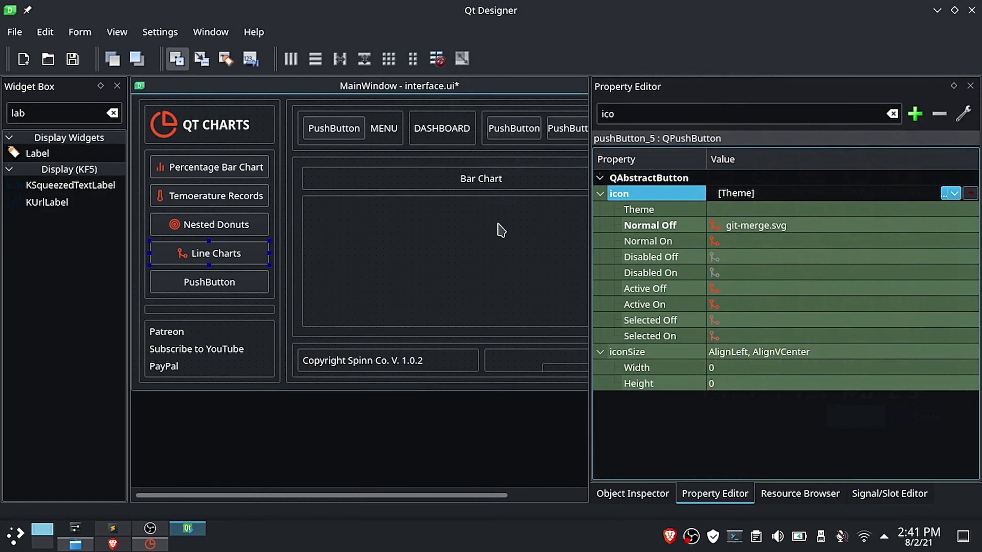
# Step: Check the reference app and change the fifth sidebar button's text to "Bar Charts"
pyautogui.click(161, 545)
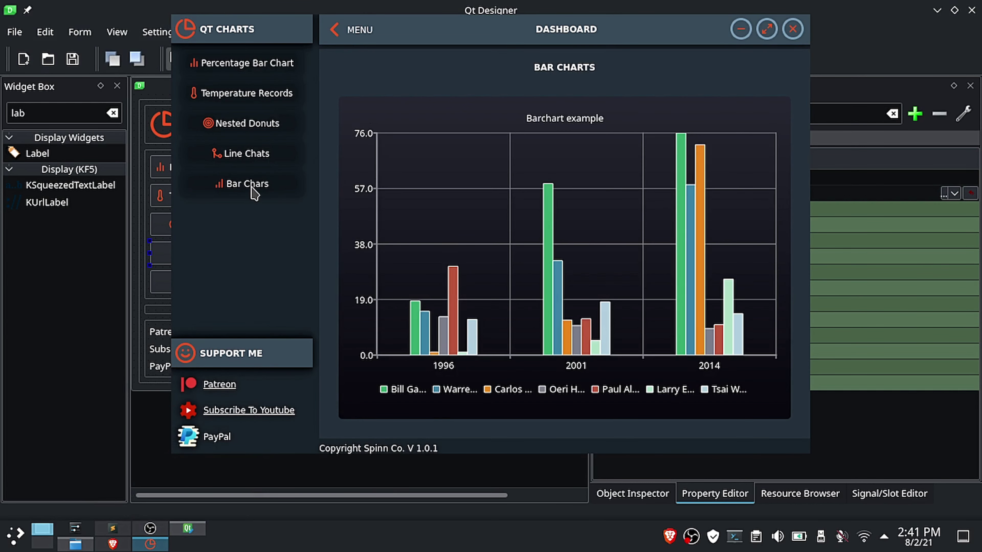
pyautogui.click(154, 452)
pyautogui.doubleClick(212, 280)
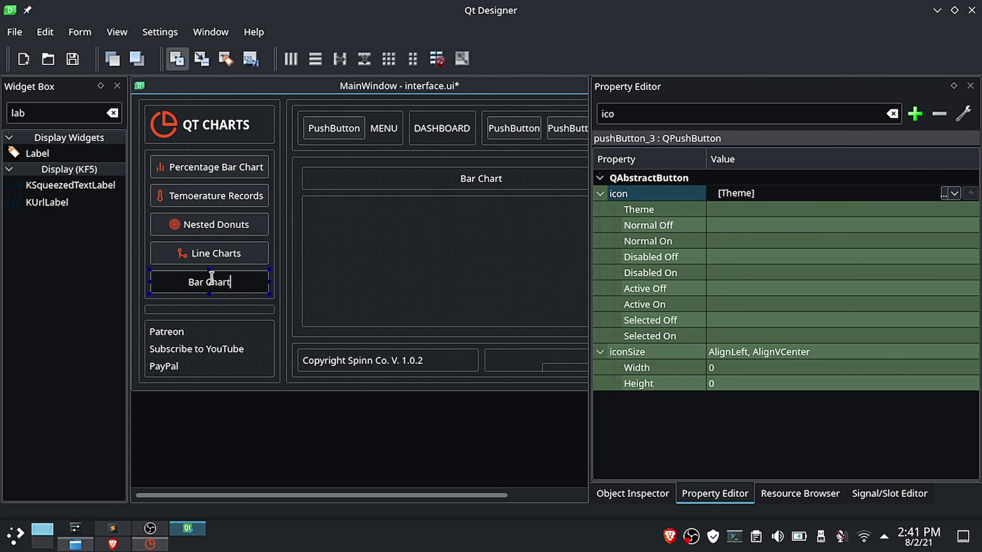
pyautogui.press('Return')
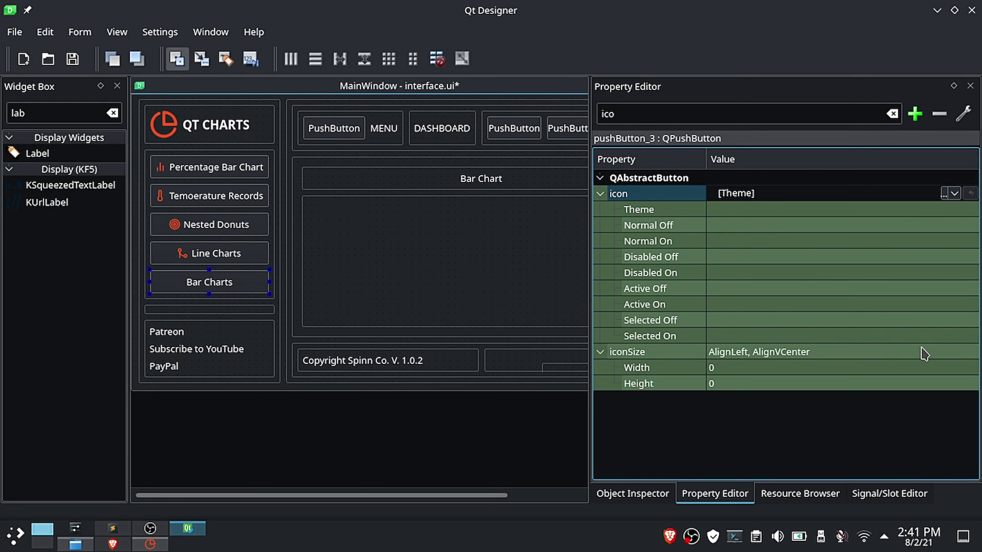
# Step: Filter the icon resources by "bar", compare with the reference app, and set bar-chart.svg as the Bar Charts button's icon
pyautogui.click(955, 193)
pyautogui.click(889, 211)
pyautogui.write('bar')
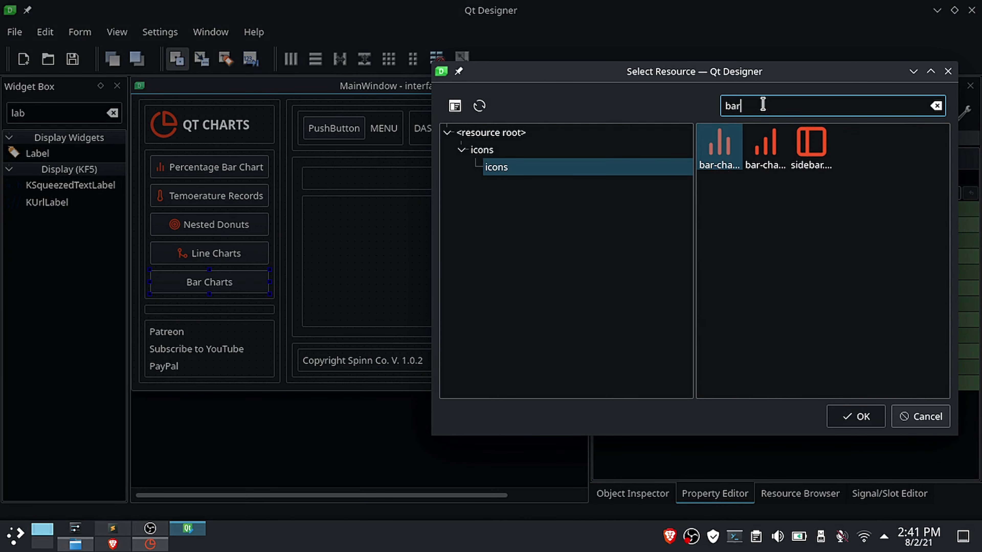
pyautogui.click(150, 545)
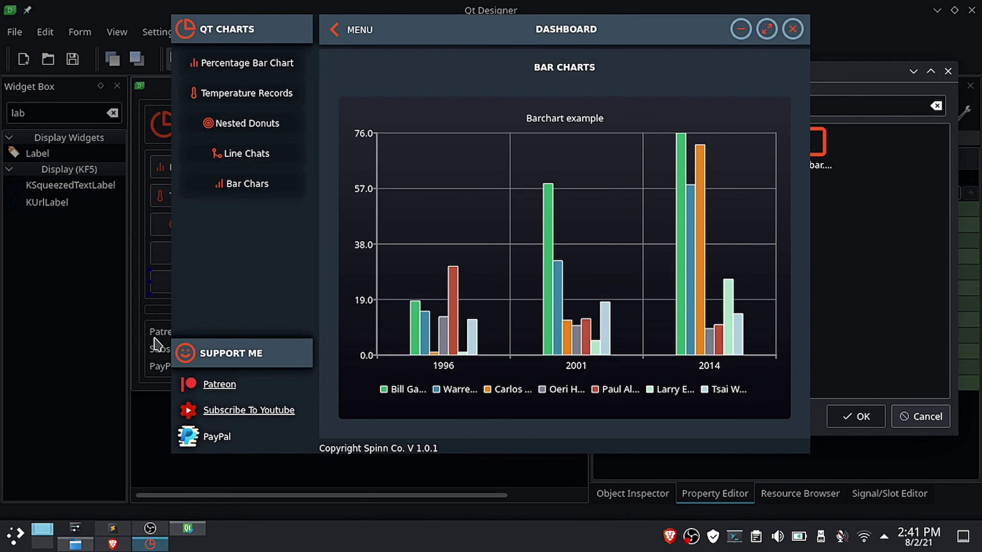
pyautogui.click(141, 400)
pyautogui.click(765, 143)
pyautogui.click(856, 416)
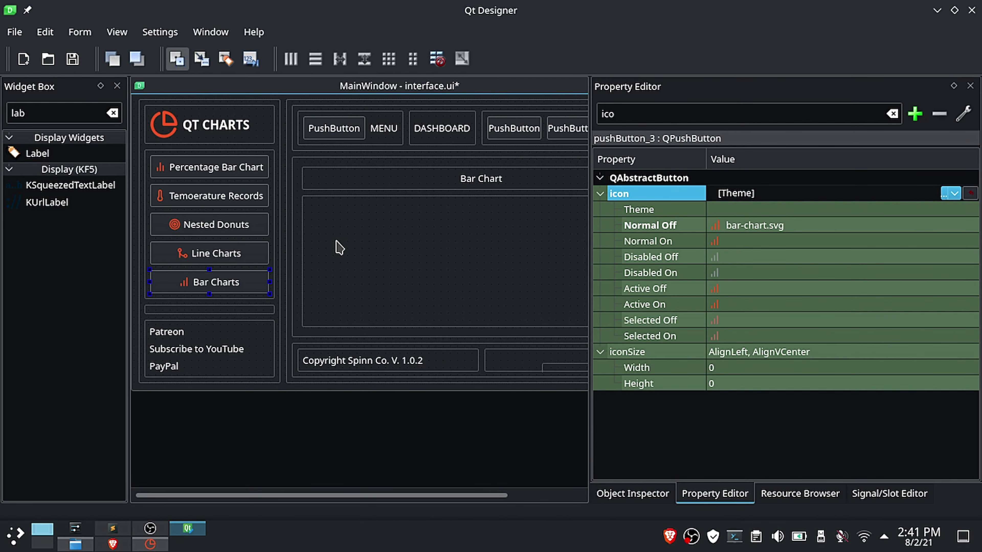
# Step: Check the collapsed-sidebar menu icon in the reference app and set align-center.svg as the icon of the header button beside MENU
pyautogui.click(364, 126)
pyautogui.click(163, 545)
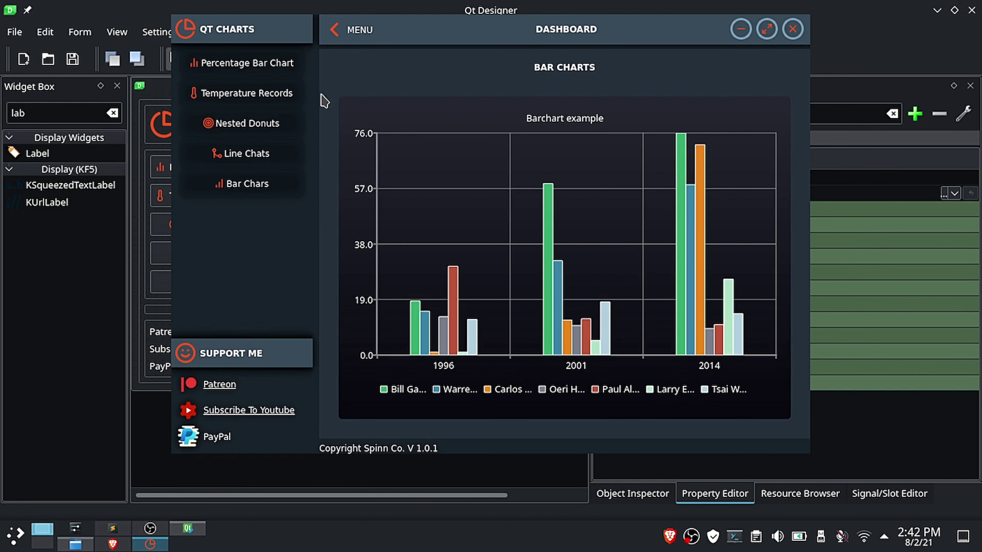
pyautogui.click(334, 34)
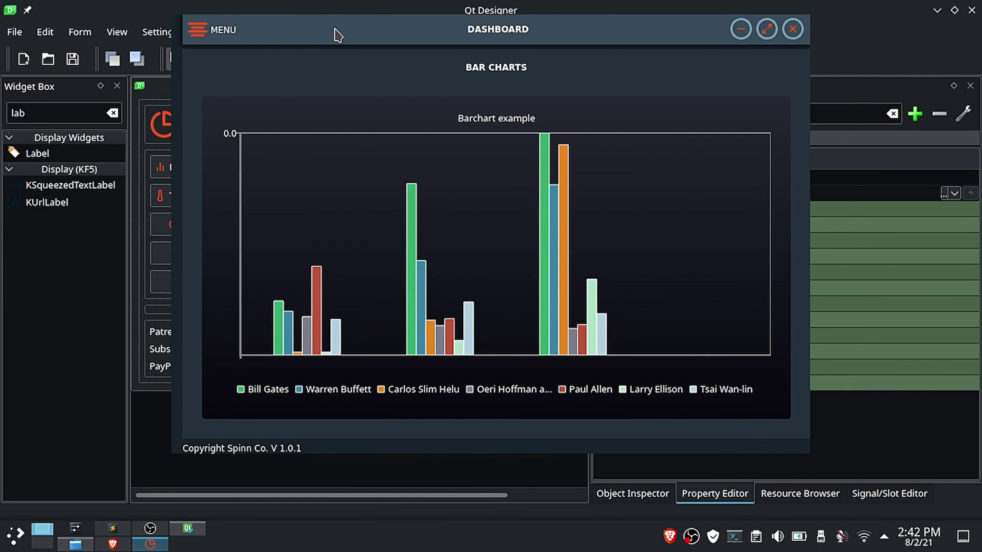
pyautogui.click(188, 532)
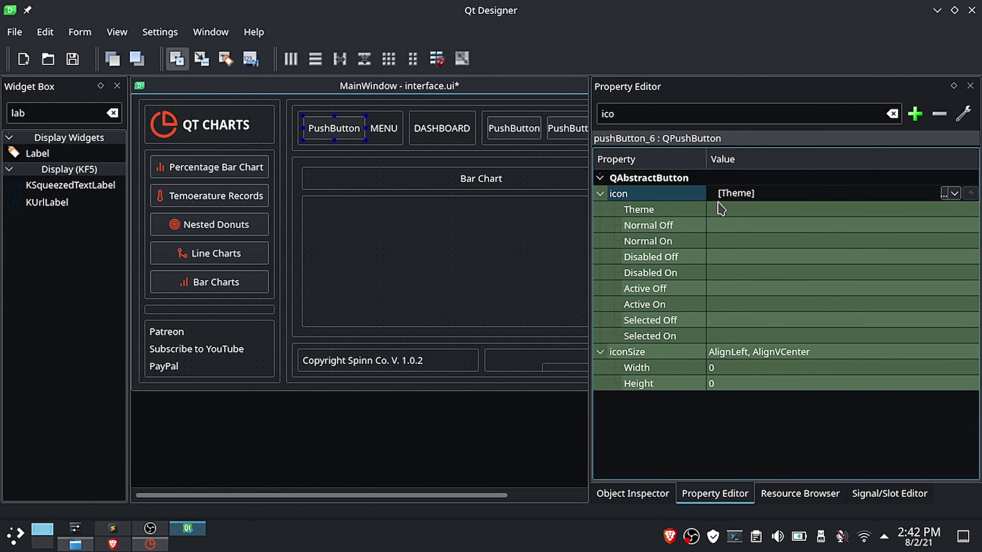
pyautogui.click(955, 194)
pyautogui.click(920, 209)
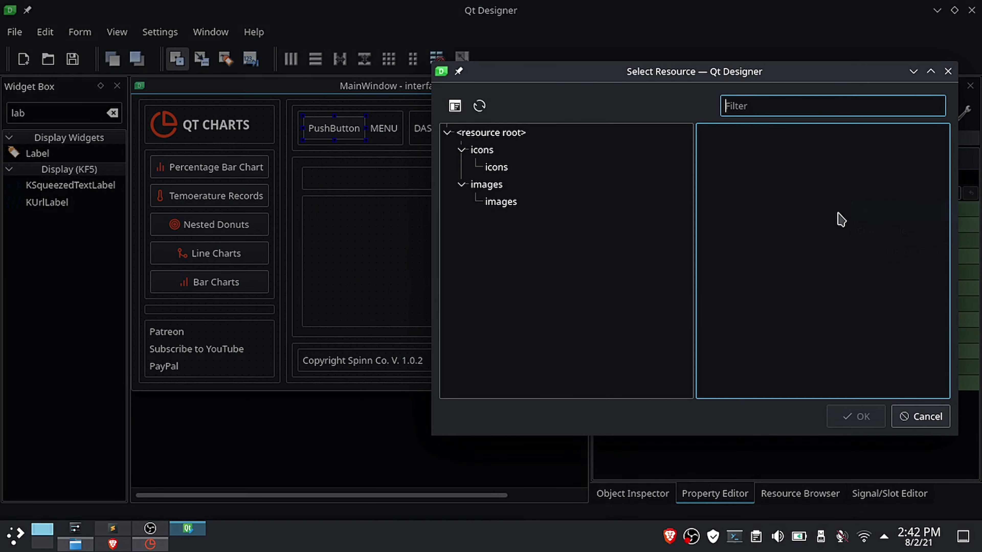
pyautogui.click(772, 104)
pyautogui.write('al')
pyautogui.click(717, 193)
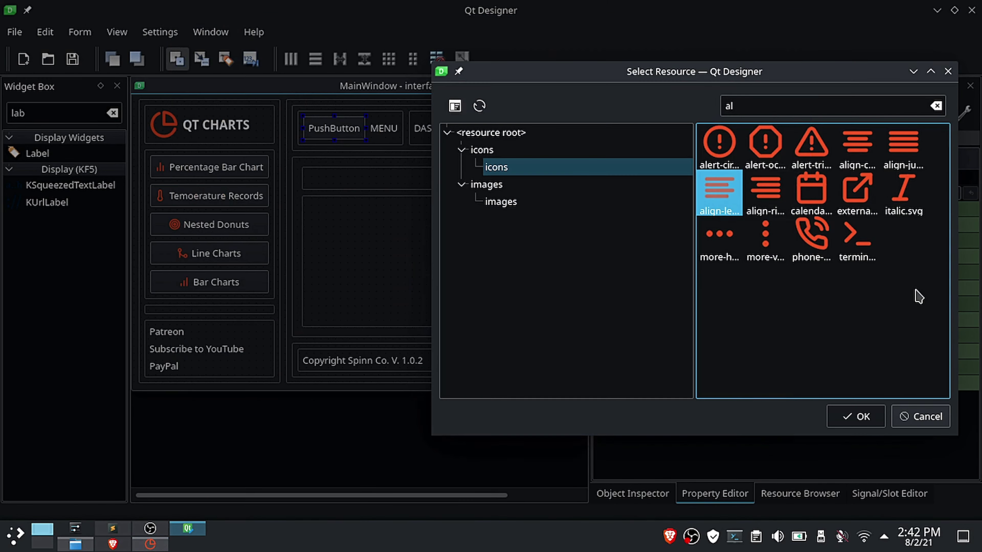
pyautogui.click(857, 147)
pyautogui.click(855, 417)
# Step: Remove the text from the header button beside the MENU label
pyautogui.doubleClick(362, 131)
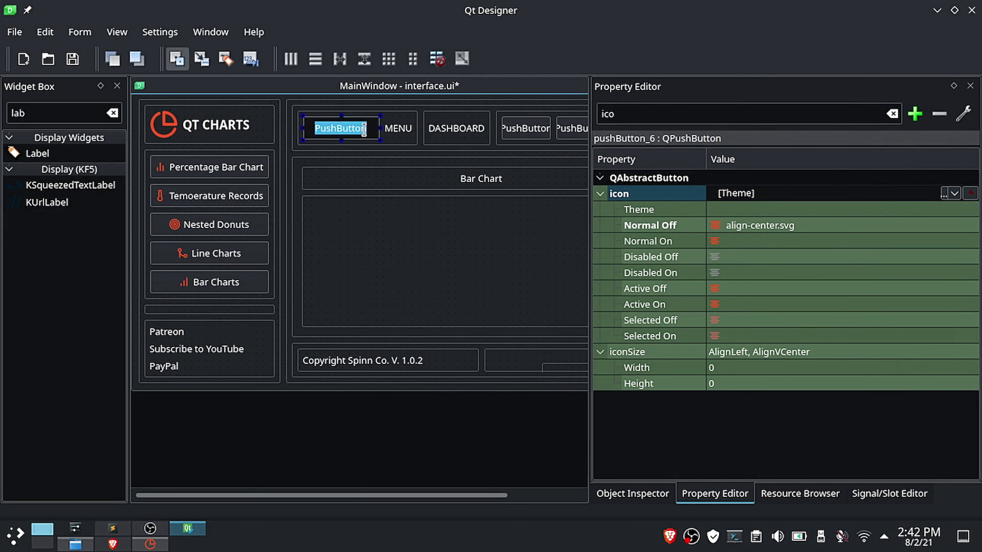
pyautogui.press('BackSpace')
pyautogui.press('Return')
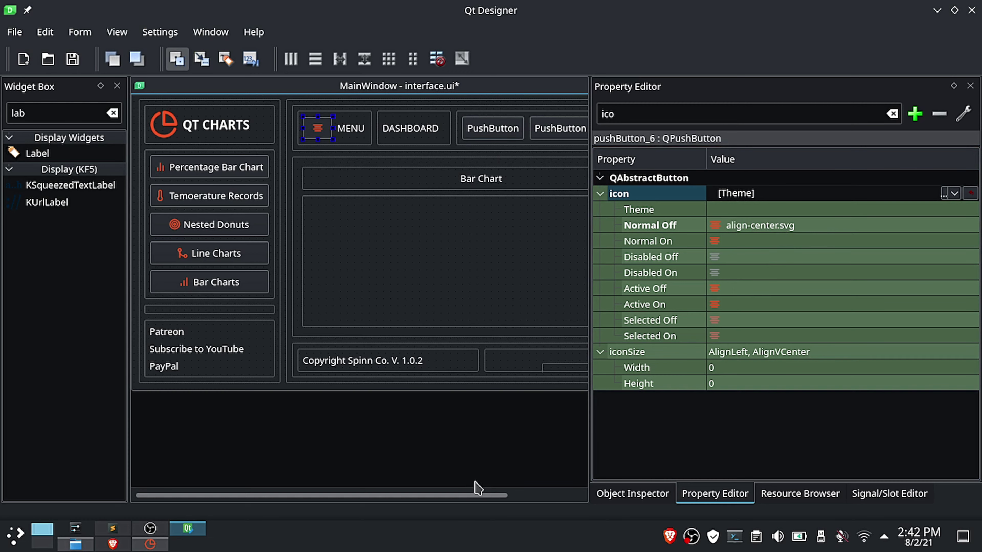
# Step: Find minus-circle.svg among the icon resources and set it as the icon of the first window-control button in the header
pyautogui.moveTo(477, 490); pyautogui.dragTo(553, 490)
pyautogui.click(383, 133)
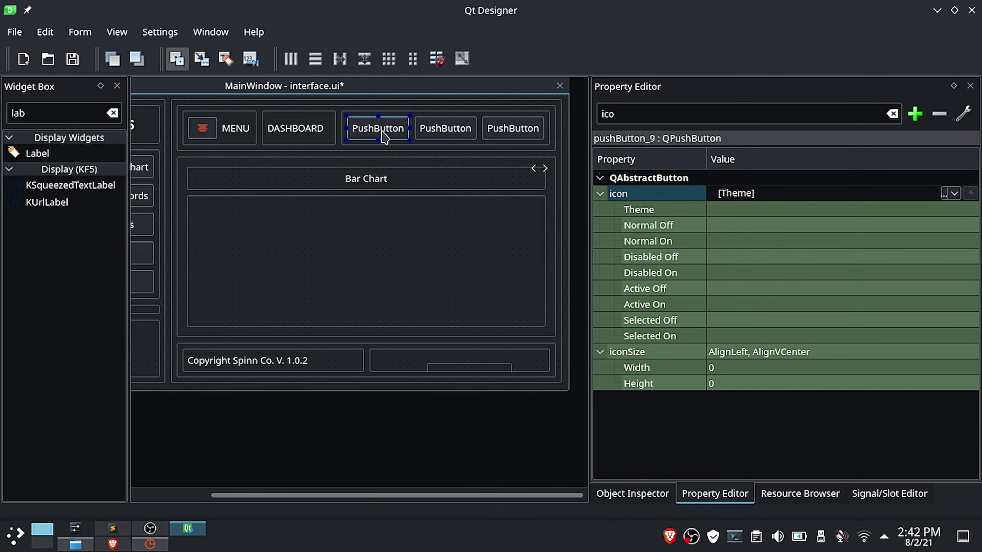
pyautogui.click(162, 547)
pyautogui.click(887, 216)
pyautogui.click(909, 195)
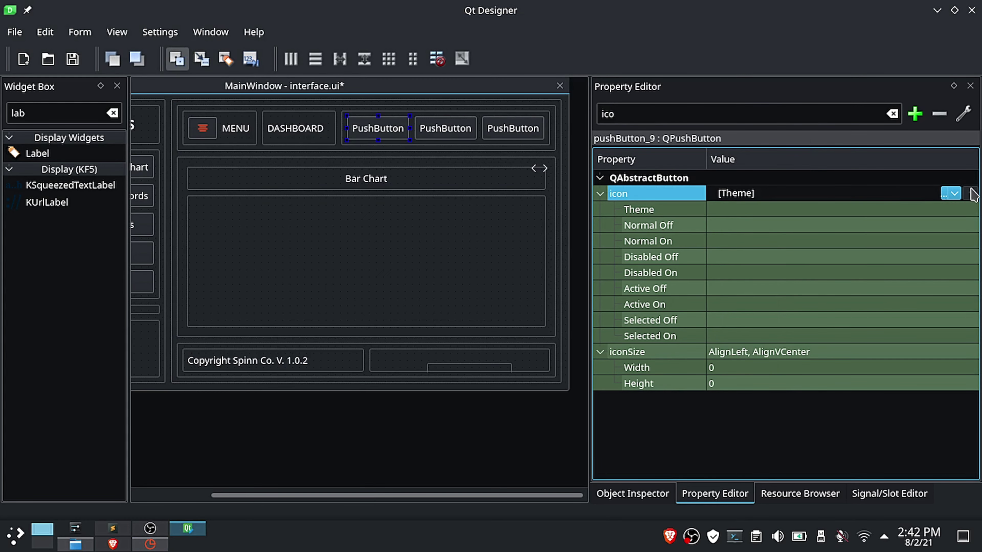
pyautogui.click(955, 193)
pyautogui.click(875, 210)
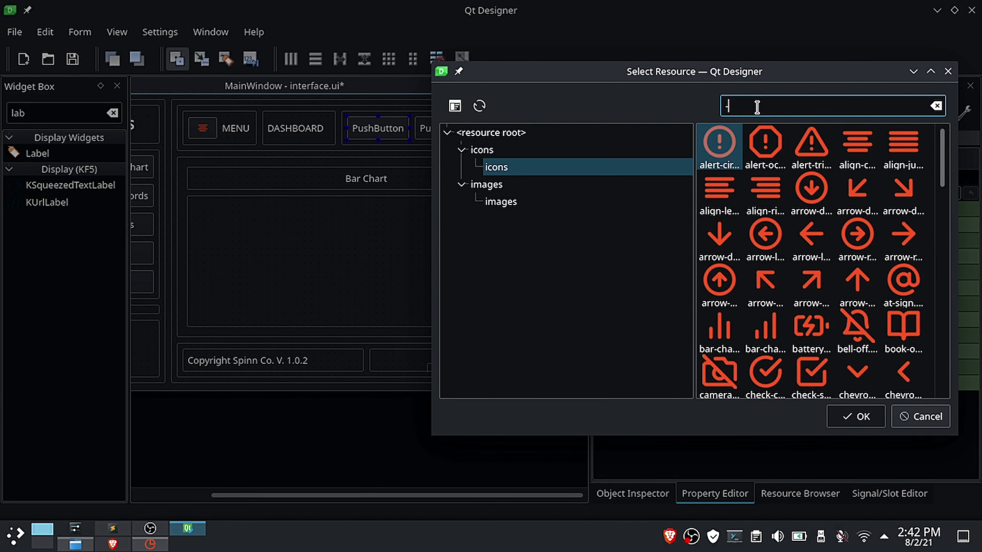
pyautogui.scroll(-10, 805, 271)
pyautogui.scroll(8, 804, 271)
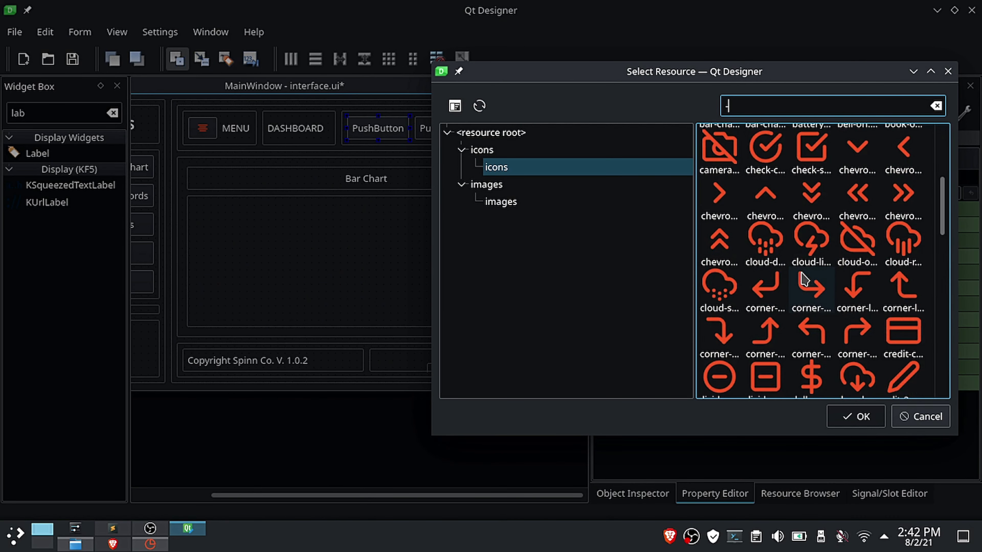
pyautogui.write('mi')
pyautogui.click(903, 189)
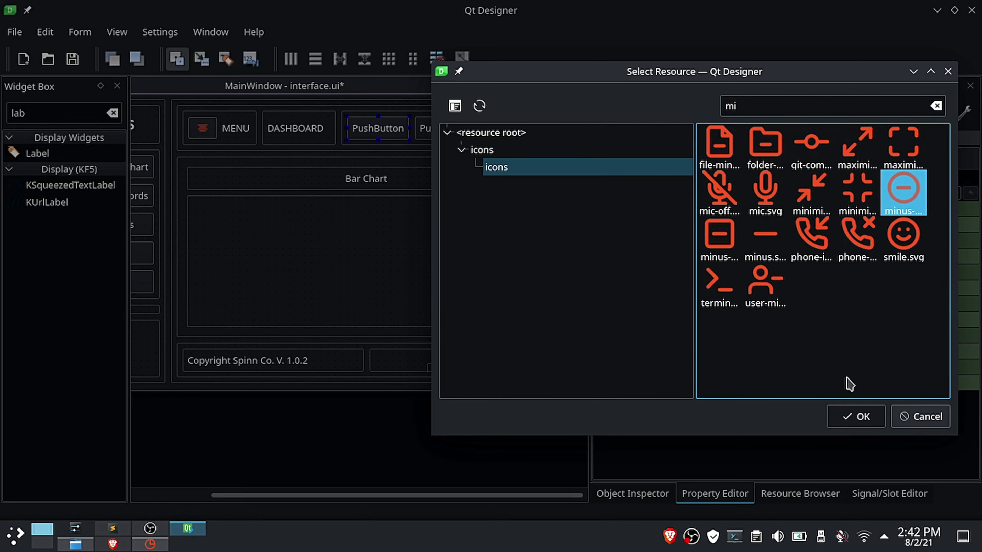
pyautogui.click(856, 417)
# Step: Remove the text from the first window-control button, leaving only its minus-circle icon
pyautogui.doubleClick(373, 129)
pyautogui.press('BackSpace')
pyautogui.press('Return')
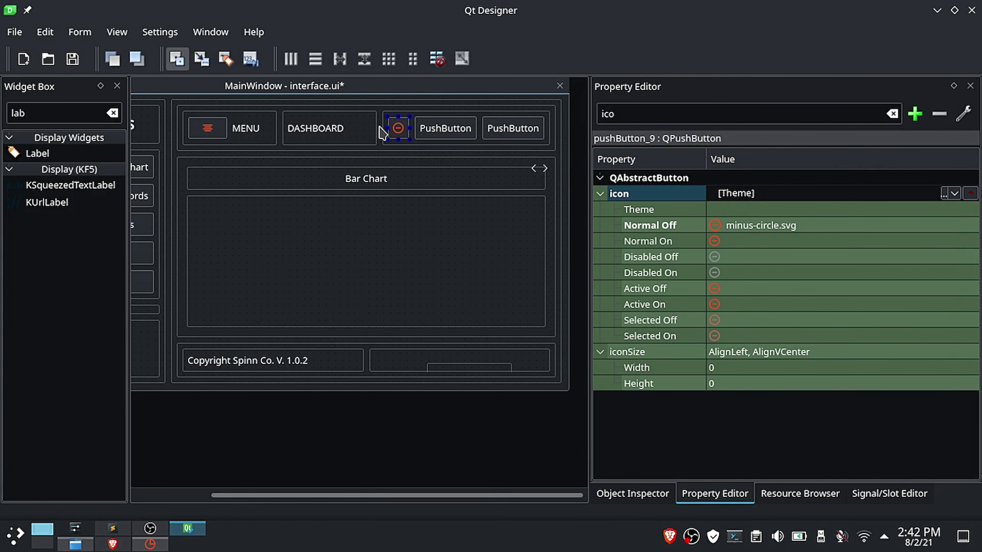
# Step: Check the reference app's window controls and open the resource chooser for the second window-control button's icon
pyautogui.hotkey('alt', 'Tab')
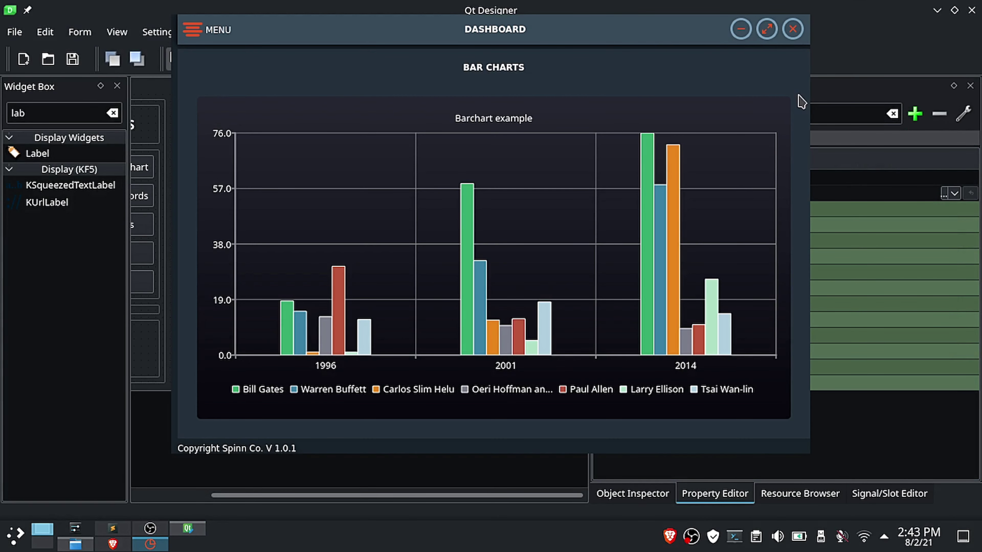
pyautogui.hotkey('alt', 'Tab')
pyautogui.click(924, 194)
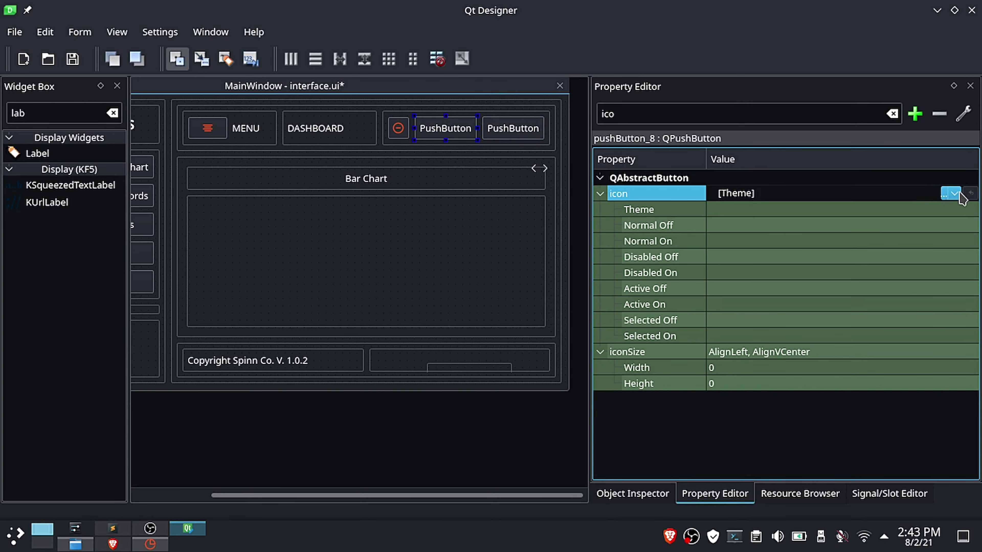
pyautogui.click(950, 193)
pyautogui.click(889, 210)
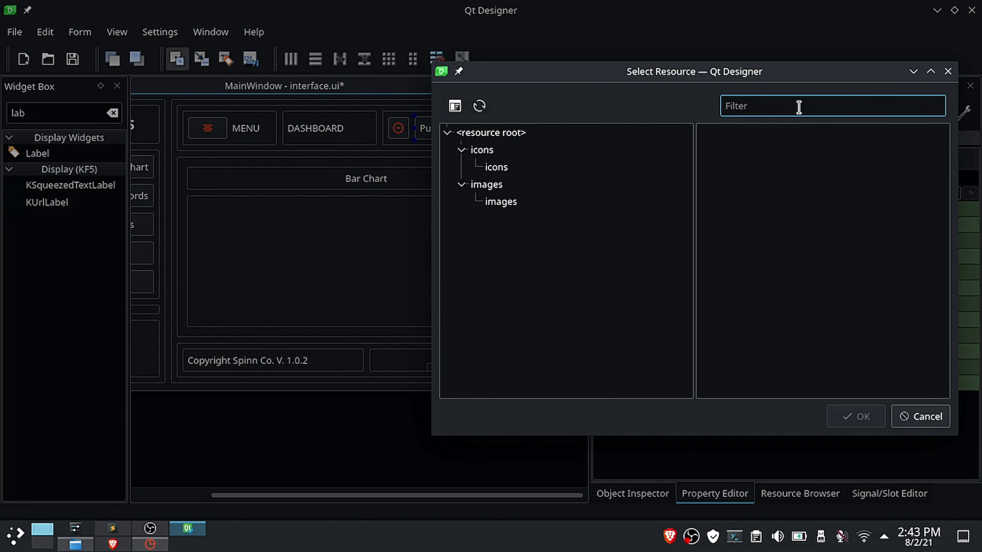
# Step: Look through the icon resources for a diagonal double-arrow icon like the one on the reference app's maximize button
pyautogui.write('ou')
pyautogui.press('BackSpace')
pyautogui.press('BackSpace')
pyautogui.write('ex')
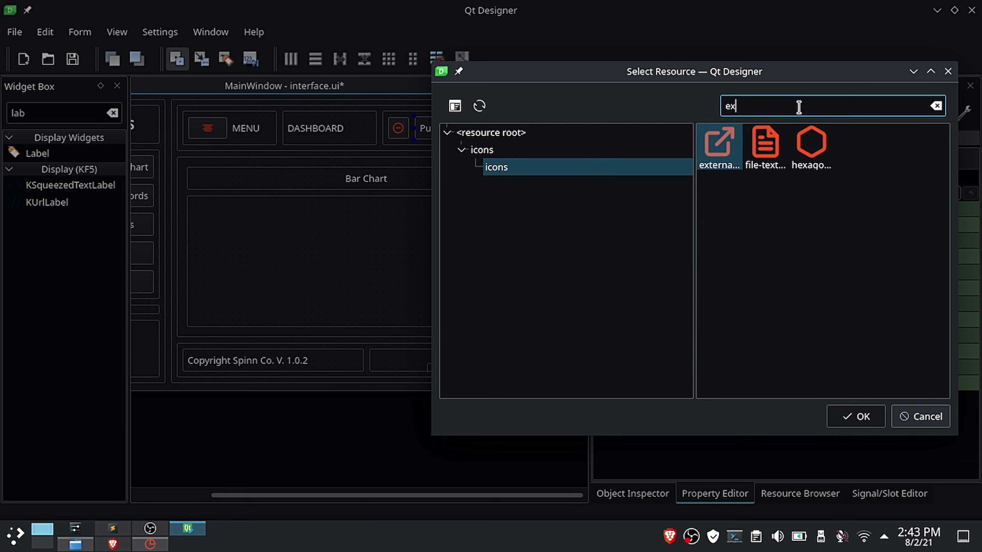
pyautogui.press('BackSpace')
pyautogui.press('BackSpace')
pyautogui.scroll(-15, 802, 227)
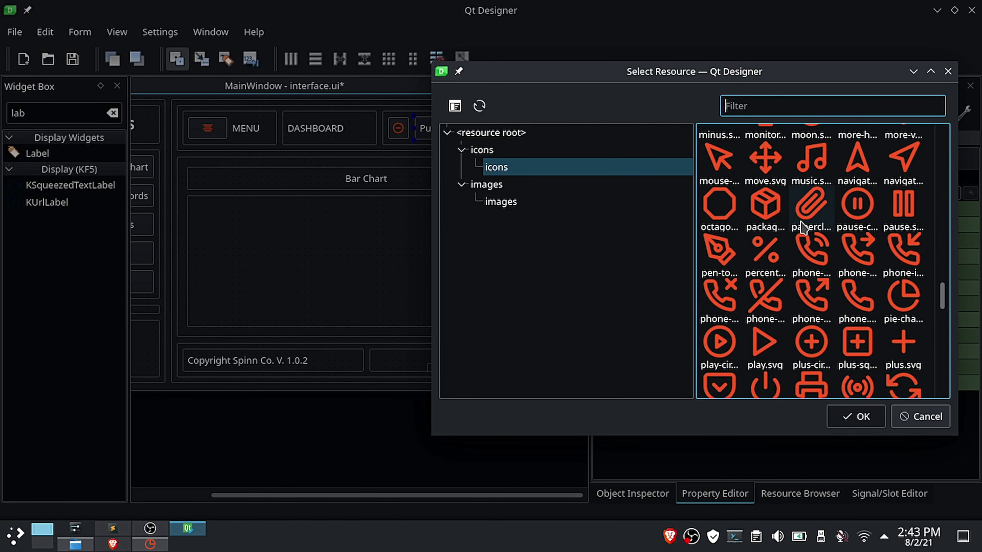
pyautogui.scroll(-5, 804, 228)
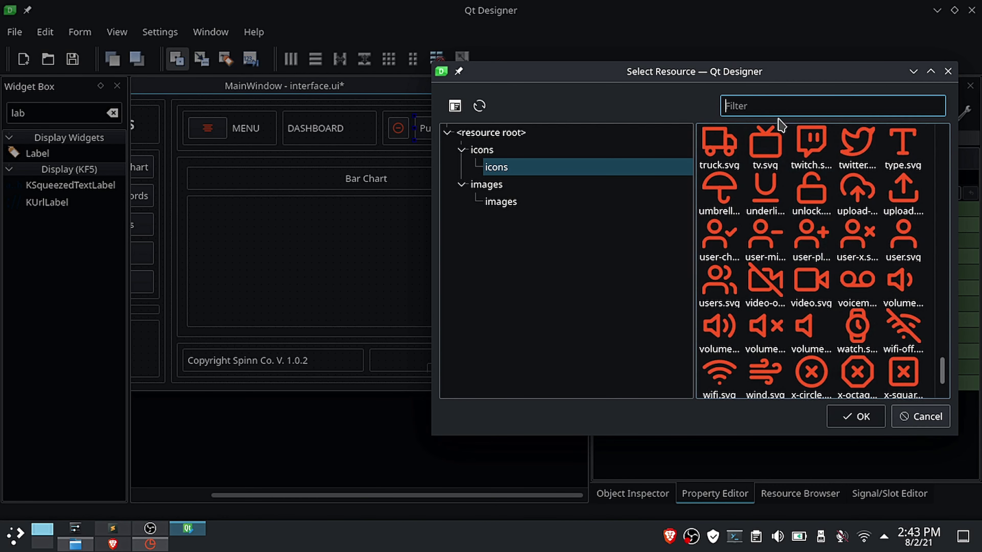
pyautogui.write('cir')
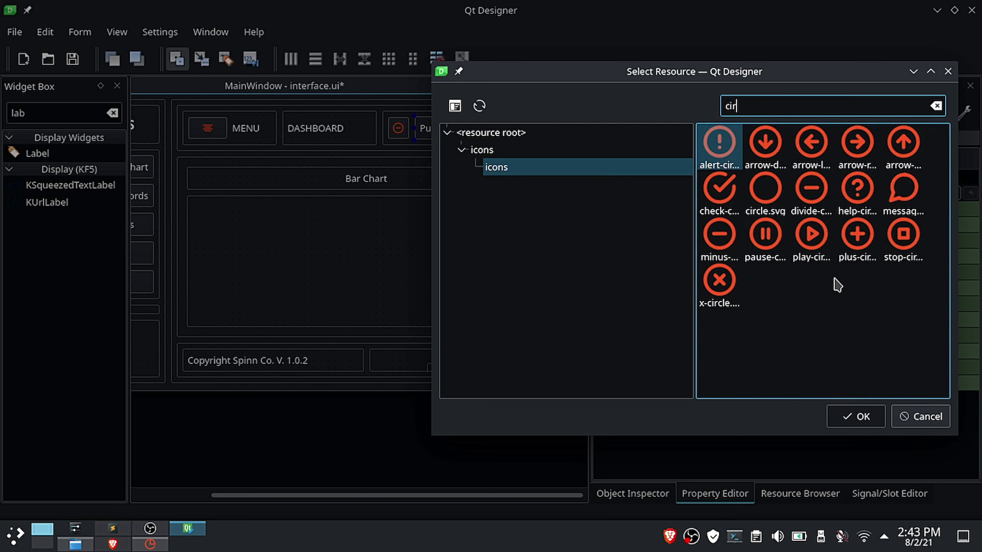
pyautogui.press('BackSpace')
pyautogui.press('BackSpace')
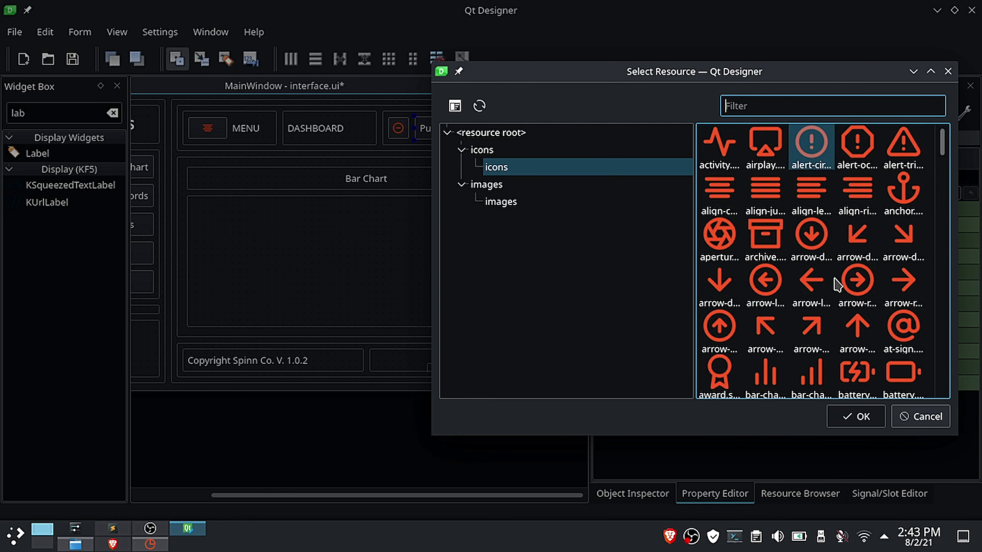
pyautogui.scroll(-2, 844, 384)
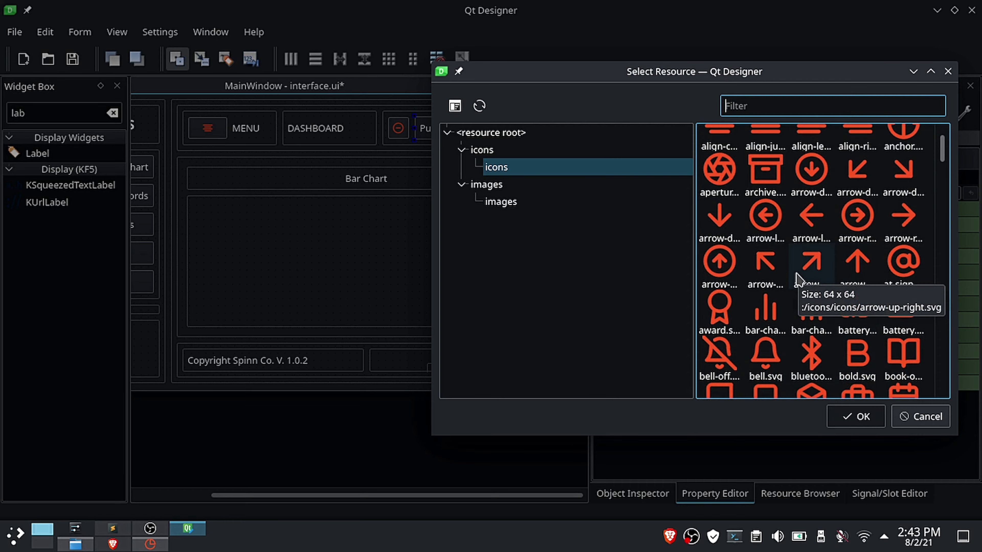
pyautogui.scroll(-10, 797, 278)
pyautogui.scroll(-15, 798, 278)
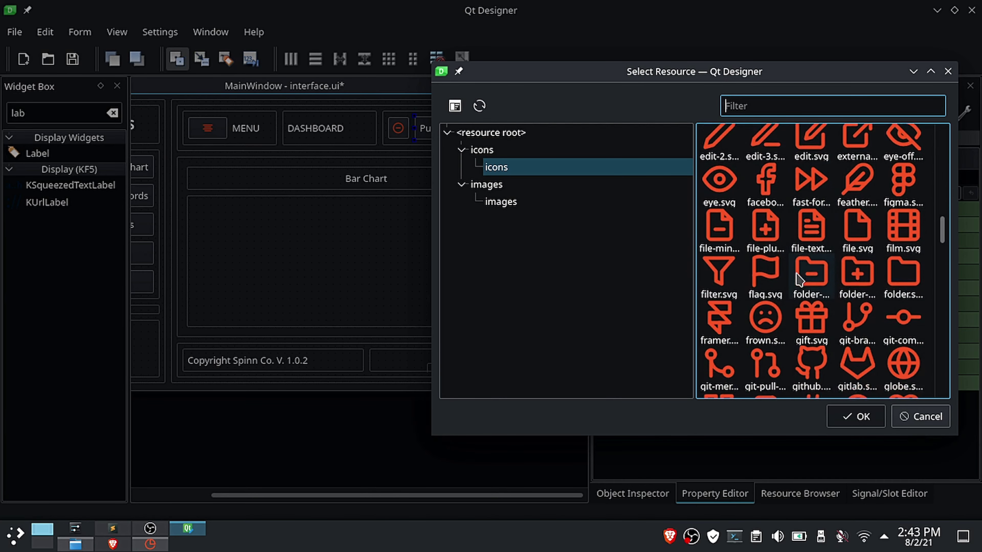
pyautogui.scroll(-12, 798, 279)
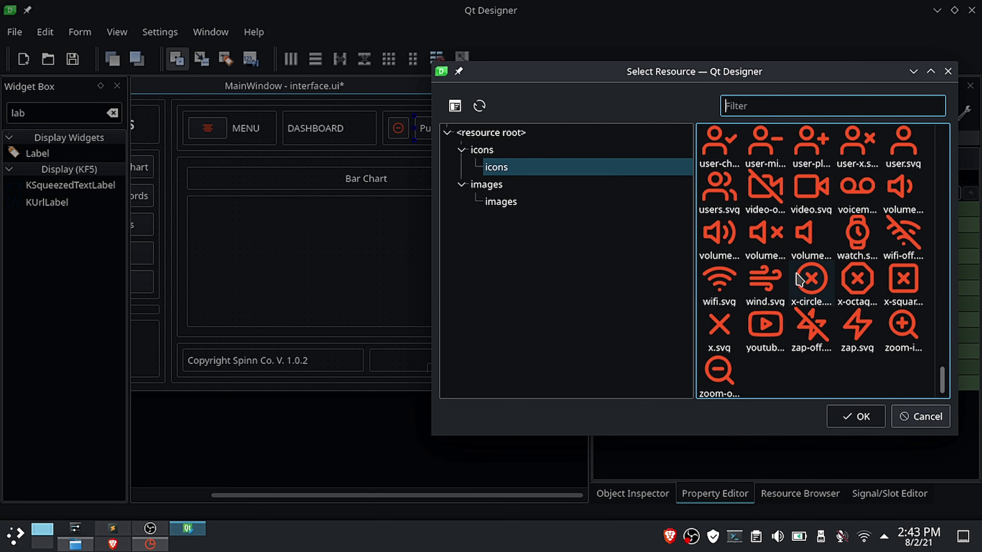
pyautogui.scroll(14, 798, 279)
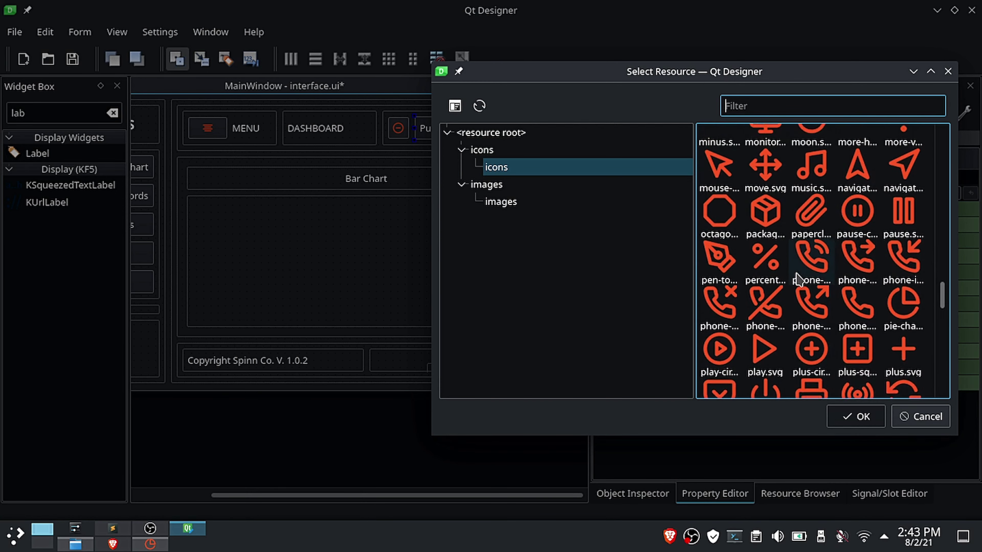
pyautogui.scroll(4, 798, 279)
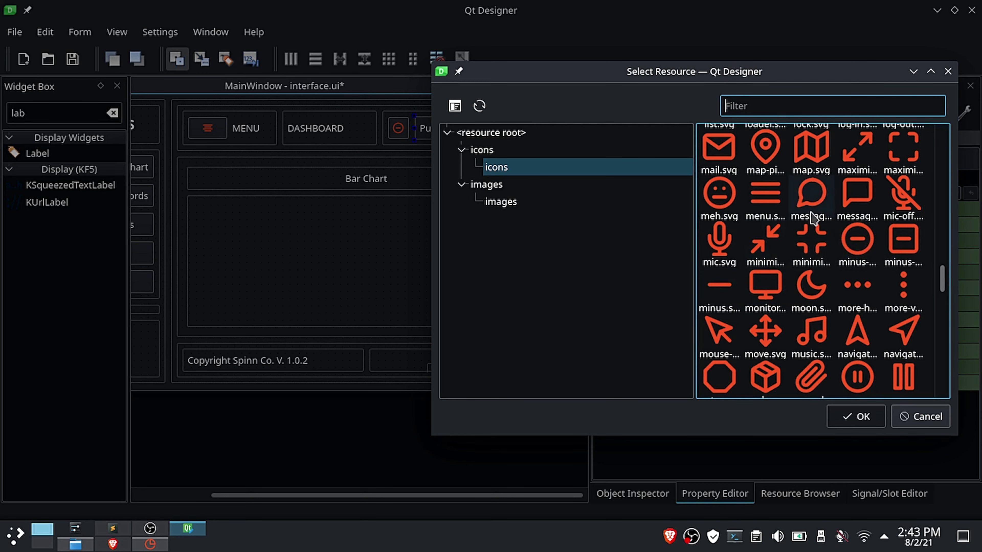
# Step: Filter the icon resources by "ma" and set the diagonal double-arrow maximize icon on the second window-control button
pyautogui.write('ma')
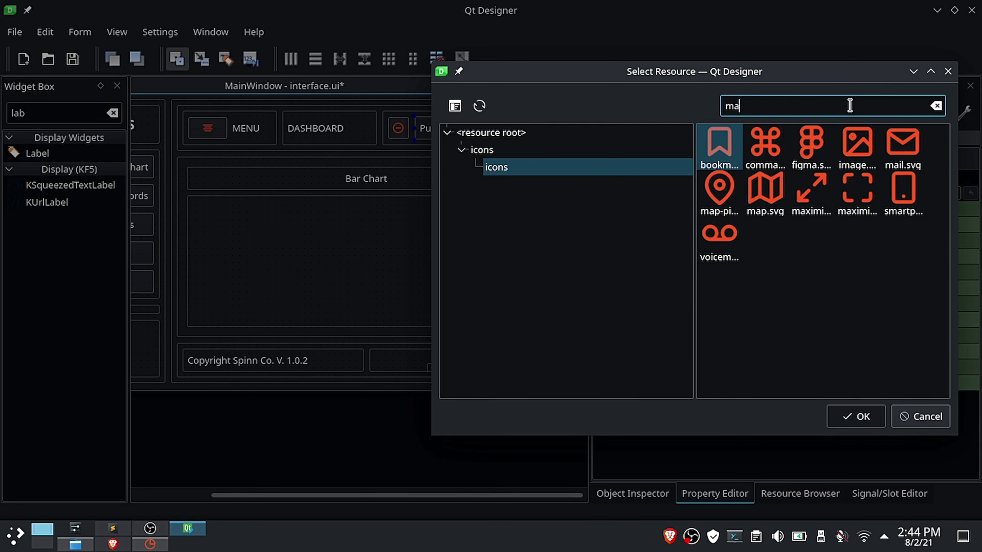
pyautogui.click(153, 548)
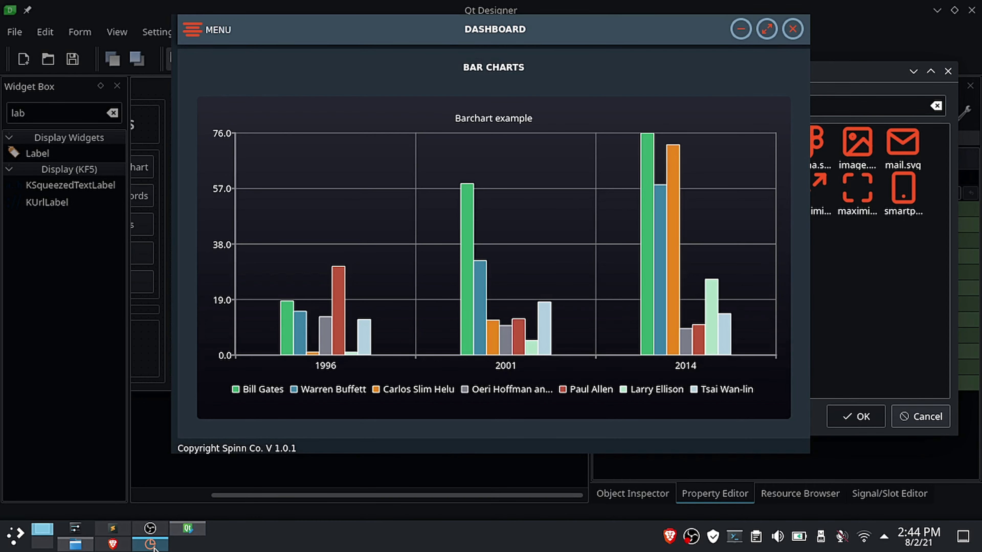
pyautogui.click(846, 255)
pyautogui.click(812, 193)
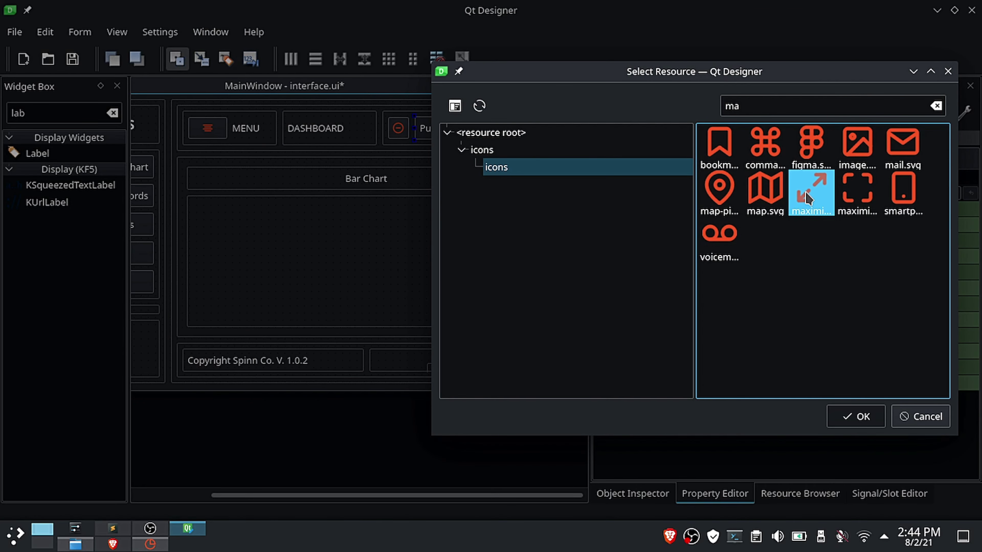
pyautogui.click(855, 416)
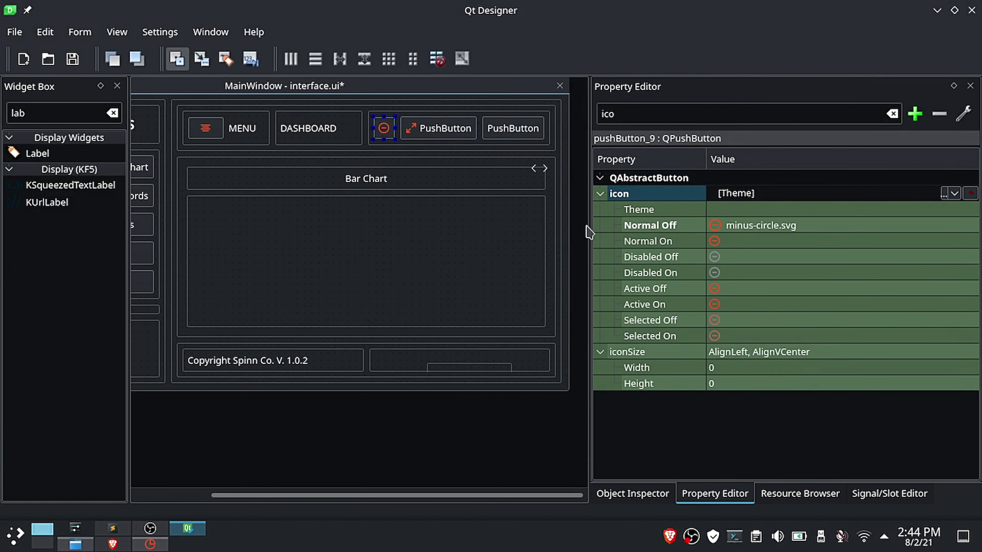
# Step: Replace the first window-control button's icon with minus.svg and clear the second window-control button's text
pyautogui.click(954, 193)
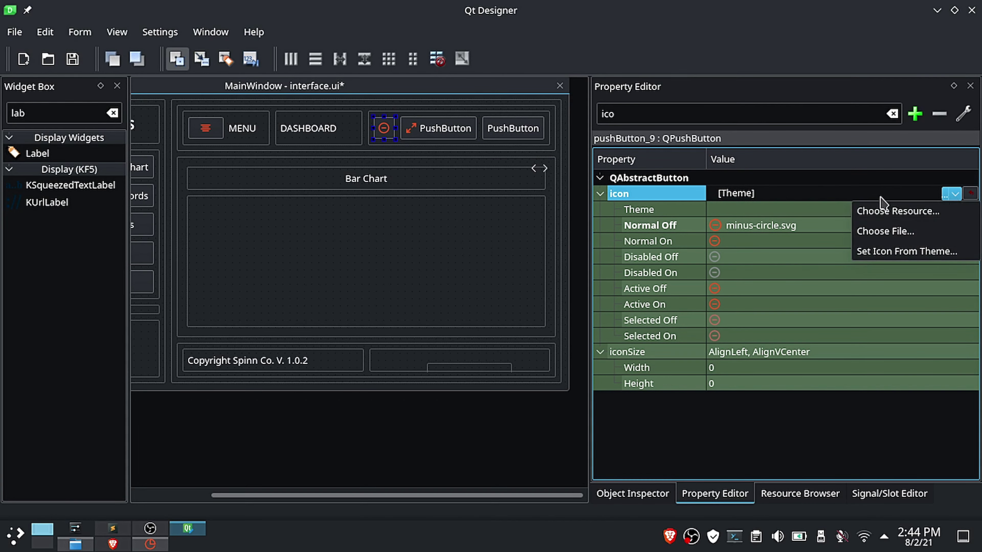
pyautogui.click(823, 210)
pyautogui.click(719, 191)
pyautogui.click(855, 417)
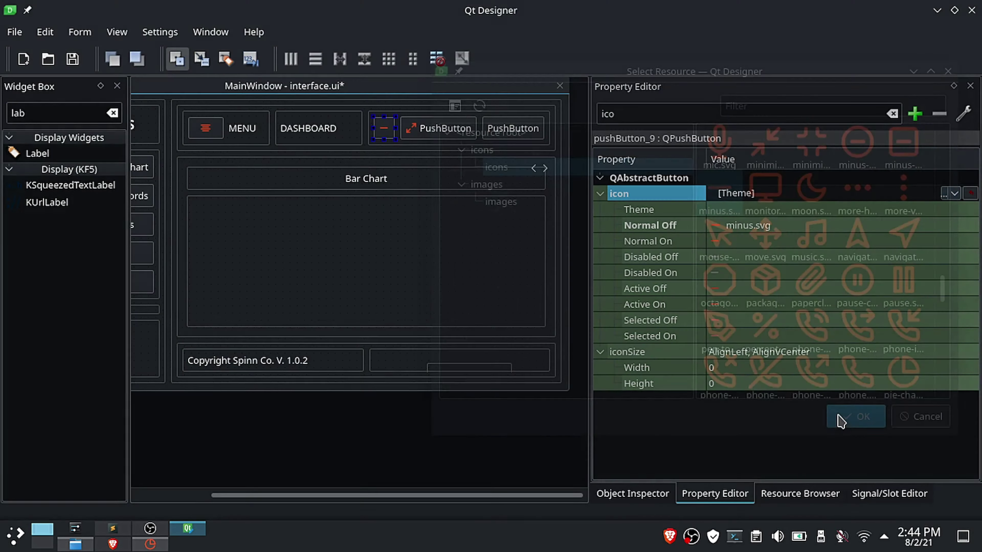
pyautogui.click(462, 128)
pyautogui.click(507, 142)
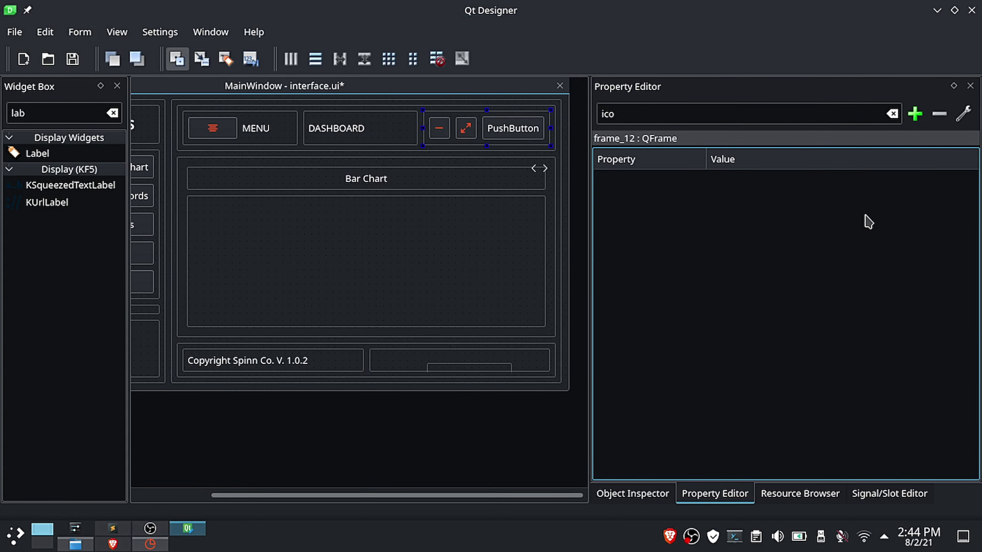
# Step: Set x.svg as the icon of the third window-control button in the header and remove its text
pyautogui.click(514, 131)
pyautogui.click(960, 194)
pyautogui.click(957, 193)
pyautogui.click(893, 211)
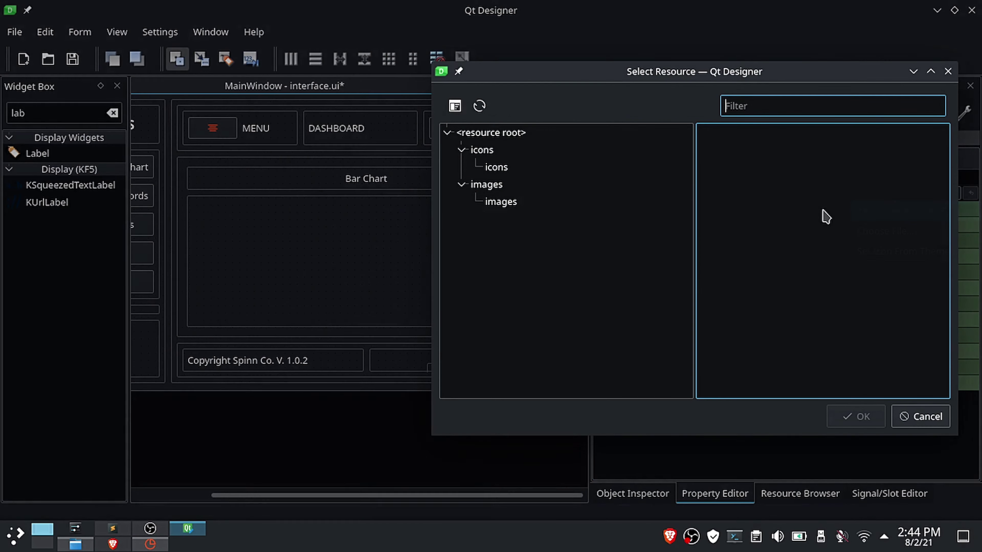
pyautogui.write('x')
pyautogui.click(855, 233)
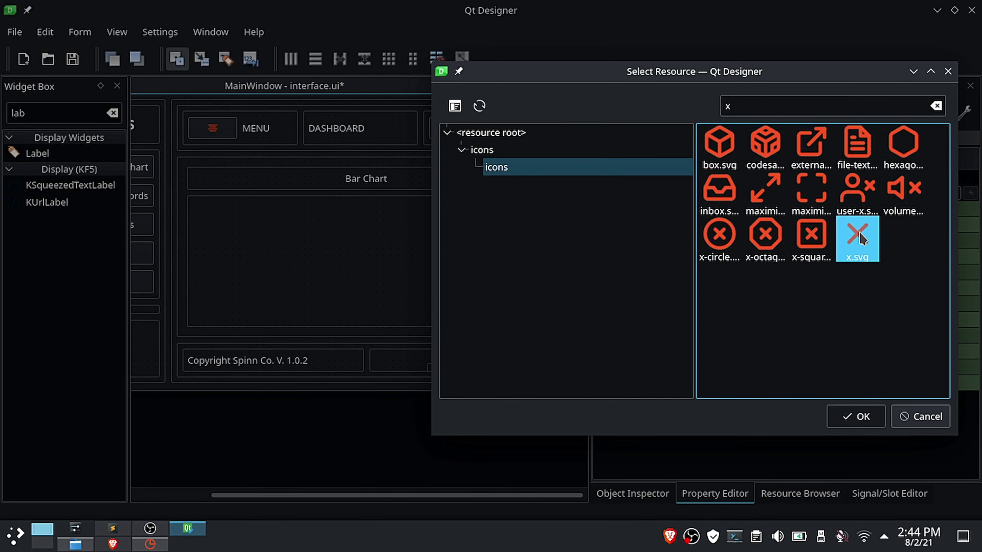
pyautogui.click(857, 417)
pyautogui.doubleClick(518, 131)
pyautogui.press('BackSpace')
pyautogui.press('Return')
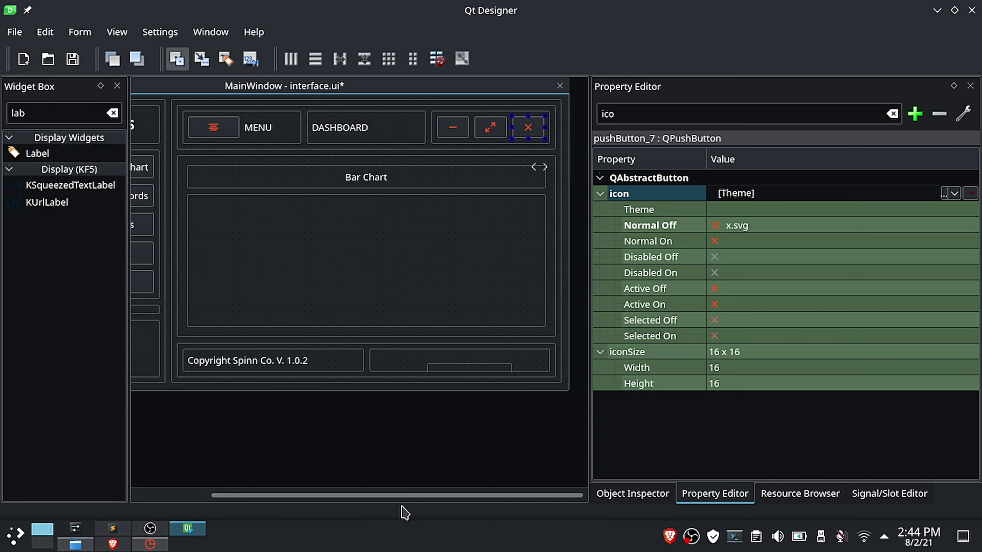
# Step: Compare the sidebar's support section with the one in the reference app's expanded menu
pyautogui.moveTo(417, 496); pyautogui.dragTo(320, 488)
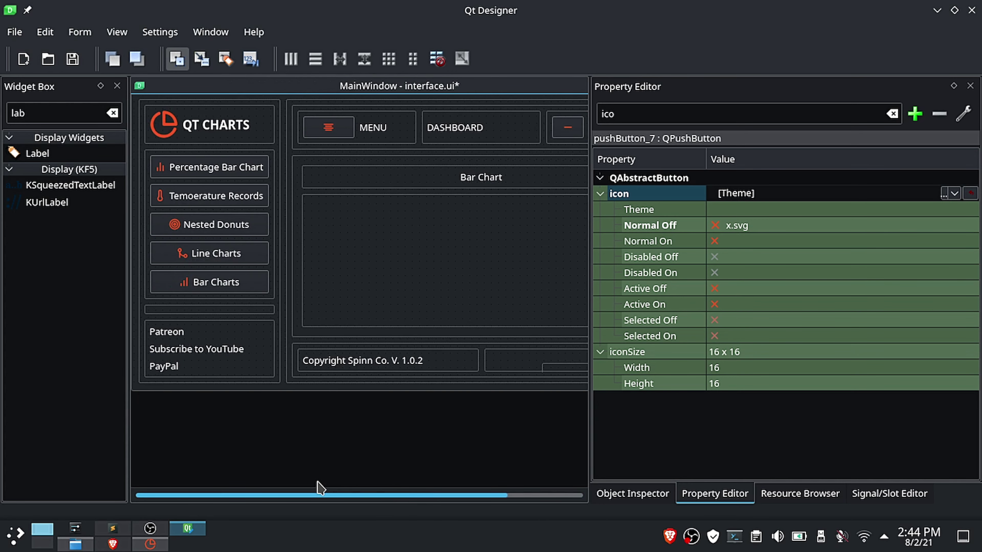
pyautogui.click(173, 339)
pyautogui.hotkey('alt', 'Tab')
pyautogui.click(193, 31)
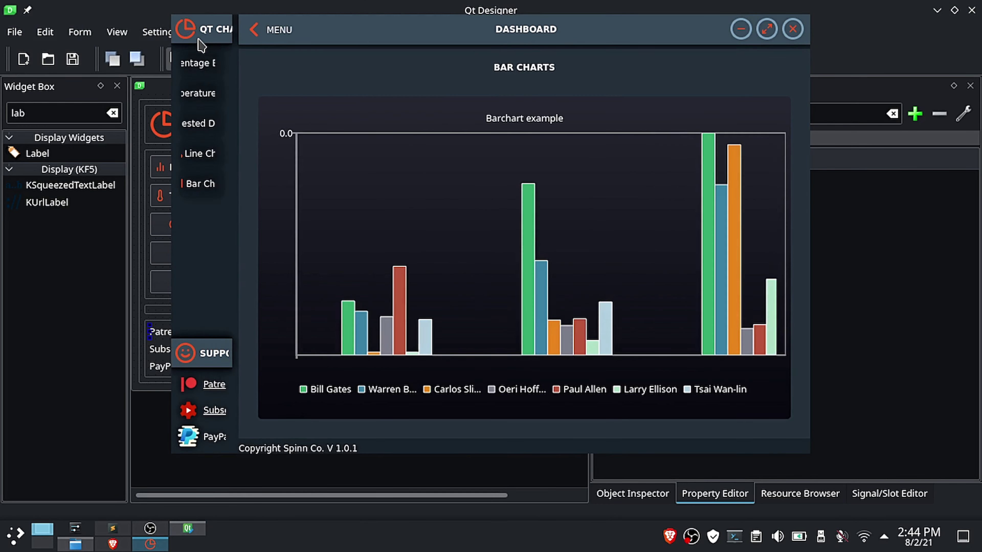
pyautogui.click(150, 427)
# Step: Widen the form editing area and enlarge the main window so the whole sidebar has more room
pyautogui.moveTo(448, 88); pyautogui.dragTo(464, 120)
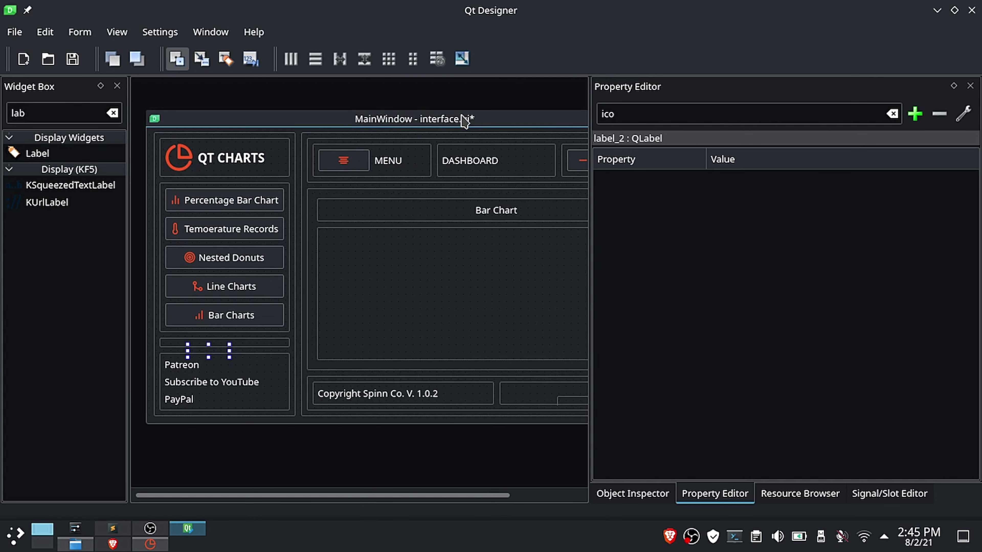
pyautogui.moveTo(589, 320); pyautogui.dragTo(723, 313)
pyautogui.moveTo(696, 417); pyautogui.dragTo(733, 435)
# Step: Apply a vertical layout to the support heading's frame, frame_5
pyautogui.click(272, 356)
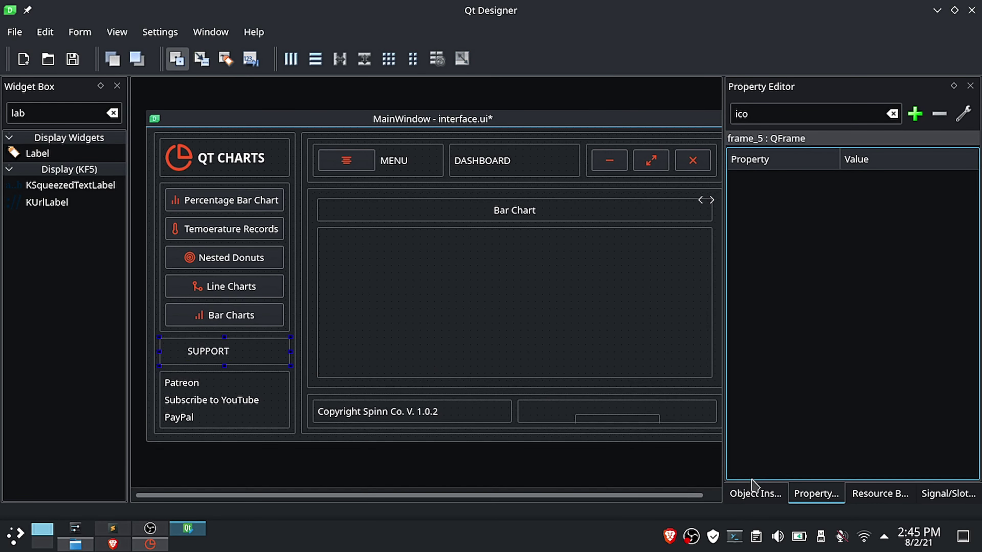
pyautogui.click(752, 493)
pyautogui.rightClick(813, 174)
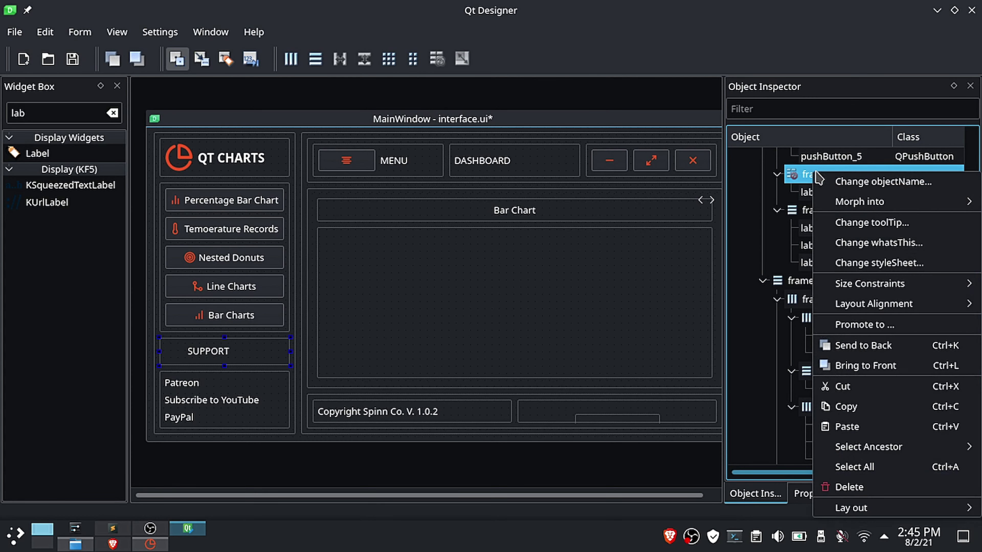
pyautogui.moveTo(870, 508)
pyautogui.click(681, 422)
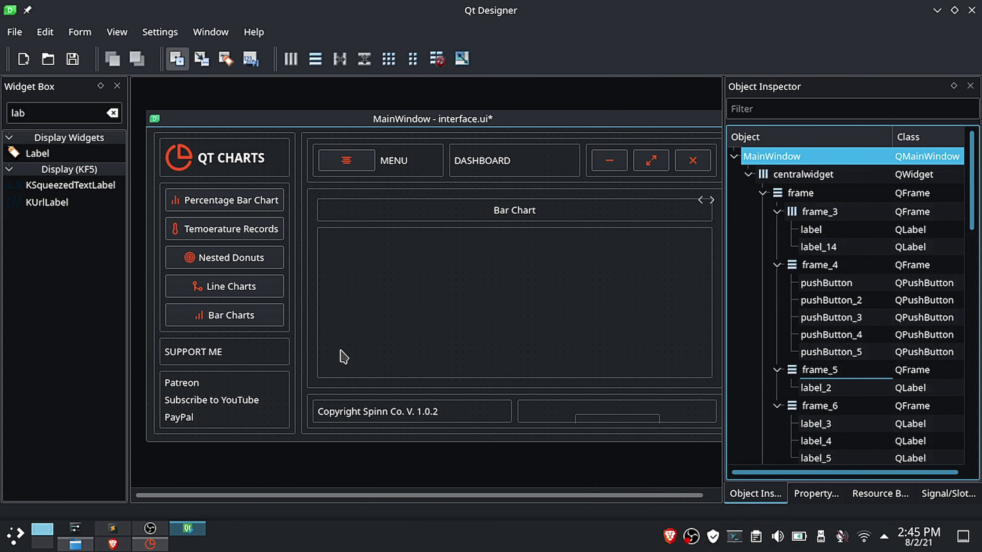
# Step: Save the interface.ui form
pyautogui.click(48, 59)
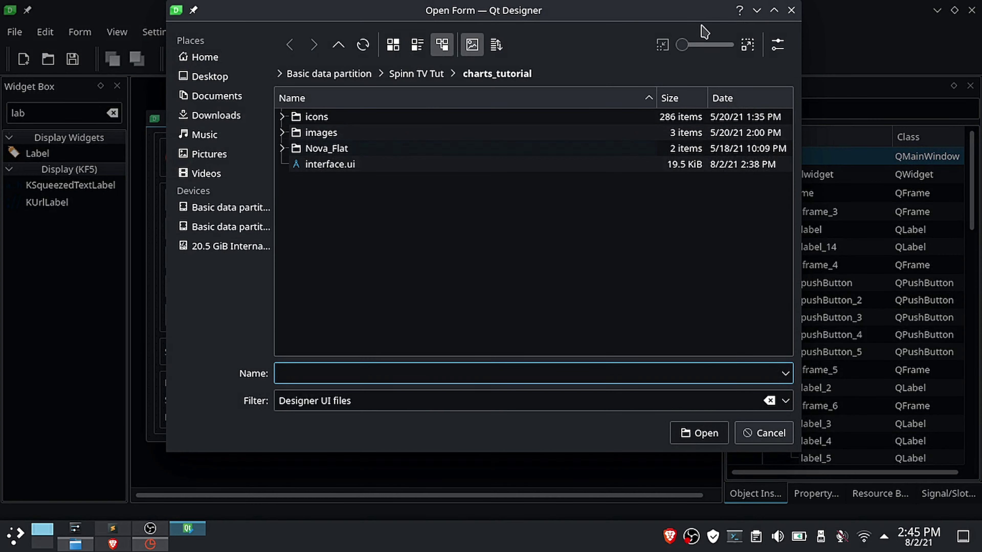
pyautogui.click(791, 10)
pyautogui.click(72, 59)
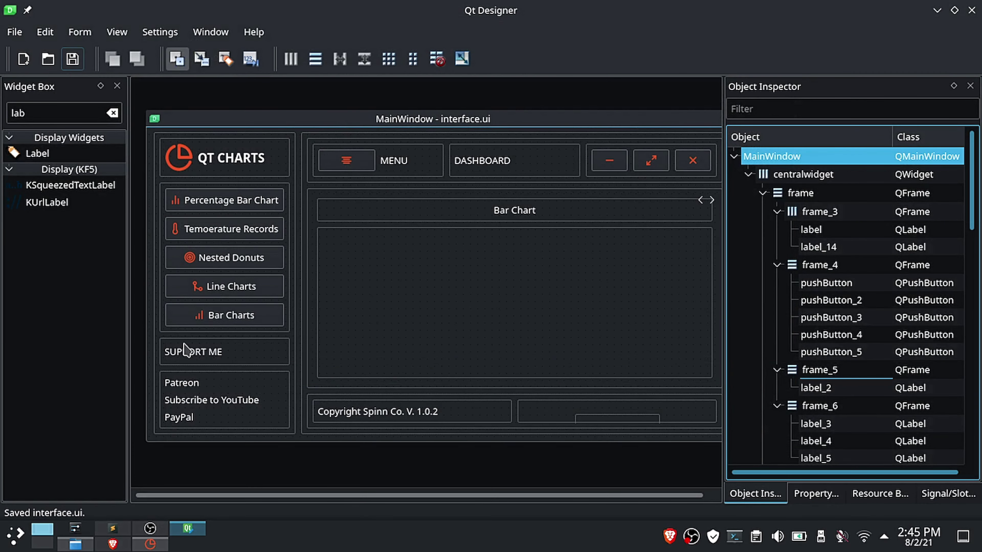
pyautogui.click(176, 354)
pyautogui.moveTo(15, 157); pyautogui.dragTo(200, 356)
pyautogui.hotkey('ctrl', 'z')
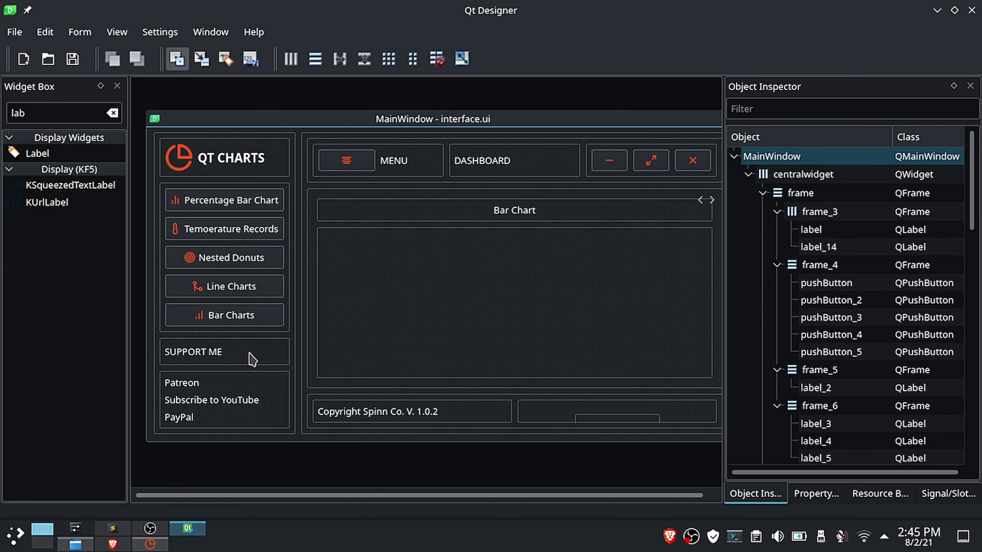
# Step: Change the layout of the SUPPORT ME frame, frame_5, to horizontal
pyautogui.click(254, 355)
pyautogui.rightClick(822, 370)
pyautogui.moveTo(850, 357)
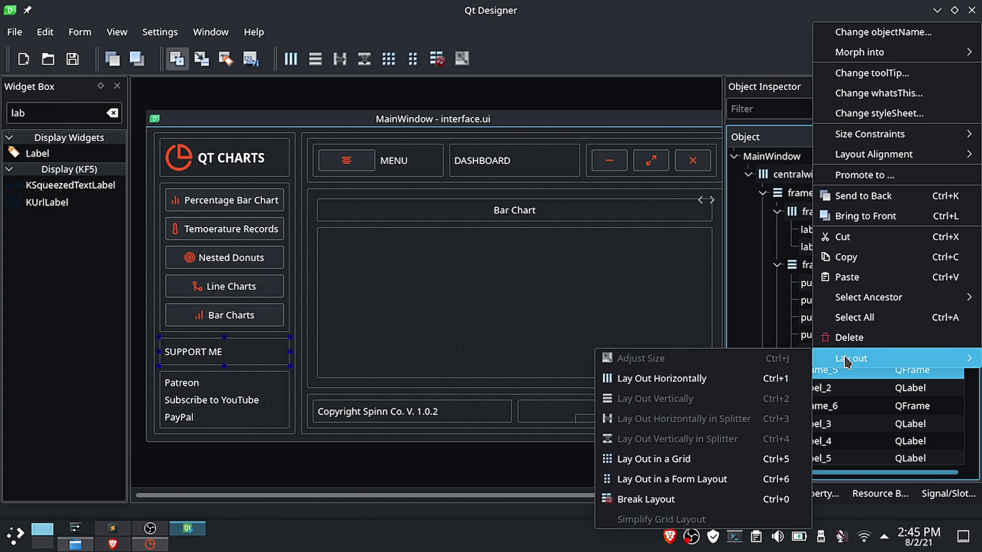
pyautogui.click(630, 373)
# Step: Add a new label in front of the SUPPORT ME label inside frame_5
pyautogui.moveTo(38, 154); pyautogui.dragTo(174, 351)
pyautogui.doubleClick(188, 350)
pyautogui.press('Return')
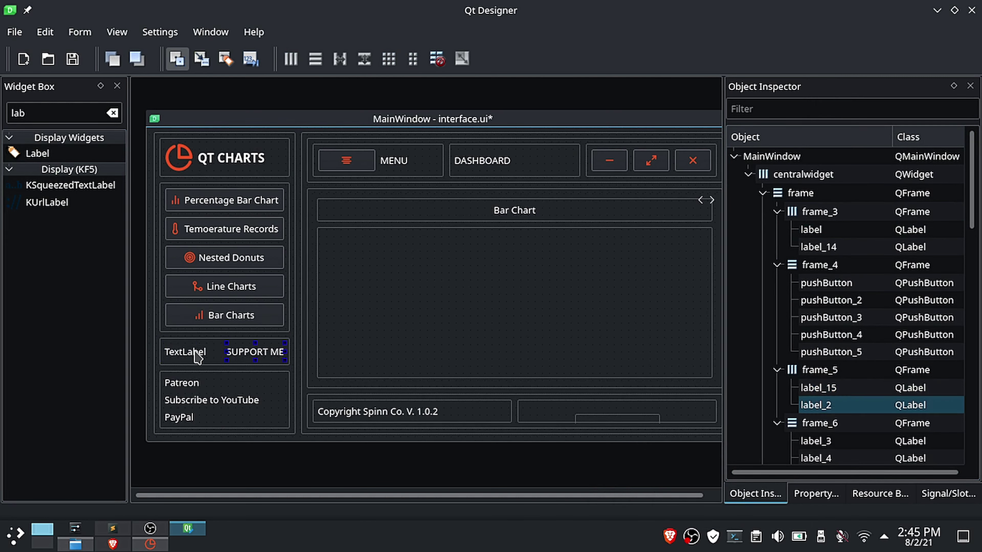
# Step: Set the pixmap of the new label beside SUPPORT ME to the smile.svg icon resource
pyautogui.click(816, 494)
pyautogui.moveTo(719, 346); pyautogui.dragTo(621, 341)
pyautogui.doubleClick(749, 120)
pyautogui.write('pi')
pyautogui.click(807, 194)
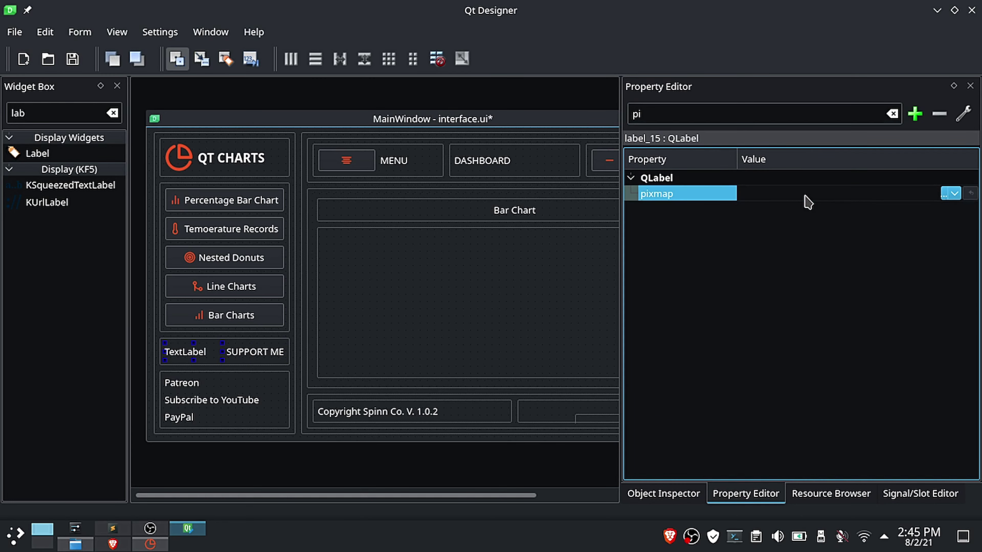
pyautogui.click(953, 197)
pyautogui.click(929, 213)
pyautogui.click(767, 104)
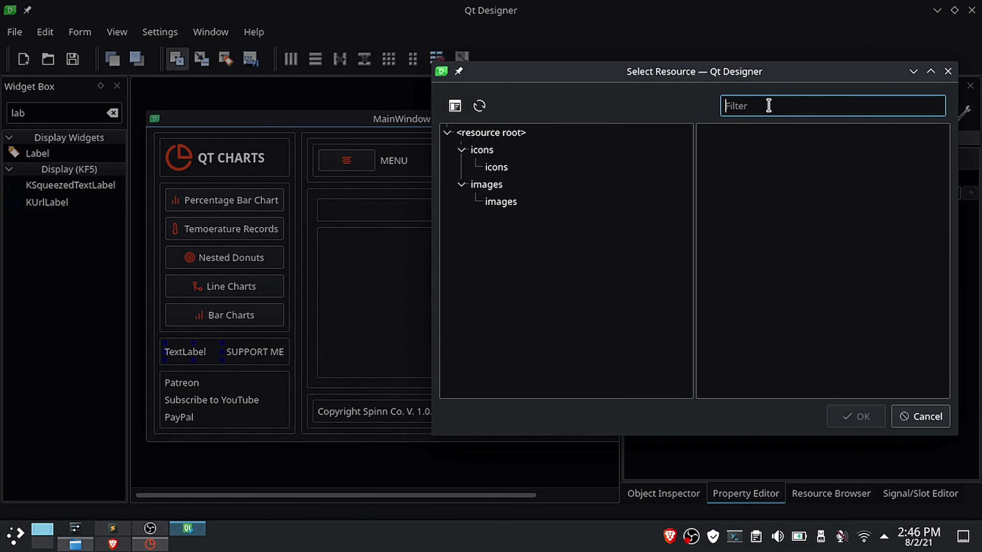
pyautogui.write('sm')
pyautogui.click(766, 145)
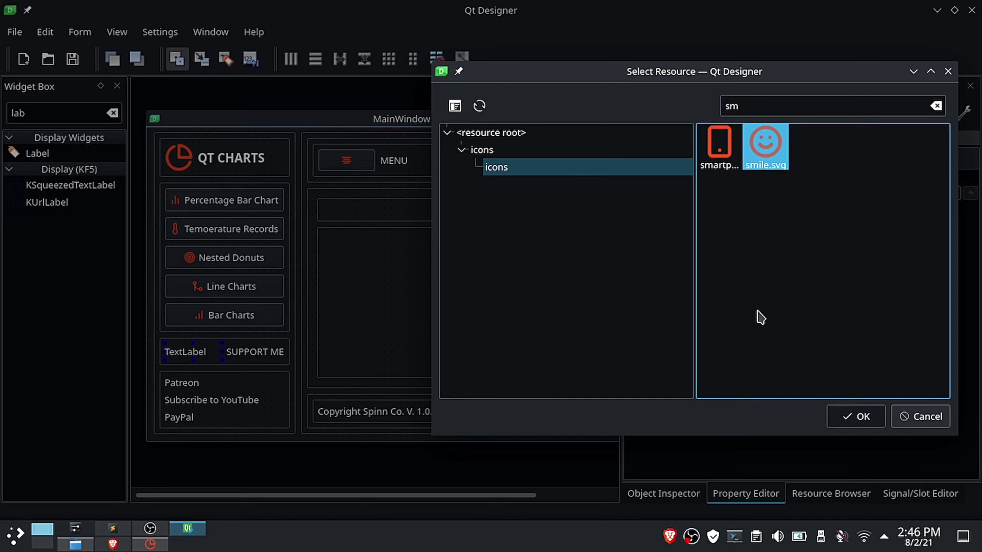
pyautogui.click(864, 421)
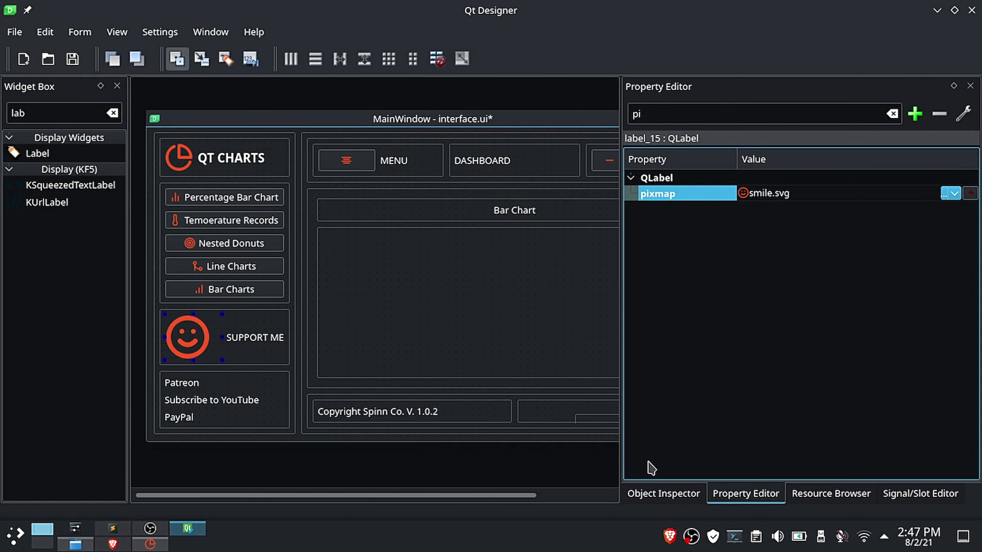
# Step: Enable scaled contents for the smile icon label
pyautogui.click(683, 499)
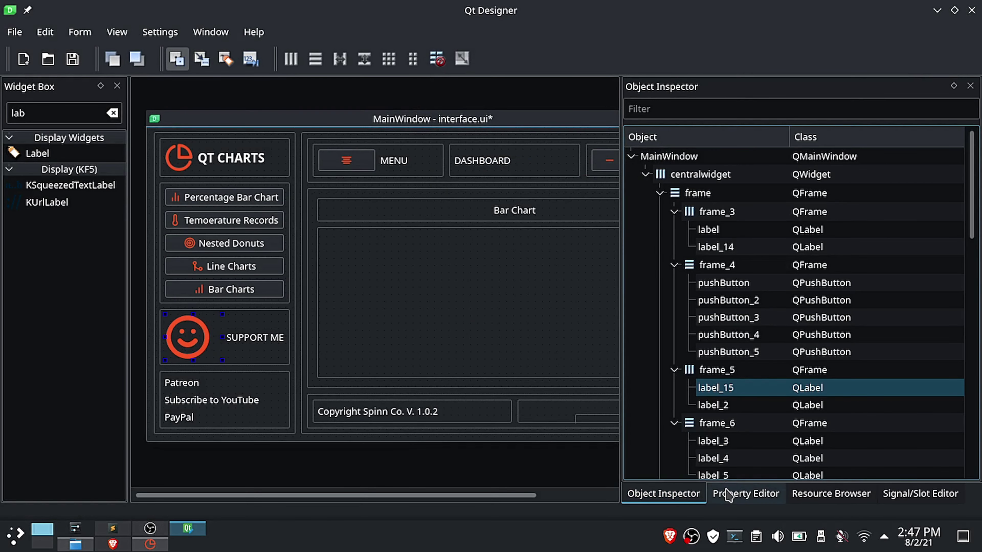
pyautogui.click(745, 493)
pyautogui.click(892, 114)
pyautogui.scroll(-6, 807, 343)
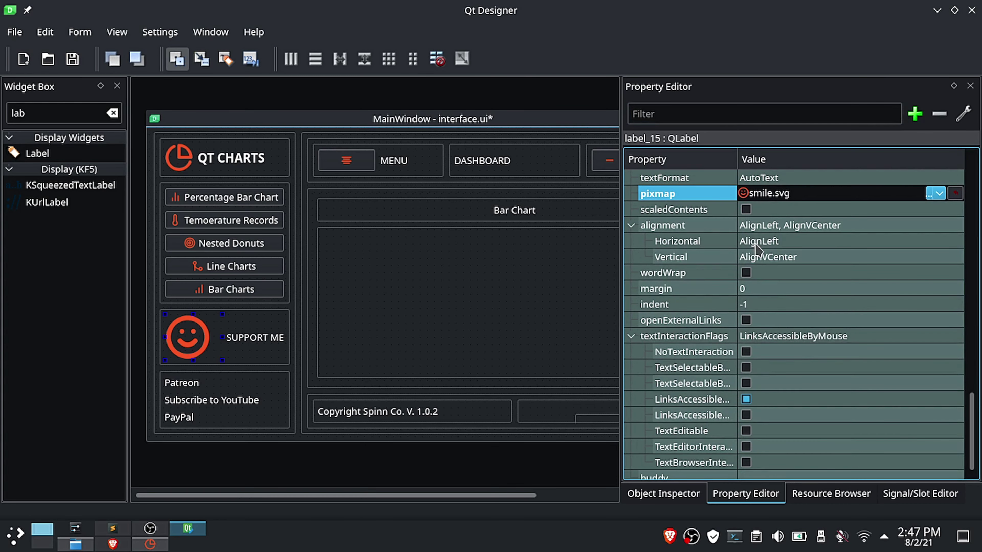
pyautogui.click(748, 209)
# Step: Set both the minimum and maximum size of the smile icon label to 40 x 40
pyautogui.click(664, 493)
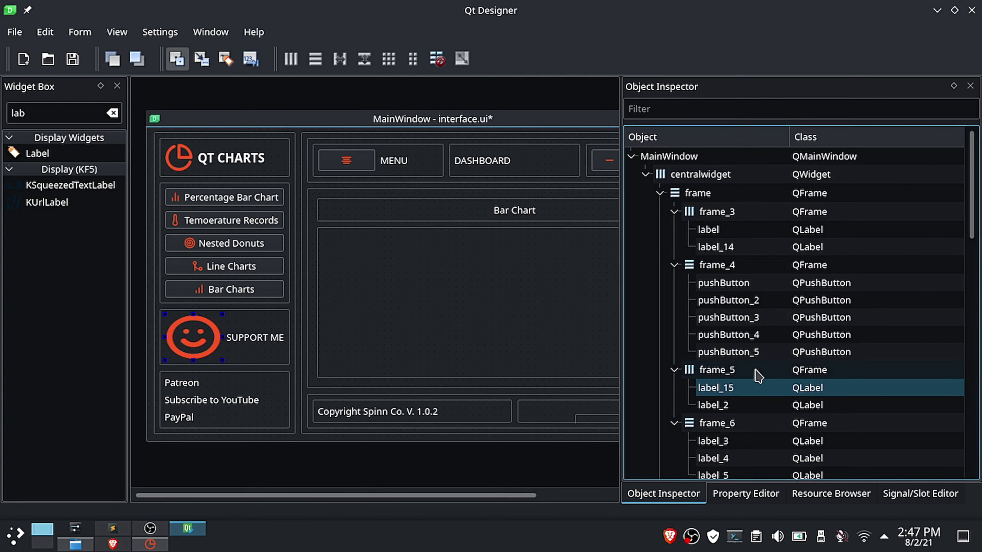
pyautogui.click(746, 493)
pyautogui.scroll(6, 734, 350)
pyautogui.scroll(4, 736, 346)
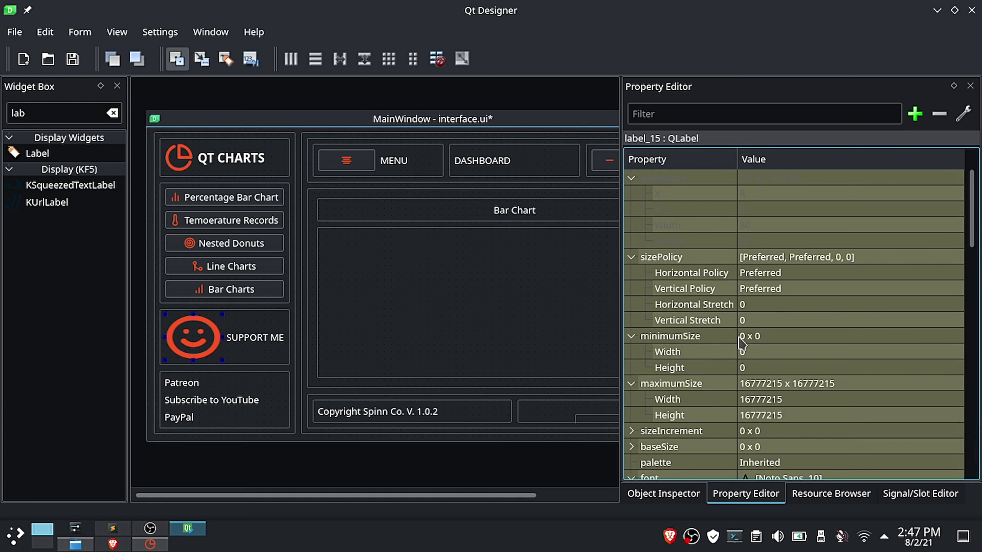
pyautogui.click(767, 352)
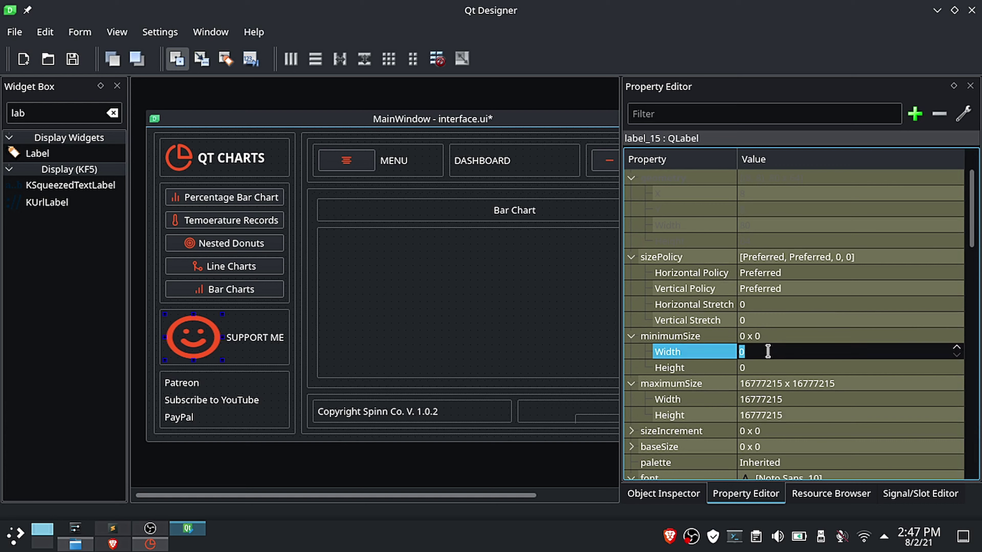
pyautogui.click(762, 367)
pyautogui.write('40')
pyautogui.click(768, 399)
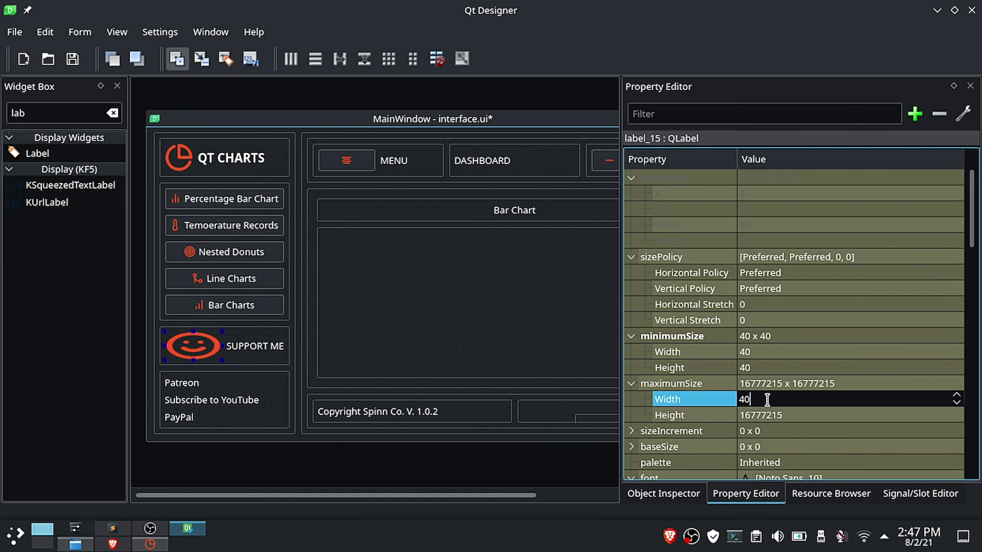
pyautogui.write('40')
pyautogui.click(762, 415)
pyautogui.press('Return')
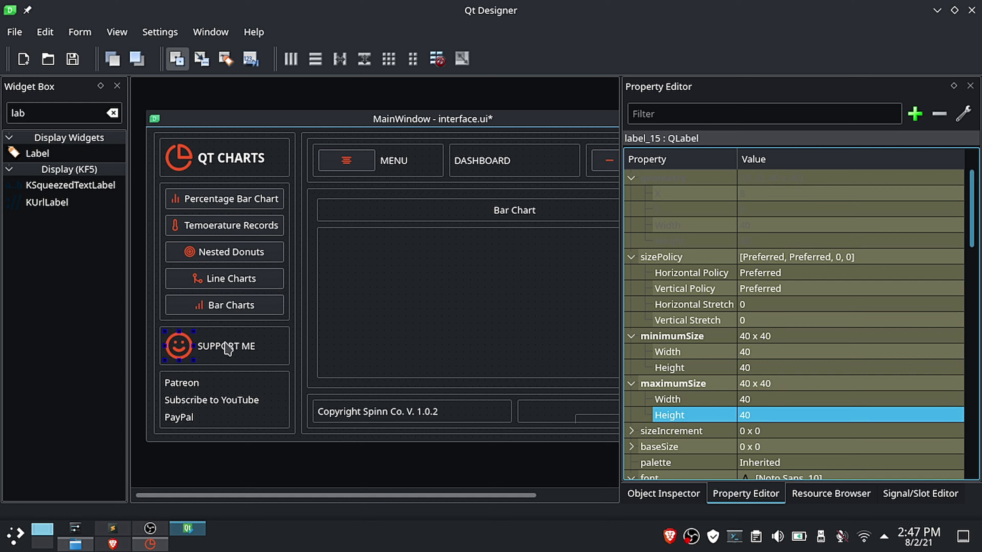
# Step: Make the SUPPORT ME label's font bold with a point size of 13
pyautogui.click(238, 348)
pyautogui.scroll(-5, 792, 329)
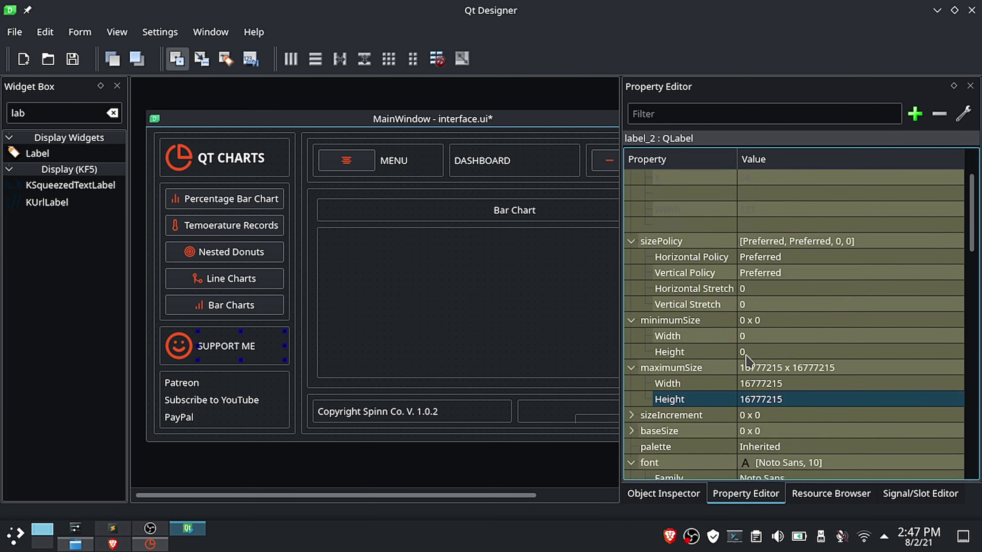
pyautogui.click(746, 289)
pyautogui.click(746, 289)
pyautogui.click(746, 273)
pyautogui.write('13')
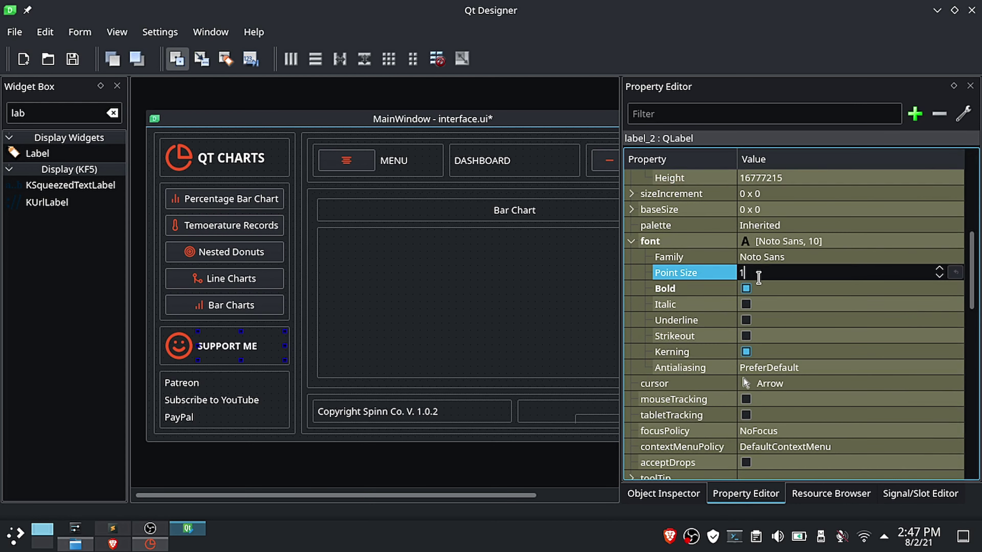
pyautogui.press('Return')
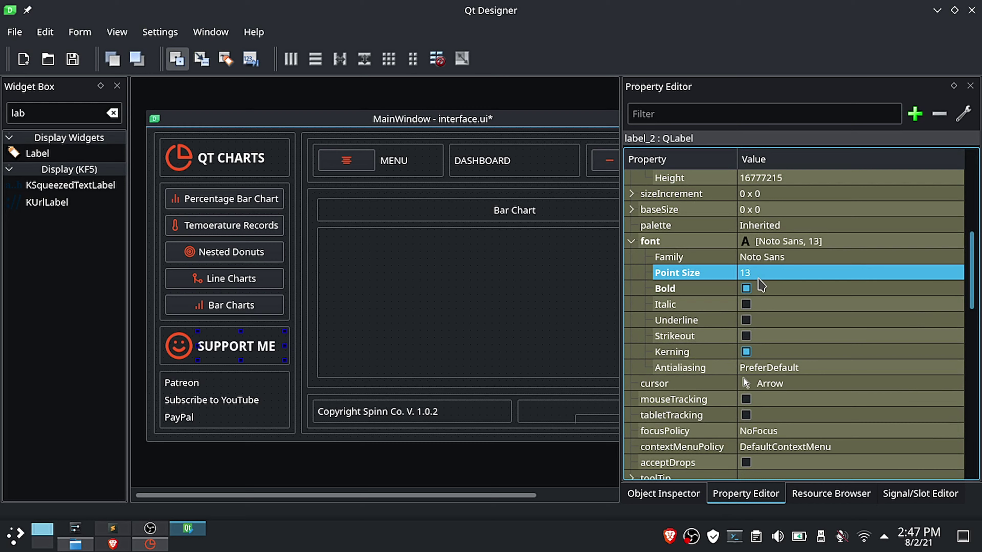
# Step: Save the form and check how the Patreon, YouTube and PayPal entries look in the reference app
pyautogui.click(78, 68)
pyautogui.click(414, 289)
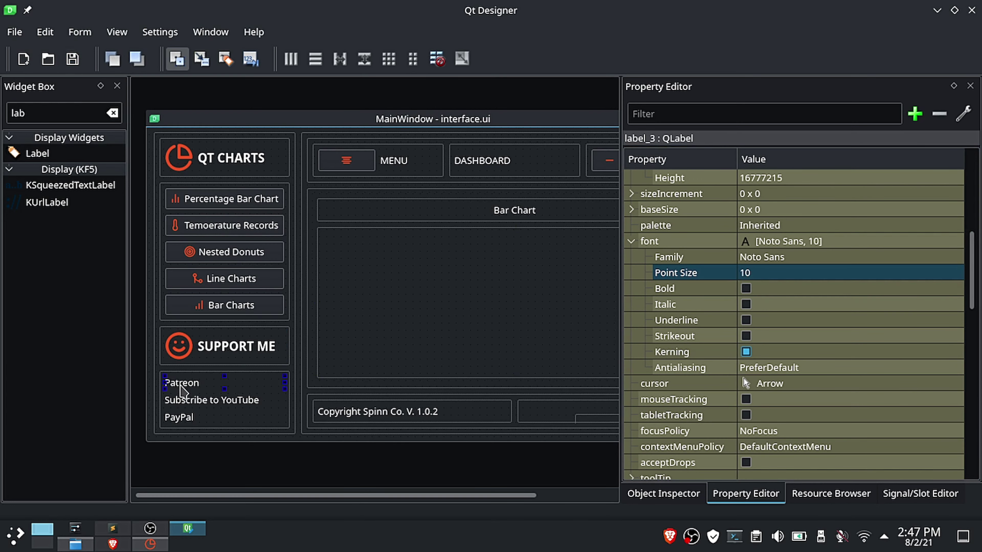
pyautogui.click(151, 542)
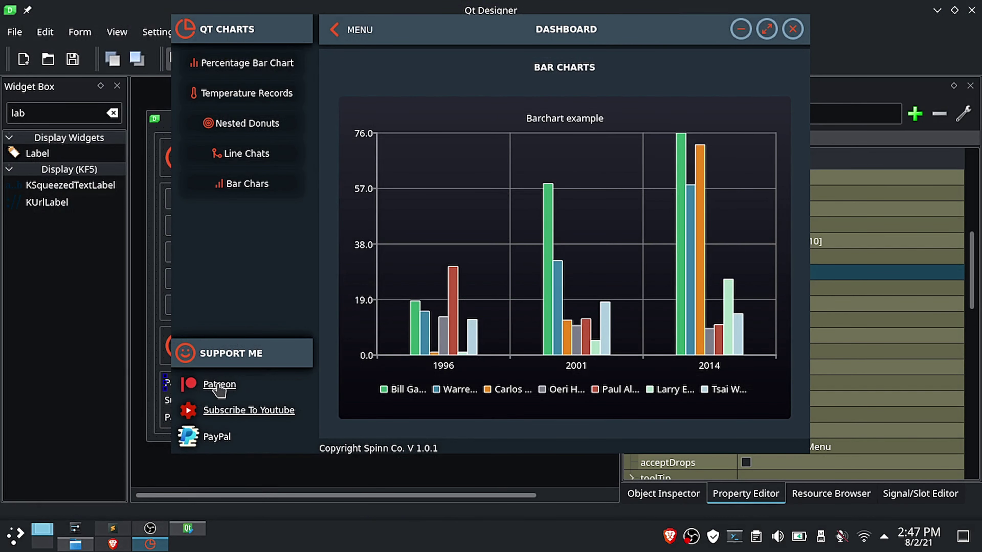
pyautogui.click(253, 470)
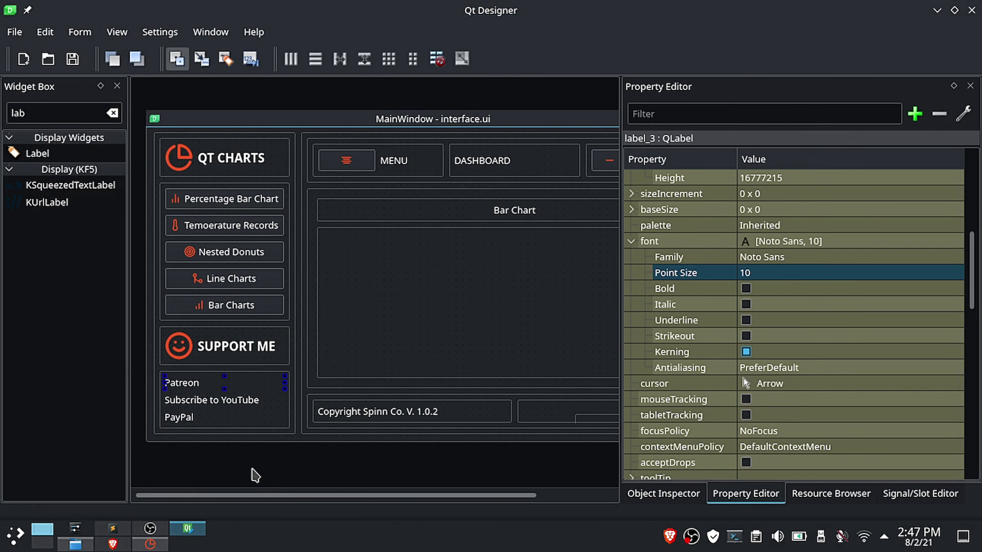
# Step: Change the layout of frame_6, which holds the Patreon, YouTube and PayPal labels, to a grid
pyautogui.click(688, 496)
pyautogui.scroll(-5, 686, 390)
pyautogui.click(195, 402)
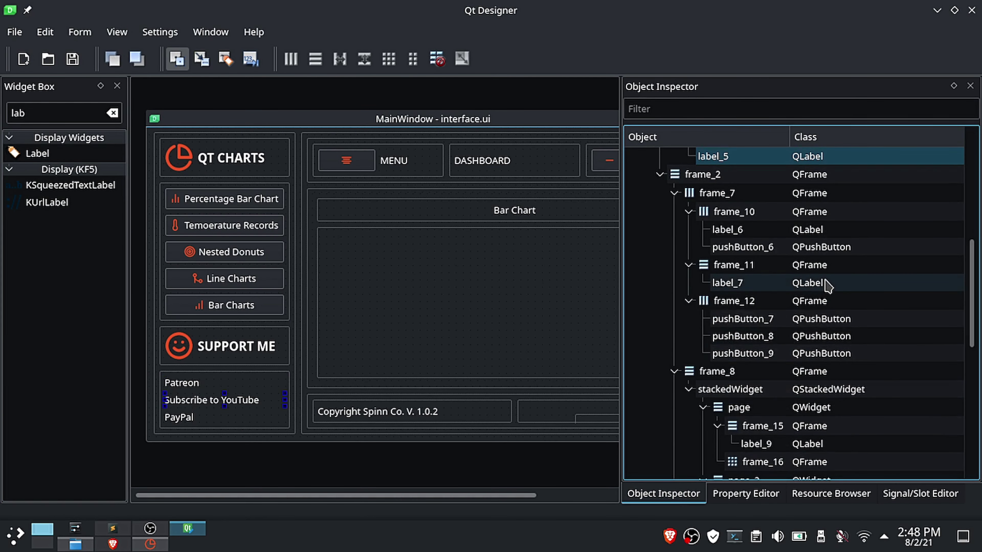
pyautogui.scroll(3, 773, 281)
pyautogui.click(723, 264)
pyautogui.click(720, 279)
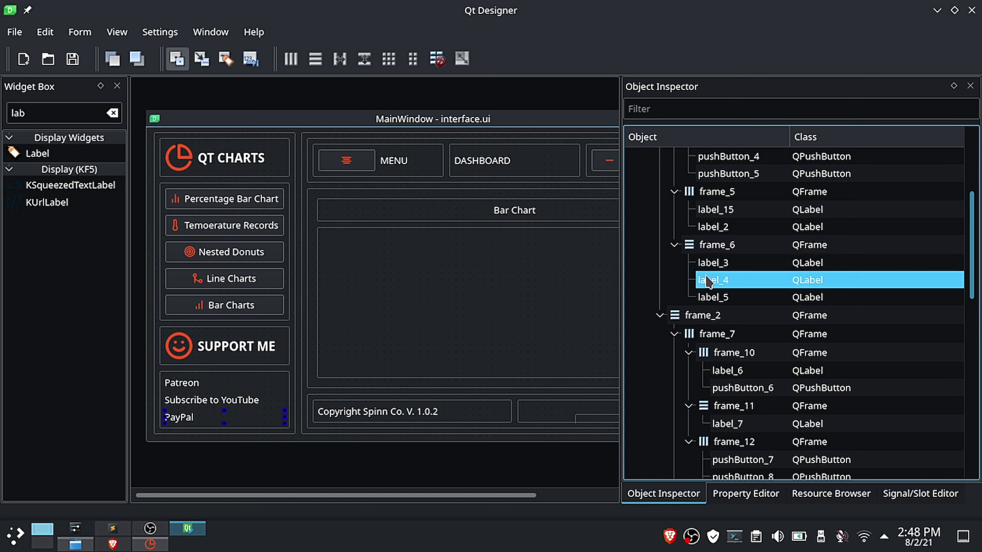
pyautogui.click(704, 246)
pyautogui.rightClick(704, 250)
pyautogui.moveTo(741, 337)
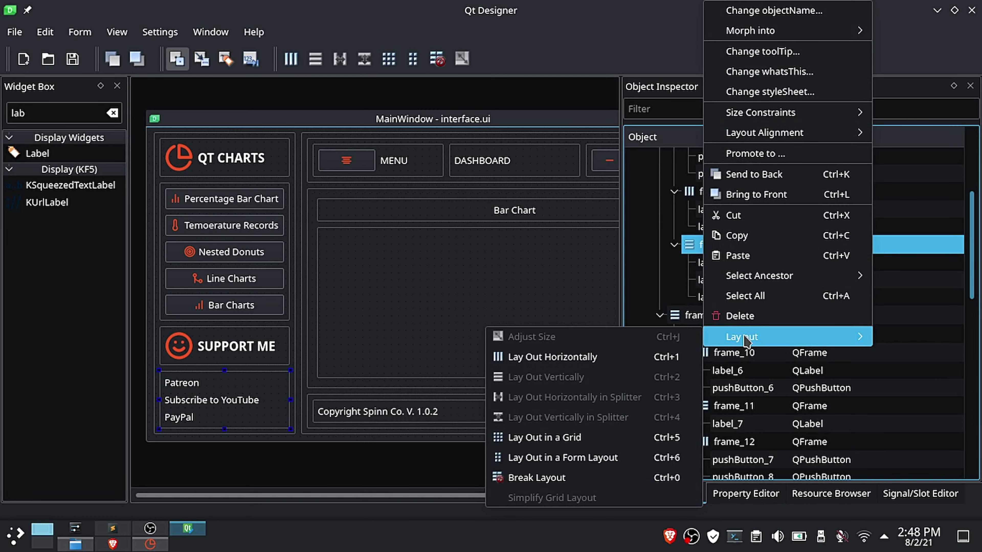
pyautogui.click(540, 438)
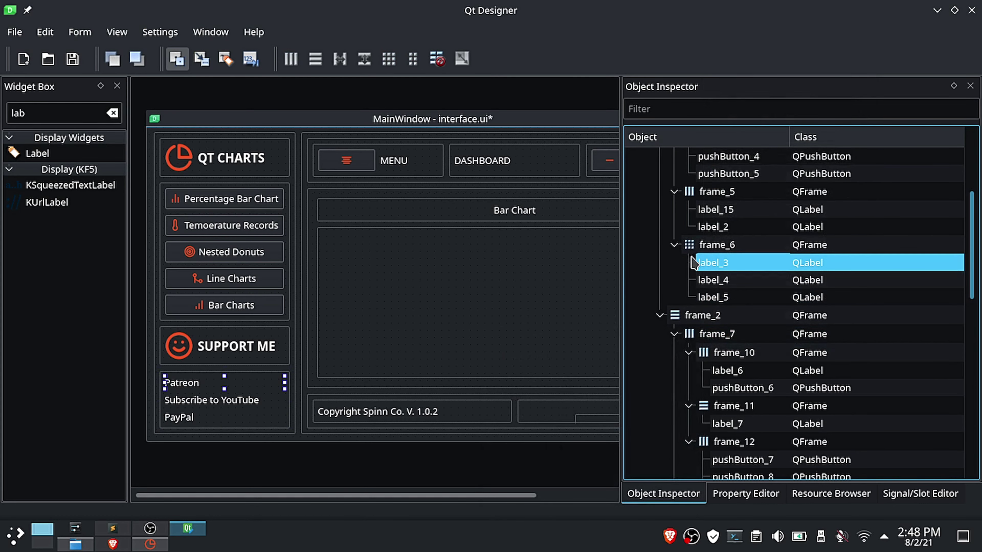
# Step: Add three new labels in the grid, one before each of the Patreon, Subscribe to YouTube and PayPal labels
pyautogui.moveTo(21, 154); pyautogui.dragTo(196, 385)
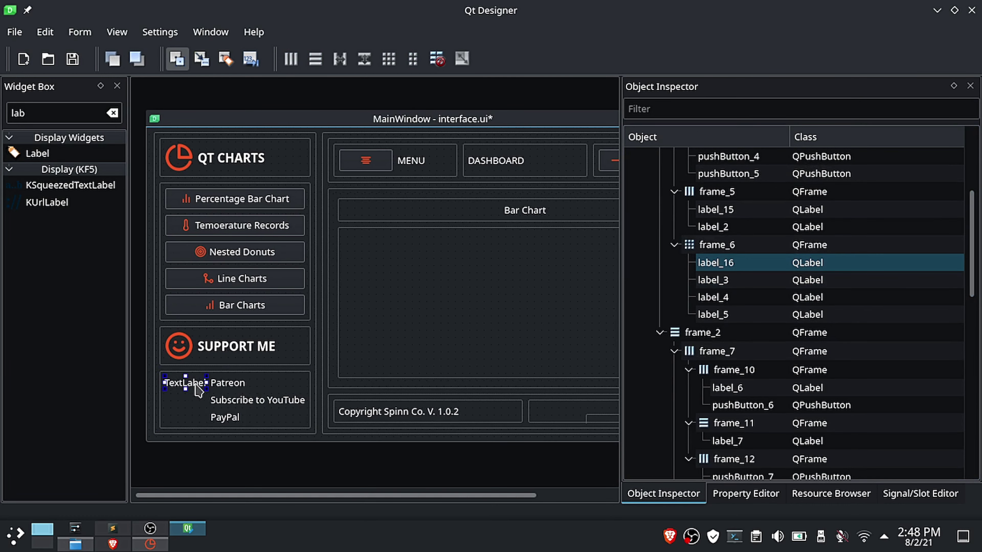
pyautogui.moveTo(19, 154); pyautogui.dragTo(167, 400)
pyautogui.moveTo(172, 413); pyautogui.dragTo(174, 419)
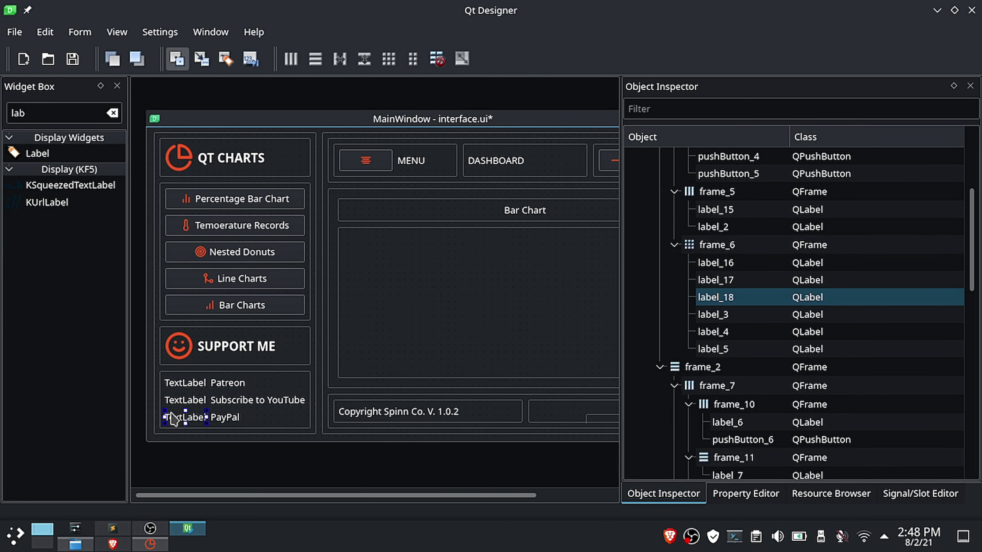
# Step: Set the pixmap of the new label beside Patreon to the icons8-patreon-50.png image resource
pyautogui.click(192, 387)
pyautogui.click(746, 493)
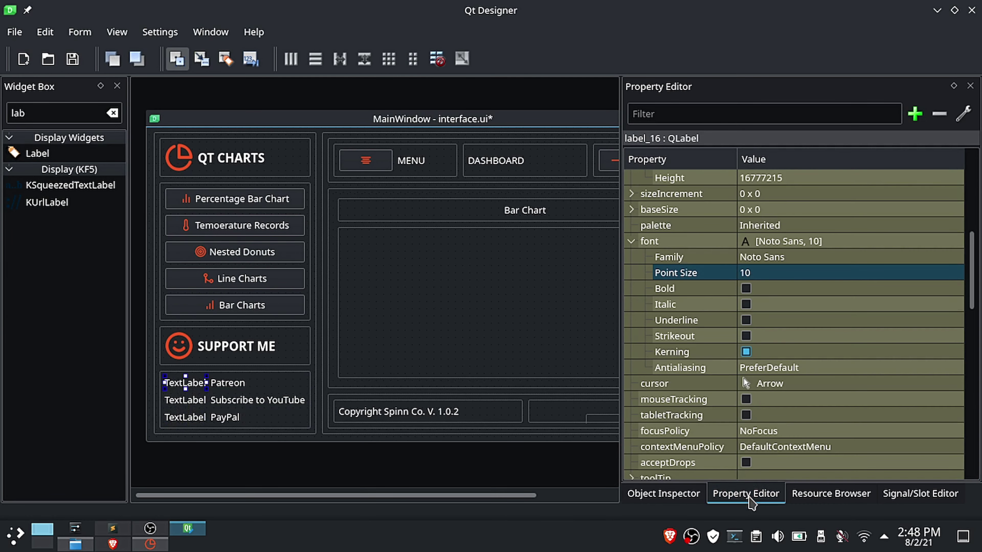
pyautogui.scroll(-5, 763, 298)
pyautogui.scroll(-1, 764, 296)
pyautogui.click(866, 319)
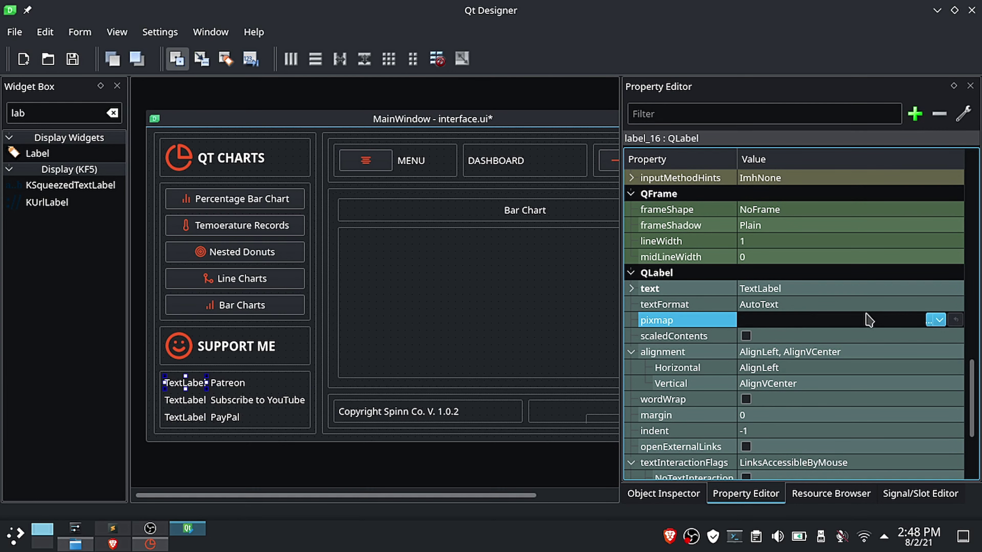
pyautogui.click(938, 320)
pyautogui.click(903, 336)
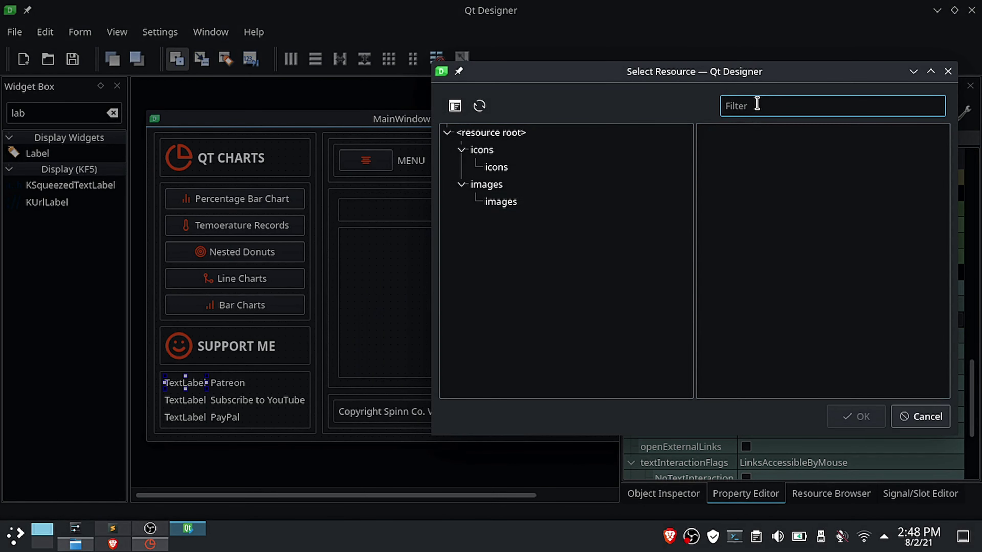
pyautogui.click(531, 203)
pyautogui.click(724, 142)
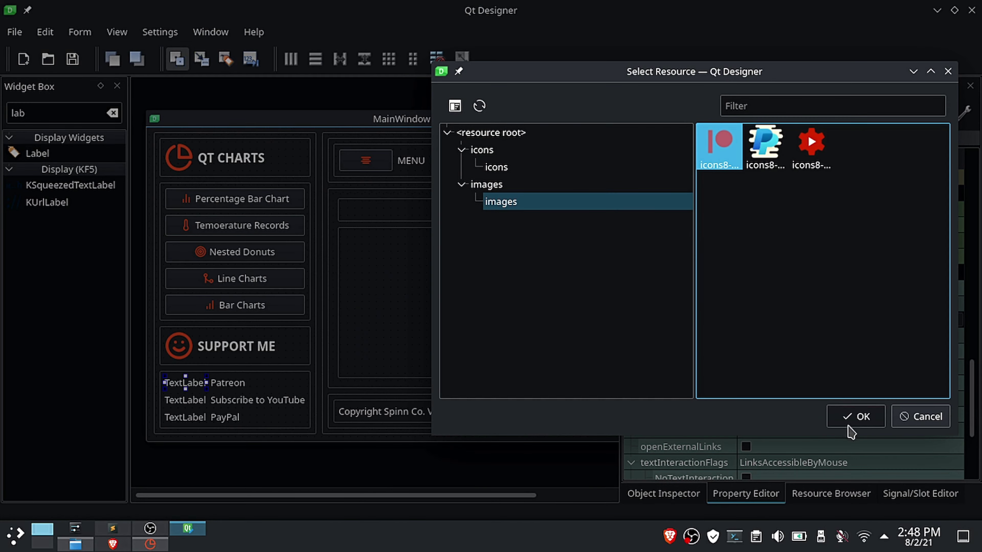
pyautogui.click(855, 417)
# Step: Set the pixmap of the new label beside Subscribe to YouTube to the icons8-youtube-studio-50.png image resource
pyautogui.click(187, 400)
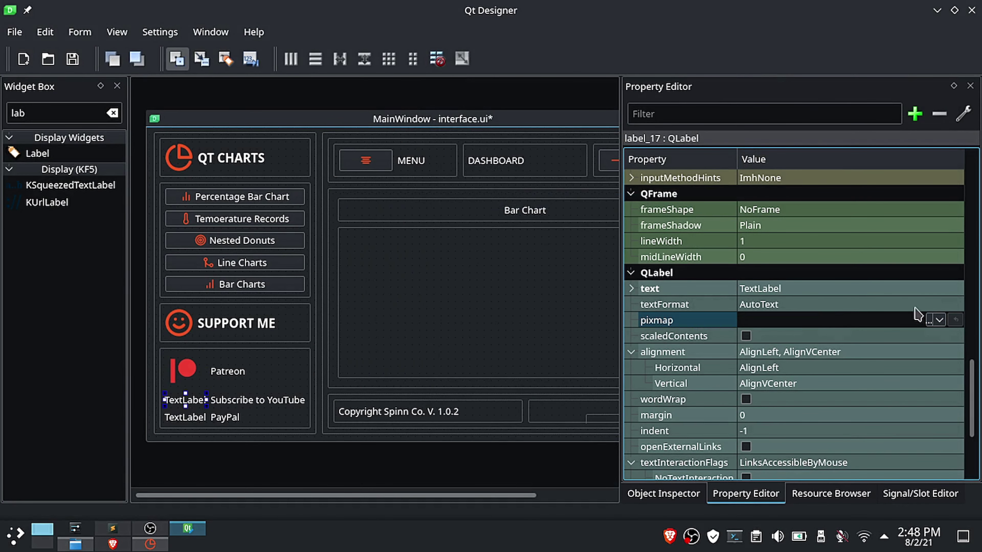
pyautogui.click(942, 322)
pyautogui.click(913, 336)
pyautogui.click(532, 203)
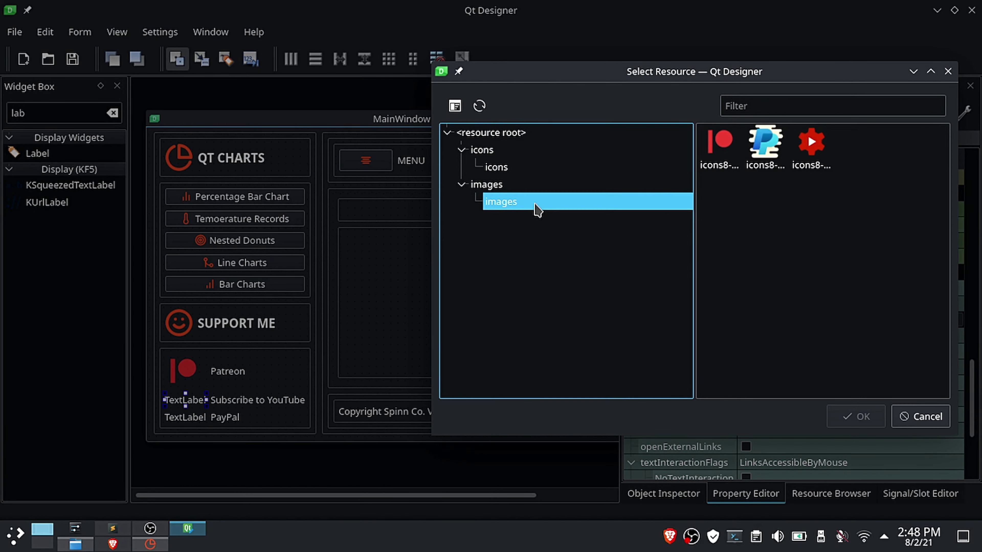
pyautogui.click(811, 151)
pyautogui.click(855, 417)
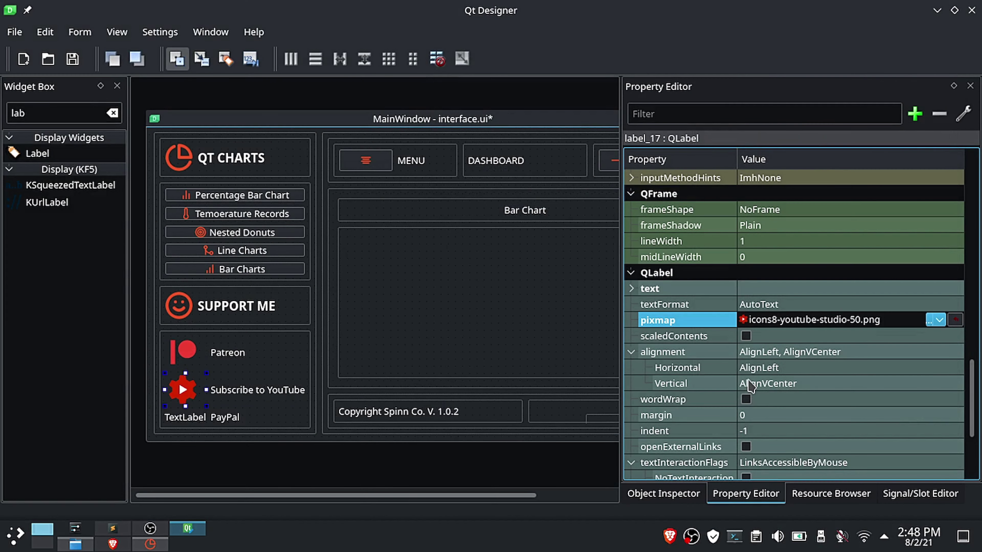
# Step: Set the pixmap of the new label beside PayPal to the icons8-paypal-50.png image resource
pyautogui.click(186, 418)
pyautogui.click(942, 323)
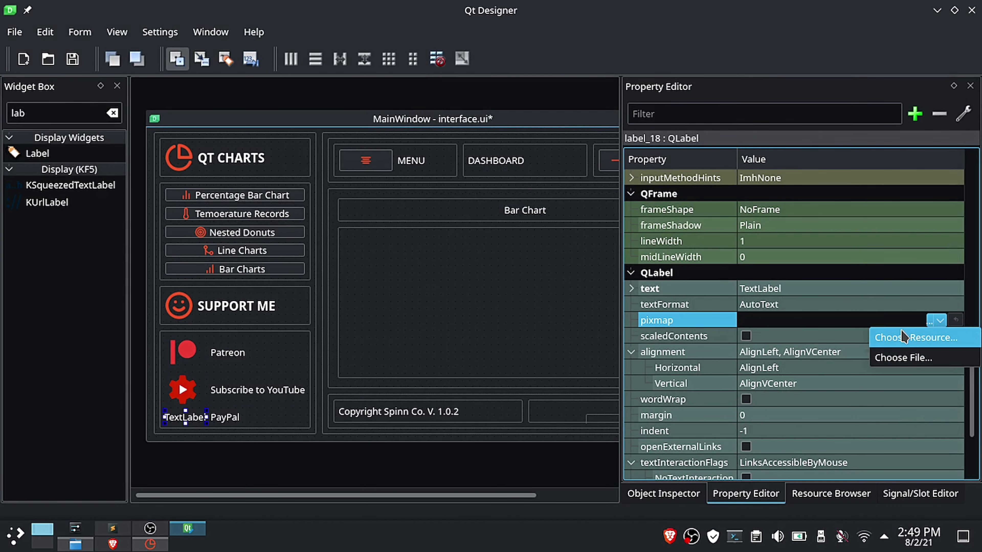
pyautogui.click(913, 336)
pyautogui.click(501, 202)
pyautogui.click(765, 147)
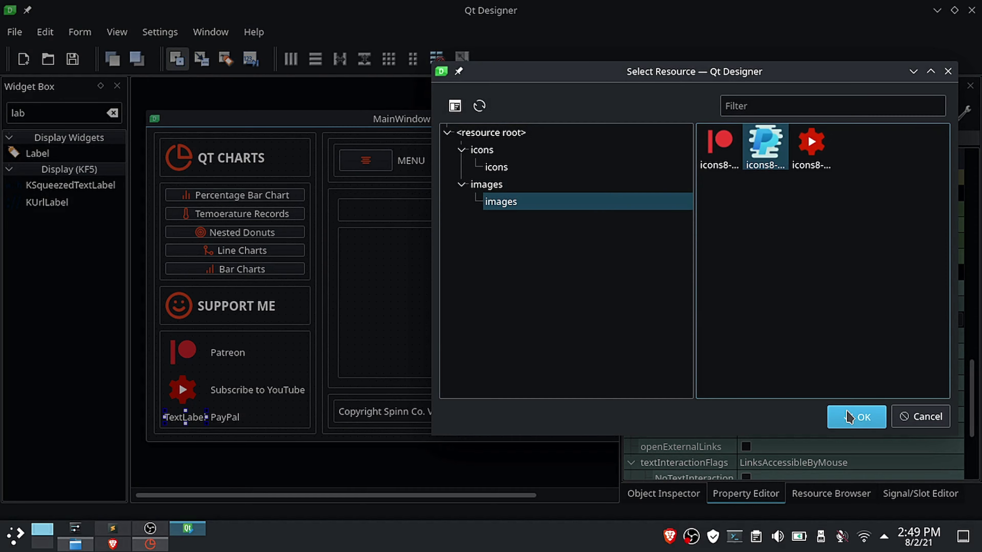
pyautogui.click(855, 416)
# Step: Enable scaled contents for the Patreon, YouTube and PayPal icon labels
pyautogui.click(198, 354)
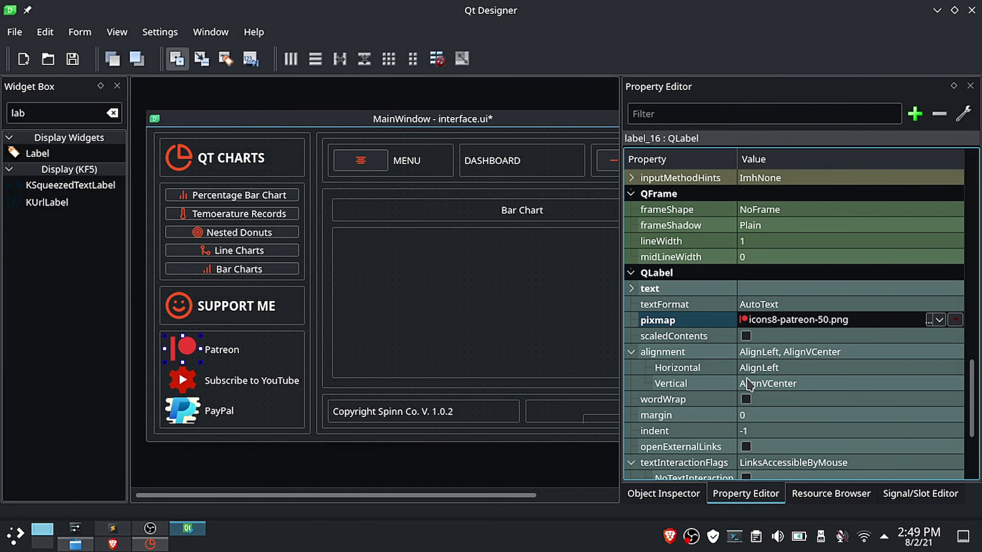
pyautogui.click(747, 336)
pyautogui.click(182, 380)
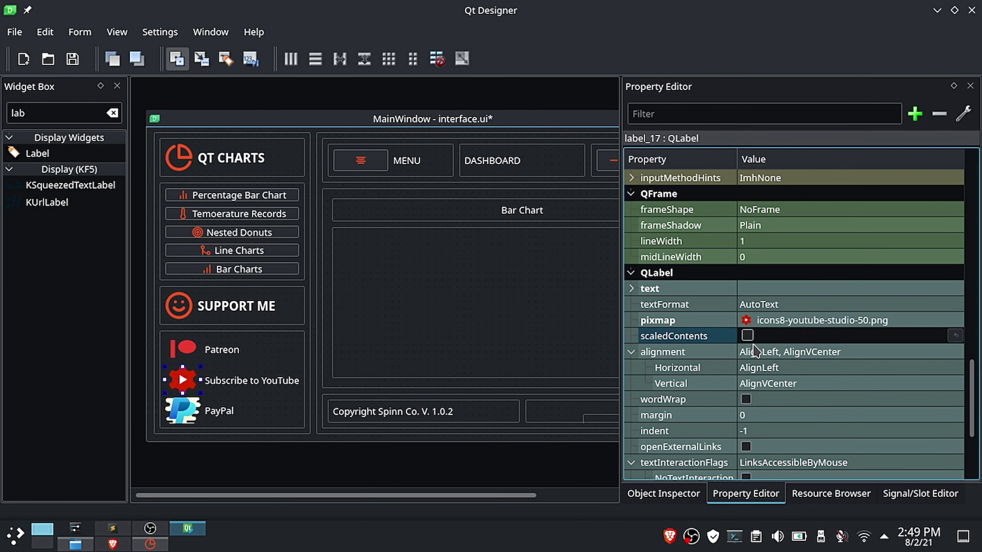
pyautogui.click(747, 335)
pyautogui.click(193, 417)
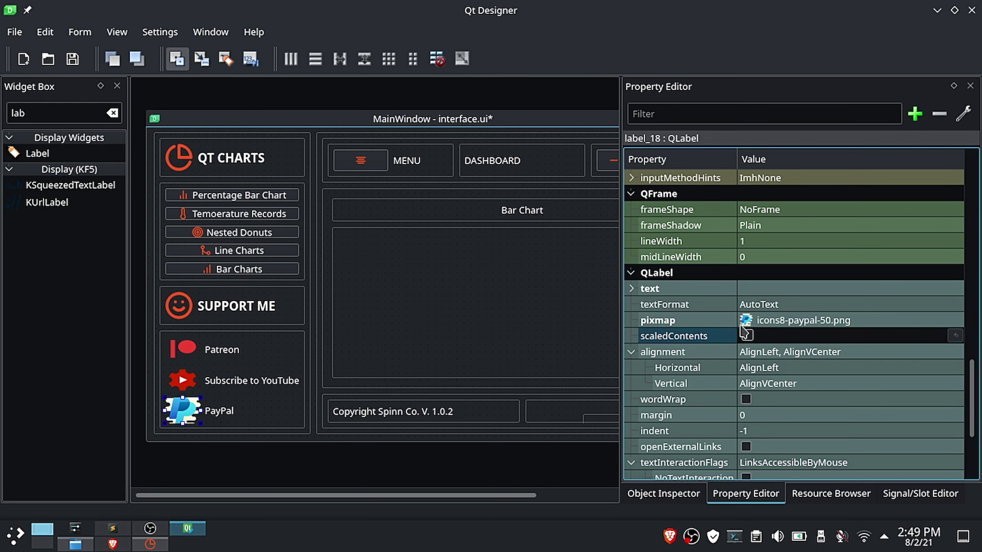
pyautogui.click(747, 335)
# Step: Set both the minimum and maximum size of the Patreon icon label to 20 x 20
pyautogui.click(183, 348)
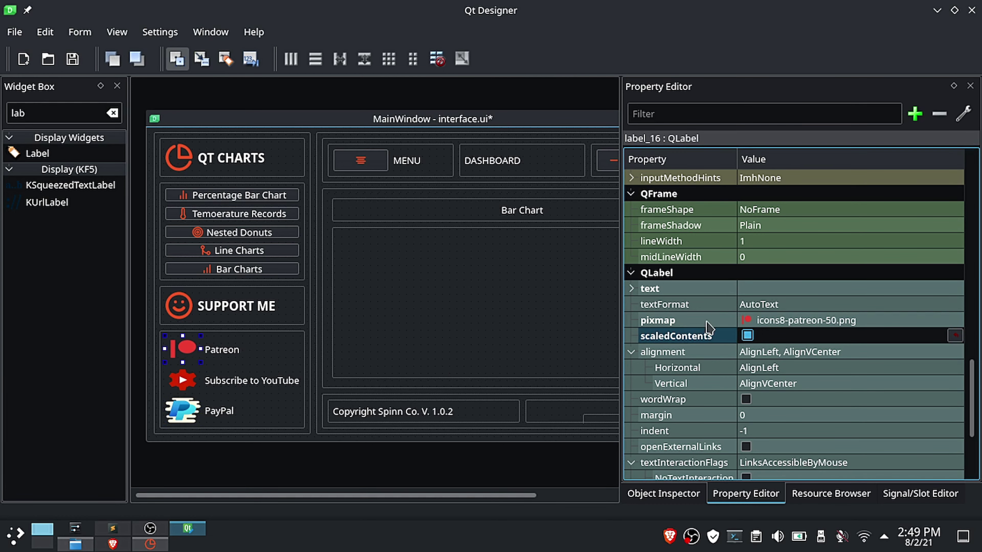
pyautogui.scroll(10, 714, 320)
pyautogui.scroll(-1, 714, 320)
pyautogui.click(742, 321)
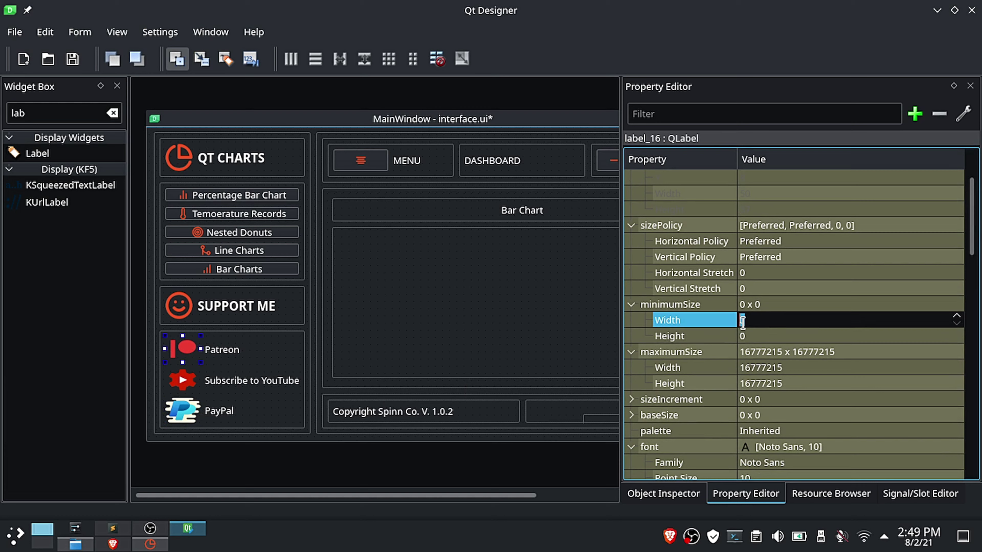
pyautogui.click(744, 336)
pyautogui.write('20')
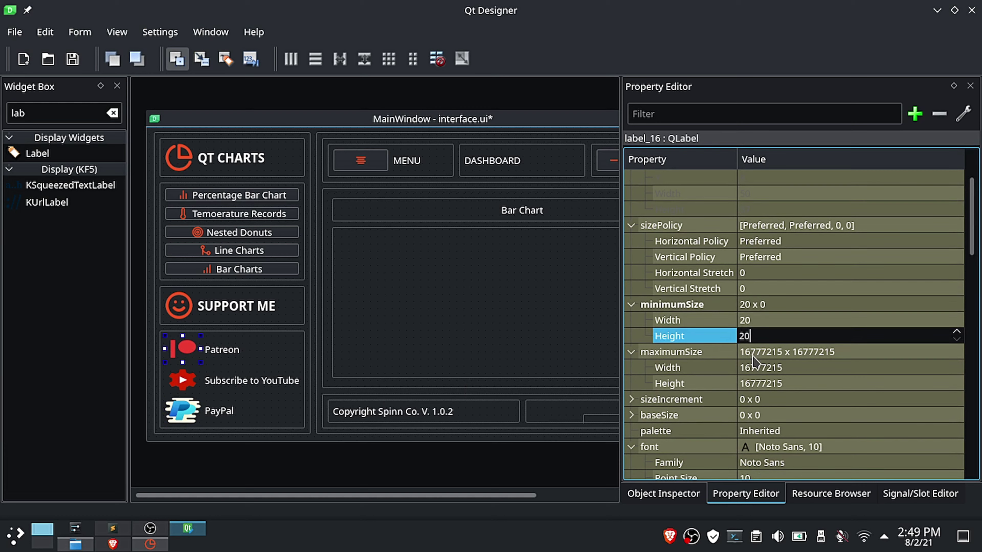
pyautogui.click(755, 366)
pyautogui.click(757, 384)
pyautogui.write('20')
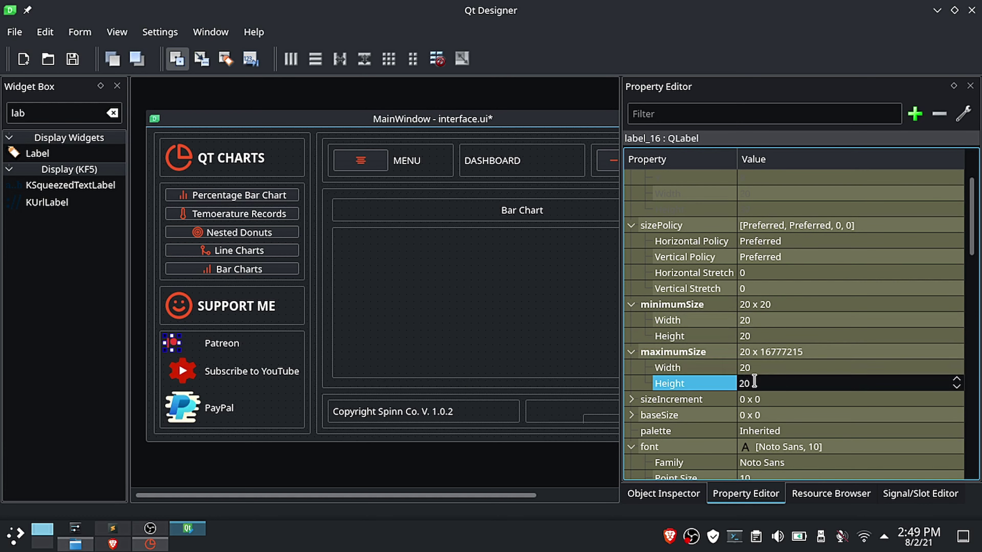
pyautogui.hotkey('shift', 'Tab')
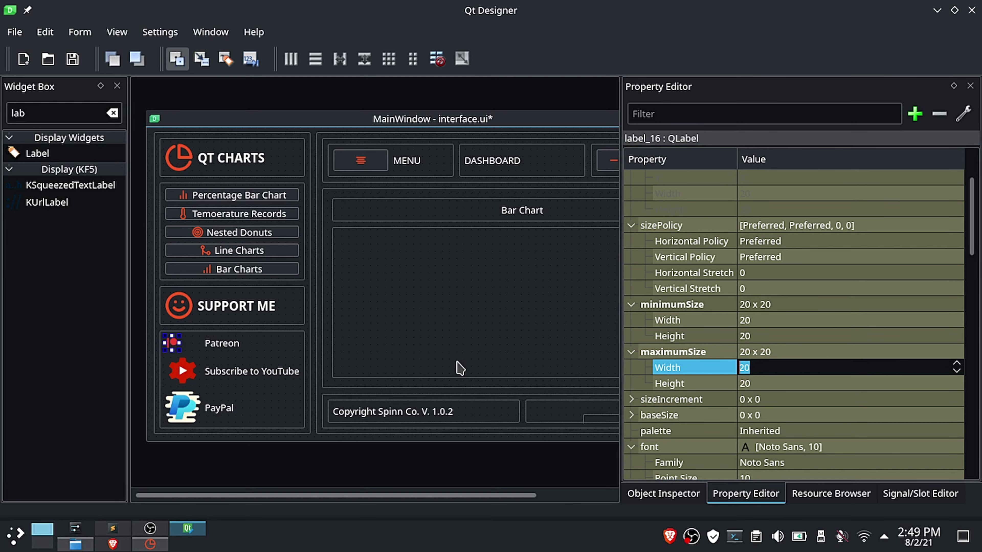
# Step: Compare the Patreon icon with the reference app and set its label's minimum and maximum size to 30 x 30
pyautogui.click(142, 546)
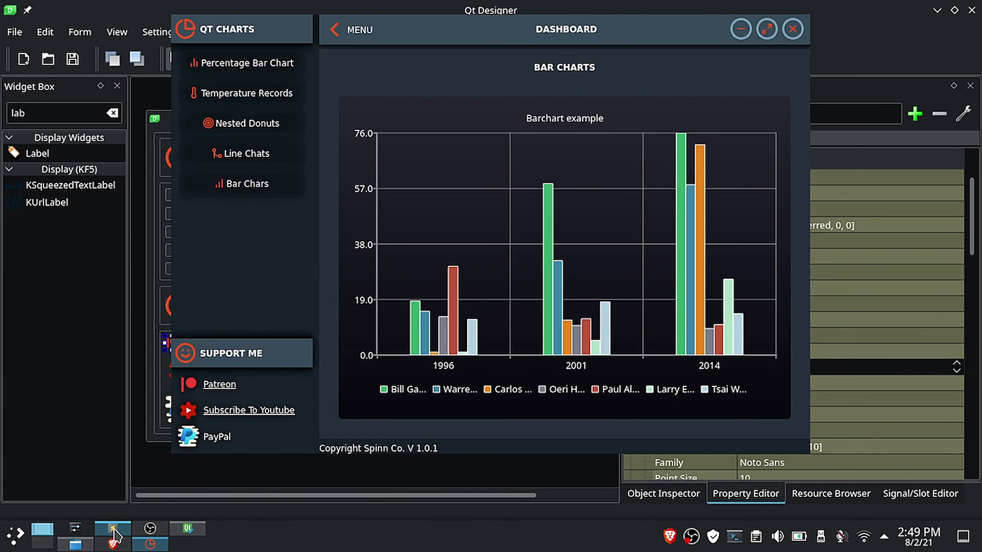
pyautogui.click(187, 528)
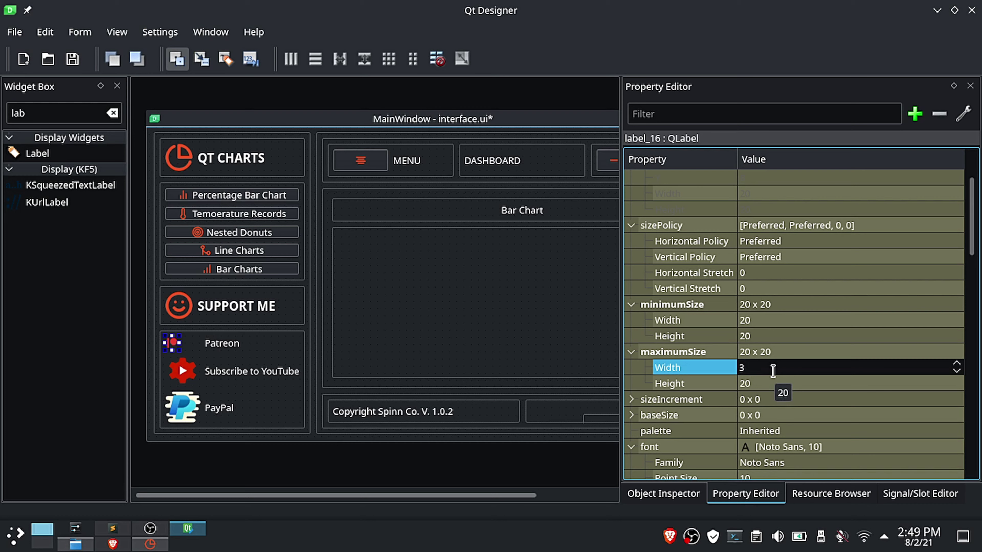
pyautogui.press('Tab')
pyautogui.write('30')
pyautogui.click(743, 338)
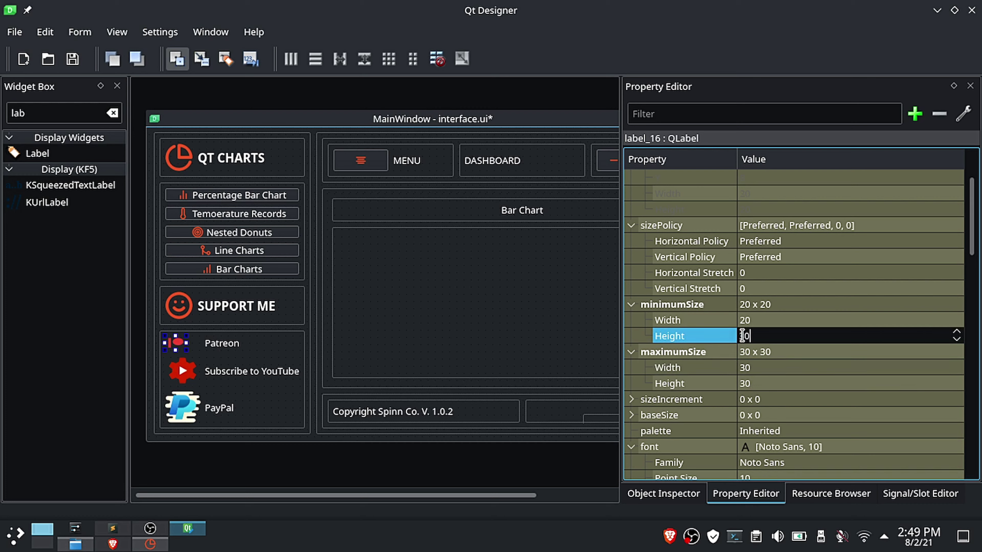
pyautogui.write('30')
pyautogui.click(763, 320)
pyautogui.write('30')
pyautogui.click(761, 338)
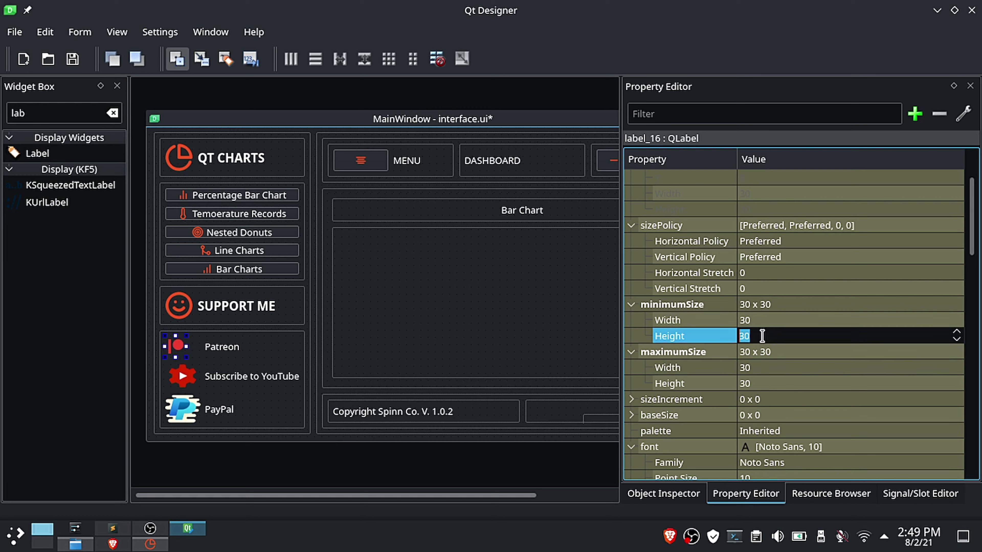
# Step: Set both the minimum and maximum size of the YouTube icon label to 30 x 30
pyautogui.click(186, 374)
pyautogui.click(759, 338)
pyautogui.write('30')
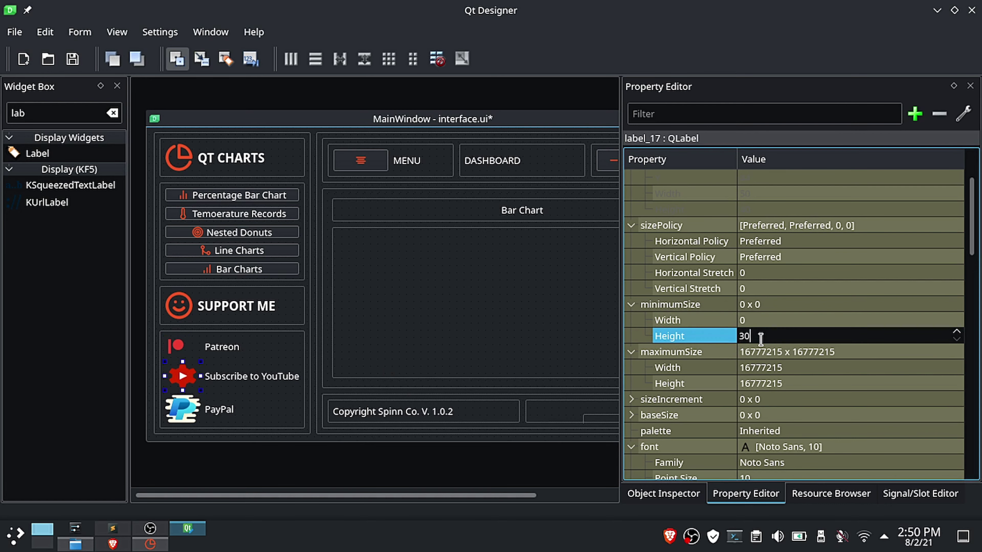
pyautogui.click(746, 320)
pyautogui.write('30')
pyautogui.click(761, 370)
pyautogui.write('30')
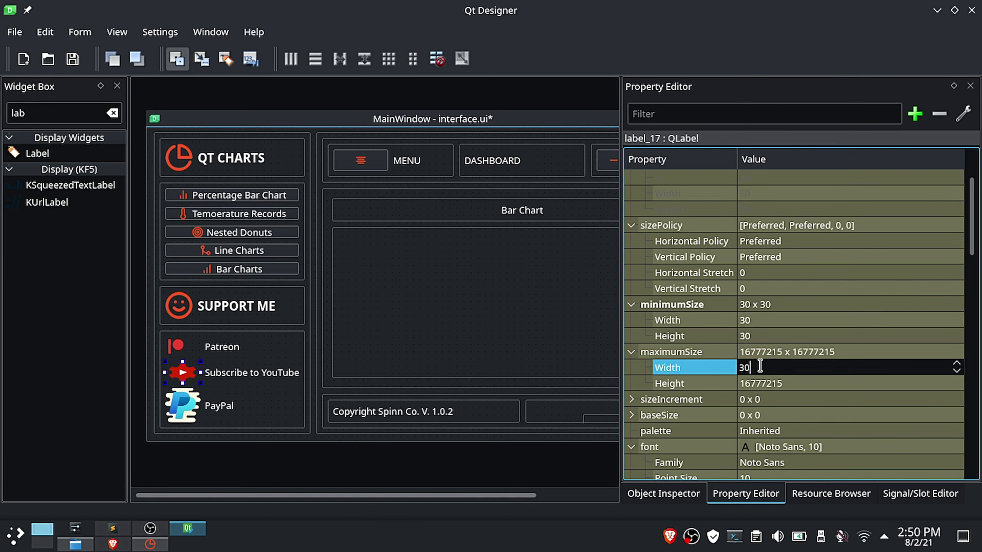
pyautogui.click(764, 386)
pyautogui.write('30')
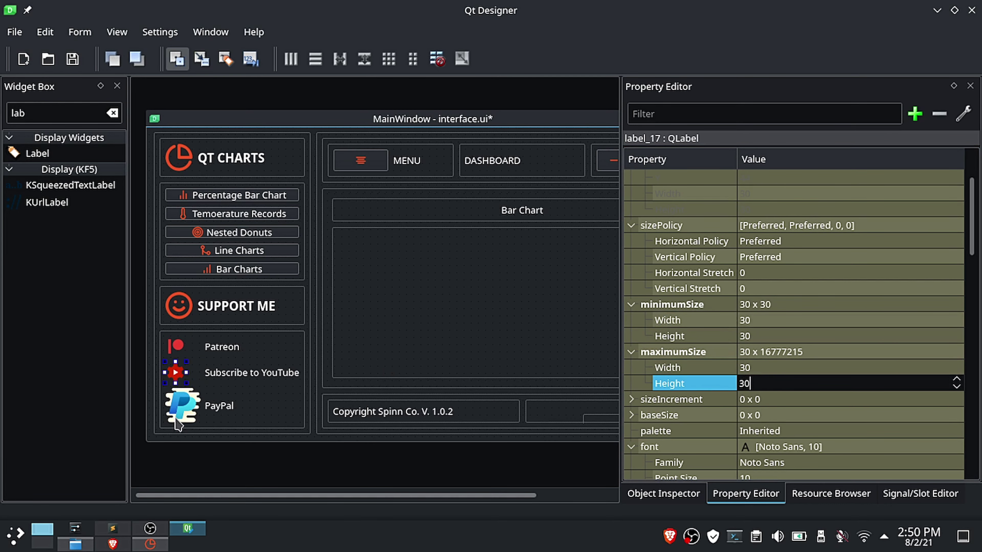
# Step: Set both the minimum and maximum size of the PayPal icon label to 30 x 30
pyautogui.click(178, 419)
pyautogui.click(767, 368)
pyautogui.click(766, 383)
pyautogui.write('3')
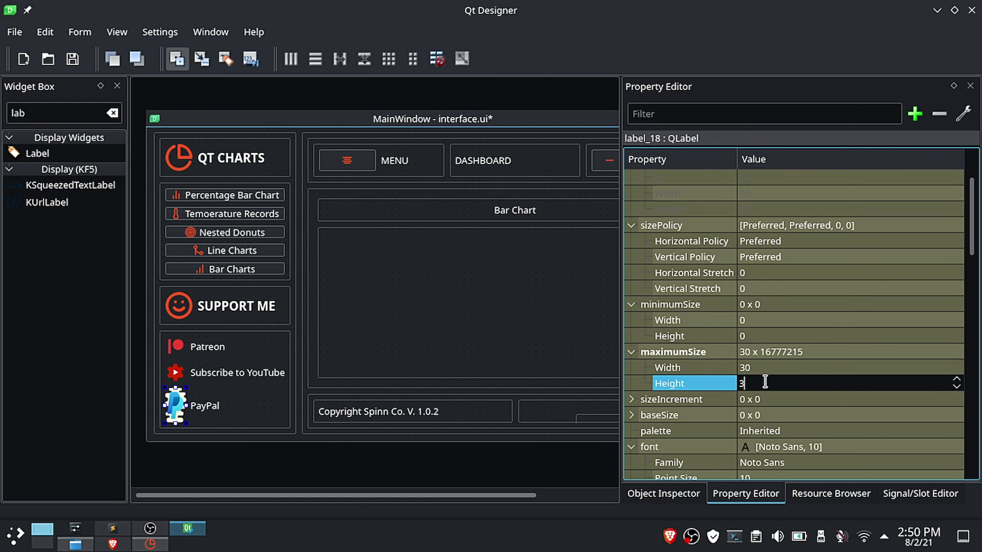
pyautogui.click(757, 336)
pyautogui.write('30')
pyautogui.click(753, 320)
pyautogui.write('3')
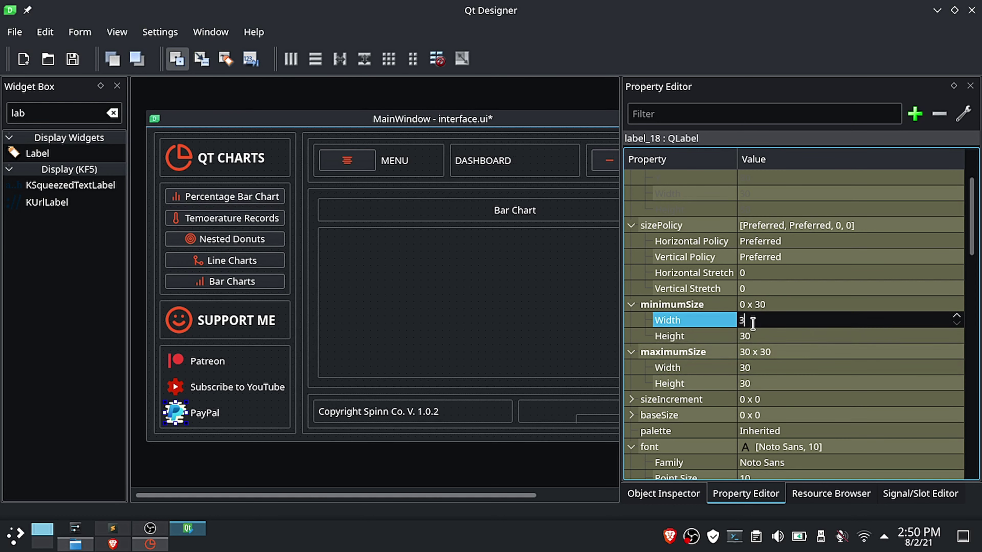
pyautogui.click(787, 338)
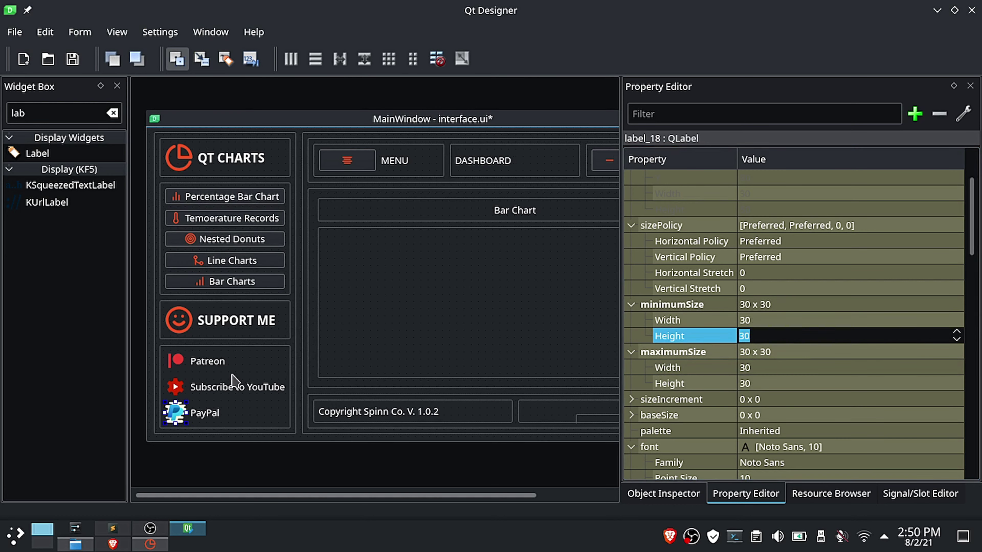
# Step: Save the changes to interface.ui
pyautogui.click(73, 59)
pyautogui.click(222, 365)
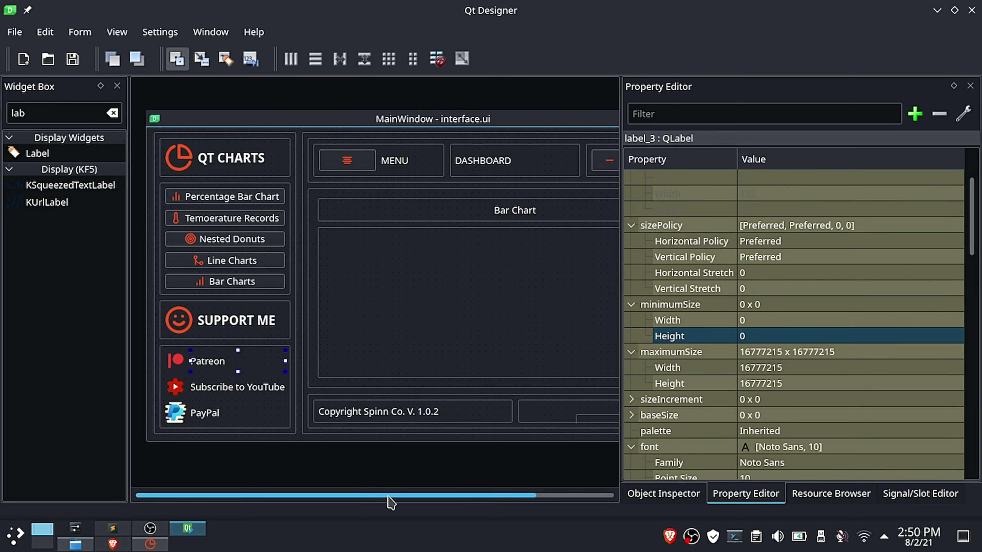
pyautogui.hscroll(3, 402, 495)
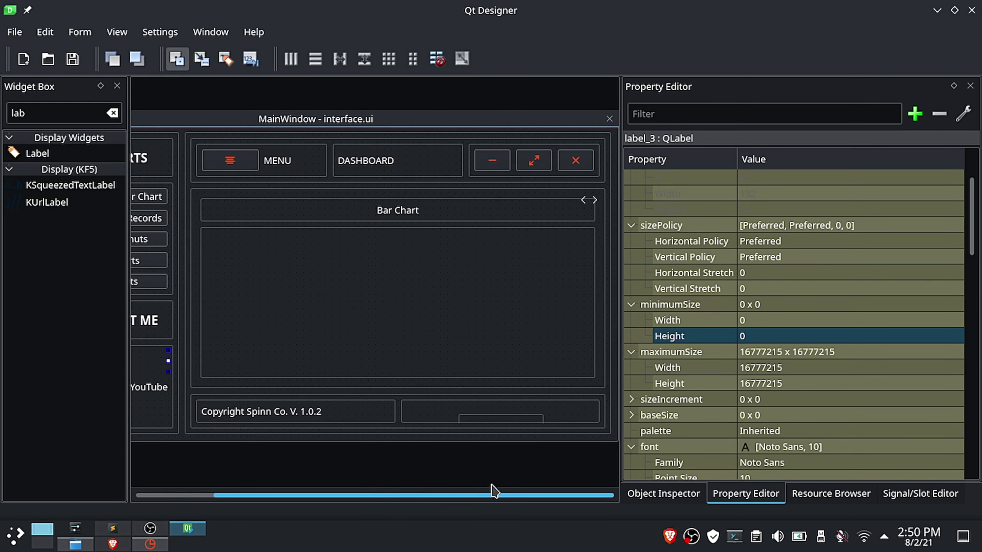
# Step: Widen the form area and open the style sheet editor for centralwidget
pyautogui.hscroll(-3, 495, 491)
pyautogui.hscroll(3, 488, 489)
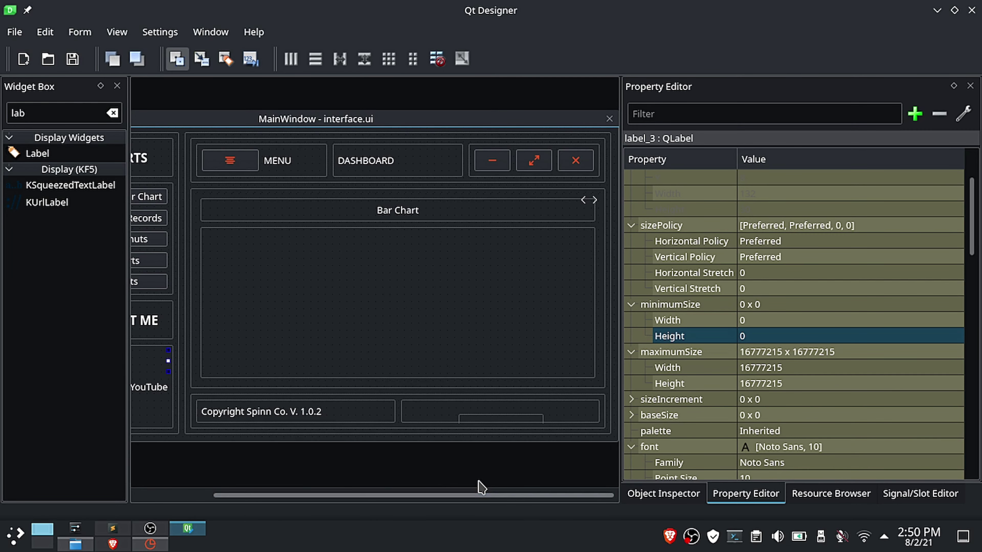
pyautogui.moveTo(620, 103); pyautogui.dragTo(748, 102)
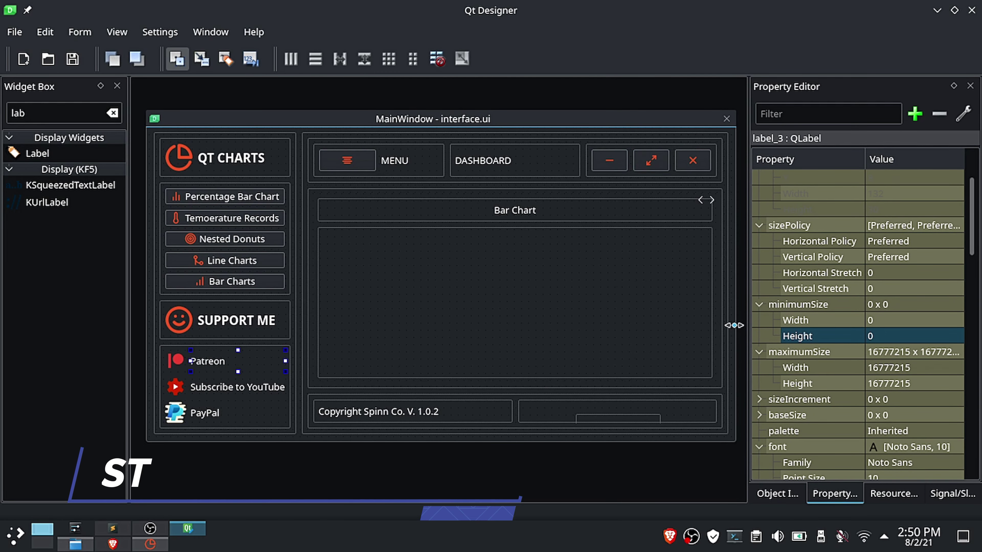
pyautogui.click(770, 494)
pyautogui.scroll(4, 793, 197)
pyautogui.click(774, 175)
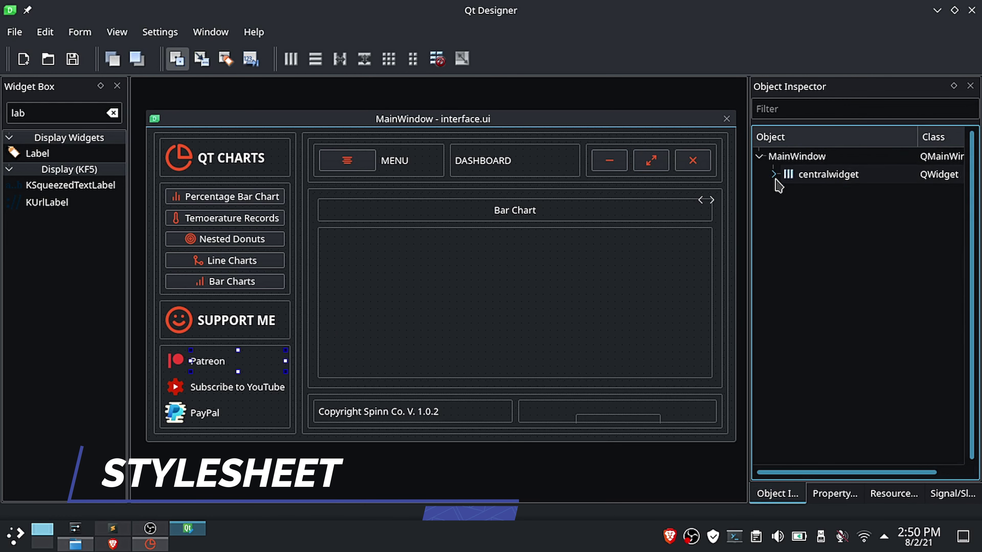
pyautogui.click(792, 179)
pyautogui.rightClick(791, 179)
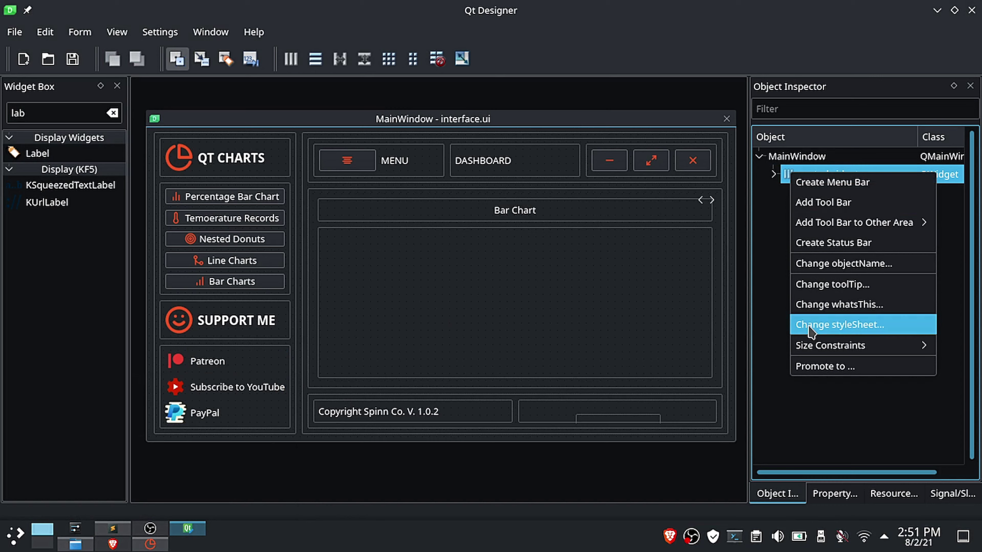
pyautogui.click(865, 325)
# Step: Switch to Sublime Text, collapse the charts folder and paste the copied style sheet into the untitled file
pyautogui.click(113, 528)
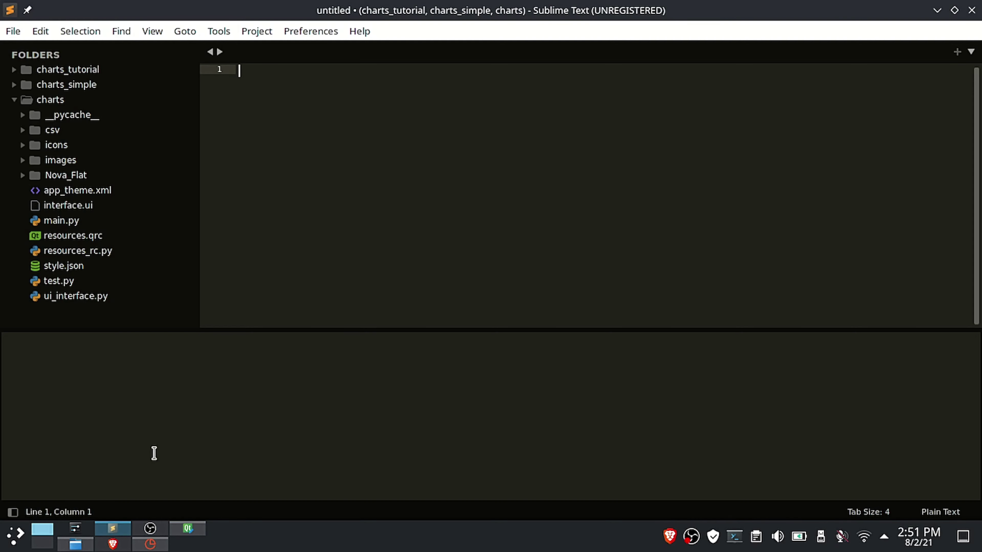
pyautogui.click(11, 100)
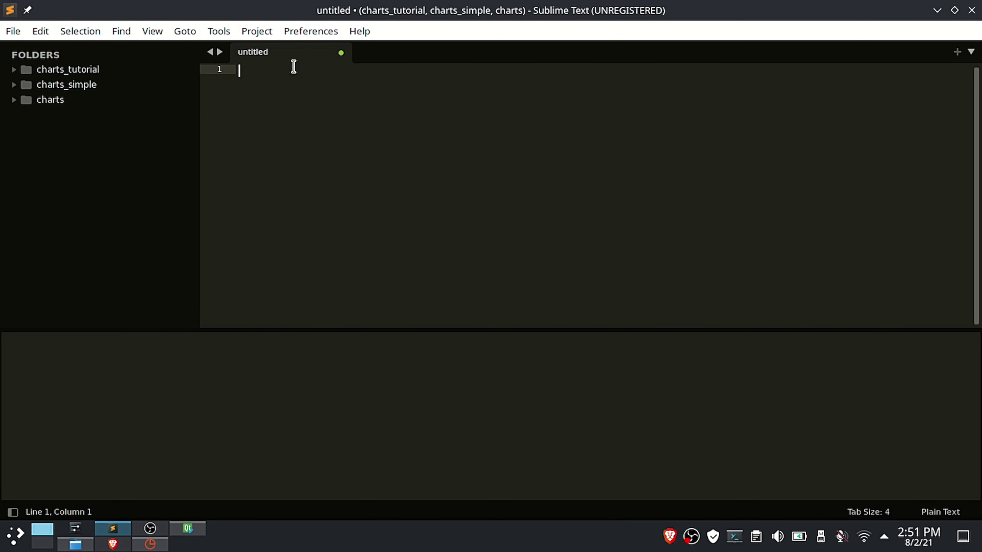
pyautogui.hotkey('ctrl', 'v')
pyautogui.scroll(3, 355, 209)
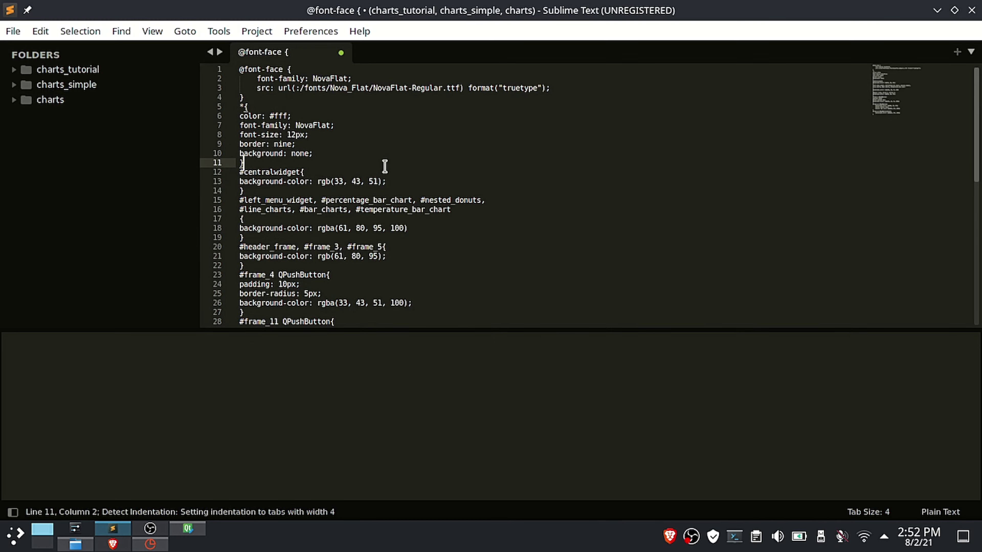
# Step: Enlarge the editor text, close the empty console area and look through the style sheet
pyautogui.hotkey('ctrl', '=')
pyautogui.hotkey('ctrl', '=')
pyautogui.hotkey('ctrl', '=')
pyautogui.hotkey('ctrl', '=')
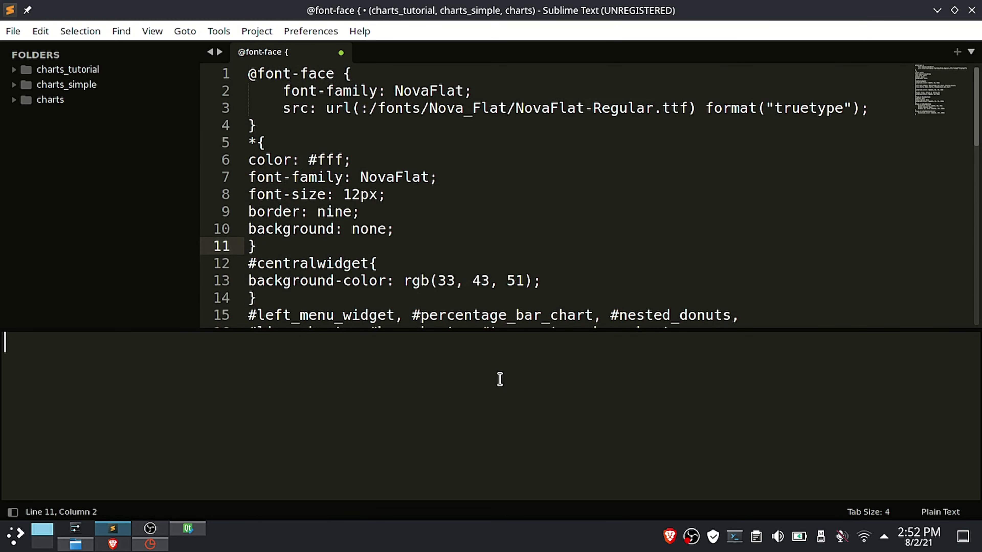
pyautogui.press('Escape')
pyautogui.scroll(-12, 460, 281)
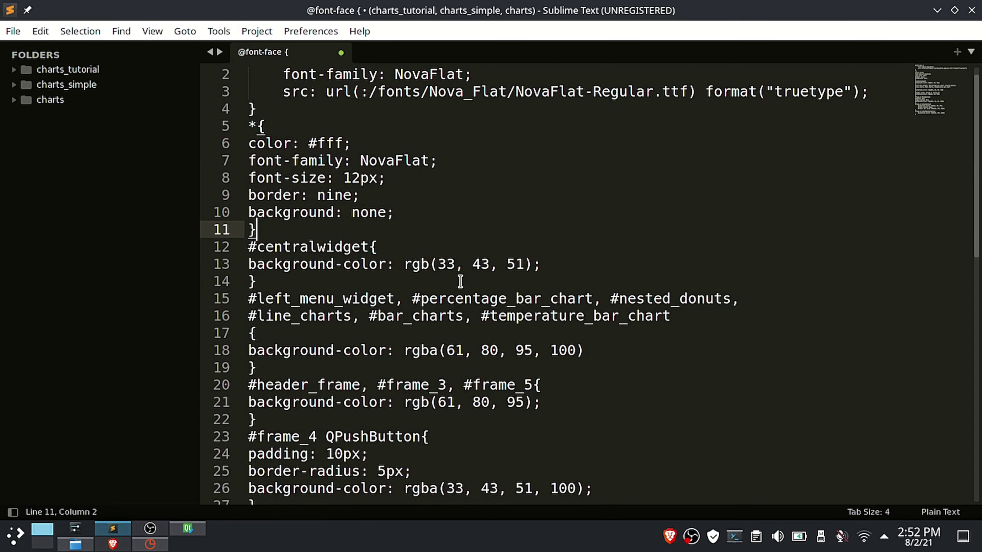
pyautogui.scroll(12, 460, 281)
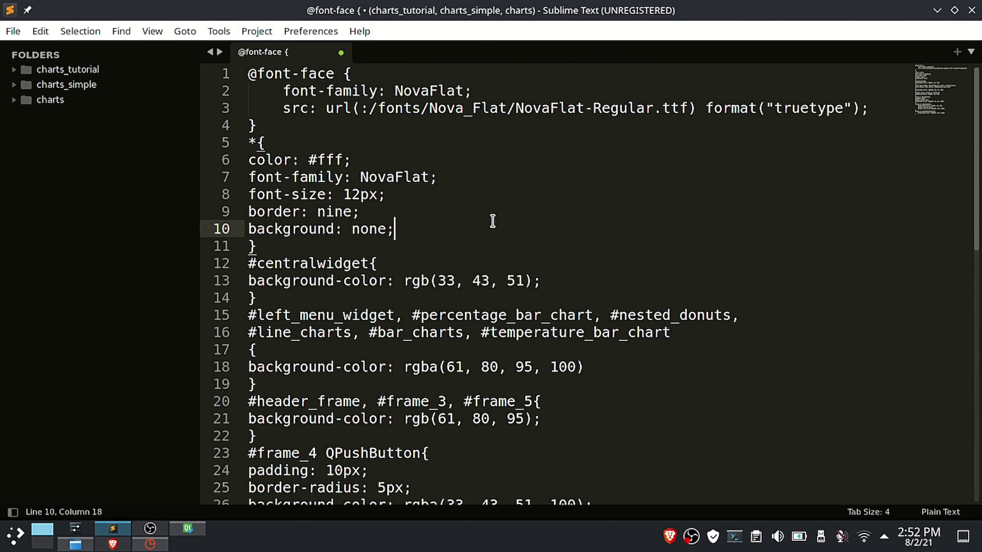
# Step: Copy the entire style sheet, paste it into centralwidget's style sheet editor in Qt Designer, review it and apply it
pyautogui.hotkey('ctrl', 'a')
pyautogui.hotkey('ctrl', 'c')
pyautogui.click(155, 544)
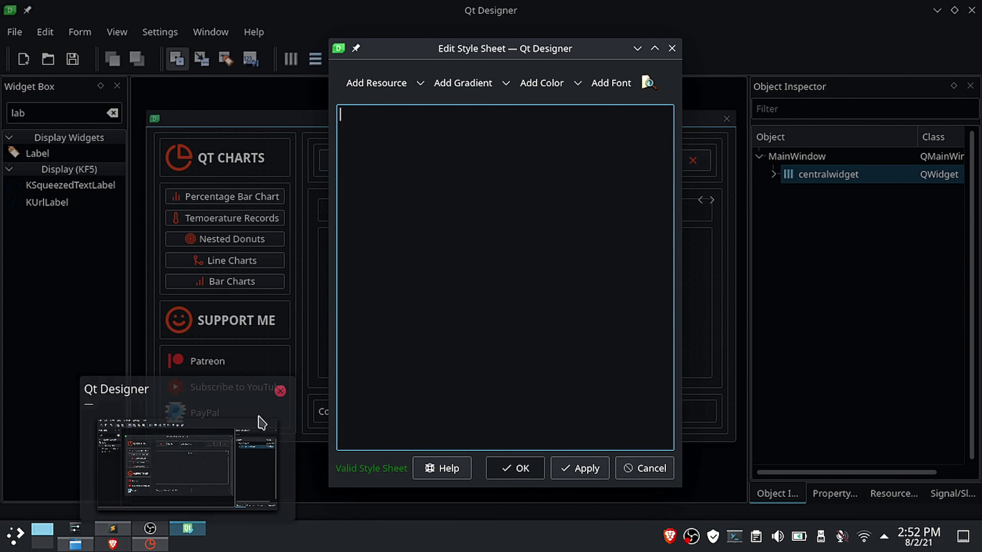
pyautogui.hotkey('ctrl', 'v')
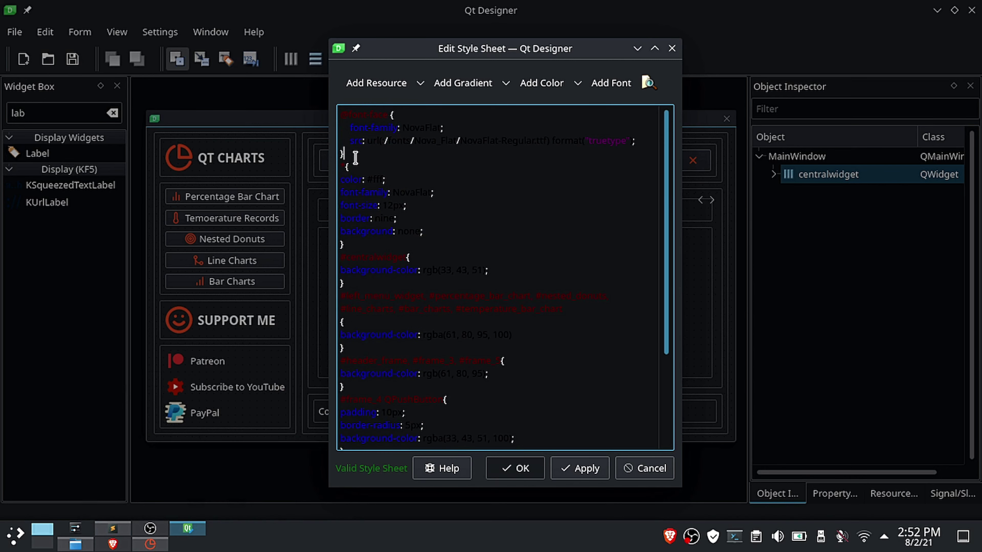
pyautogui.moveTo(355, 157); pyautogui.dragTo(321, 121)
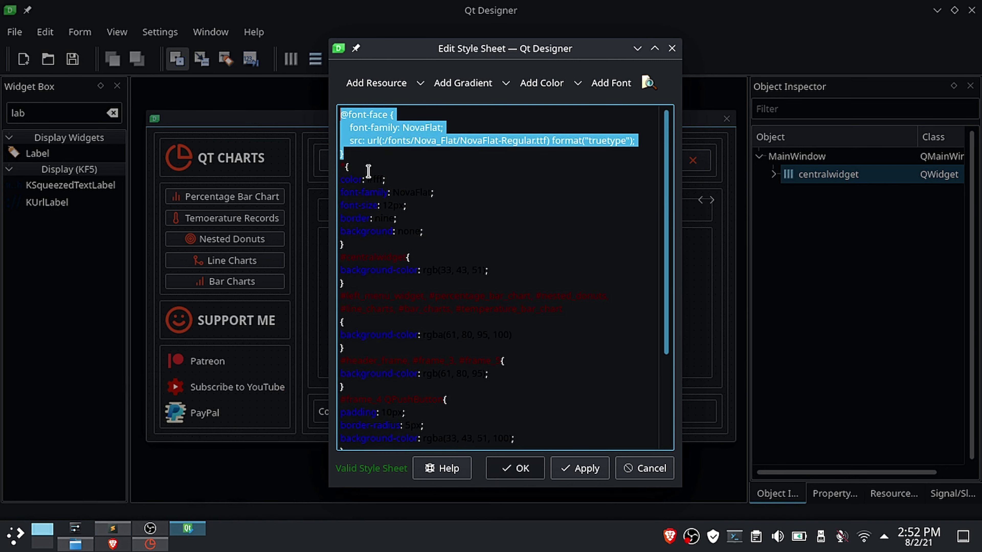
pyautogui.click(350, 166)
pyautogui.moveTo(340, 176); pyautogui.dragTo(343, 468)
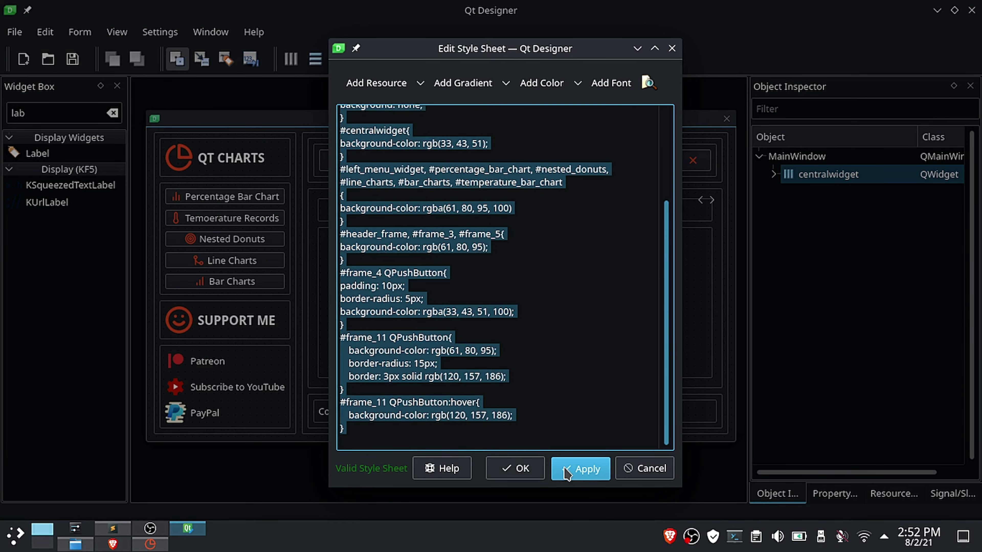
pyautogui.click(580, 468)
pyautogui.click(515, 468)
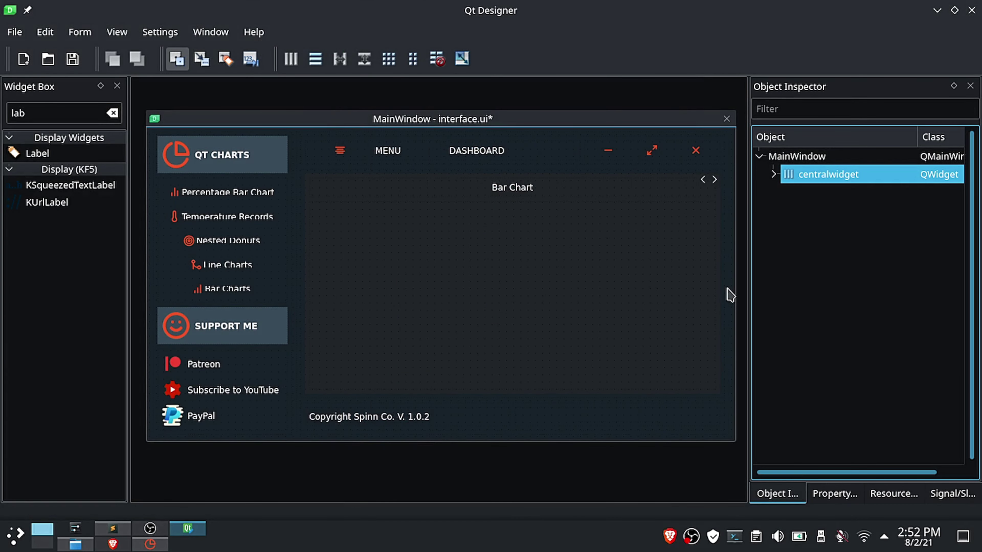
# Step: Open the resource file for editing and add a new prefix named fonts to resources.qrc
pyautogui.moveTo(749, 364); pyautogui.dragTo(613, 369)
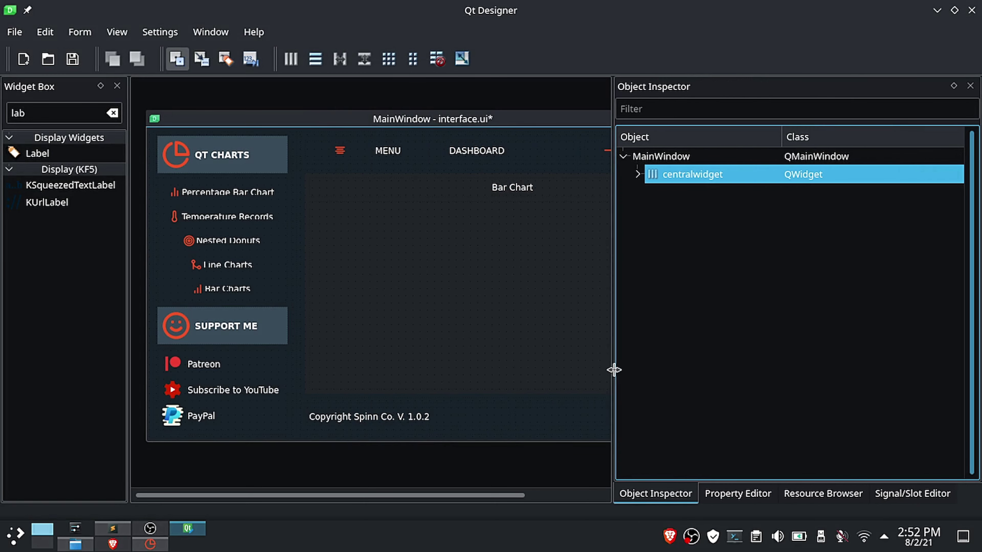
pyautogui.click(803, 495)
pyautogui.click(629, 113)
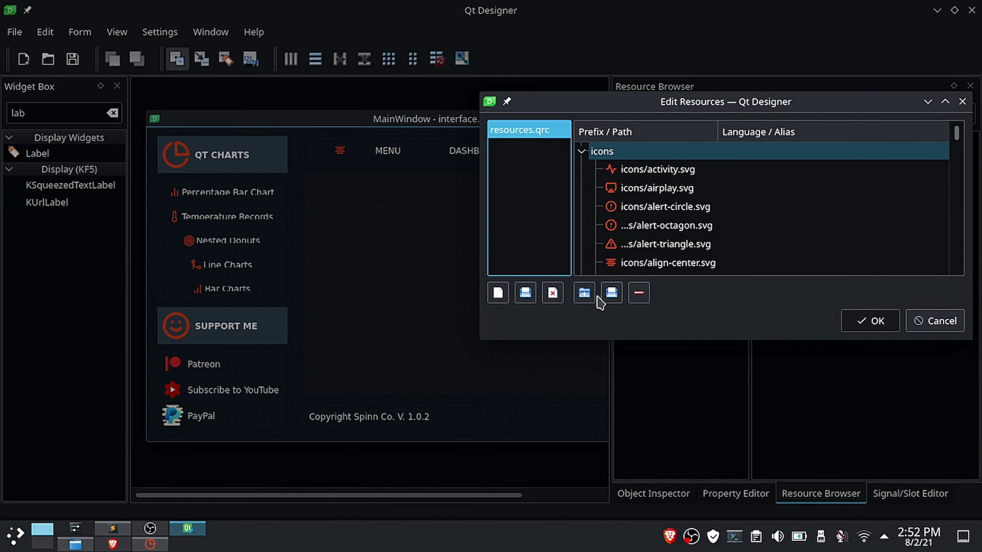
pyautogui.click(584, 292)
pyautogui.write('fonts')
pyautogui.press('Return')
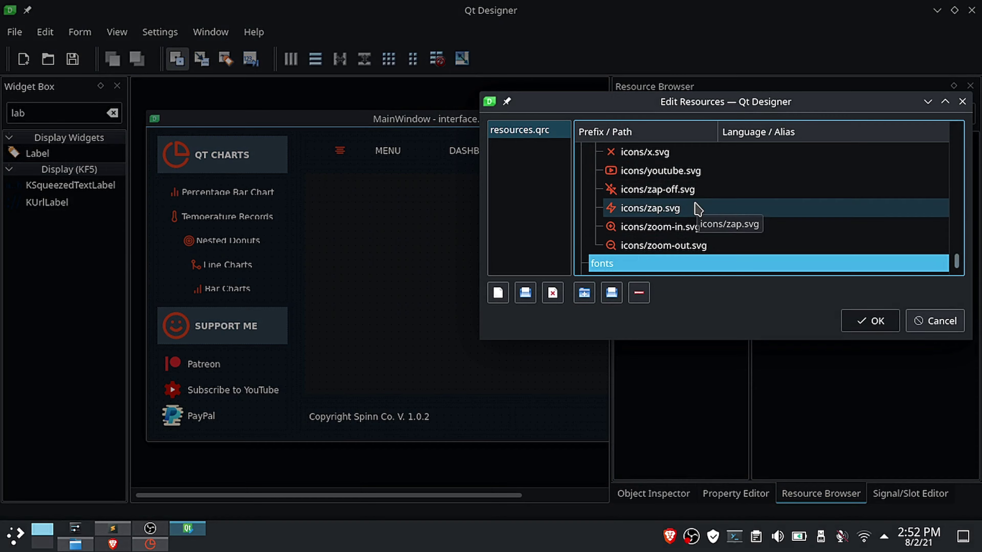
# Step: Add NovaFlat-Regular.ttf from the Nova_Flat folder to the fonts prefix, accept the resources and save the form
pyautogui.click(611, 292)
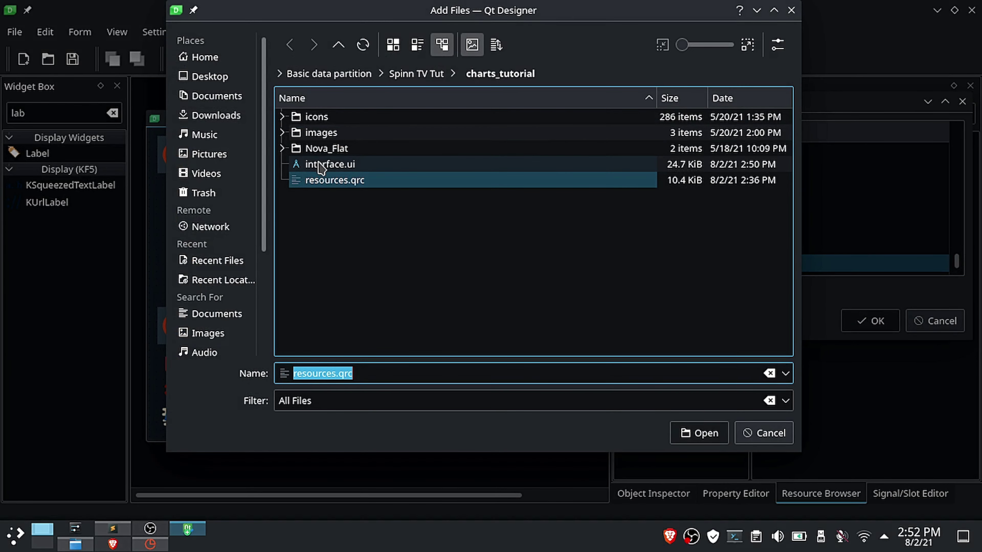
pyautogui.doubleClick(326, 148)
pyautogui.click(328, 117)
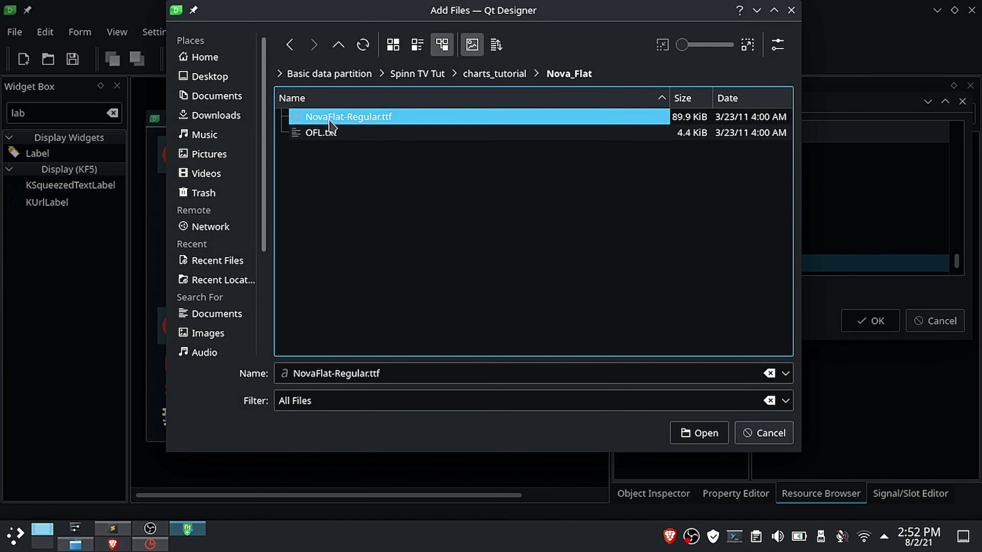
pyautogui.click(699, 433)
pyautogui.click(871, 321)
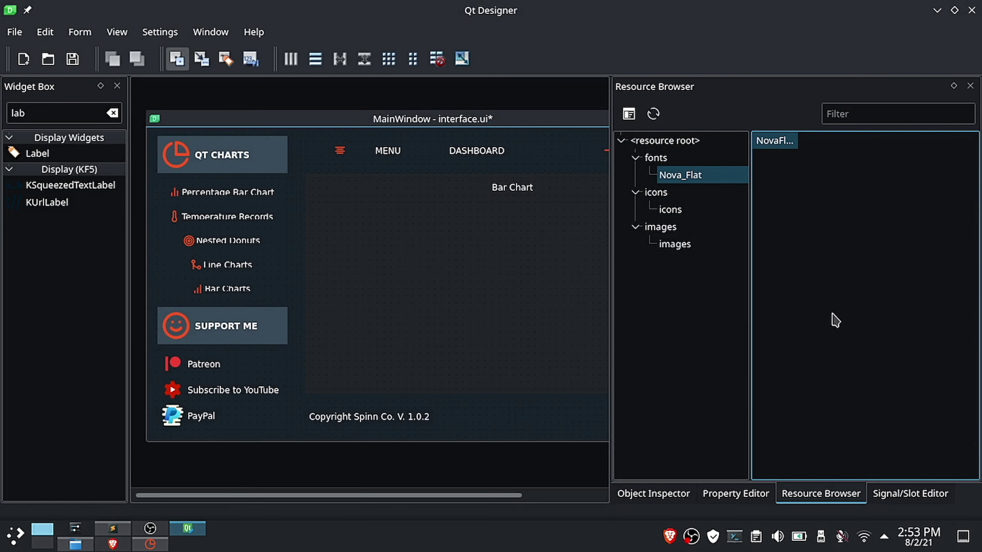
pyautogui.click(662, 495)
pyautogui.click(72, 59)
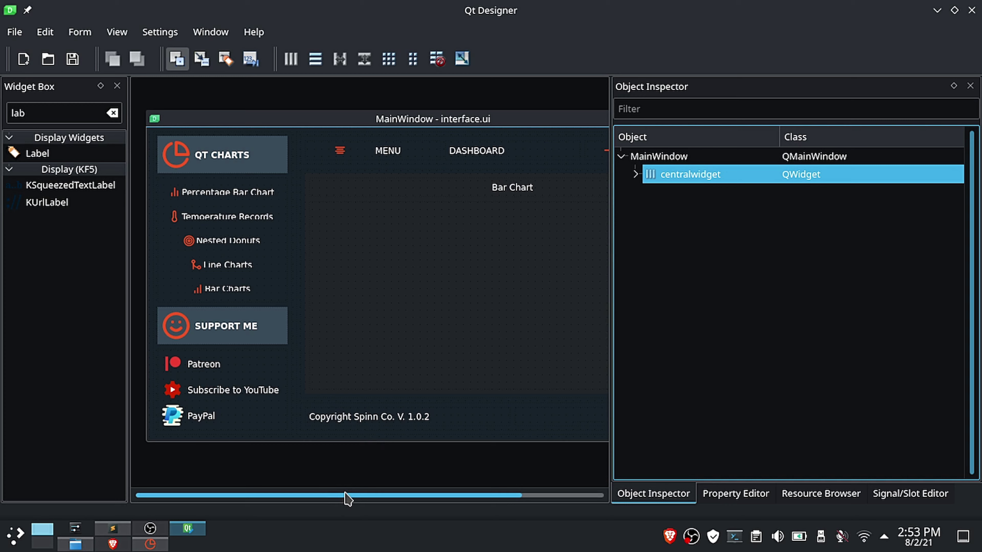
# Step: Widen the form area again and make the MainWindow form taller so the menu buttons fit
pyautogui.moveTo(348, 499); pyautogui.dragTo(475, 481)
pyautogui.hscroll(-3, 469, 480)
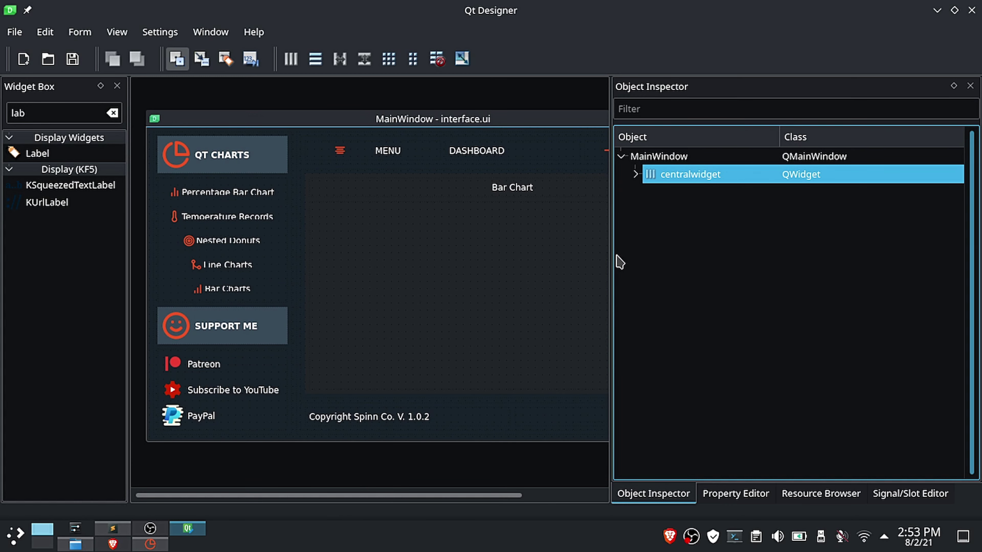
pyautogui.moveTo(609, 251); pyautogui.dragTo(728, 251)
pyautogui.moveTo(574, 116)
pyautogui.mouseDown()
pyautogui.moveTo(541, 125)
pyautogui.moveTo(565, 113)
pyautogui.mouseUp()
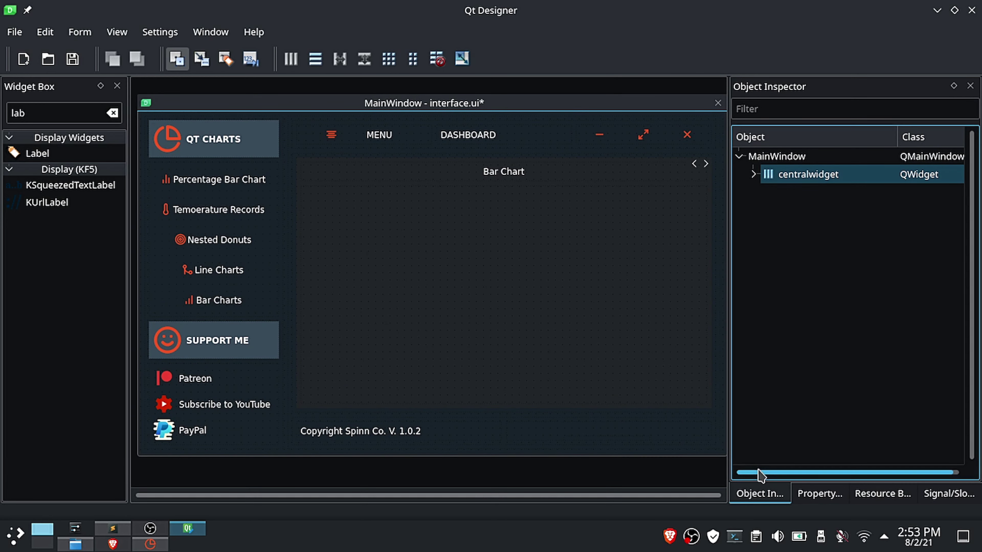
# Step: Expand centralwidget in the object tree to list its child frames, keeping the first frame collapsed
pyautogui.click(806, 180)
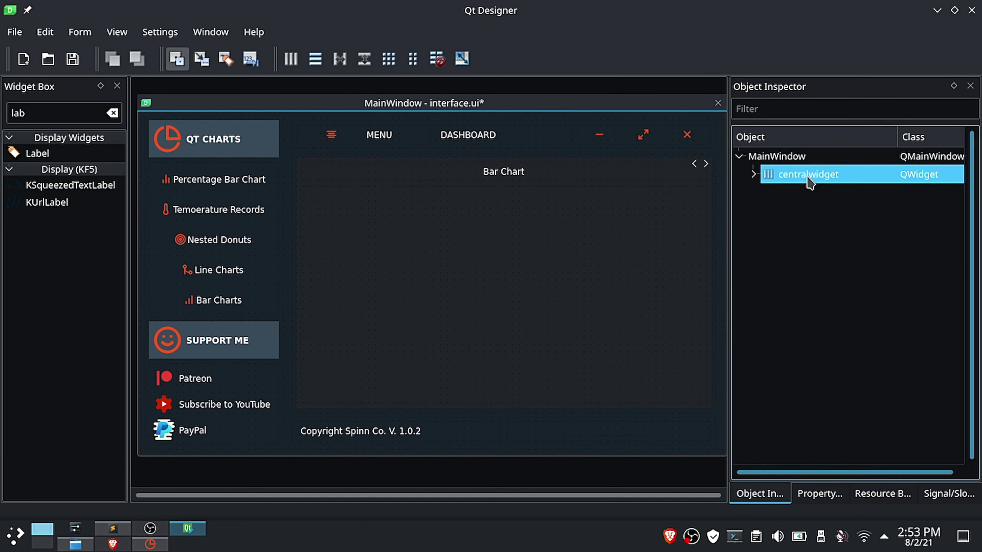
pyautogui.rightClick(809, 181)
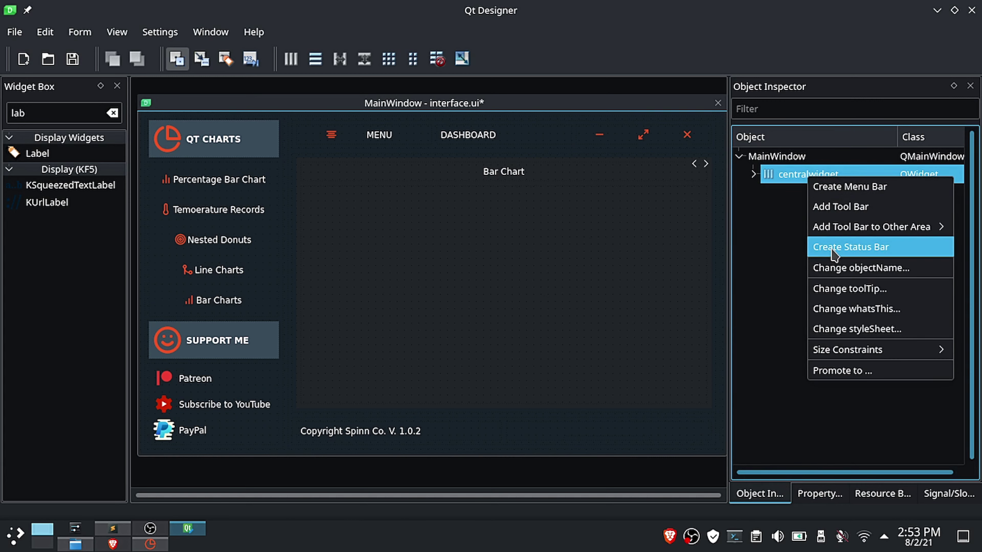
pyautogui.click(754, 174)
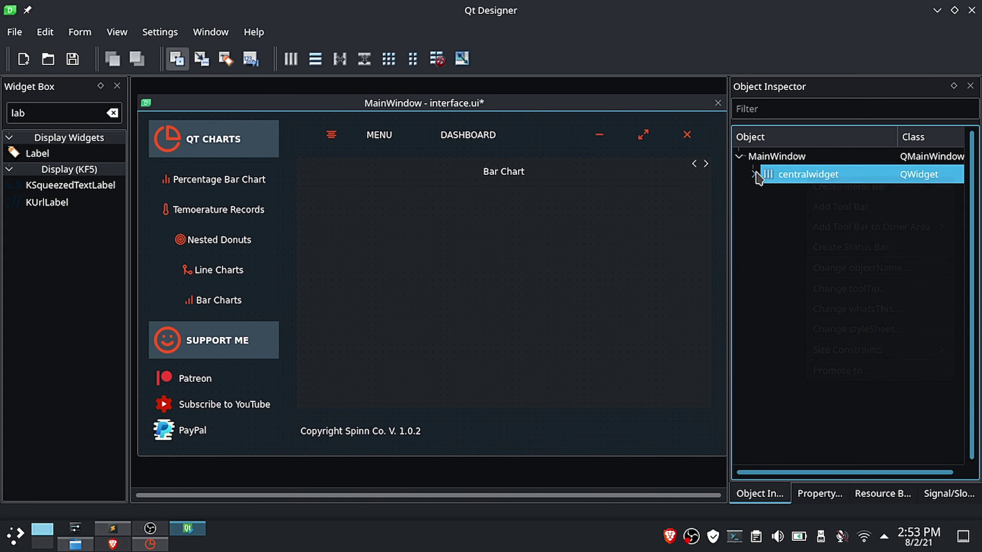
pyautogui.click(754, 174)
pyautogui.click(766, 193)
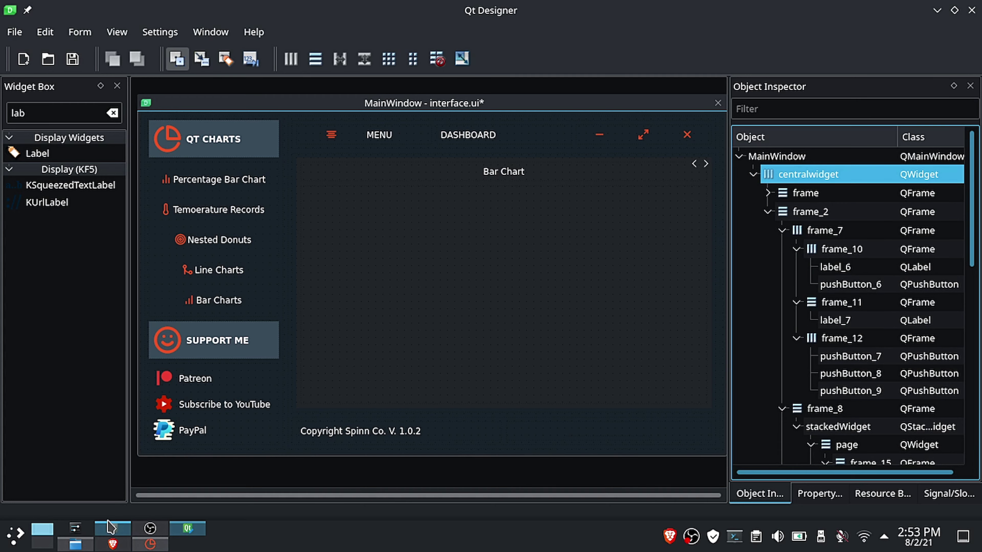
pyautogui.click(110, 528)
pyautogui.click(476, 199)
pyautogui.moveTo(248, 74); pyautogui.dragTo(373, 131)
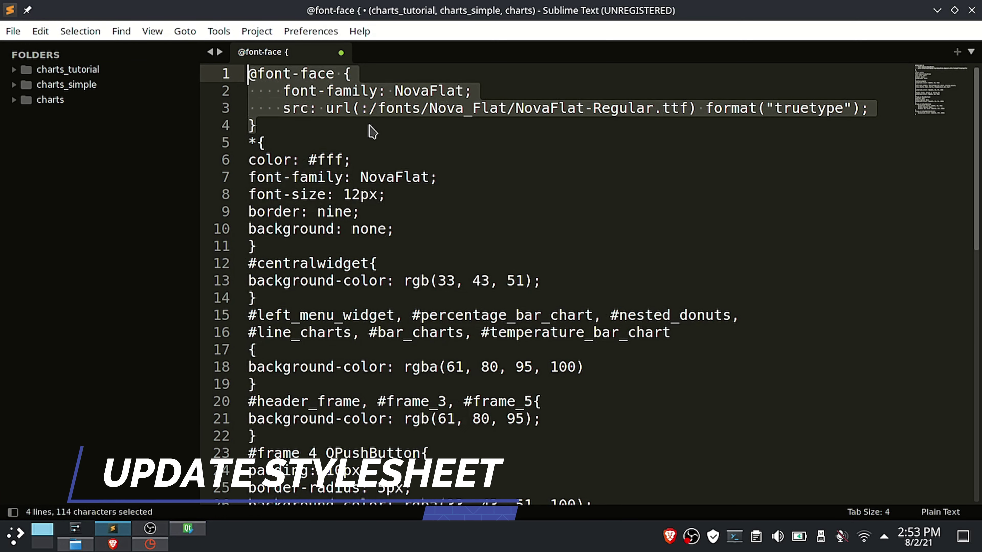
pyautogui.click(373, 131)
pyautogui.moveTo(263, 246); pyautogui.dragTo(248, 142)
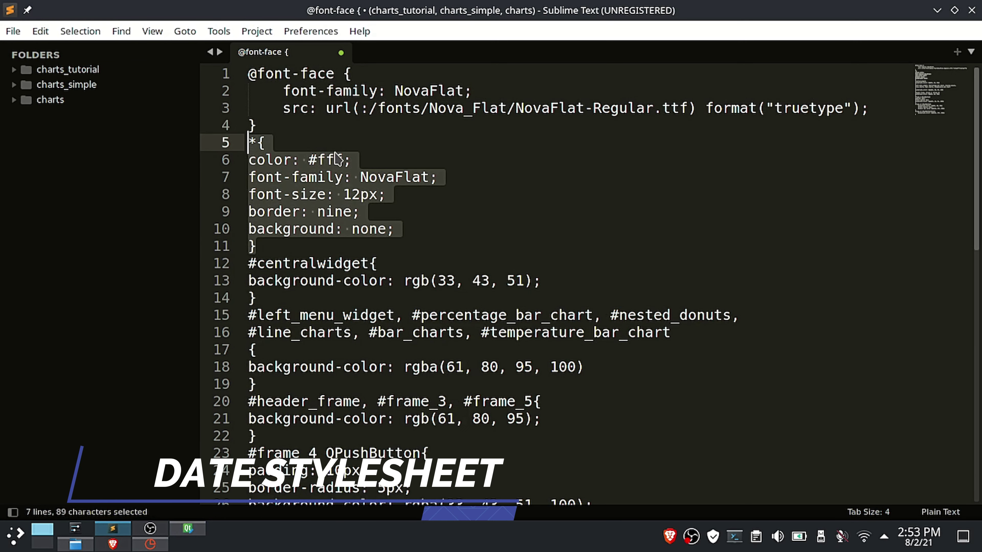
pyautogui.hotkey('ctrl', '+')
pyautogui.scroll(-1, 322, 300)
pyautogui.hotkey('ctrl', '+')
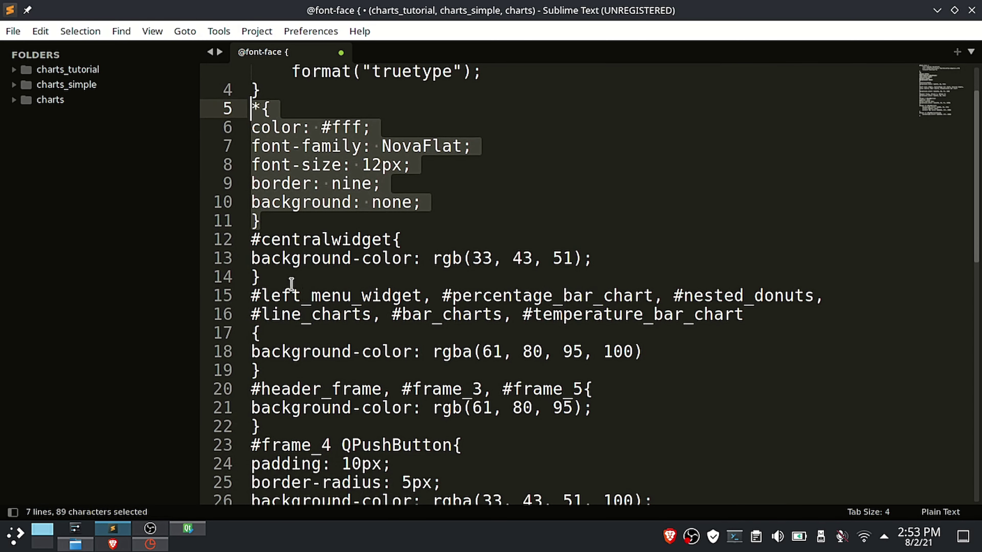
pyautogui.moveTo(261, 276); pyautogui.dragTo(257, 245)
pyautogui.click(188, 529)
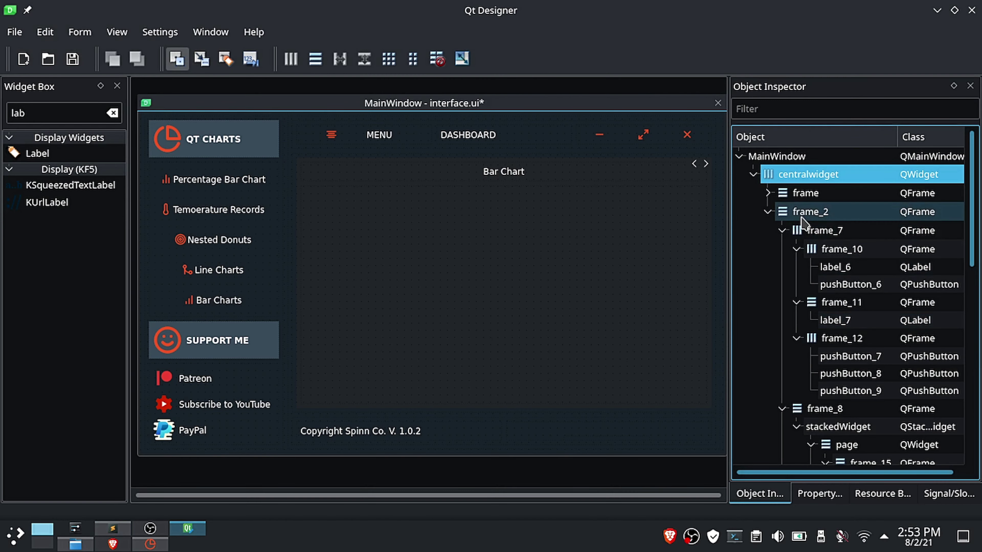
# Step: Switch to Sublime Text and copy the name left_menu_widget from the selector list on line 15 of the style sheet
pyautogui.click(113, 529)
pyautogui.click(328, 267)
pyautogui.scroll(-3, 328, 267)
pyautogui.click(348, 120)
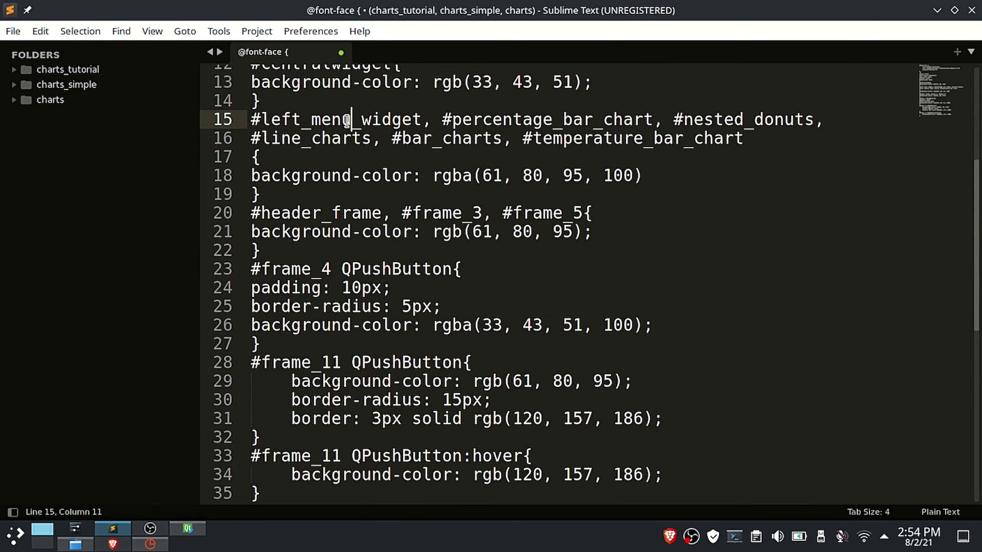
pyautogui.doubleClick(347, 121)
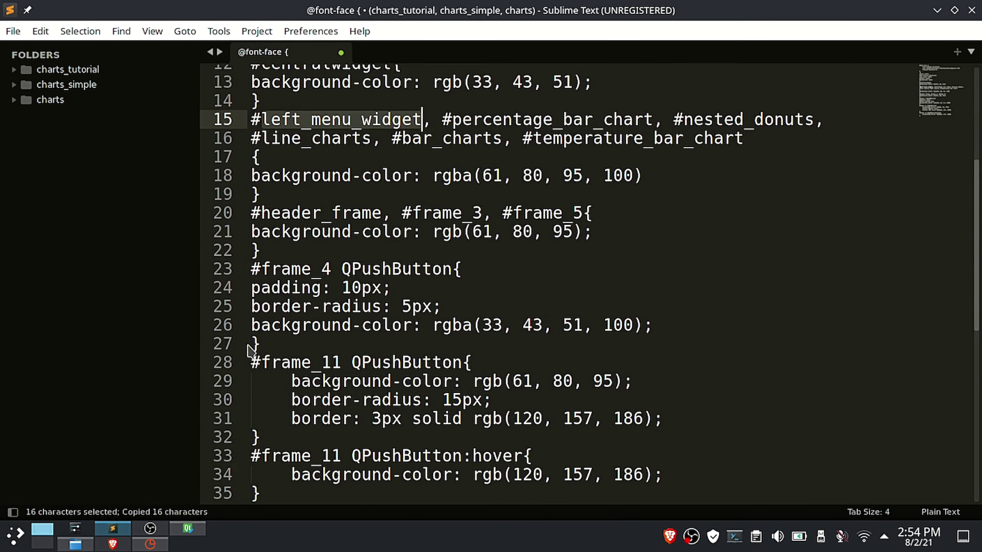
# Step: Switch to Qt Designer and morph the frame holding the whole side menu, named frame, from a QFrame into a QWidget
pyautogui.click(194, 532)
pyautogui.click(293, 271)
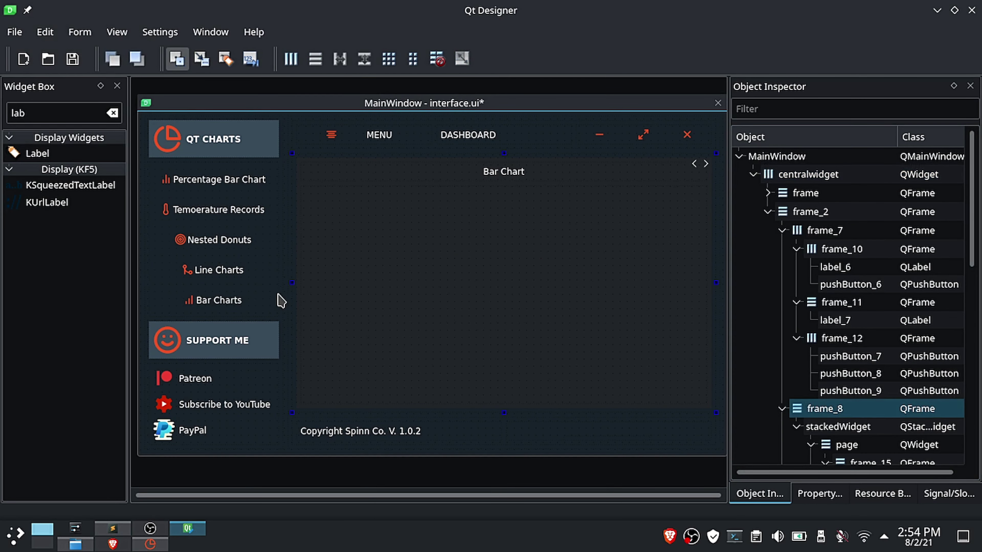
pyautogui.click(783, 266)
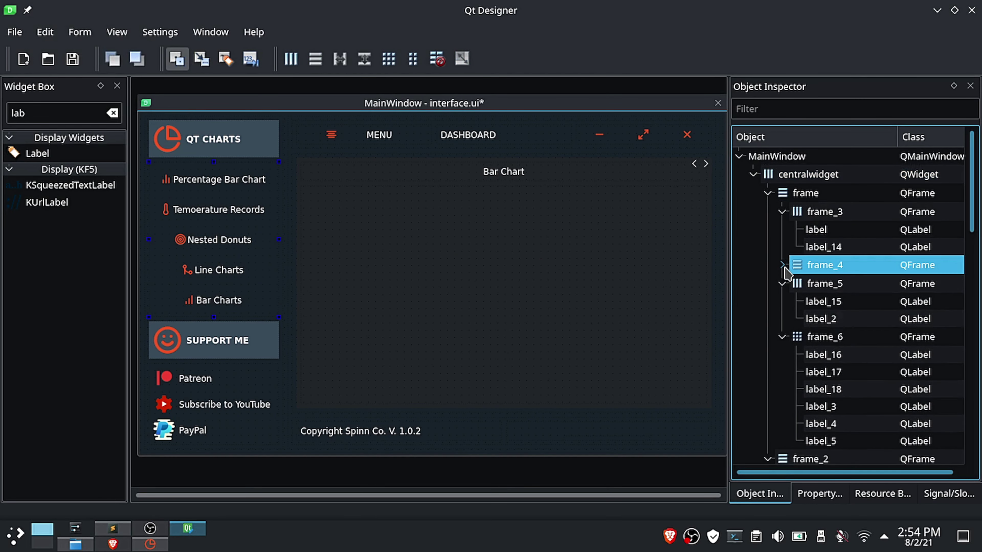
pyautogui.click(782, 212)
pyautogui.click(807, 197)
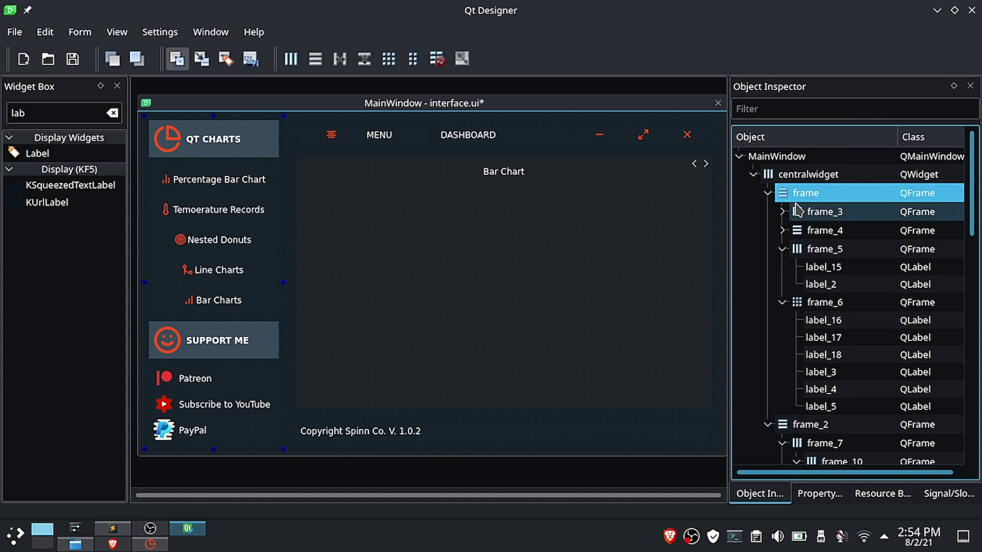
pyautogui.rightClick(792, 196)
pyautogui.moveTo(792, 231)
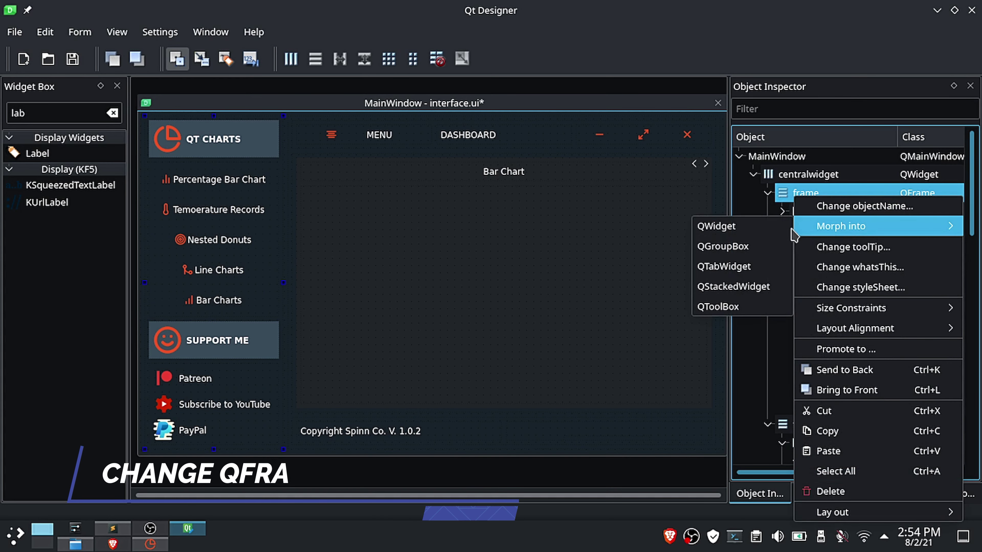
pyautogui.click(734, 226)
# Step: Rename the morphed side-menu widget to left_menu_widget in the object tree
pyautogui.scroll(-5, 799, 248)
pyautogui.doubleClick(808, 231)
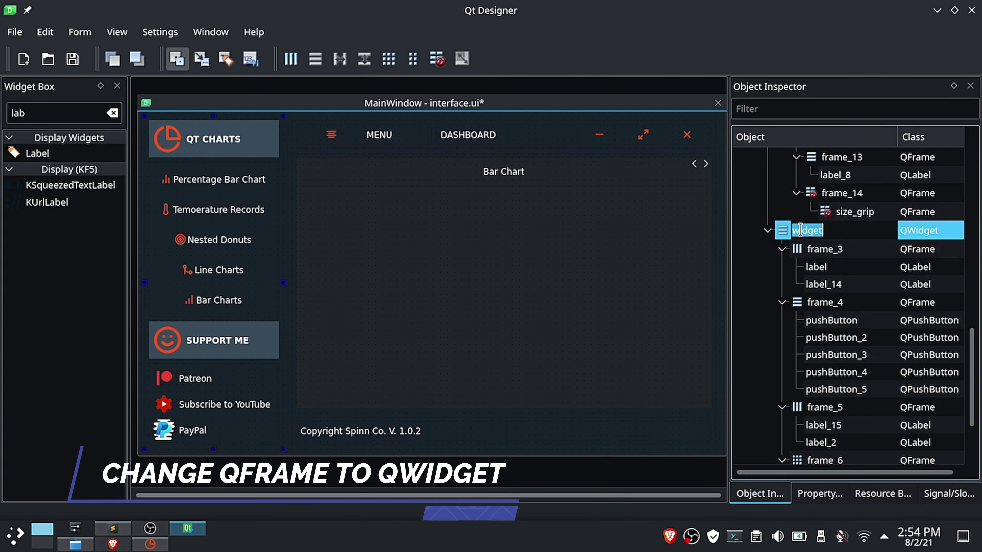
pyautogui.write('left_menu_widget')
pyautogui.click(817, 244)
pyautogui.click(826, 231)
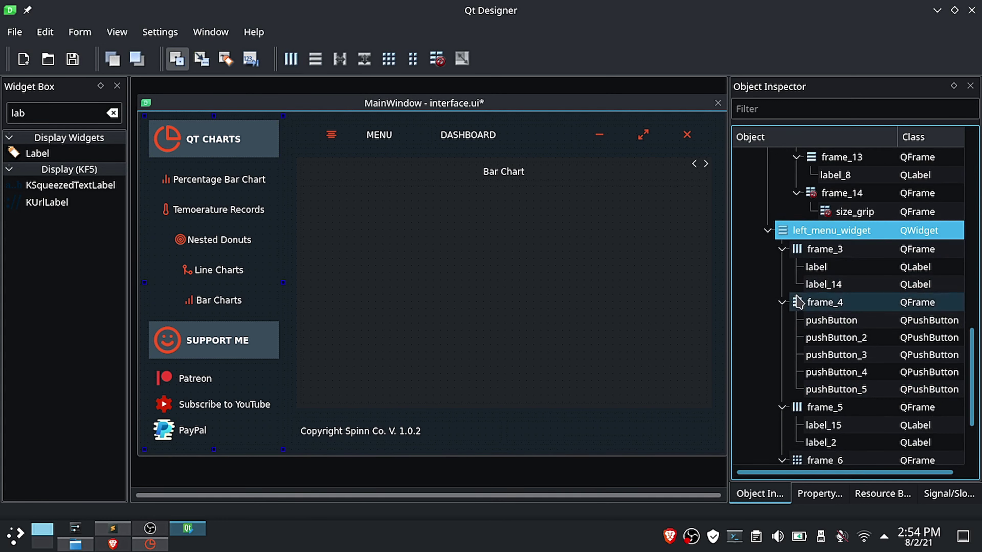
# Step: Collapse frame_4 and frame_3 under left_menu_widget in the object tree, keeping left_menu_widget selected
pyautogui.click(782, 302)
pyautogui.click(782, 249)
pyautogui.click(798, 267)
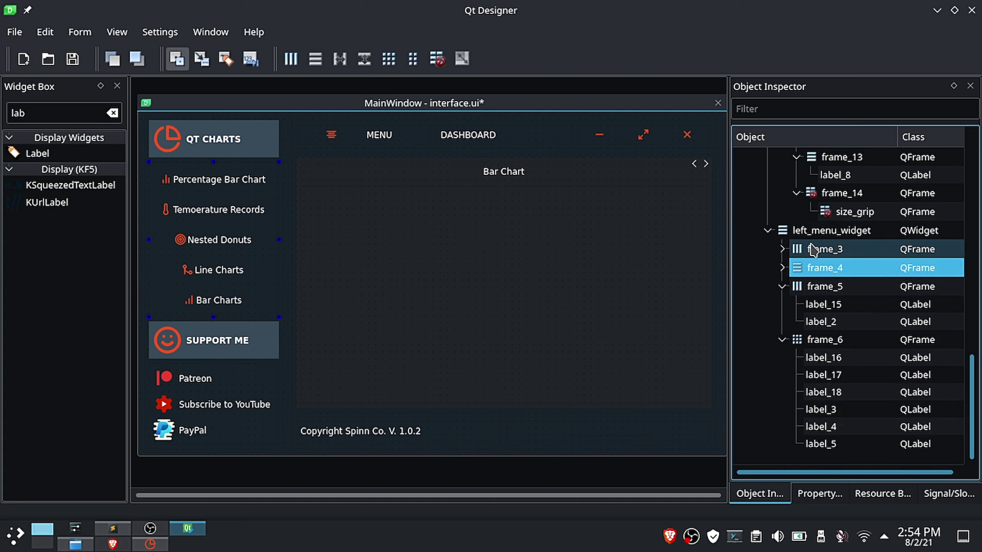
pyautogui.click(827, 231)
# Step: Copy percentage_bar_chart from the style sheet in Sublime Text and give that name to the stacked widget's first page in Qt Designer
pyautogui.click(112, 528)
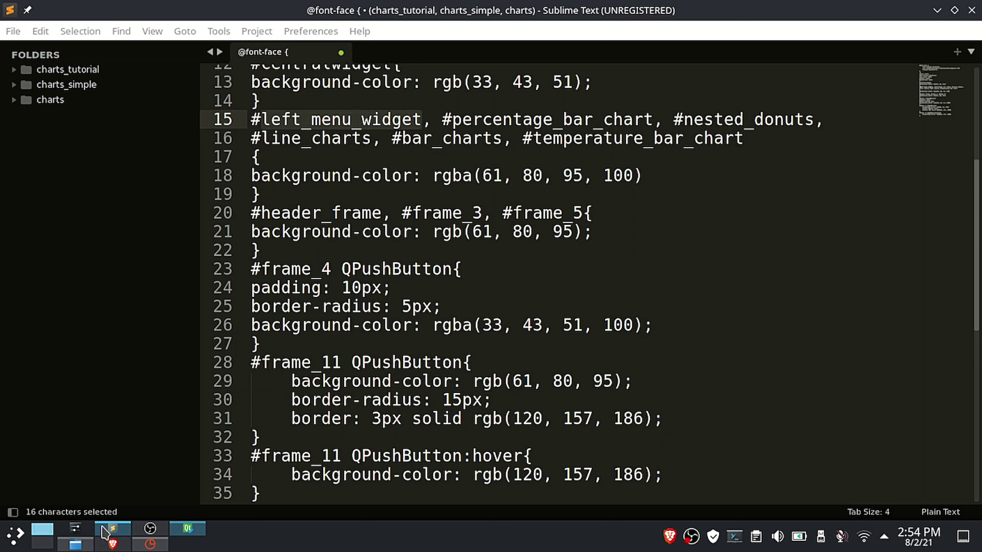
pyautogui.doubleClick(500, 121)
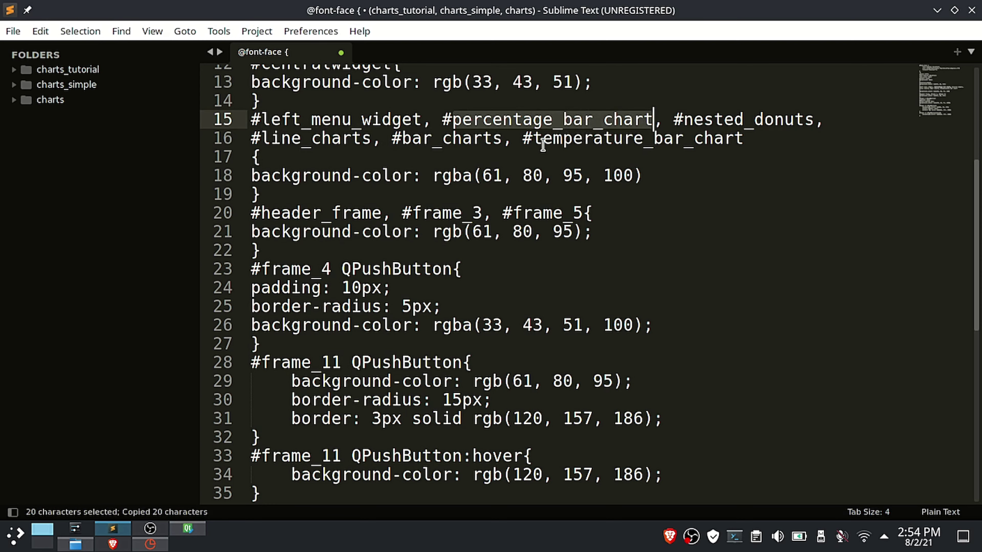
pyautogui.moveTo(157, 545)
pyautogui.click(170, 444)
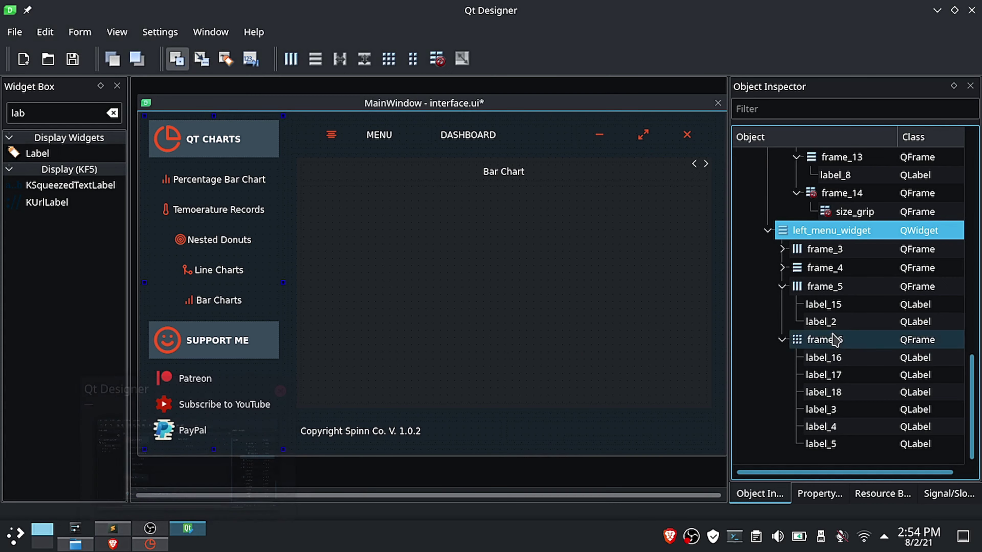
pyautogui.click(504, 298)
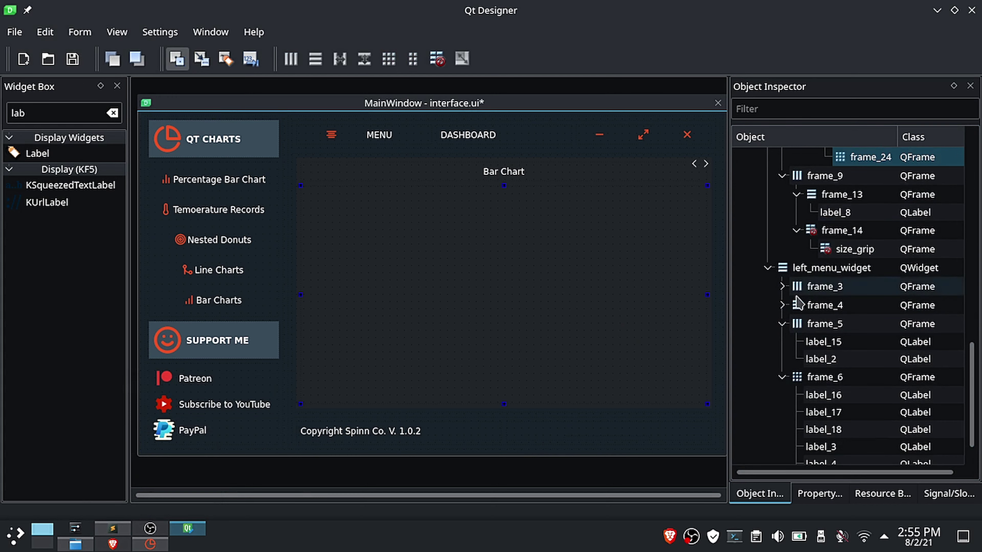
pyautogui.scroll(2, 858, 347)
pyautogui.scroll(7, 857, 346)
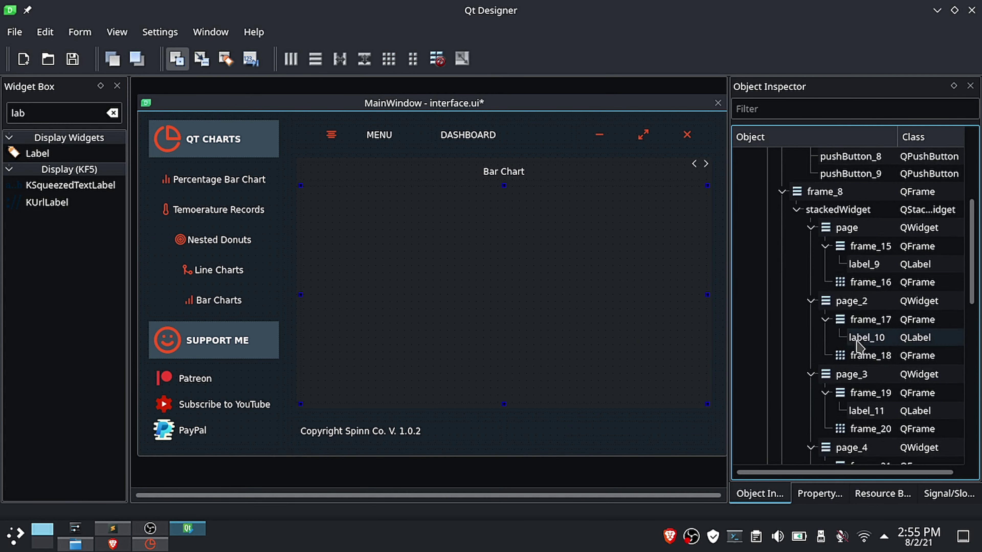
pyautogui.click(847, 281)
pyautogui.doubleClick(849, 281)
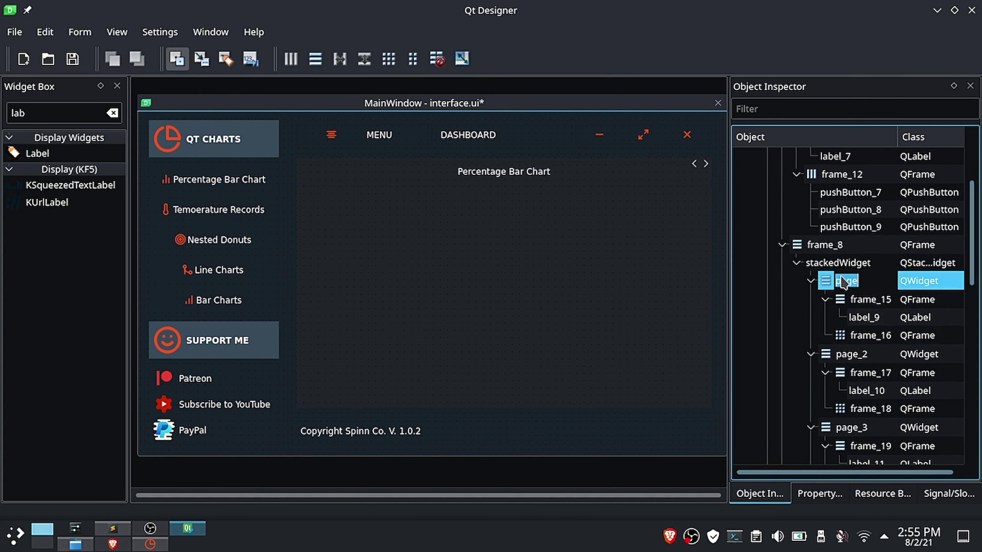
pyautogui.press('End')
pyautogui.write('_bar_chart')
pyautogui.click(868, 300)
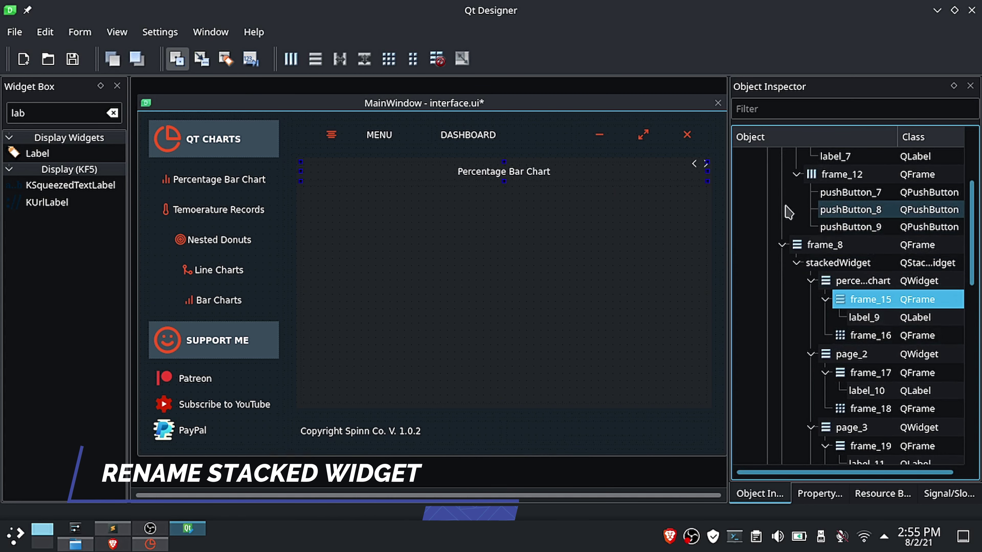
# Step: Widen the Object Inspector and its Object column so the full page name fits, with the percentage_bar_chart page selected
pyautogui.moveTo(729, 212); pyautogui.dragTo(667, 214)
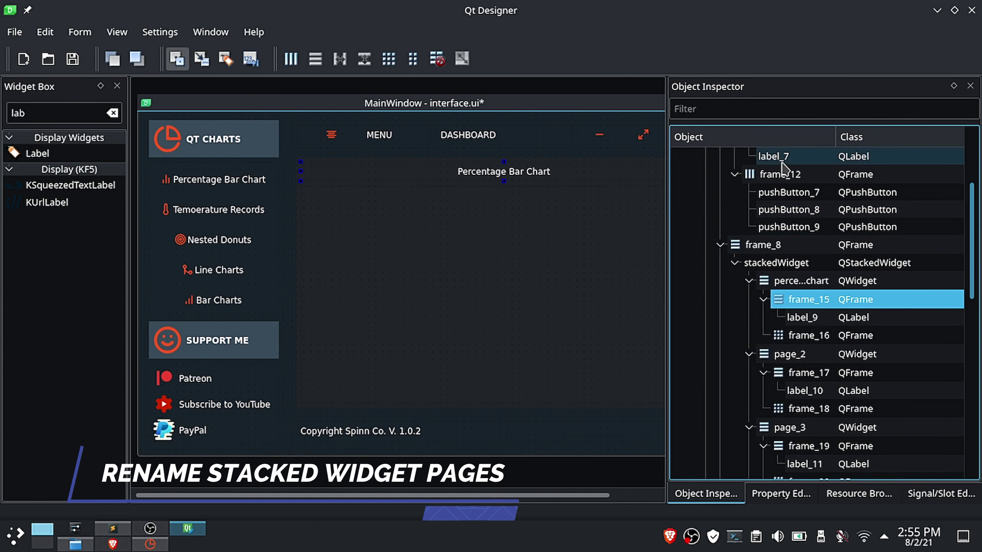
pyautogui.moveTo(840, 136); pyautogui.dragTo(881, 132)
pyautogui.click(802, 280)
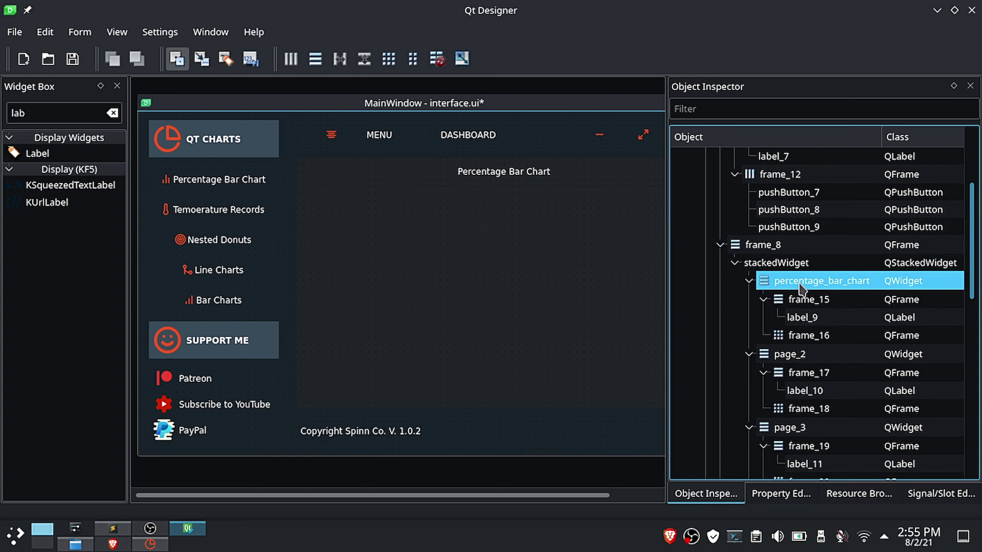
# Step: Copy nested_donuts from the style sheet in Sublime Text and rename the Nested Donut Chart page, page_3, to nested_donuts in Qt Designer
pyautogui.click(118, 533)
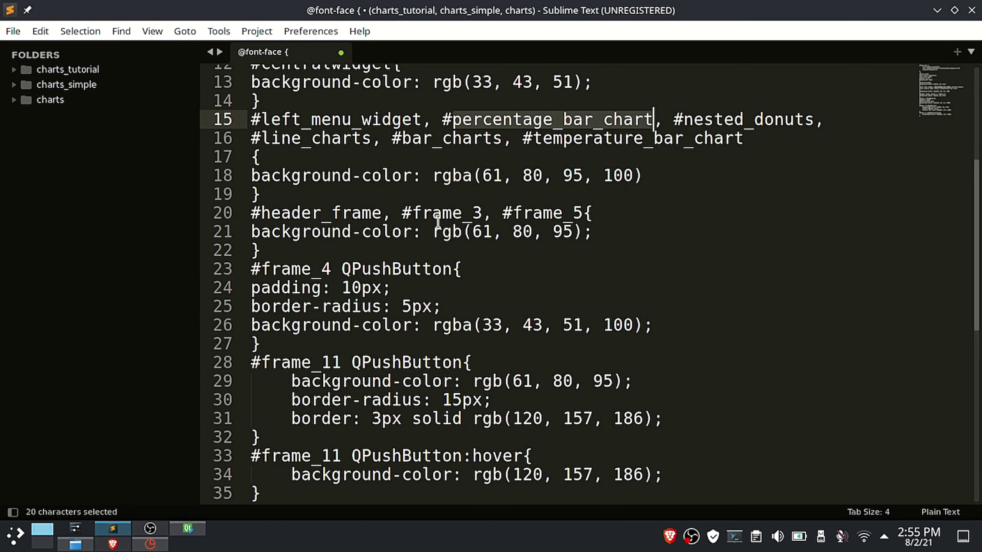
pyautogui.doubleClick(718, 119)
pyautogui.hotkey('ctrl', 'c')
pyautogui.hotkey('alt', 'Tab')
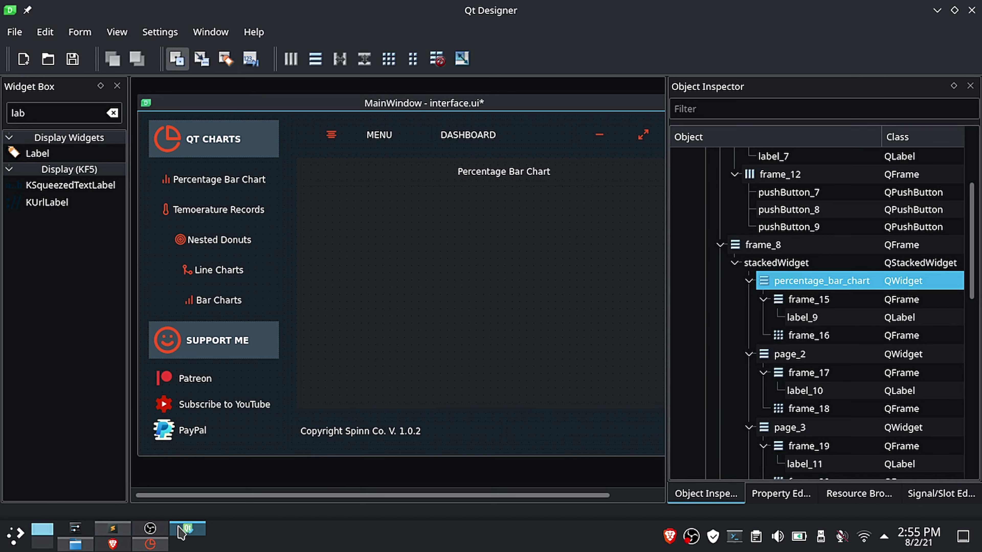
pyautogui.click(783, 353)
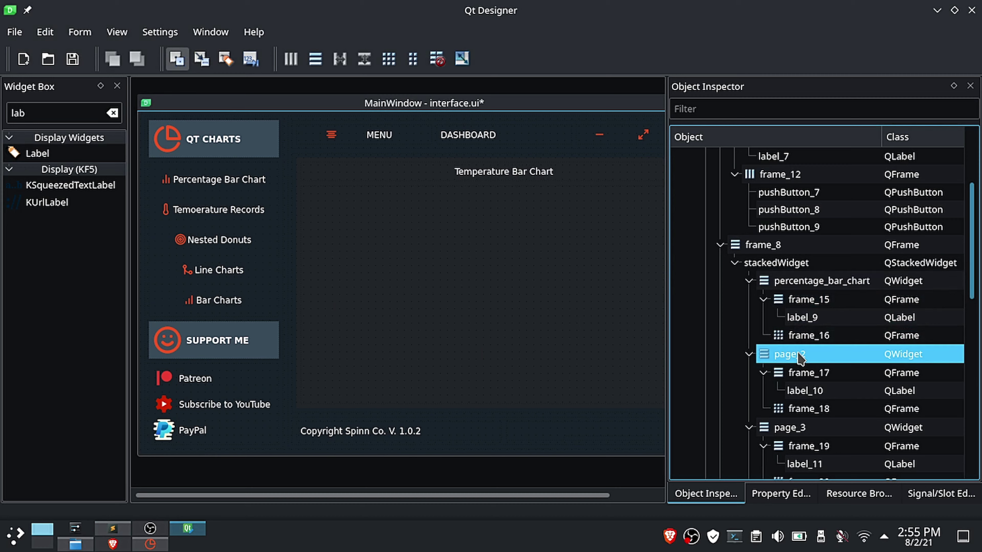
pyautogui.click(771, 428)
pyautogui.doubleClick(788, 428)
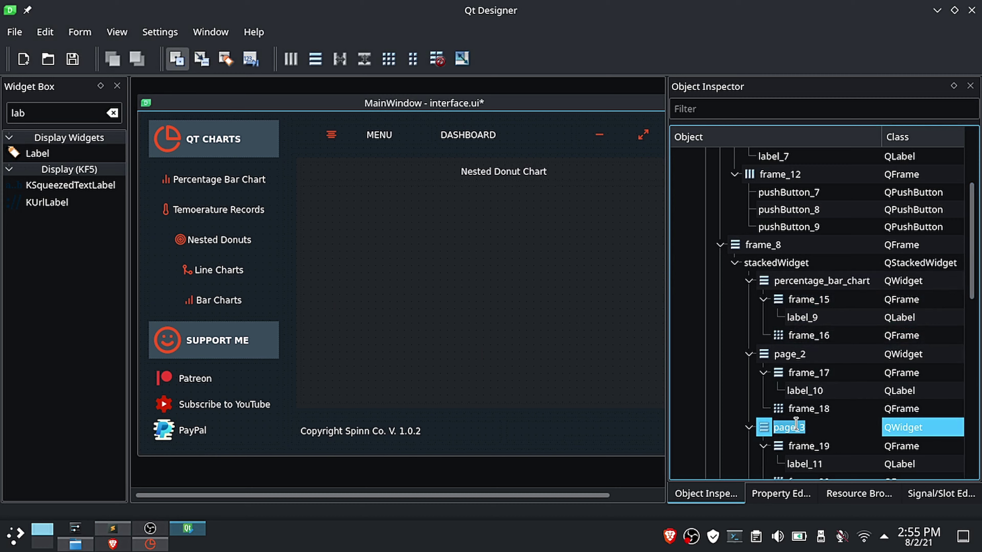
pyautogui.hotkey('ctrl', 'v')
pyautogui.press('Return')
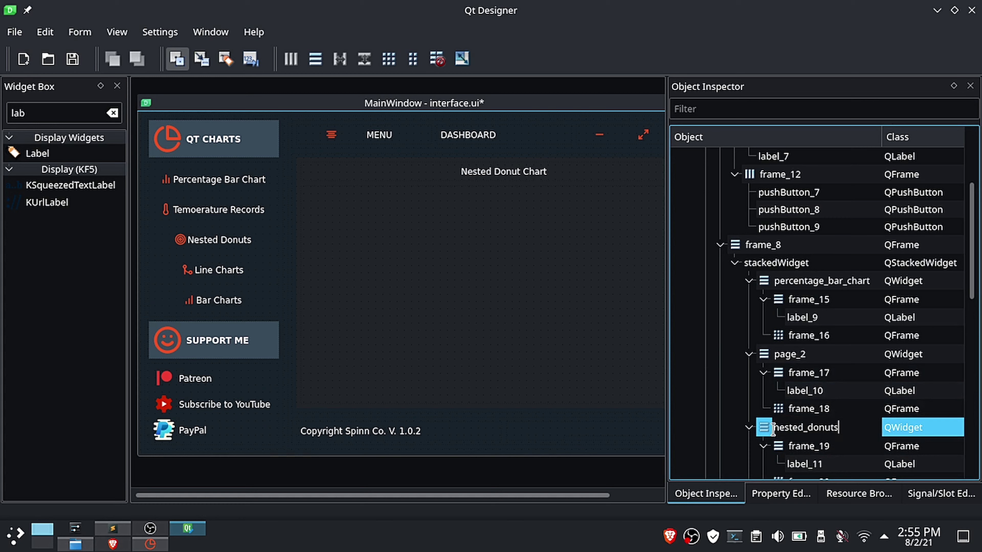
pyautogui.click(791, 408)
pyautogui.click(789, 428)
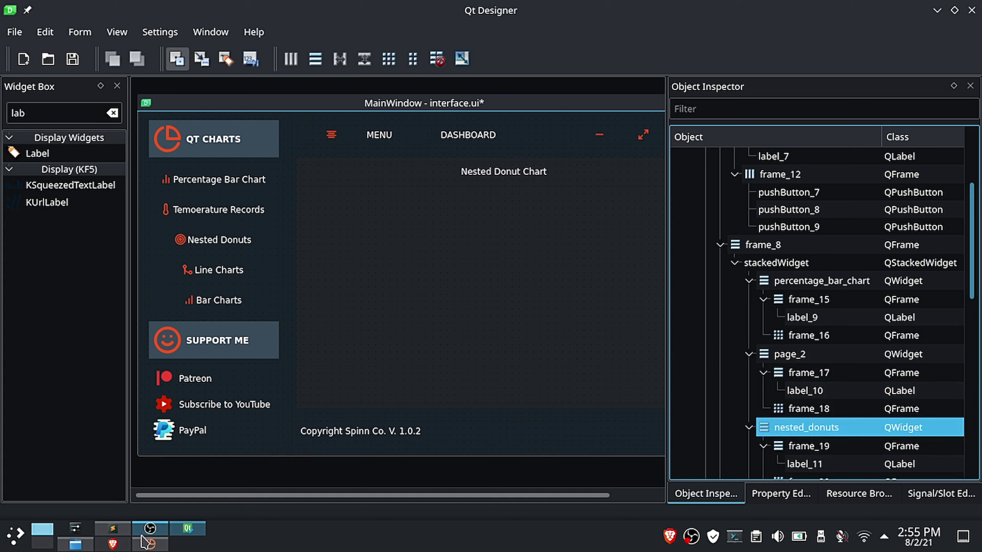
# Step: Copy line_charts from the style sheet in Sublime Text and rename the Line Charts page, page_4, to line_charts in Qt Designer
pyautogui.click(119, 527)
pyautogui.doubleClick(328, 139)
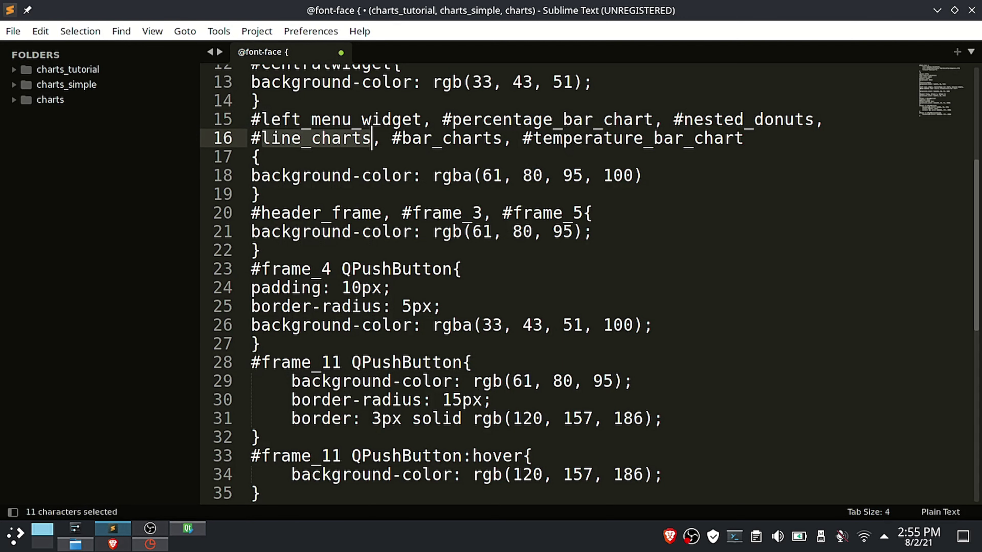
pyautogui.click(188, 528)
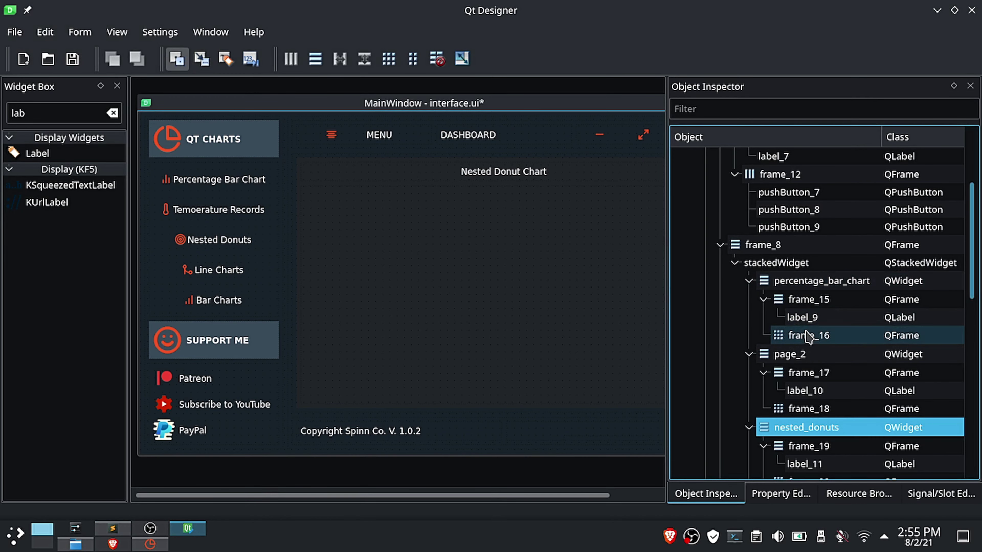
pyautogui.click(796, 355)
pyautogui.scroll(-3, 798, 354)
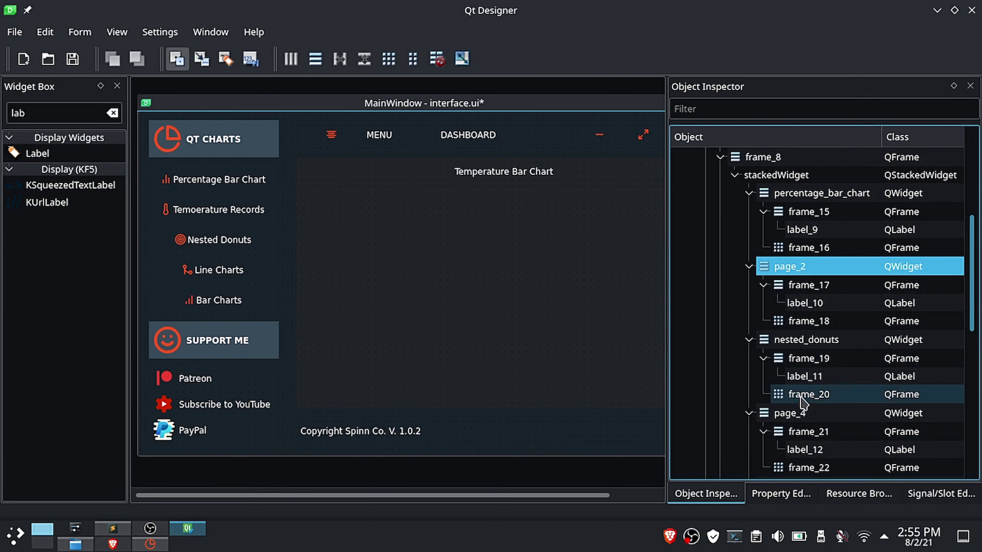
pyautogui.click(784, 413)
pyautogui.write('line_charts')
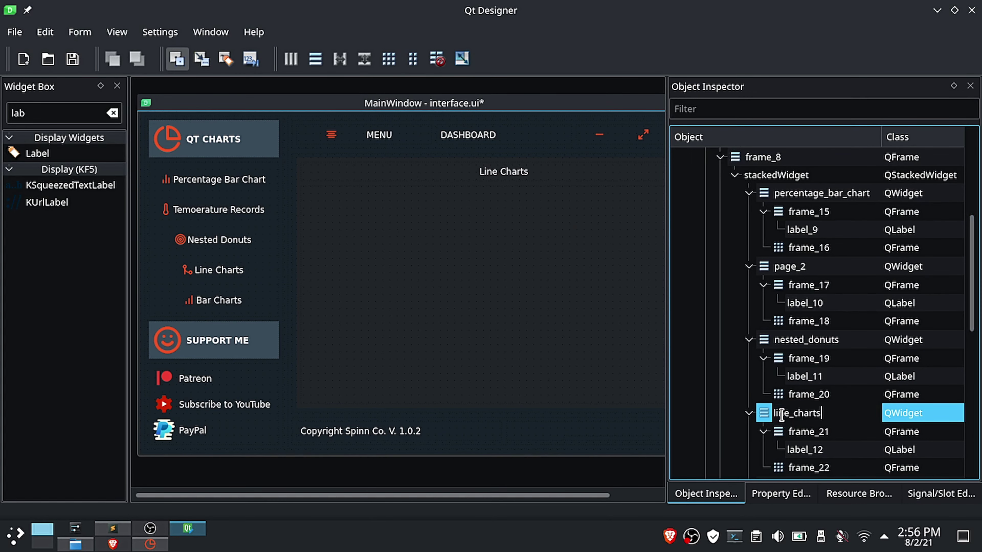
pyautogui.press('Return')
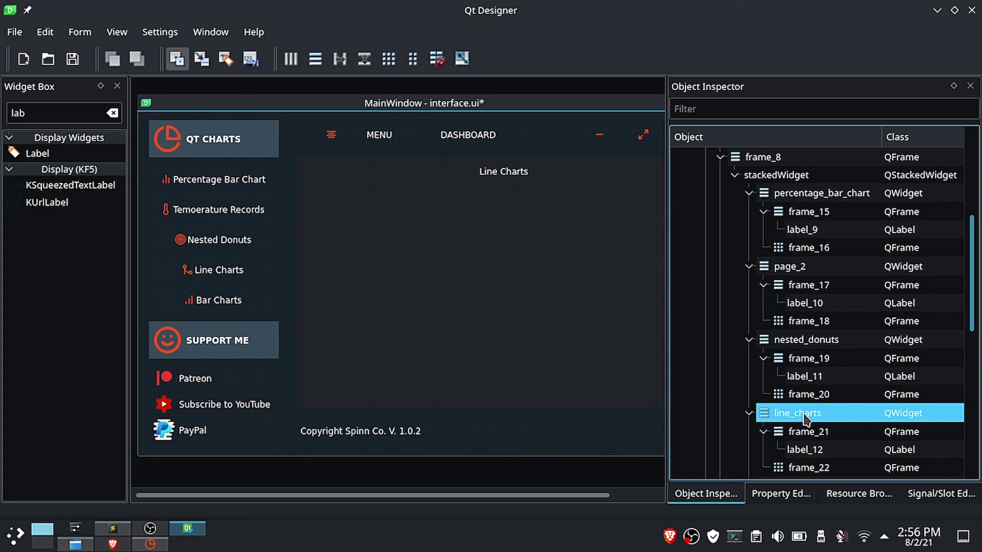
# Step: Copy bar_charts from the style sheet in Sublime Text and rename the Bar Chart page, page_5, to bar_charts in Qt Designer
pyautogui.scroll(-3, 805, 420)
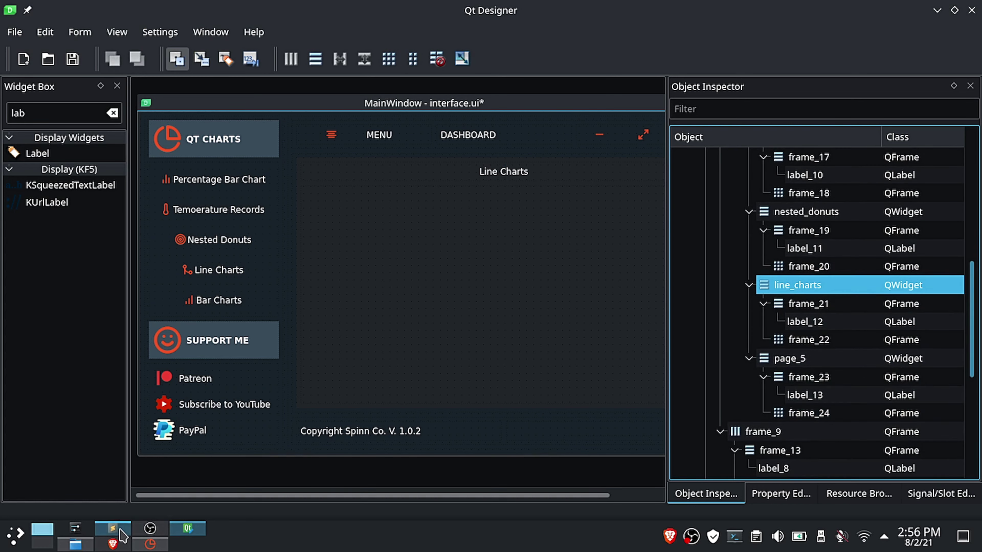
pyautogui.click(120, 532)
pyautogui.doubleClick(482, 138)
pyautogui.hotkey('ctrl', 'c')
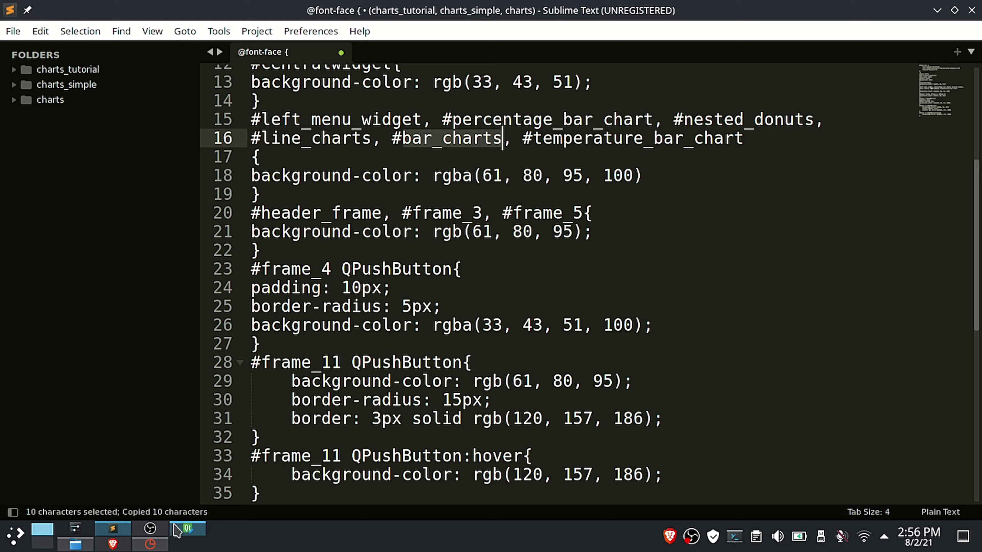
pyautogui.click(178, 530)
pyautogui.click(791, 358)
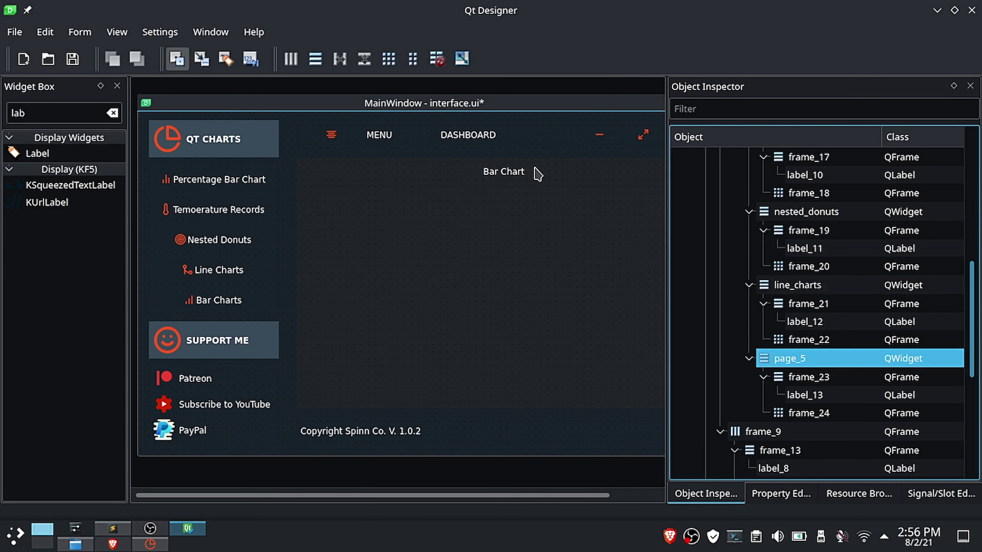
pyautogui.doubleClick(758, 359)
pyautogui.hotkey('ctrl', 'v')
pyautogui.press('Return')
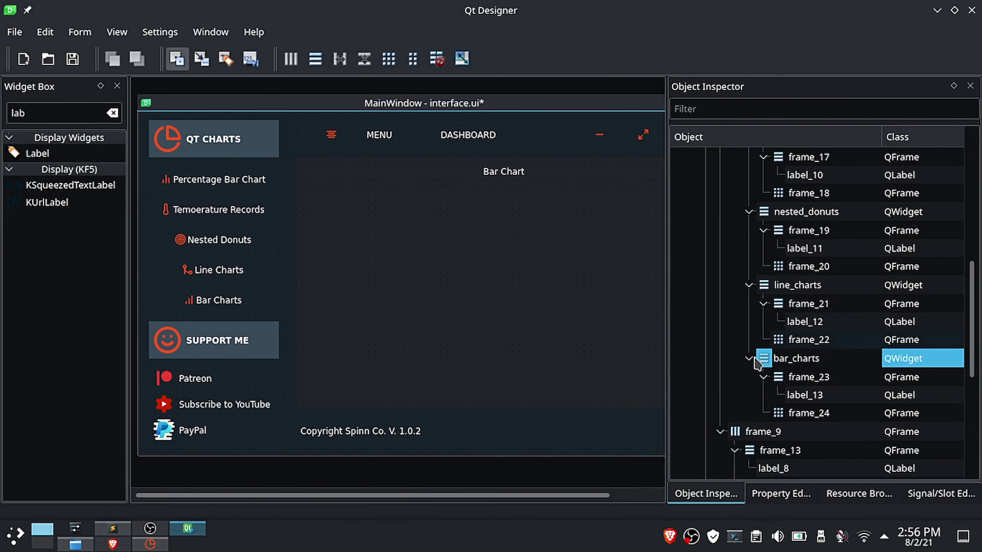
pyautogui.click(760, 377)
# Step: Copy temperature_bar_chart from the style sheet in Sublime Text and rename the Temperature Bar Chart page, page_2, to temperature_bar_chart in Qt Designer
pyautogui.click(112, 530)
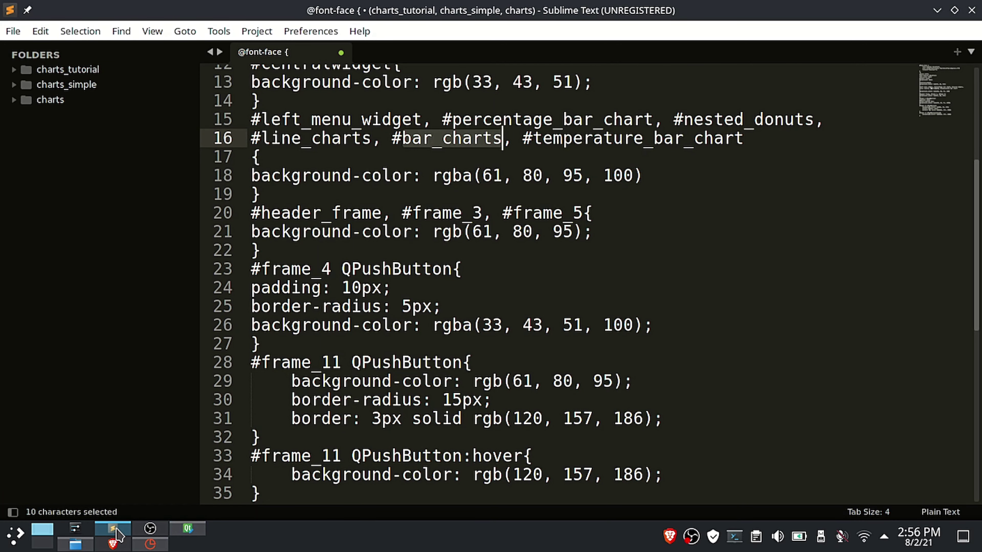
pyautogui.doubleClick(603, 143)
pyautogui.hotkey('ctrl', 'c')
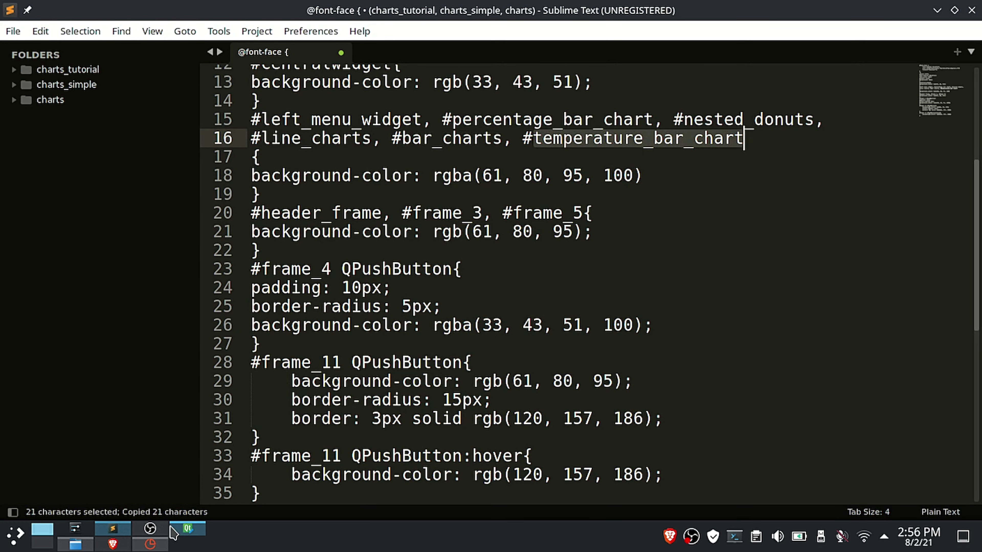
pyautogui.click(187, 529)
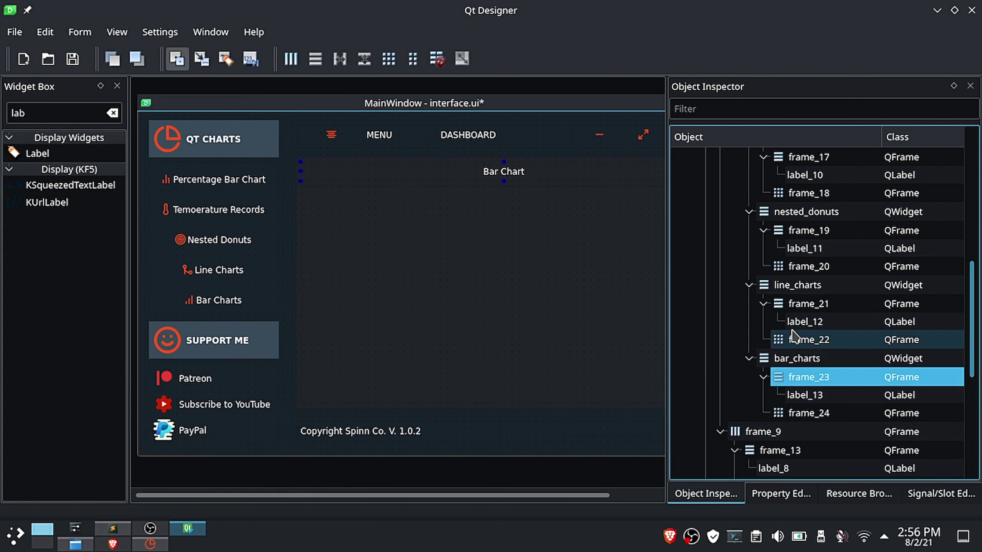
pyautogui.scroll(2, 804, 294)
pyautogui.click(792, 250)
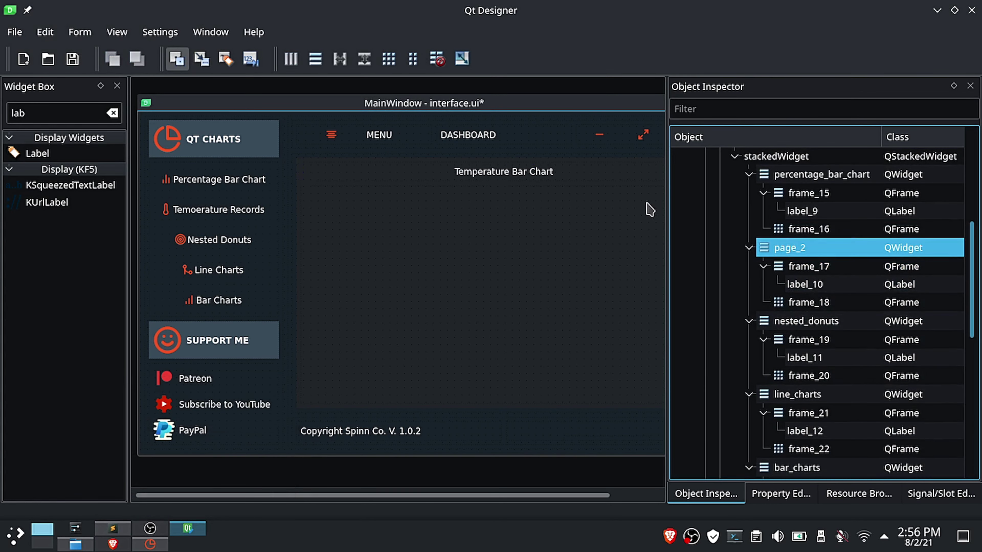
pyautogui.doubleClick(785, 248)
pyautogui.hotkey('ctrl', 'v')
pyautogui.press('Return')
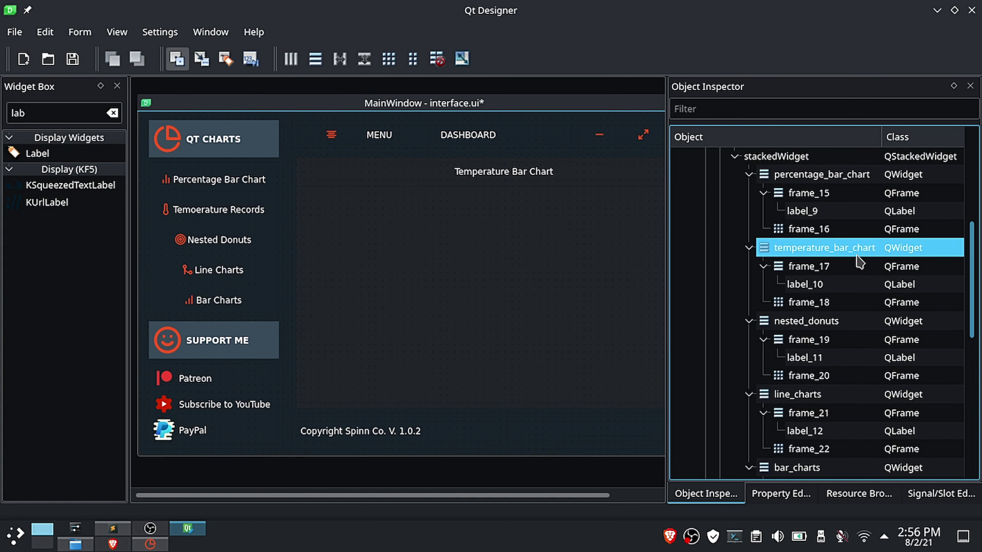
# Step: Copy the name header_frame from its selector on line 20 of the style sheet in Sublime Text
pyautogui.click(112, 528)
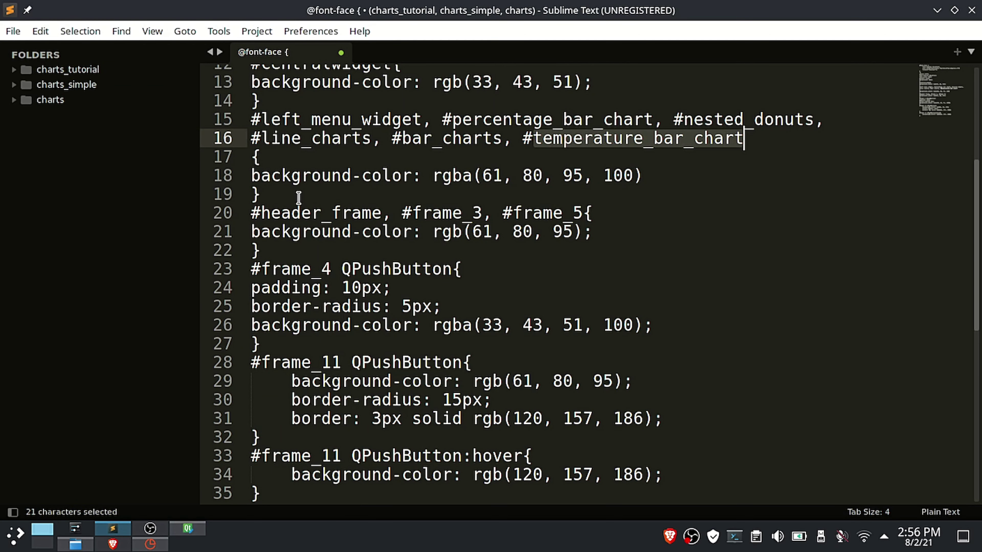
pyautogui.click(272, 193)
pyautogui.click(331, 213)
pyautogui.doubleClick(357, 214)
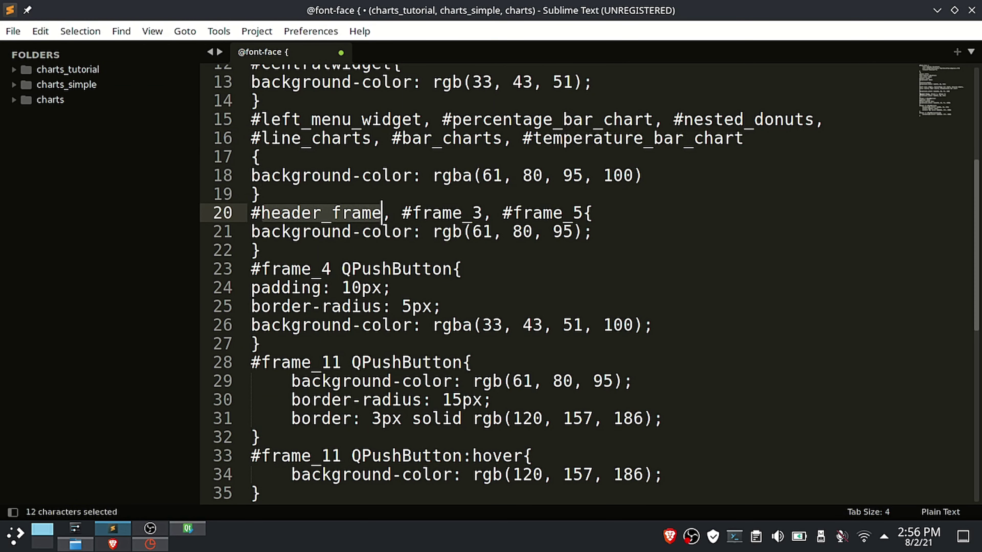
pyautogui.hotkey('ctrl', 'c')
# Step: Rename the dashboard header's frame, frame_7, to header_frame in Qt Designer and locate it in the object tree
pyautogui.click(188, 528)
pyautogui.click(407, 147)
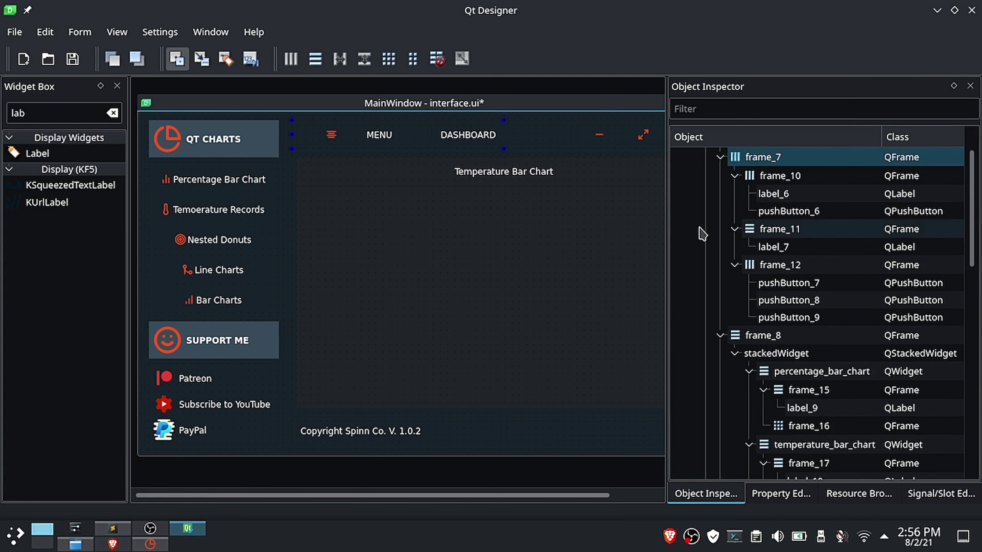
pyautogui.scroll(1, 804, 217)
pyautogui.click(720, 212)
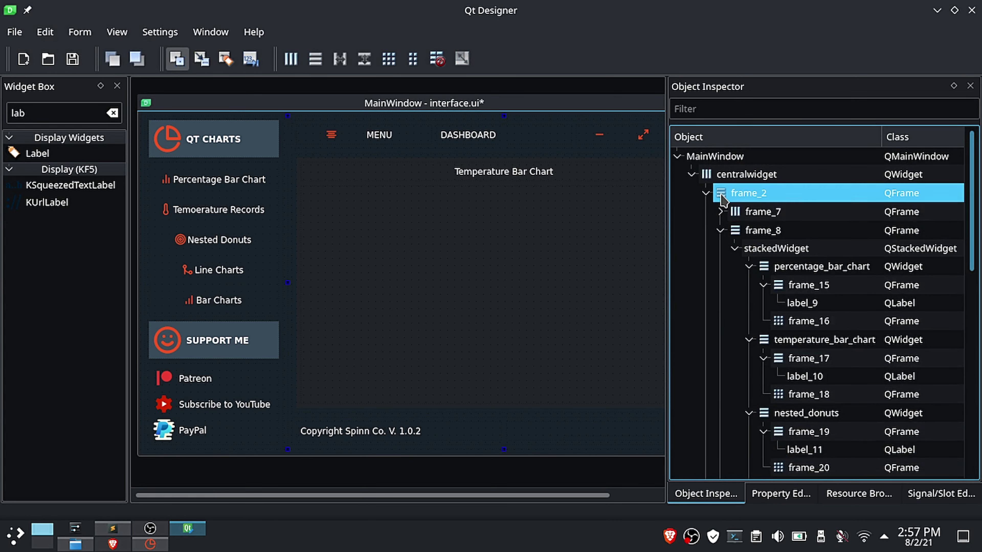
pyautogui.click(728, 195)
pyautogui.click(764, 213)
pyautogui.doubleClick(767, 213)
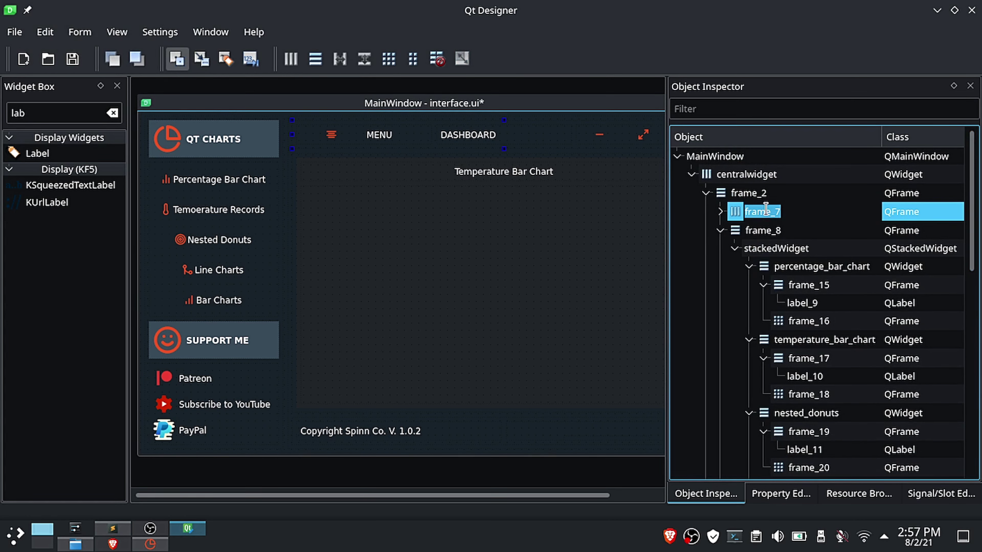
pyautogui.write('header_frame')
pyautogui.click(746, 232)
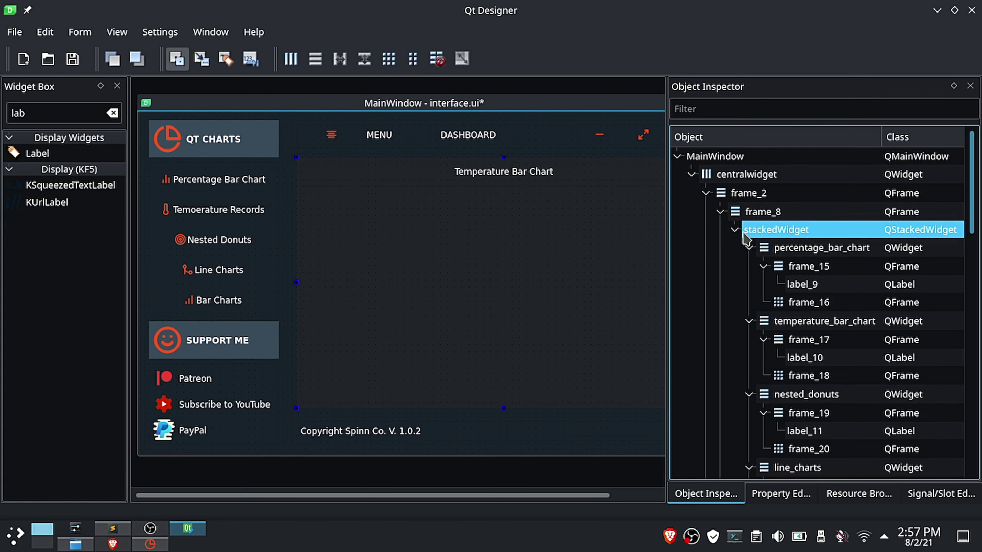
pyautogui.click(559, 169)
pyautogui.click(780, 396)
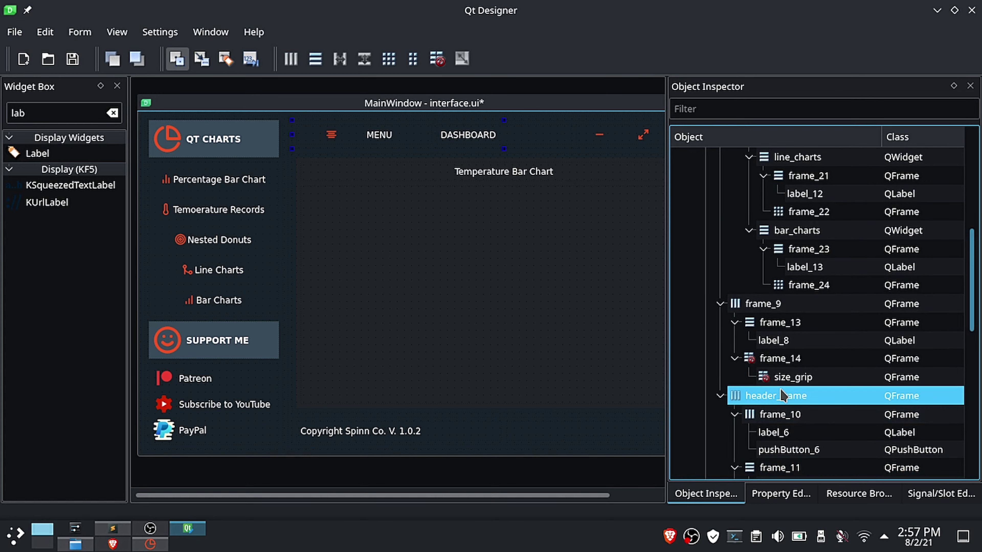
pyautogui.scroll(-4, 779, 393)
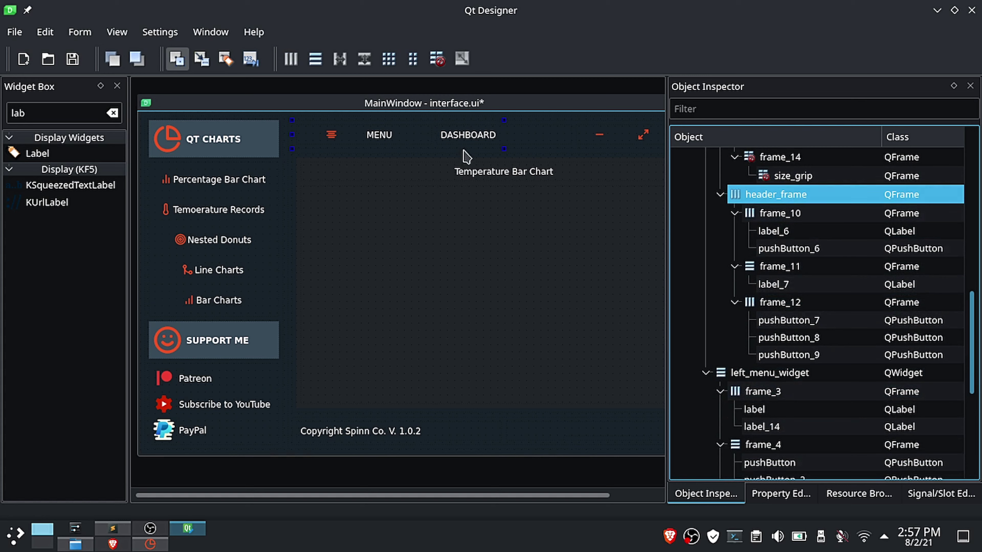
# Step: Review the #frame_3 selector in Sublime Text against the styled side menu in the finished charts application
pyautogui.click(112, 529)
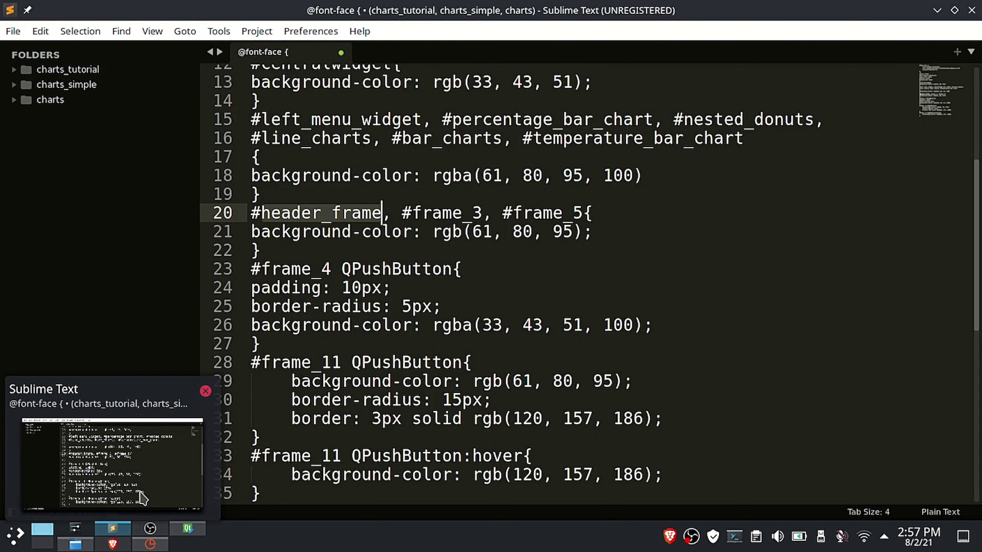
pyautogui.click(452, 215)
pyautogui.doubleClick(454, 216)
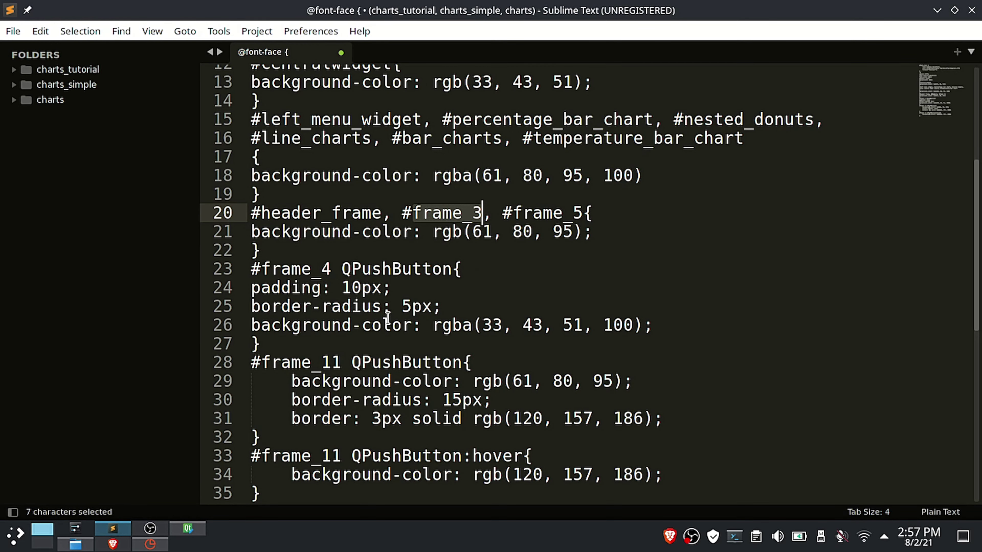
pyautogui.click(150, 544)
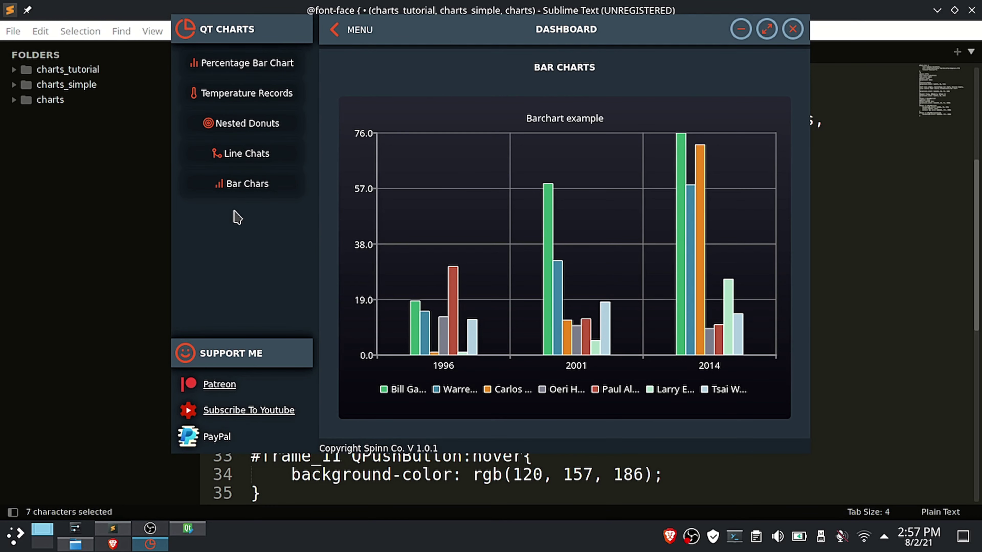
pyautogui.click(113, 528)
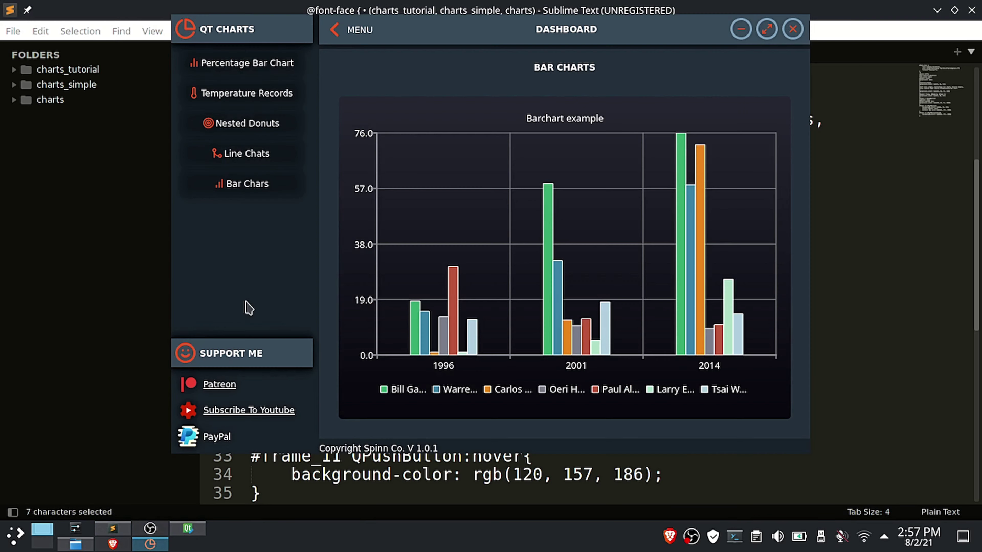
pyautogui.click(150, 545)
pyautogui.click(250, 466)
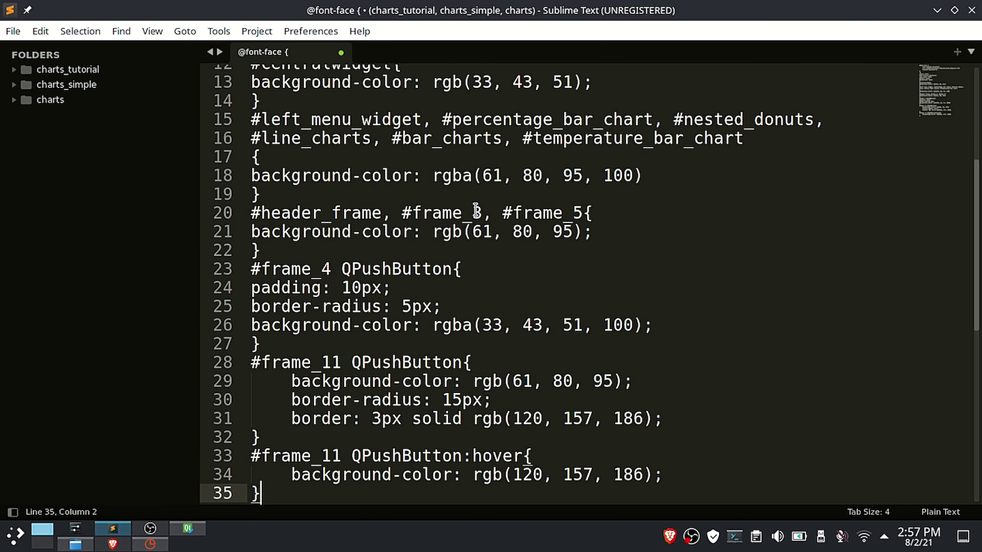
# Step: Check in Qt Designer which side menu sections frame_3, frame_4 and frame_5 correspond to
pyautogui.click(187, 528)
pyautogui.click(263, 150)
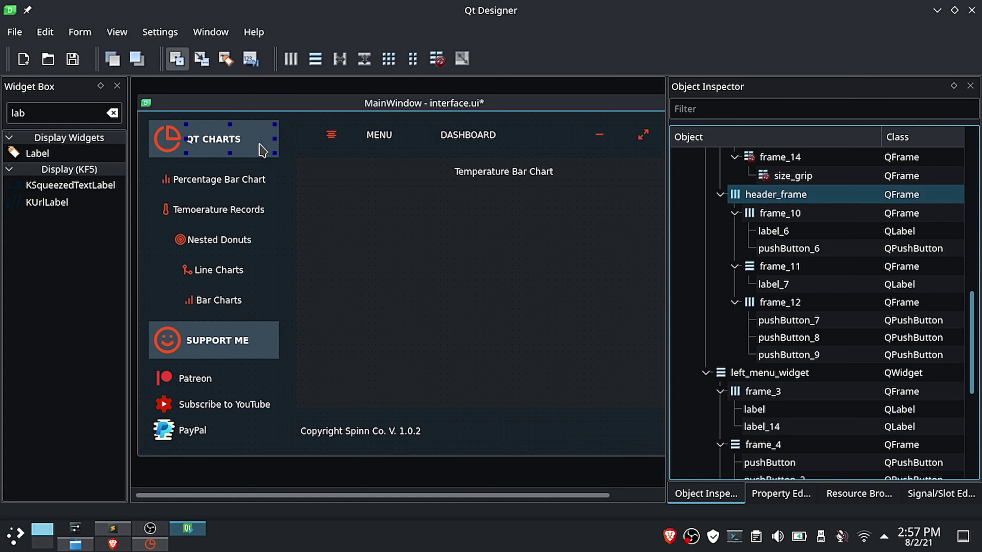
pyautogui.click(759, 391)
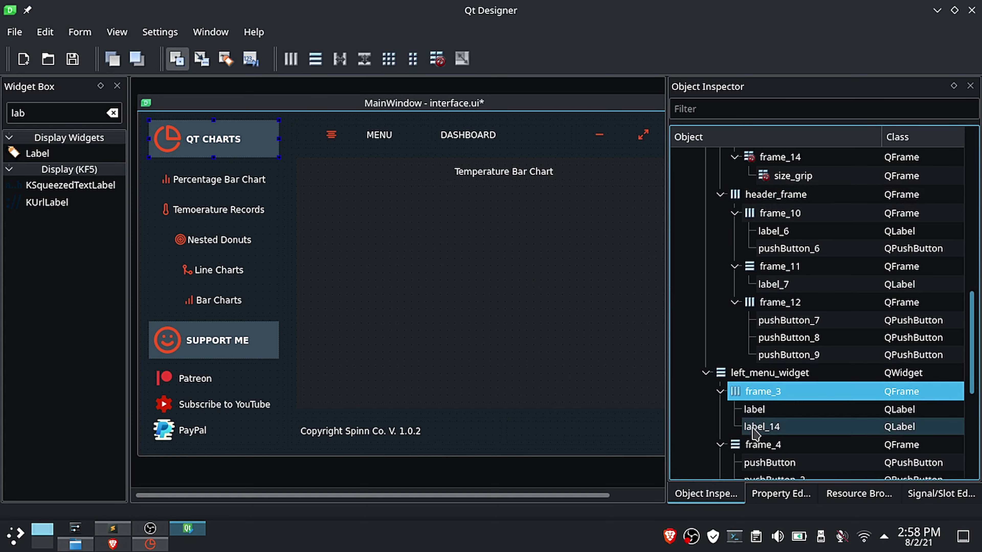
pyautogui.scroll(-2, 756, 429)
pyautogui.click(757, 354)
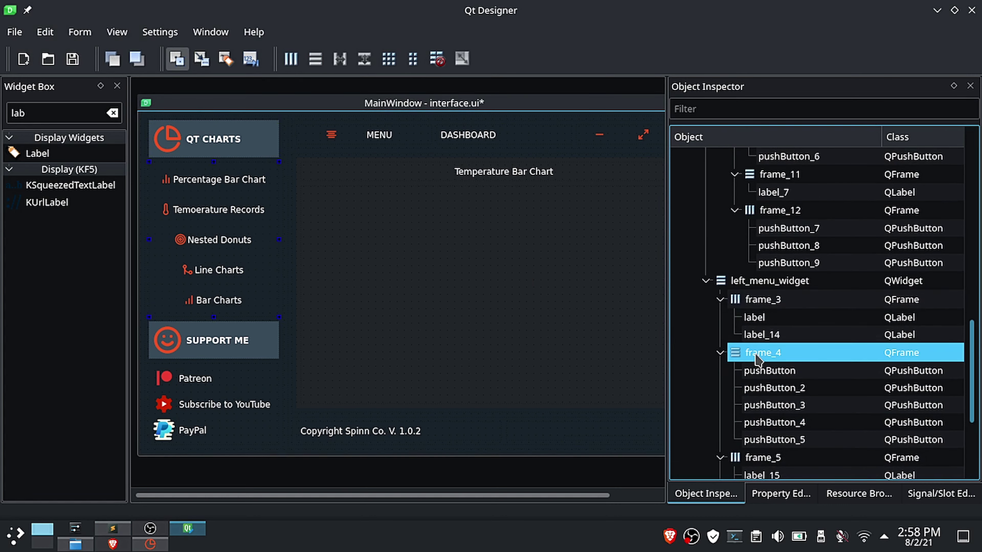
pyautogui.doubleClick(755, 358)
pyautogui.click(758, 371)
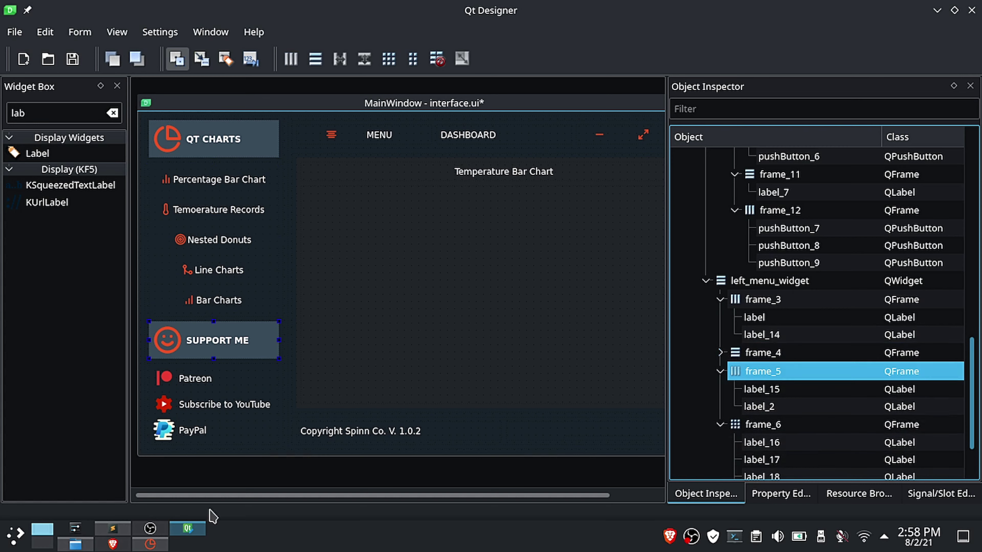
# Step: Review the #frame_3, #frame_5 and #frame_4 QPushButton selectors in the Sublime Text style sheet
pyautogui.click(123, 533)
pyautogui.doubleClick(460, 212)
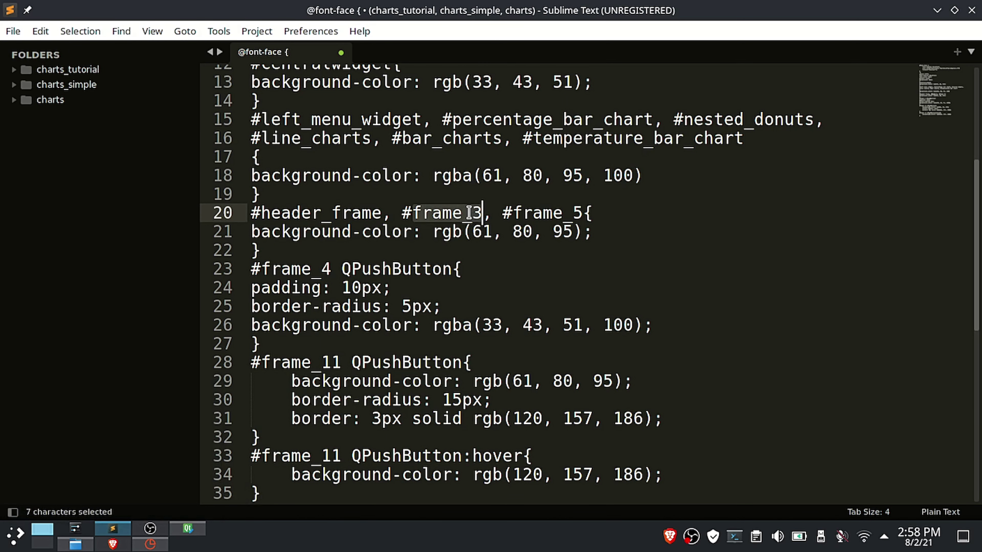
pyautogui.doubleClick(568, 215)
pyautogui.scroll(-1, 337, 271)
pyautogui.doubleClick(313, 268)
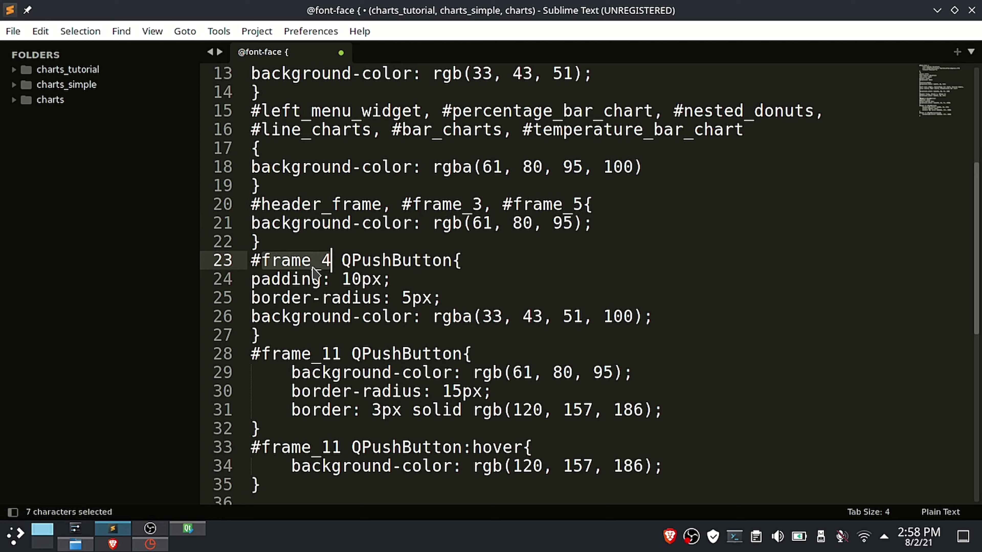
pyautogui.doubleClick(403, 257)
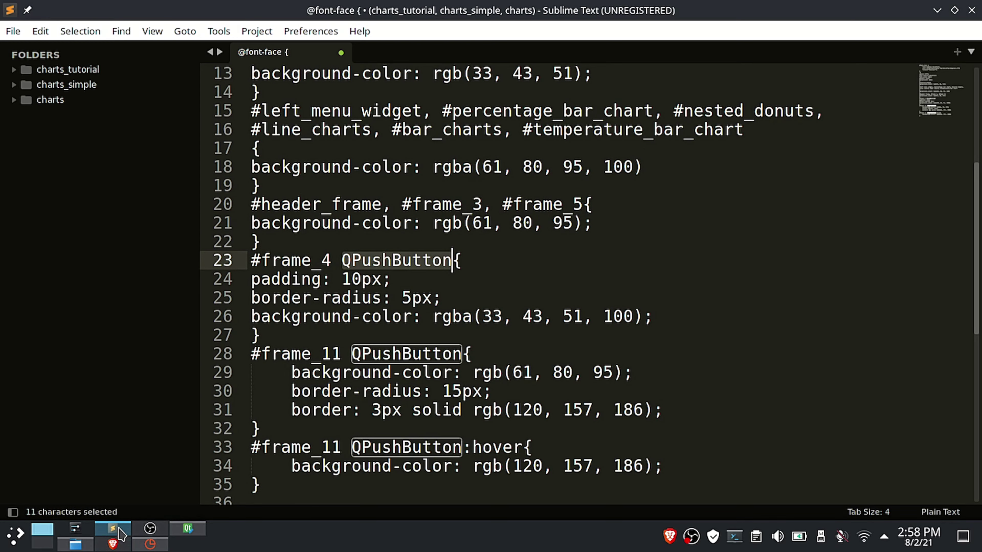
# Step: Examine frame_4 with its push buttons and the SUPPORT ME frame_5 in Qt Designer's object tree
pyautogui.click(187, 528)
pyautogui.click(240, 266)
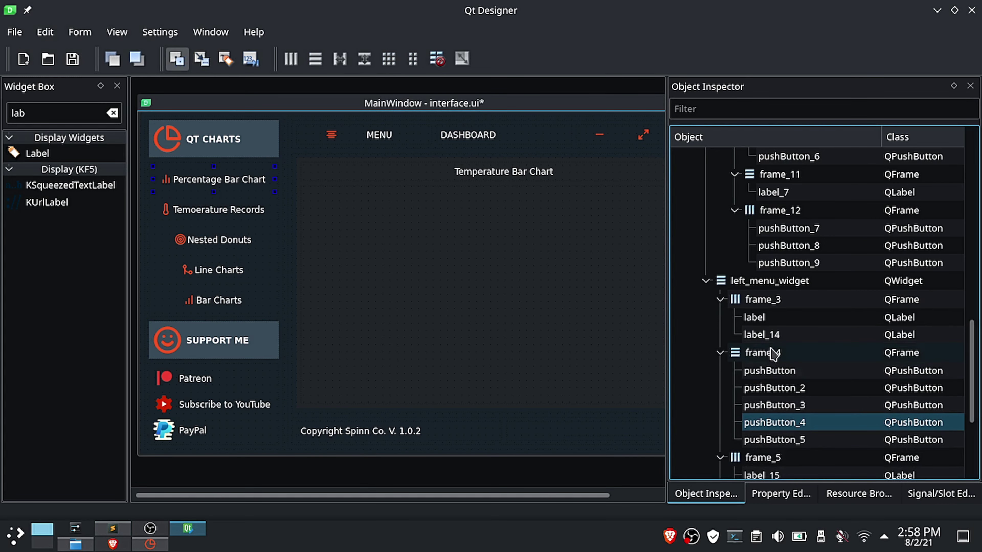
pyautogui.click(768, 355)
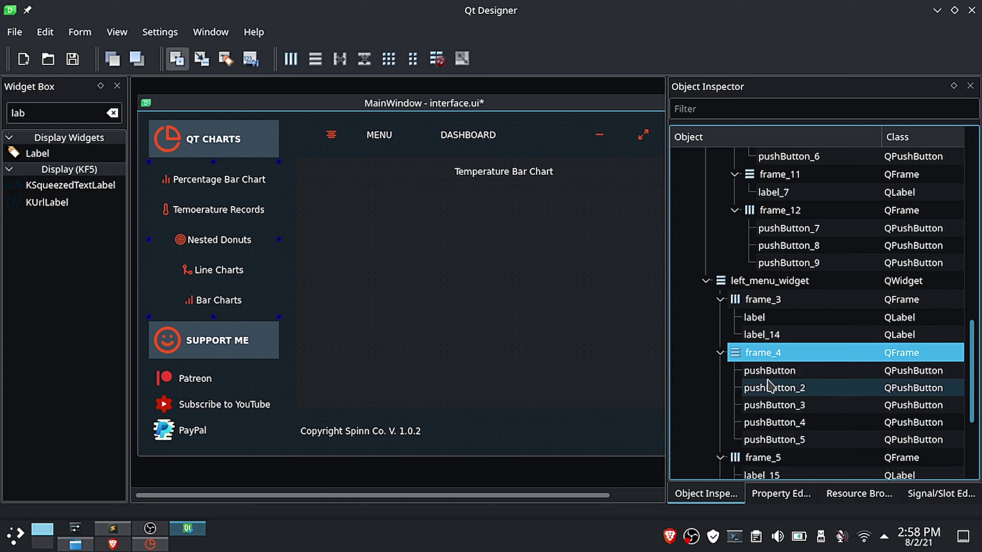
pyautogui.click(748, 370)
pyautogui.click(721, 353)
pyautogui.click(766, 359)
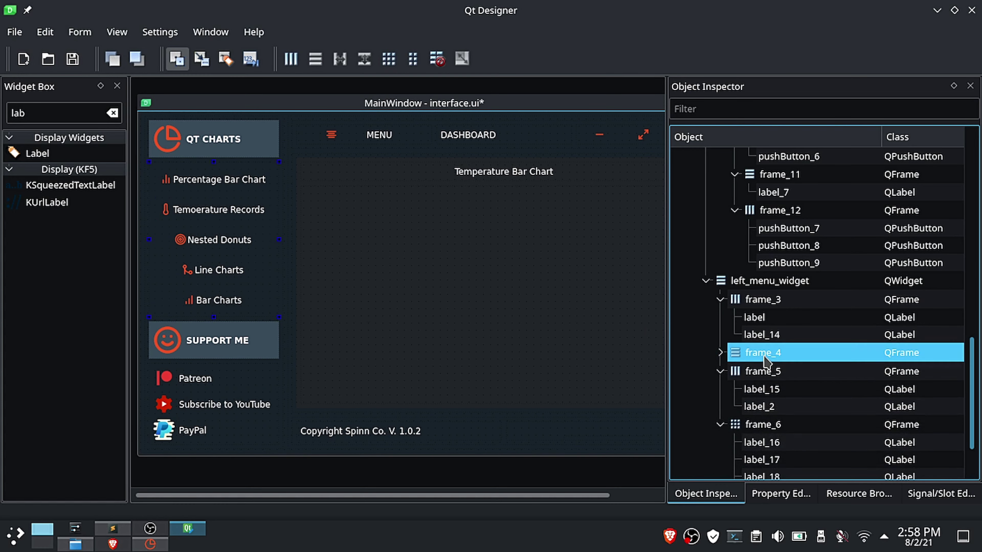
pyautogui.click(742, 372)
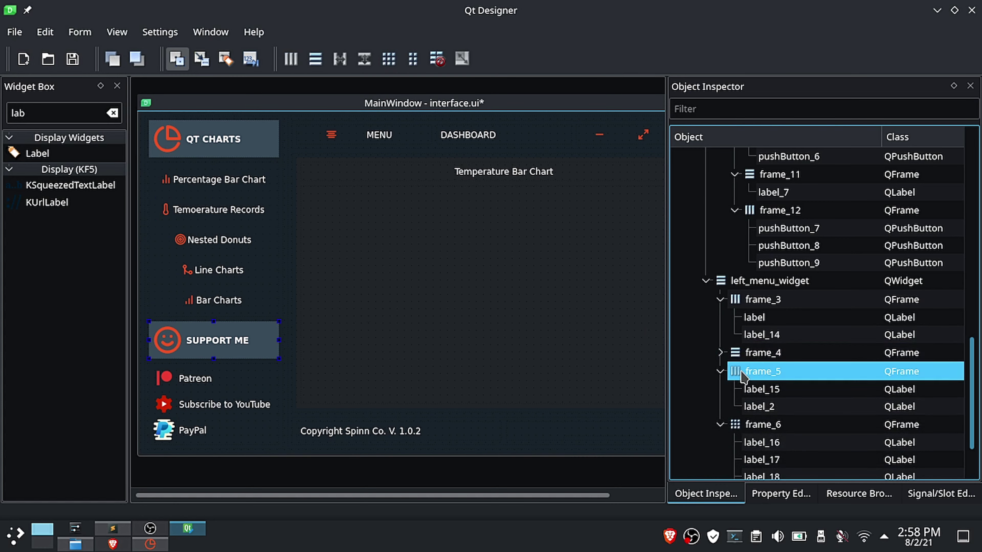
pyautogui.scroll(-2, 742, 373)
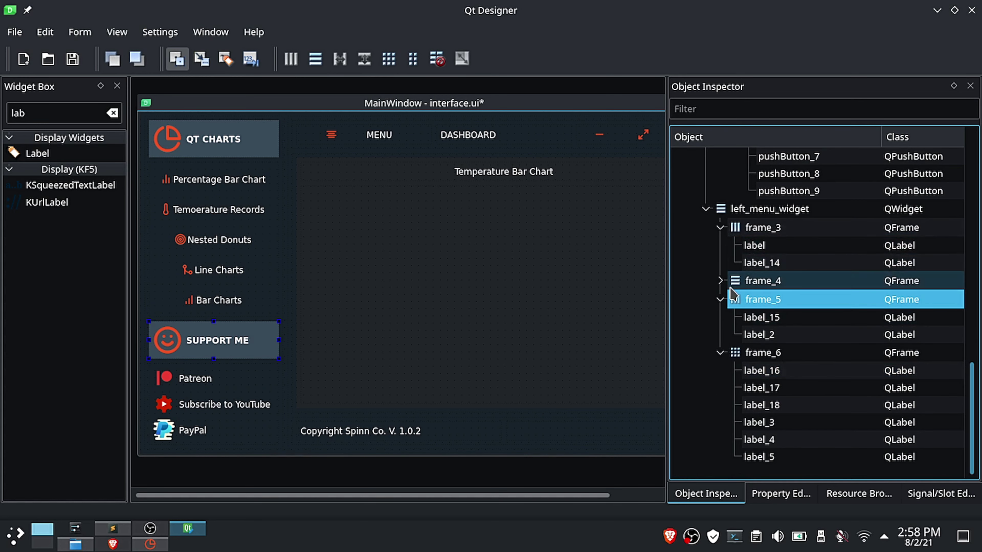
pyautogui.click(720, 281)
# Step: Review the #frame_11 QPushButton rule in Sublime Text and select frame_12, which holds the window control buttons, in Qt Designer
pyautogui.click(113, 529)
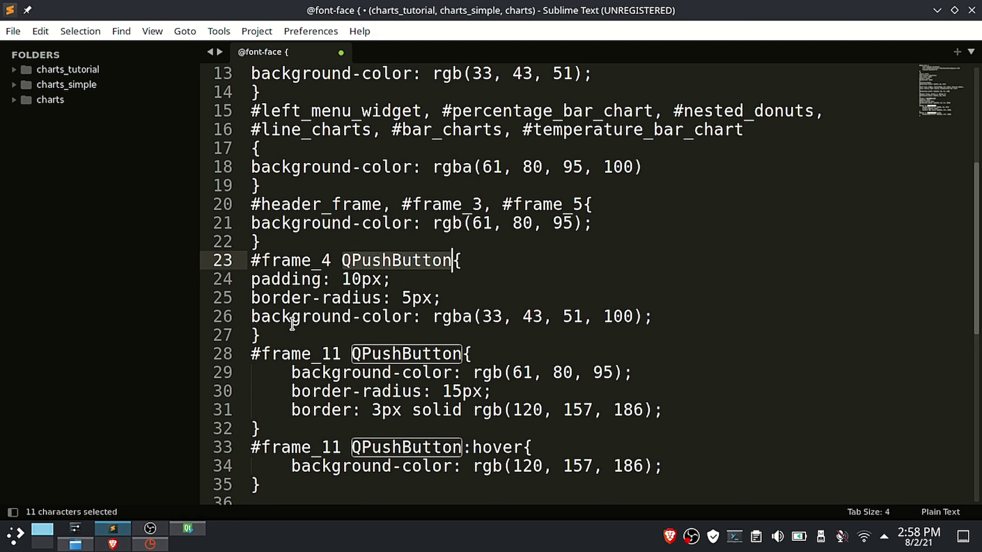
pyautogui.scroll(-3, 293, 324)
pyautogui.doubleClick(267, 200)
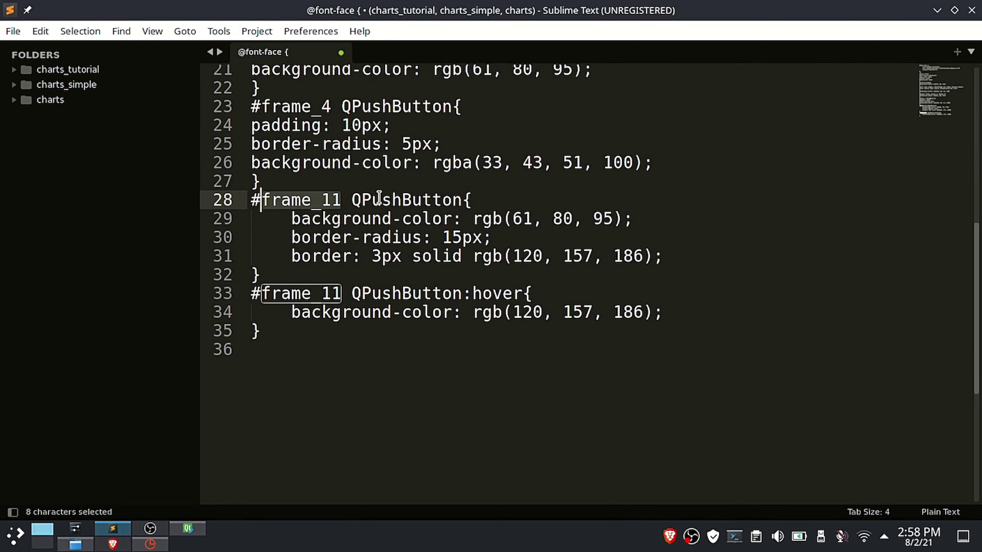
pyautogui.doubleClick(379, 198)
pyautogui.click(188, 528)
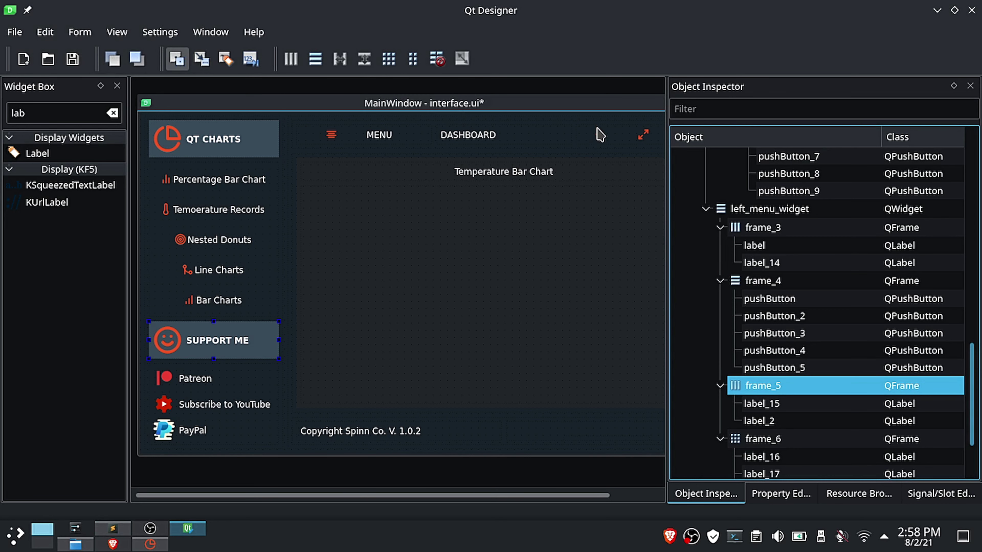
pyautogui.click(596, 128)
pyautogui.scroll(2, 762, 231)
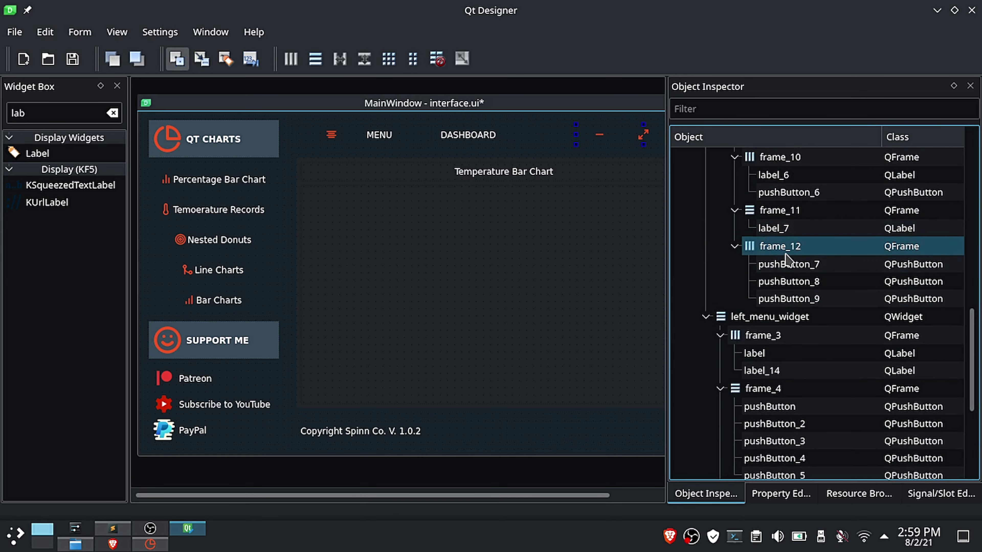
pyautogui.click(791, 249)
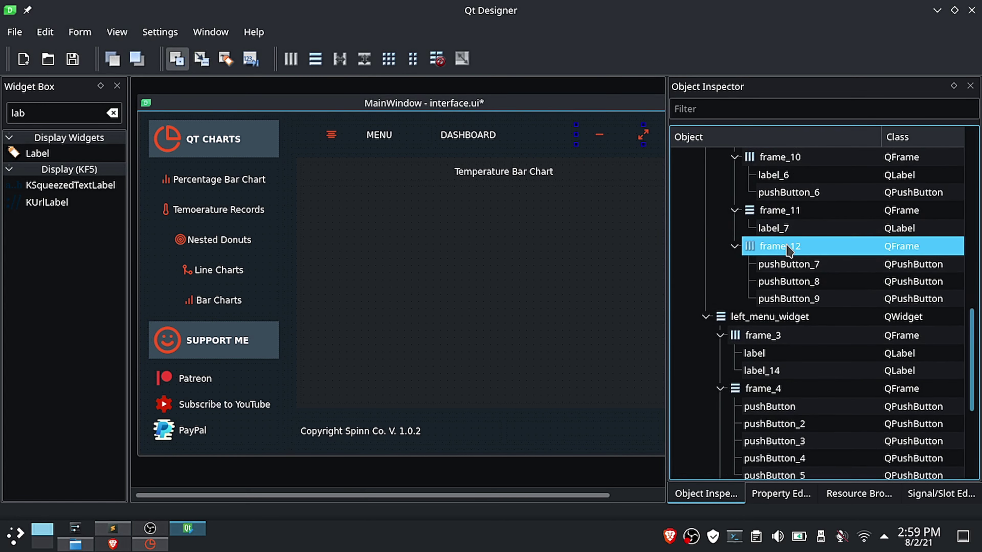
# Step: Rename frame_12, the frame holding the window control buttons, as header_nav
pyautogui.doubleClick(795, 250)
pyautogui.write('header_nav')
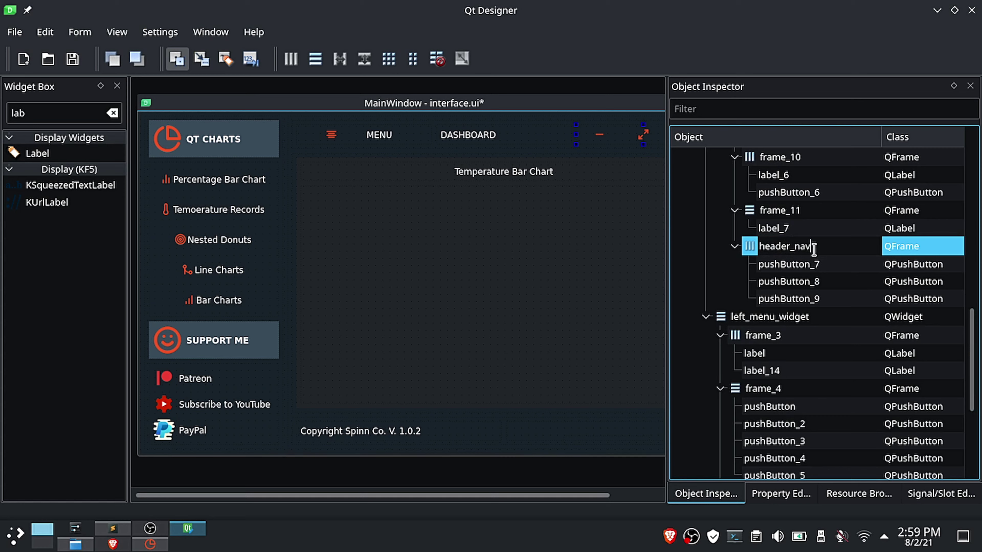
pyautogui.press('Return')
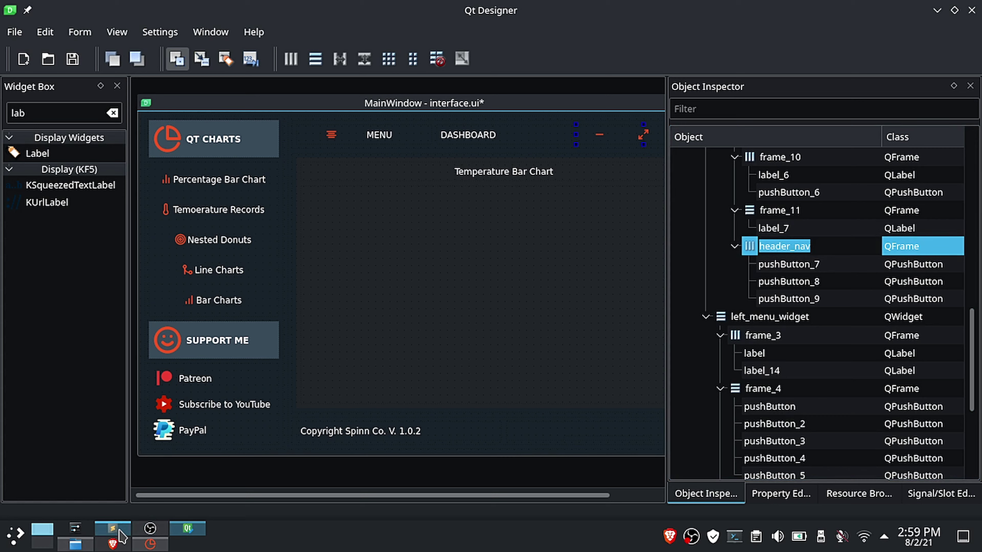
# Step: In the Sublime Text style sheet, change the #frame_11 QPushButton and QPushButton:hover selectors to #header_nav
pyautogui.click(113, 530)
pyautogui.doubleClick(298, 200)
pyautogui.write('header_nav')
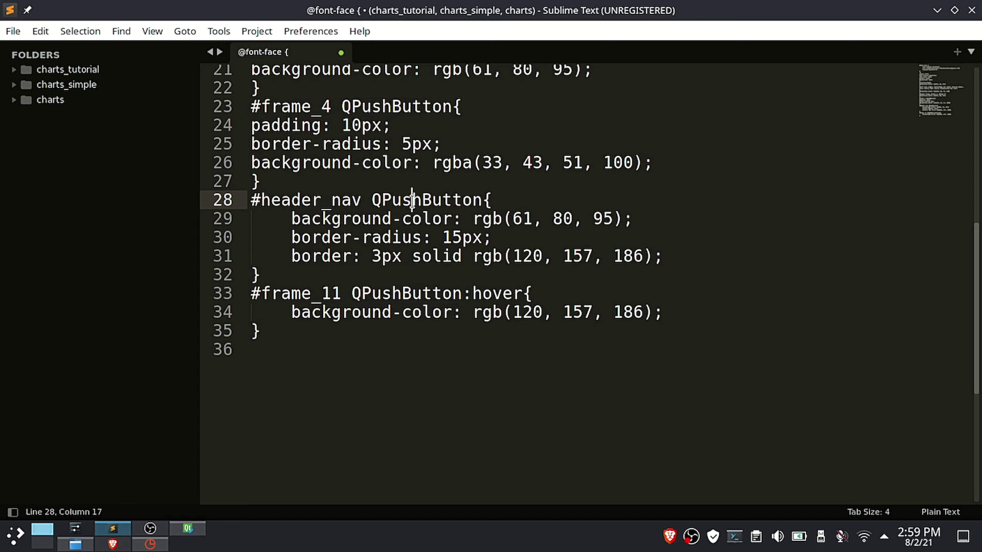
pyautogui.doubleClick(306, 309)
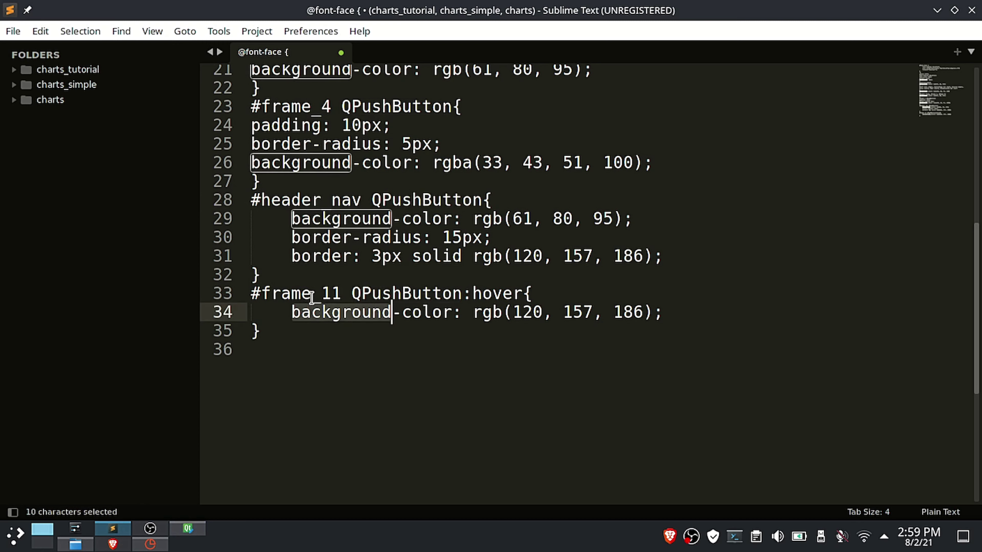
pyautogui.doubleClick(304, 295)
pyautogui.write('header_nav')
pyautogui.click(389, 309)
pyautogui.click(278, 331)
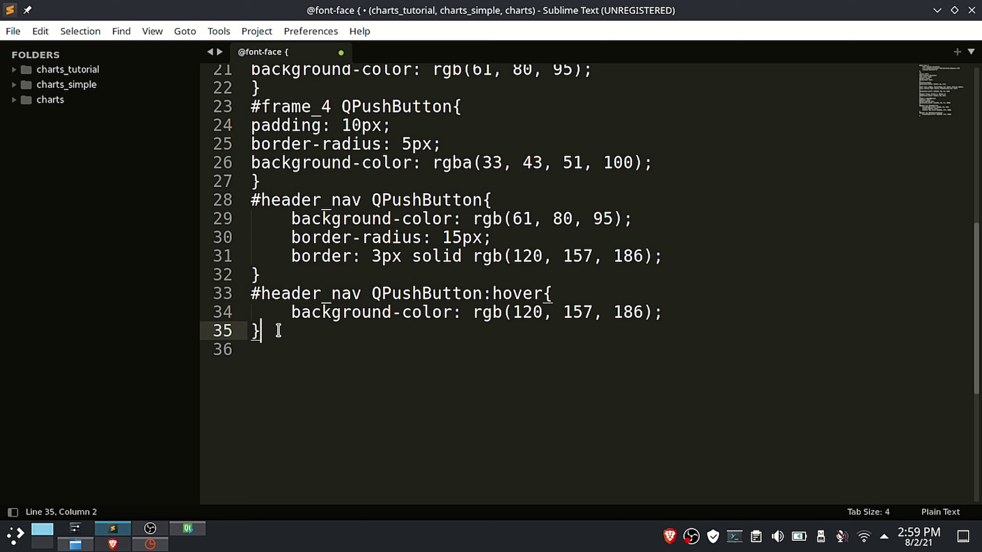
# Step: Copy the entire style sheet and switch back to Qt Designer
pyautogui.hotkey('ctrl', 'a')
pyautogui.rightClick(330, 255)
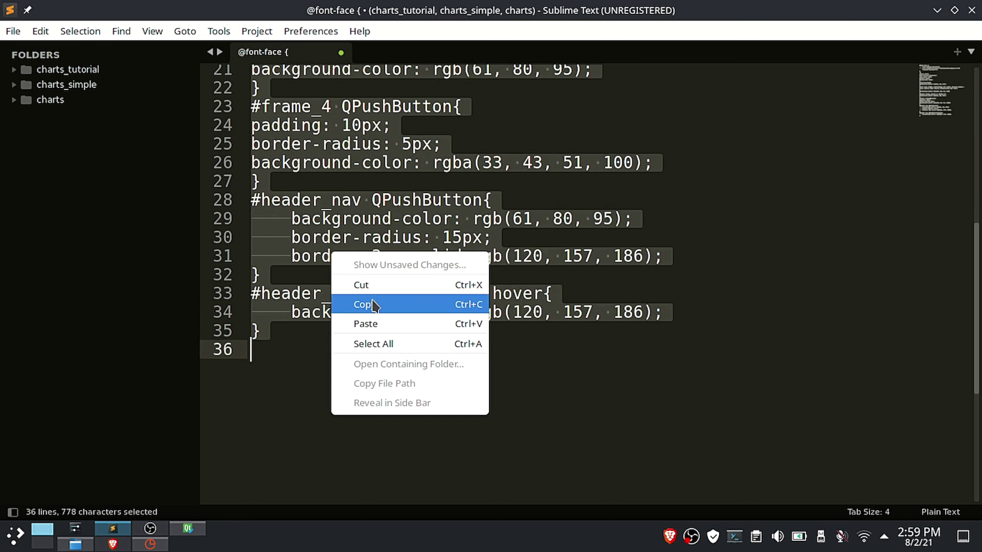
pyautogui.click(387, 305)
pyautogui.click(187, 529)
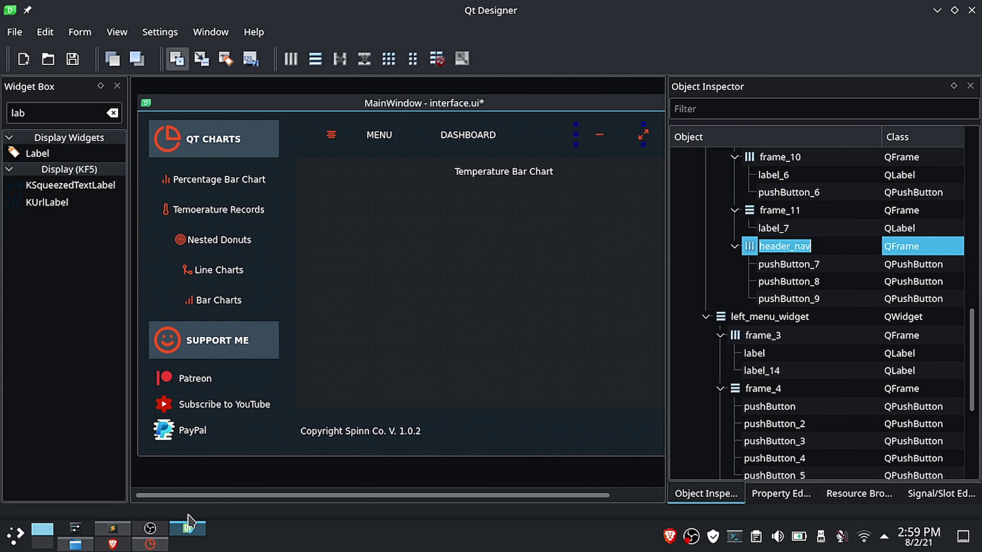
# Step: Replace the centralwidget's style sheet with the copied one and apply it
pyautogui.scroll(-6, 851, 232)
pyautogui.click(789, 246)
pyautogui.scroll(6, 774, 216)
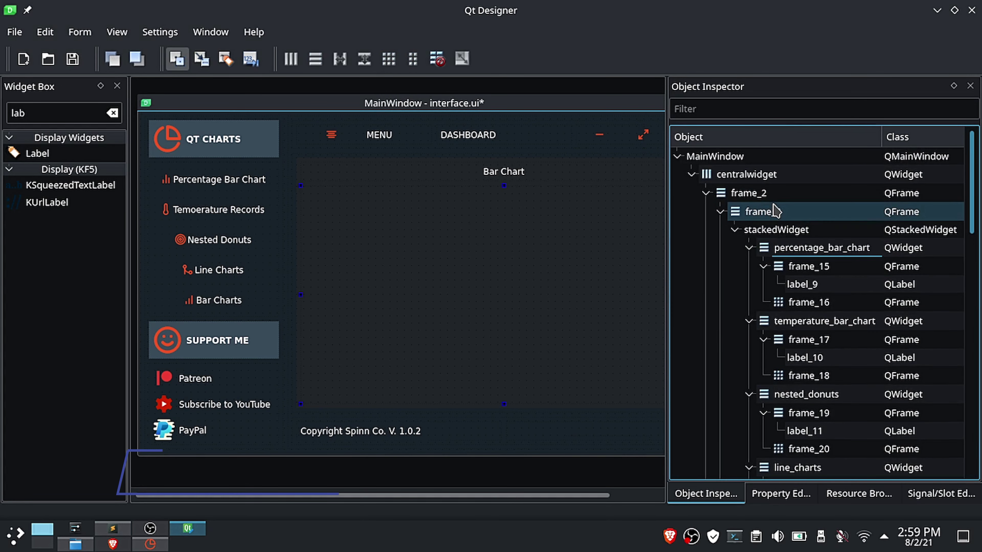
pyautogui.click(692, 175)
pyautogui.rightClick(743, 180)
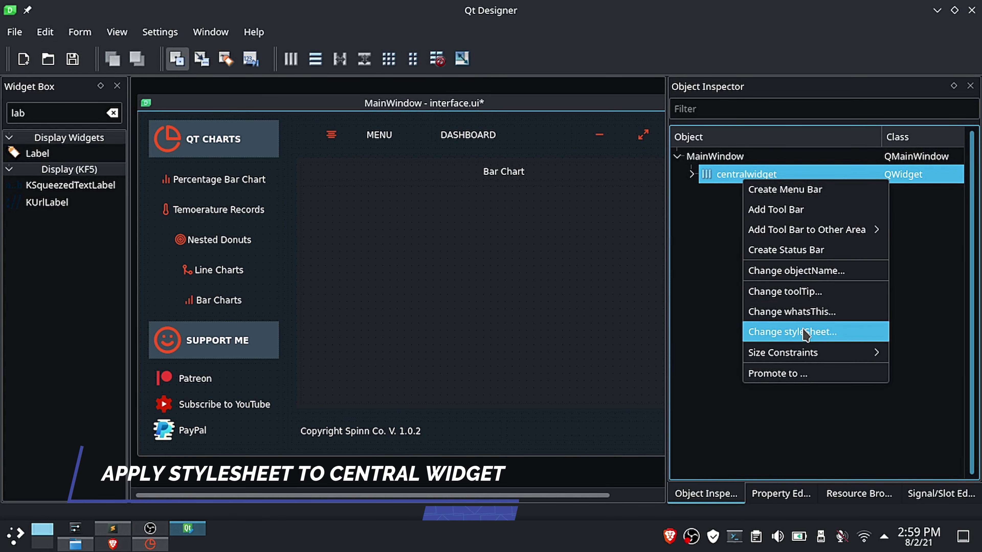
pyautogui.click(816, 332)
pyautogui.hotkey('ctrl', 'a')
pyautogui.press('Delete')
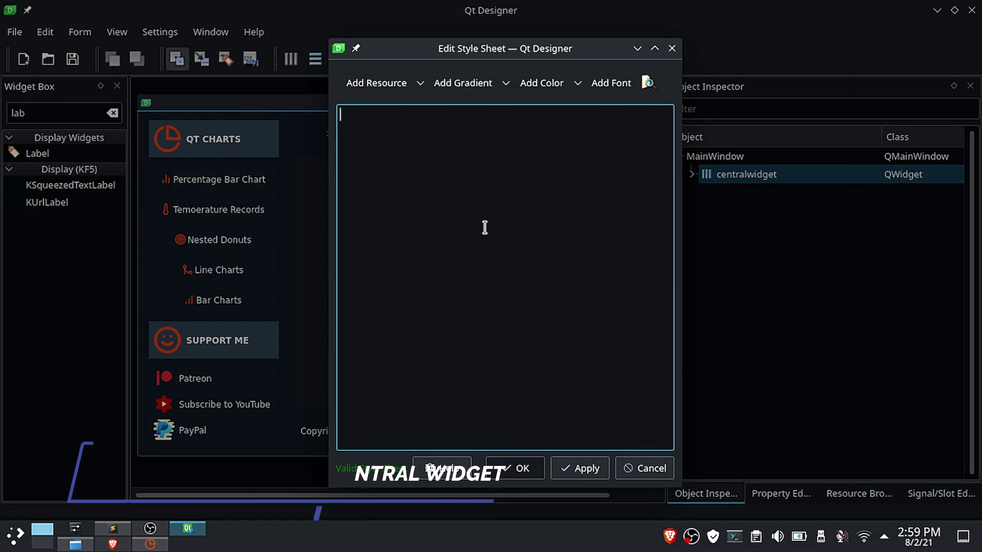
pyautogui.rightClick(369, 128)
pyautogui.click(395, 170)
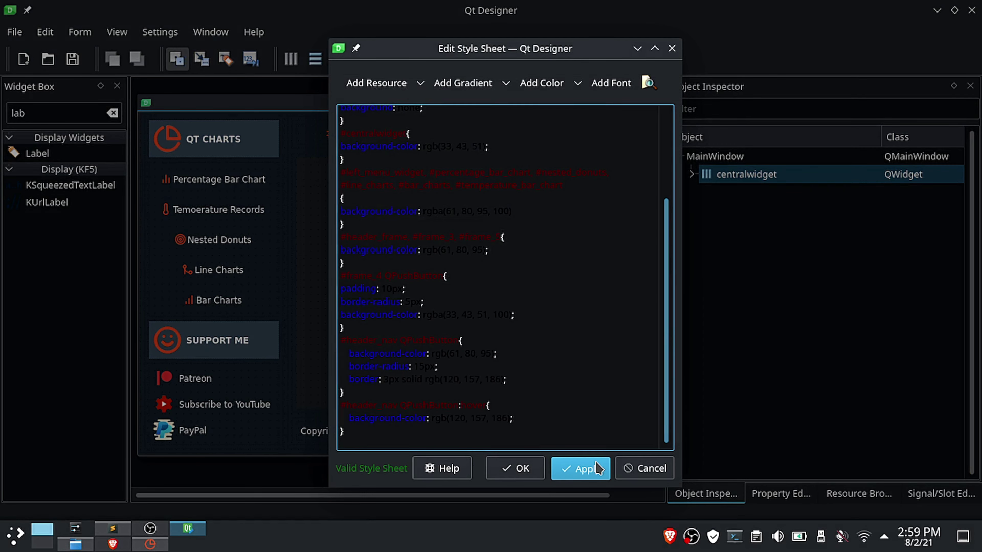
pyautogui.click(576, 470)
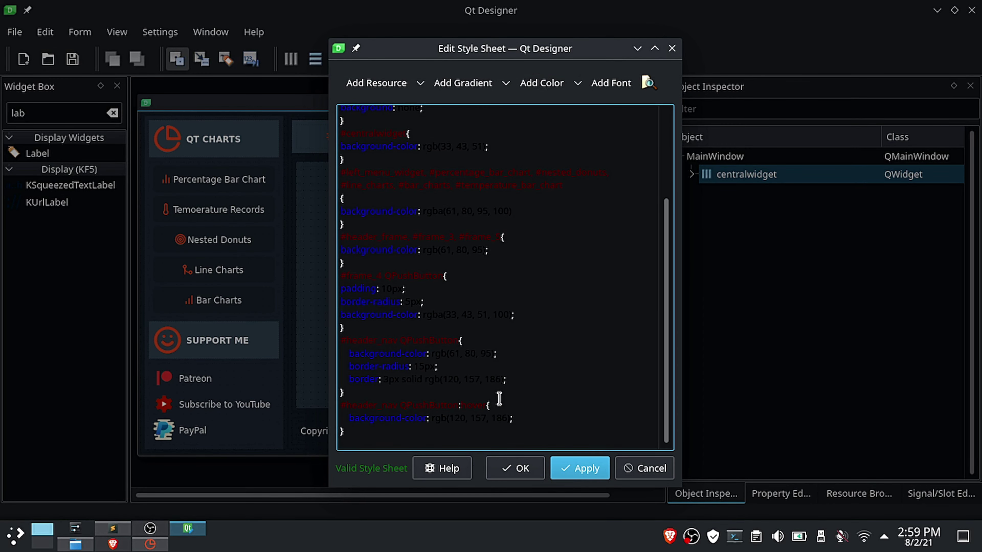
pyautogui.click(517, 469)
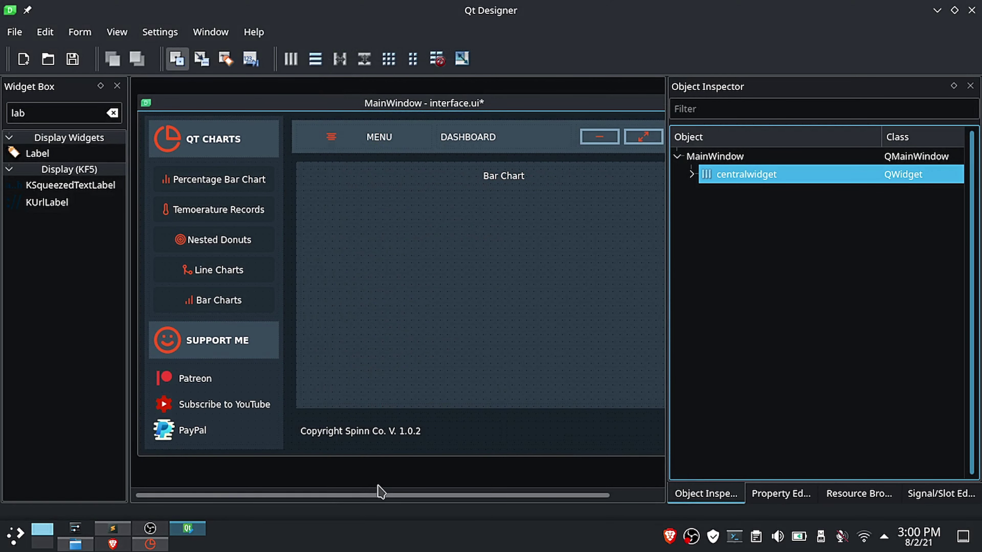
# Step: Set both the minimum and maximum size of the header's minimize button to 30 x 30
pyautogui.moveTo(381, 492); pyautogui.dragTo(349, 473)
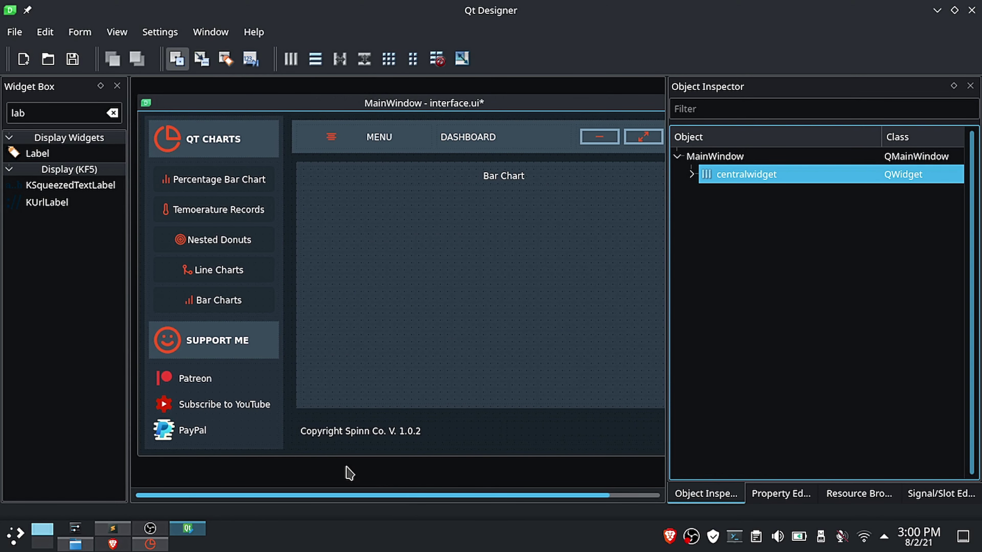
pyautogui.click(602, 142)
pyautogui.scroll(3, 810, 305)
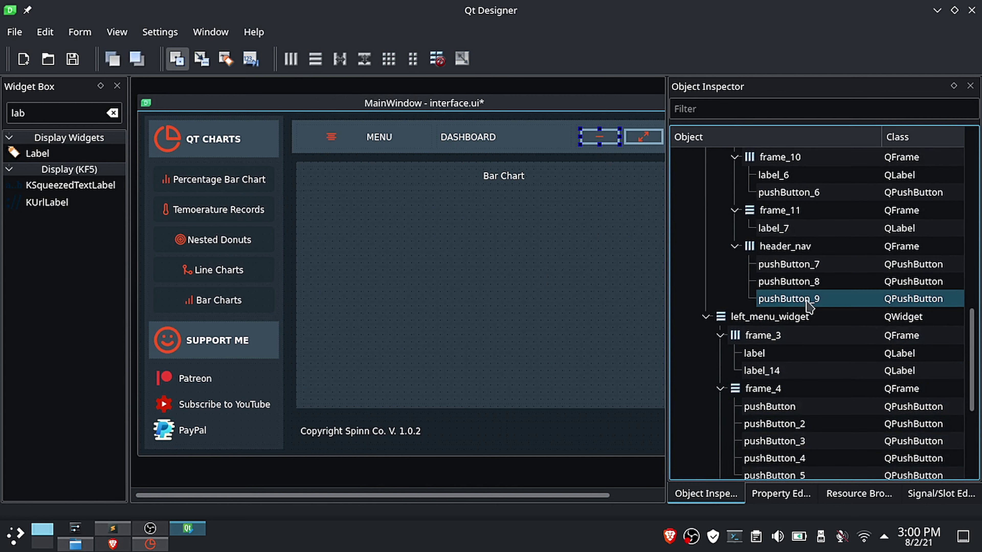
pyautogui.click(781, 494)
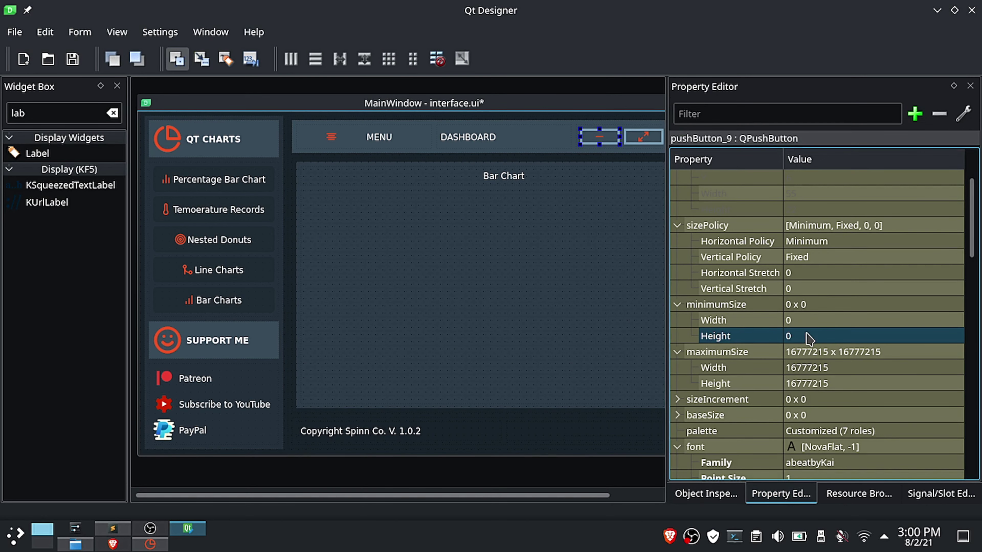
pyautogui.click(804, 321)
pyautogui.click(804, 334)
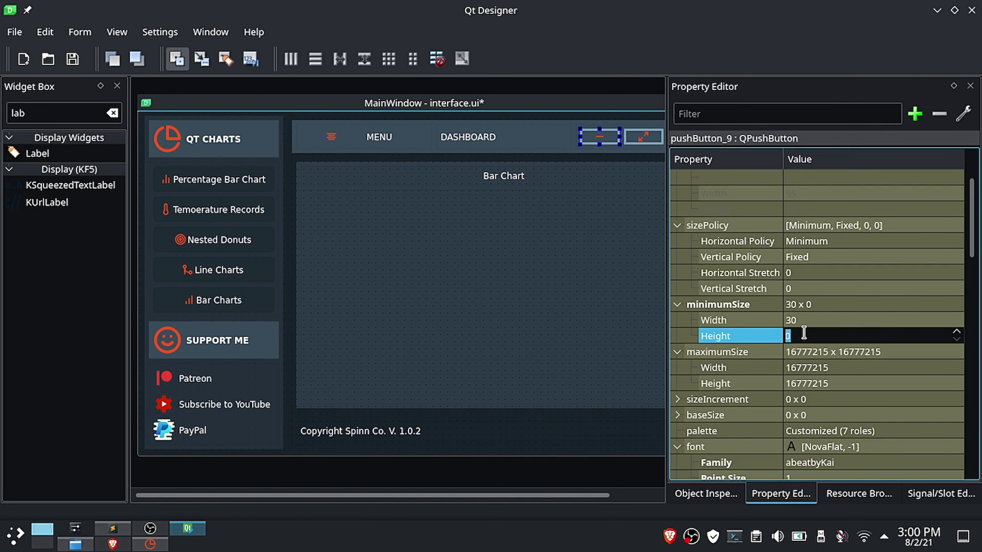
pyautogui.click(818, 367)
pyautogui.write('30')
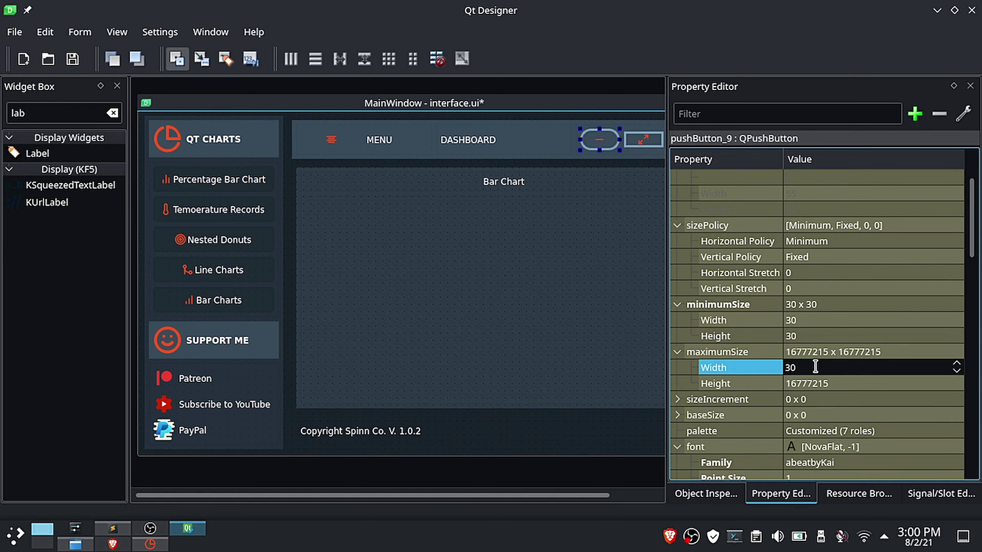
pyautogui.click(818, 383)
pyautogui.write('30')
pyautogui.press('Return')
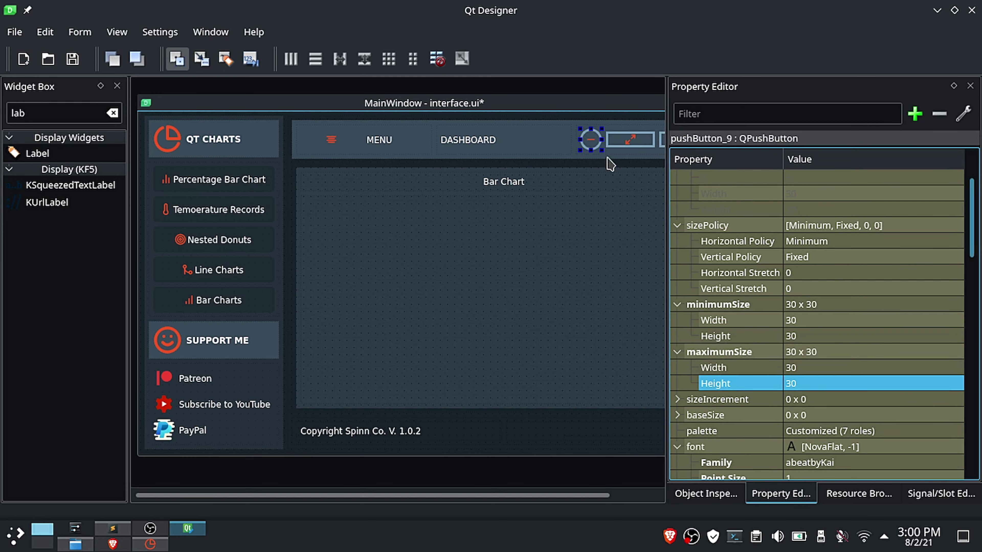
# Step: Set the maximum size of the header's expand button to 30 x 30
pyautogui.click(637, 161)
pyautogui.click(638, 140)
pyautogui.click(810, 367)
pyautogui.write('30')
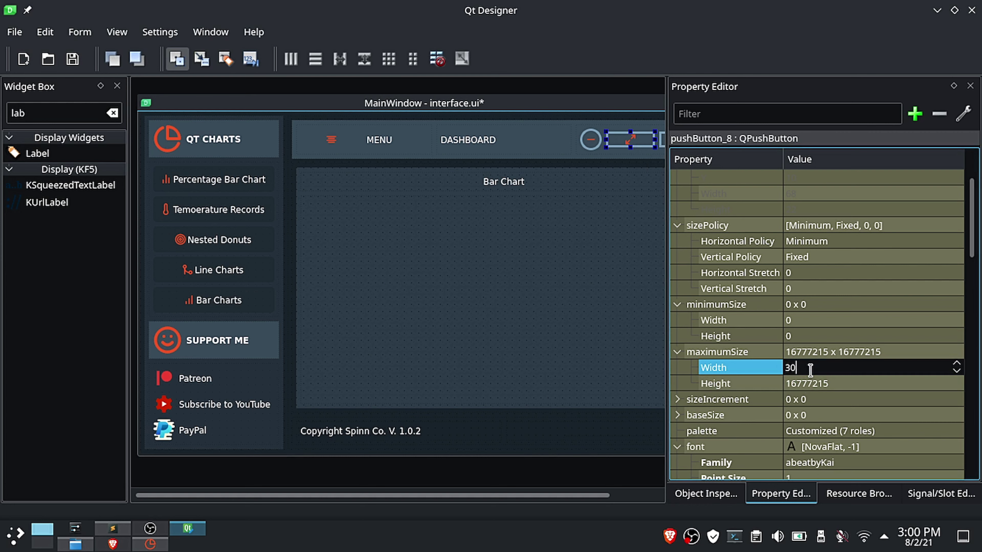
pyautogui.click(812, 384)
pyautogui.write('30')
pyautogui.click(811, 367)
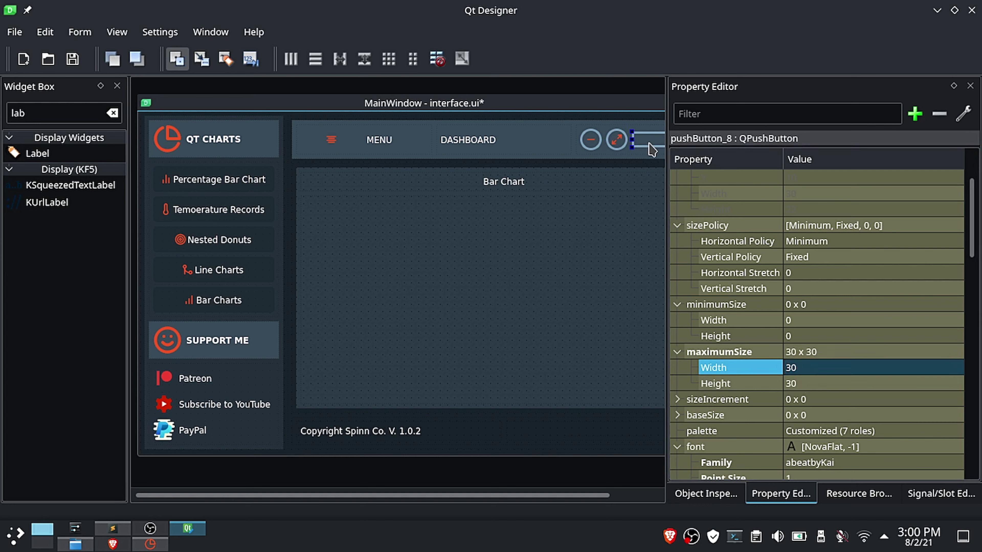
# Step: Set both the maximum and minimum size of the header's close button, pushButton_7, to 30 x 30
pyautogui.click(652, 149)
pyautogui.click(809, 367)
pyautogui.write('30')
pyautogui.click(810, 383)
pyautogui.write('30')
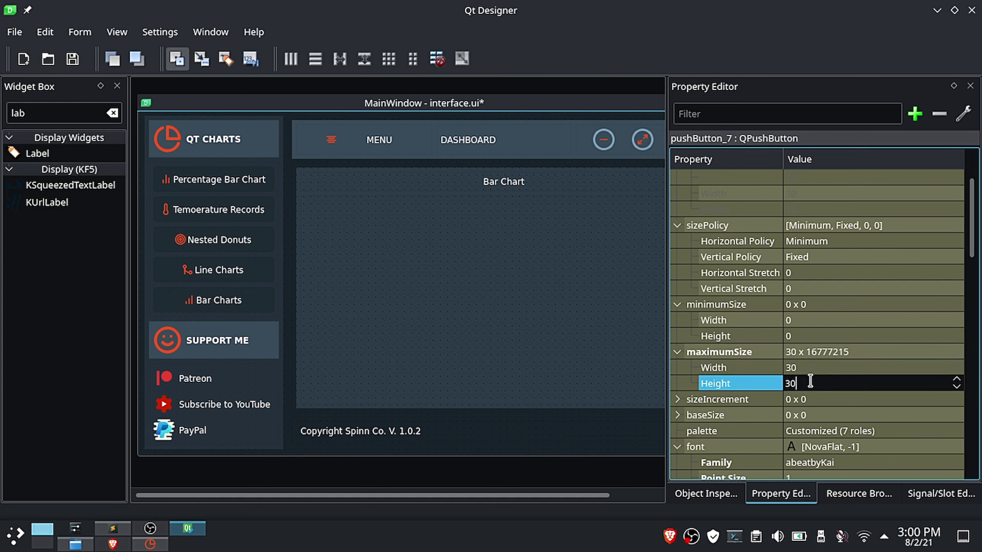
pyautogui.click(803, 336)
pyautogui.click(801, 319)
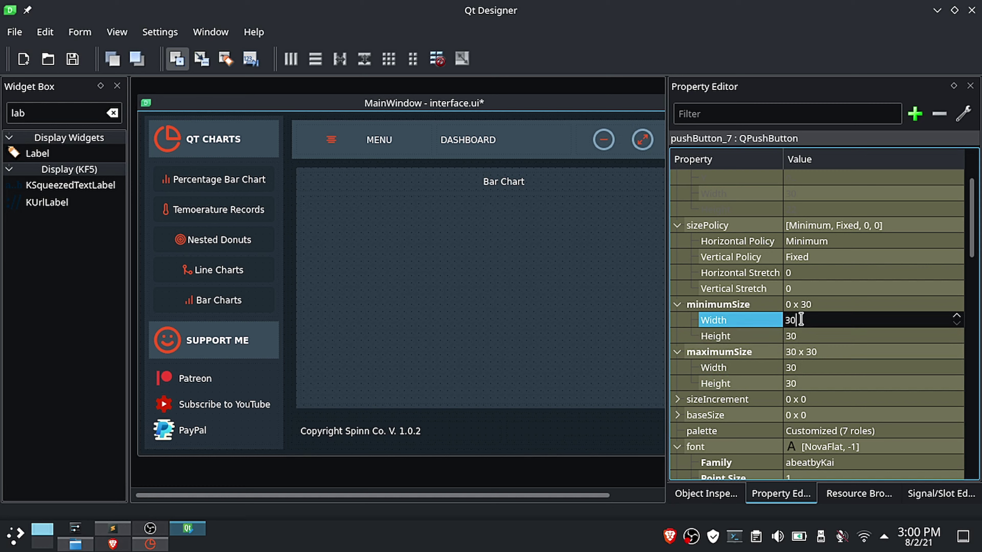
# Step: Set the expand button's minimum size to 30 x 30 and save the form
pyautogui.click(643, 140)
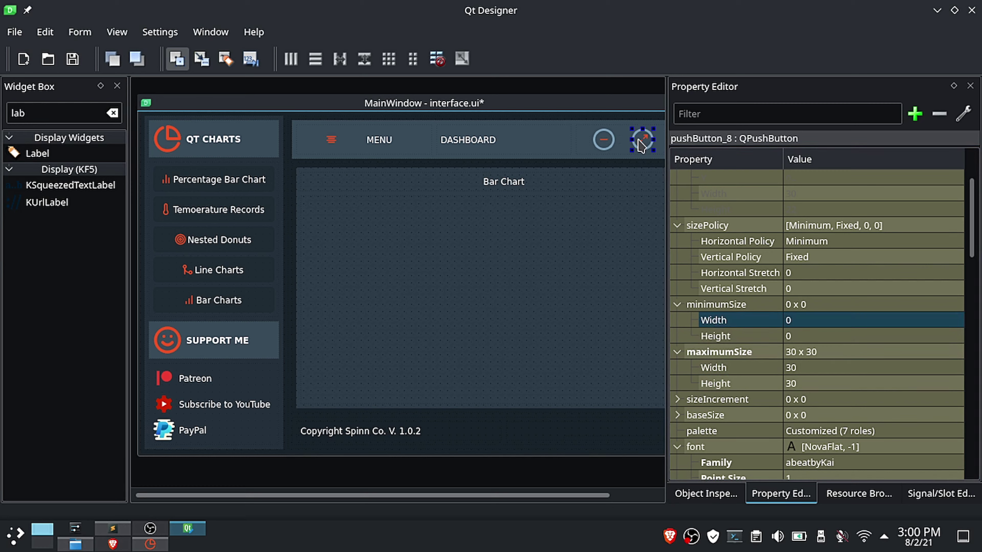
pyautogui.click(814, 320)
pyautogui.write('30')
pyautogui.click(813, 335)
pyautogui.write('30')
pyautogui.press('Return')
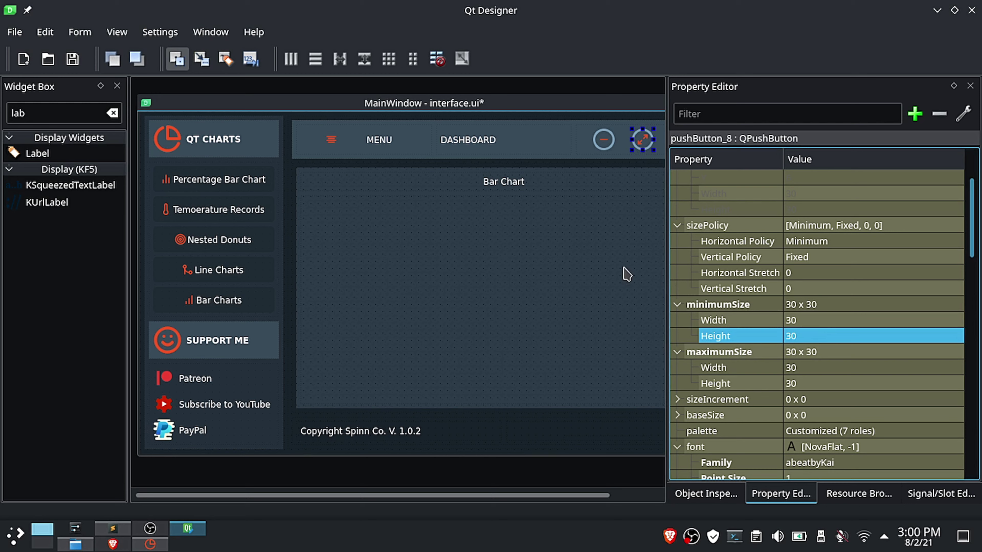
pyautogui.moveTo(531, 494)
pyautogui.mouseDown()
pyautogui.moveTo(587, 509)
pyautogui.moveTo(515, 499)
pyautogui.mouseUp()
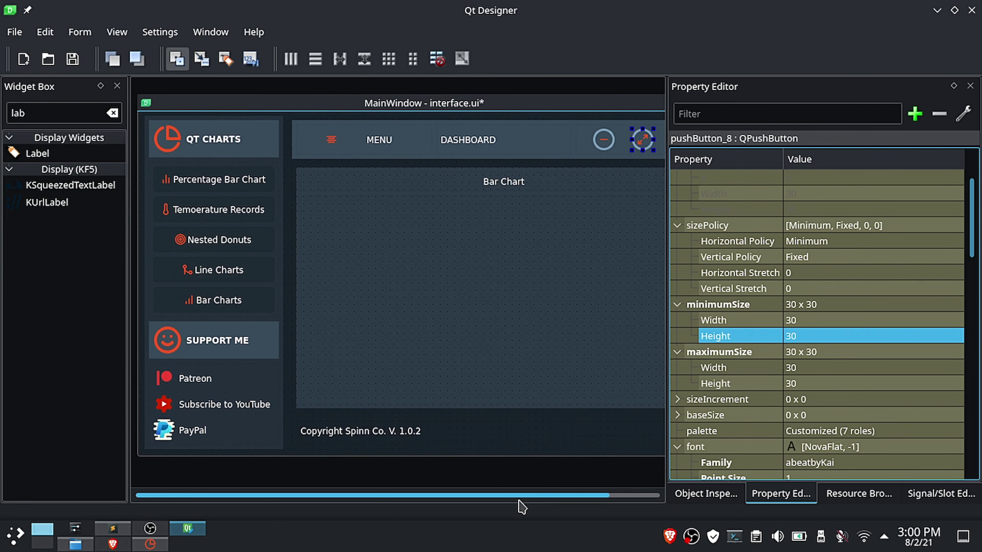
pyautogui.click(72, 59)
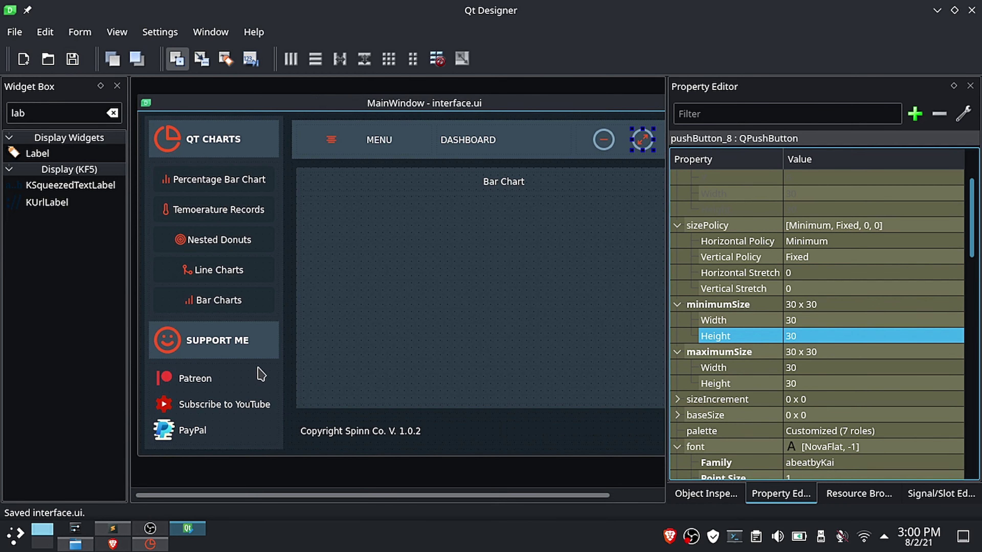
# Step: Set the icon size of the header's menu button, pushButton_6, to 20 x 20
pyautogui.click(322, 147)
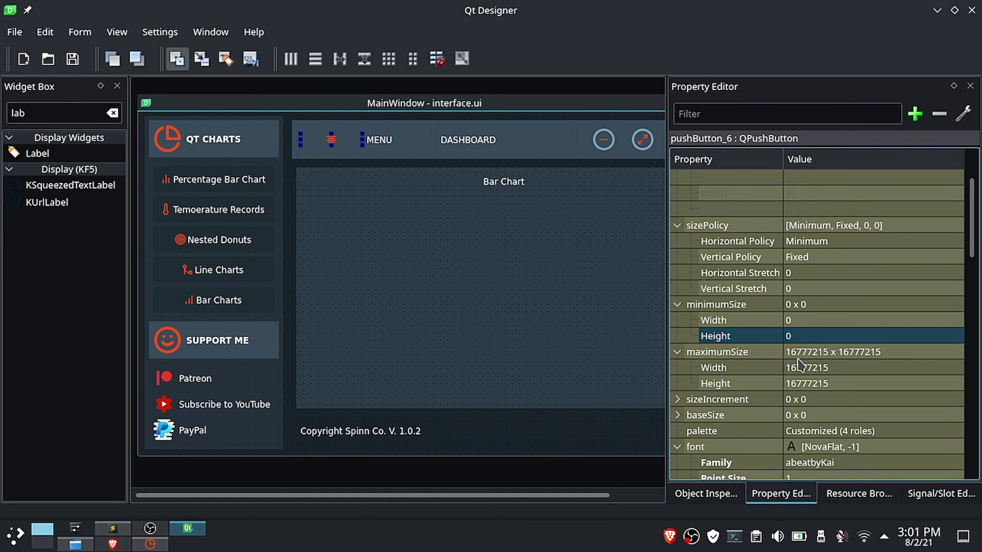
pyautogui.scroll(-15, 800, 366)
pyautogui.scroll(-1, 799, 365)
pyautogui.click(800, 334)
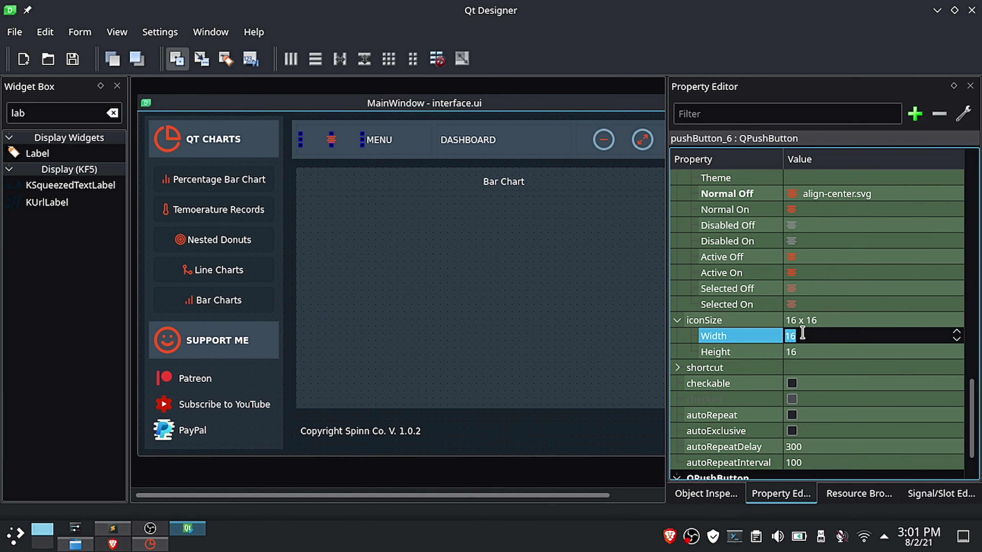
pyautogui.click(801, 353)
pyautogui.write('20')
pyautogui.press('Return')
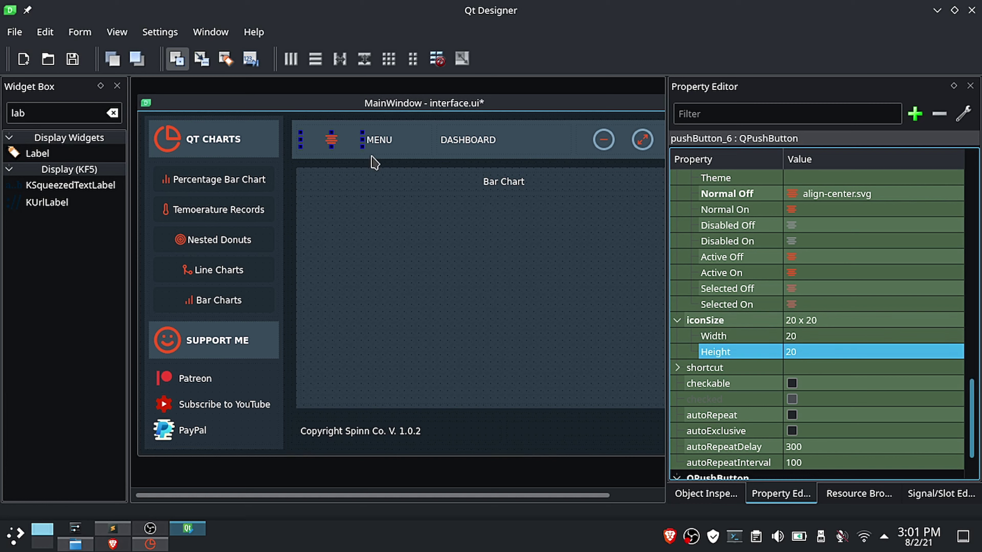
# Step: Enlarge the menu button's icon size to 30 x 30 and save the form
pyautogui.click(806, 358)
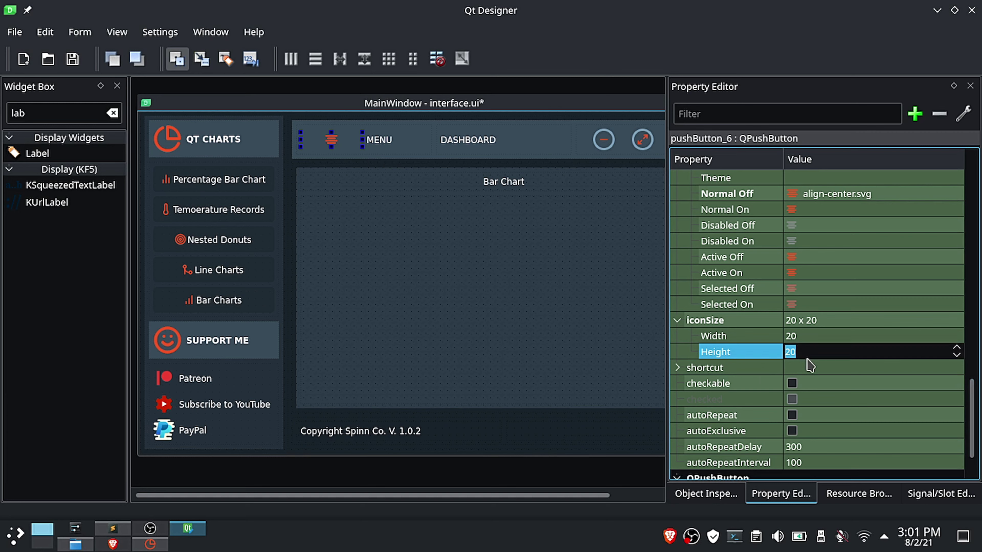
pyautogui.write('30')
pyautogui.click(800, 336)
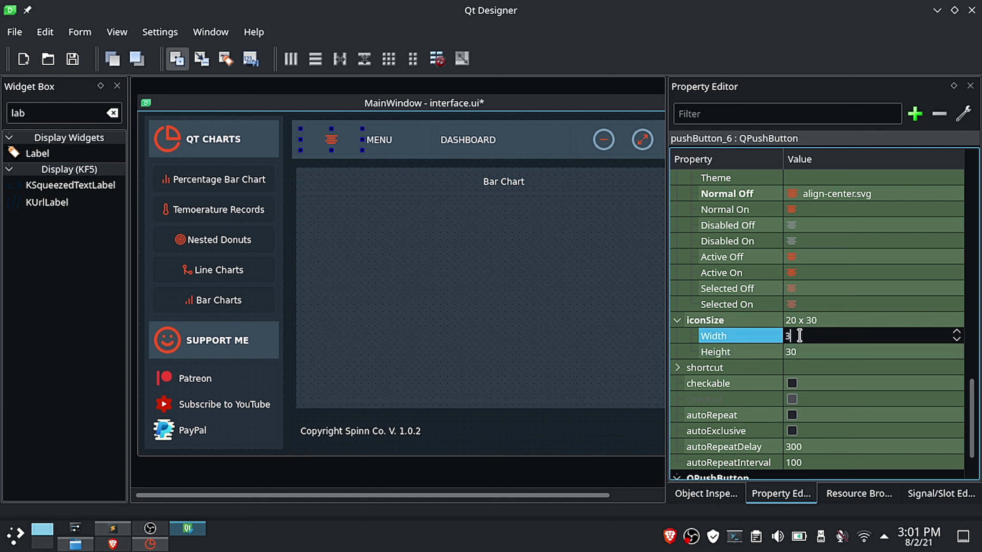
pyautogui.write('30')
pyautogui.press('Return')
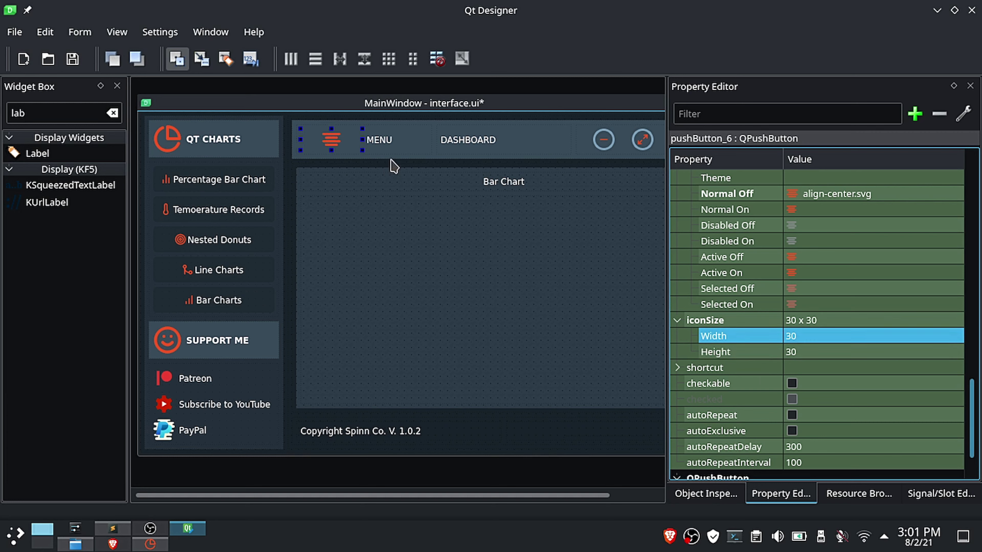
pyautogui.moveTo(366, 496); pyautogui.dragTo(421, 496)
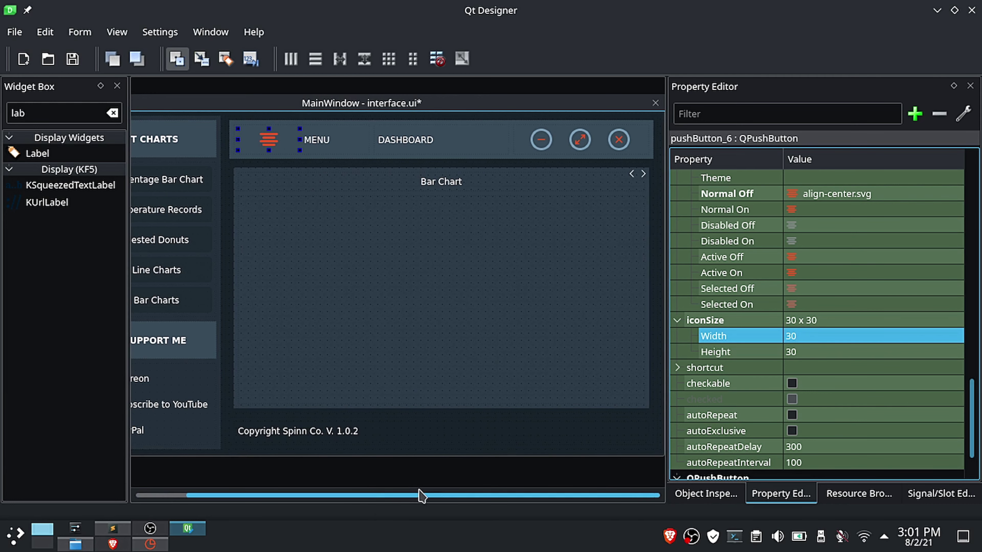
pyautogui.click(73, 59)
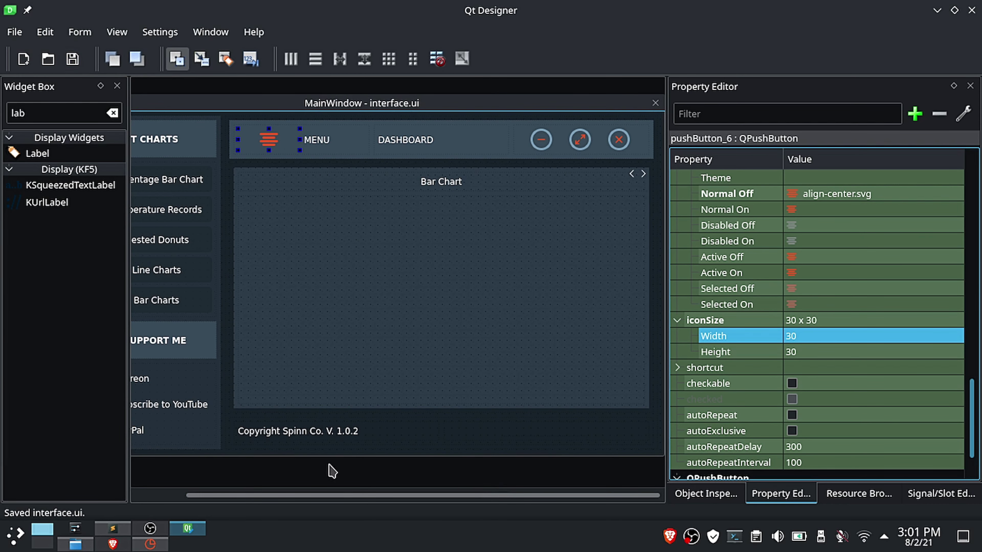
# Step: Select the dashboard's header frame, header_frame, and bring up its maximum size properties
pyautogui.moveTo(347, 496); pyautogui.dragTo(275, 497)
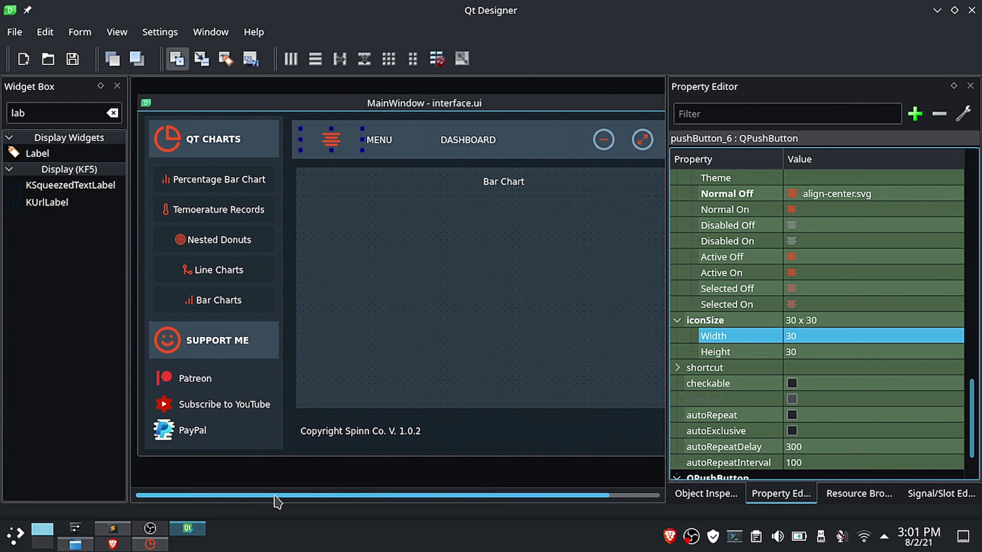
pyautogui.click(298, 157)
pyautogui.click(706, 493)
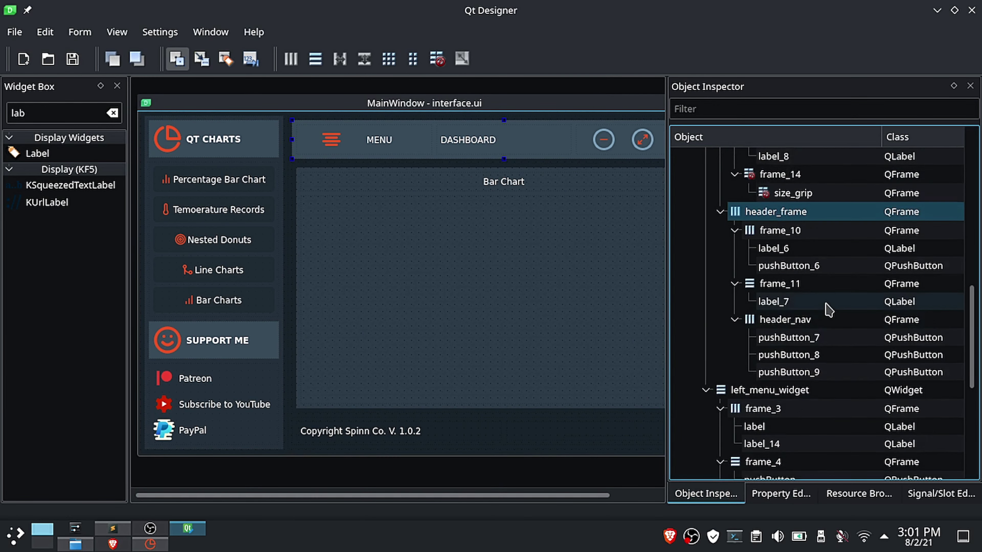
pyautogui.scroll(3, 828, 309)
pyautogui.click(781, 493)
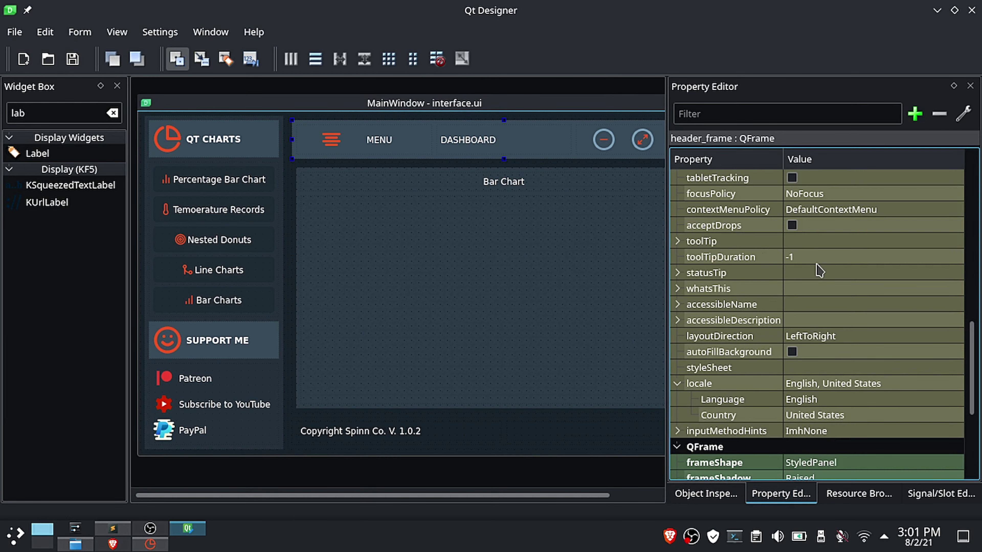
pyautogui.scroll(-4, 820, 271)
pyautogui.scroll(12, 820, 271)
pyautogui.scroll(-2, 820, 271)
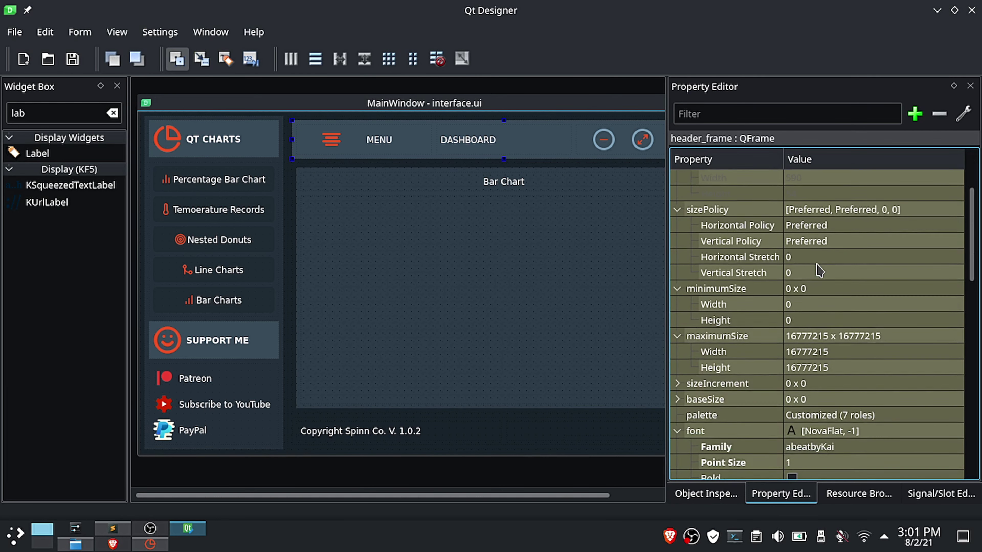
pyautogui.scroll(-1, 820, 271)
pyautogui.click(805, 304)
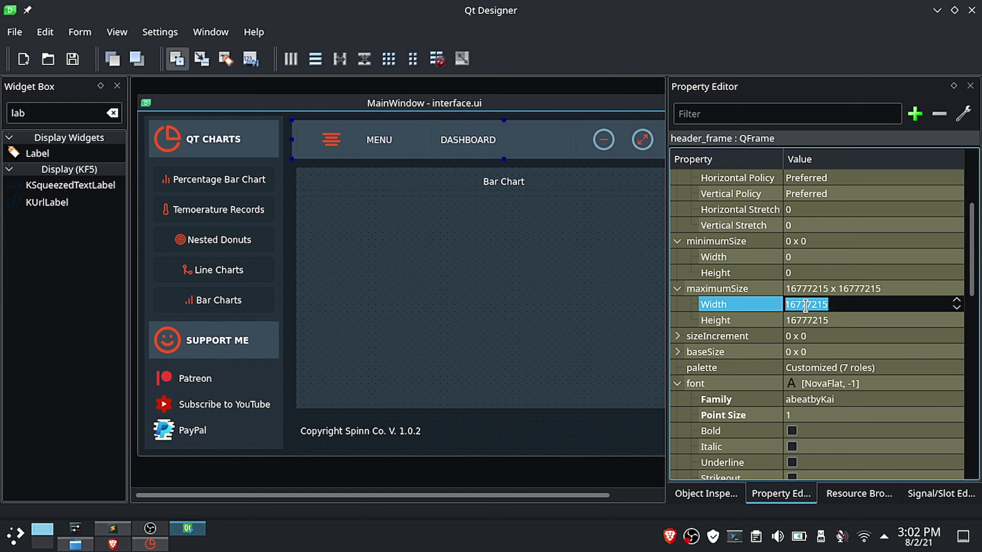
pyautogui.write('30')
pyautogui.click(844, 320)
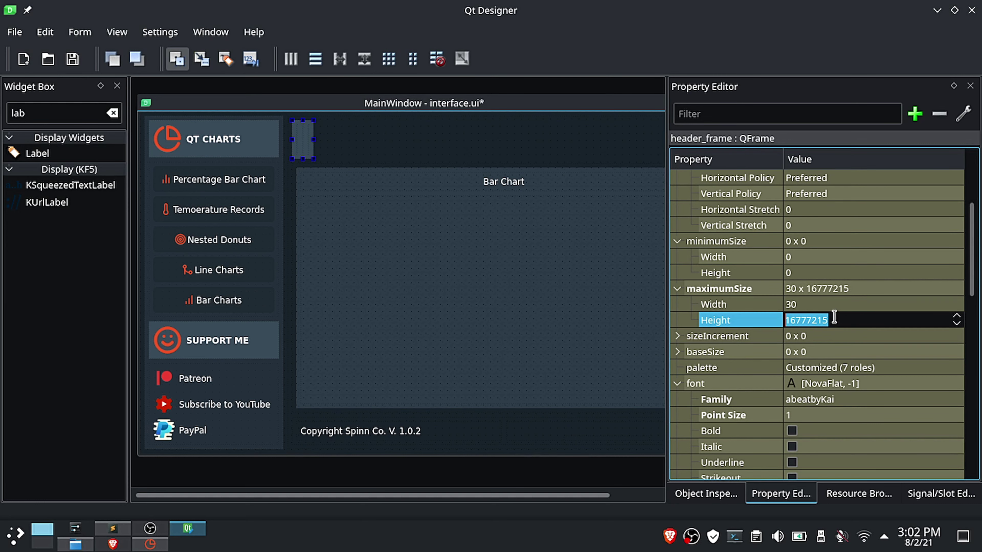
pyautogui.click(822, 304)
pyautogui.click(744, 321)
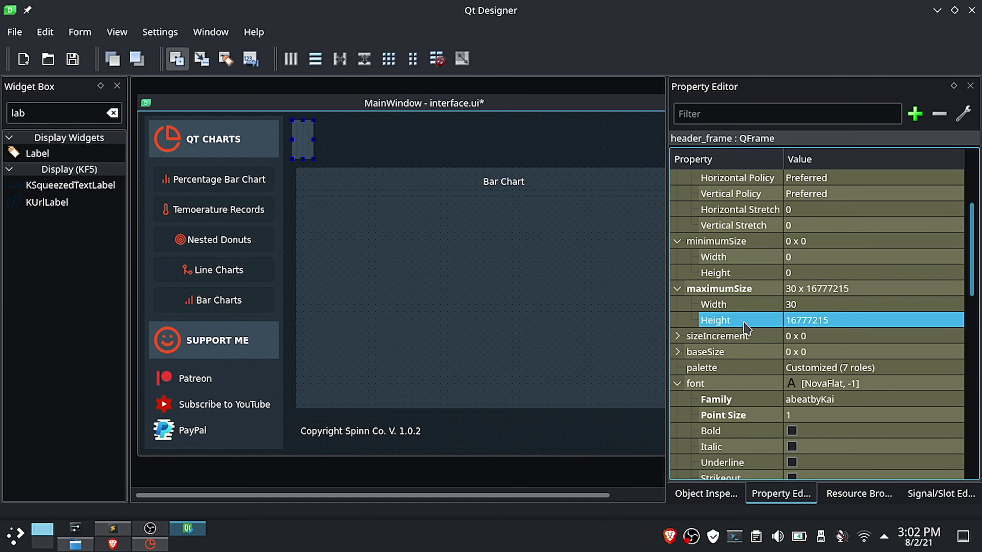
pyautogui.hotkey('ctrl', 'z')
# Step: Set the maximum height of header_frame to 50
pyautogui.click(800, 304)
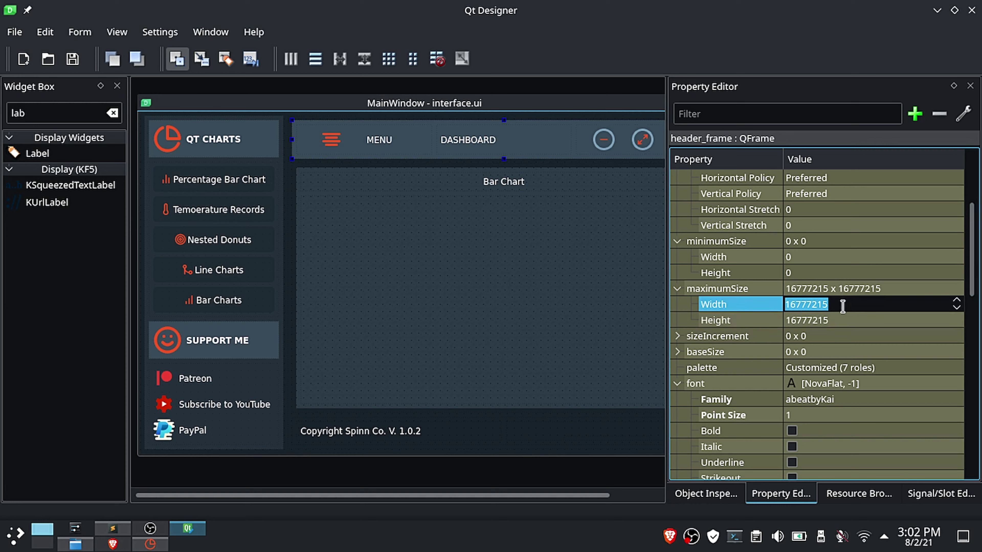
pyautogui.click(825, 321)
pyautogui.write('30')
pyautogui.click(818, 304)
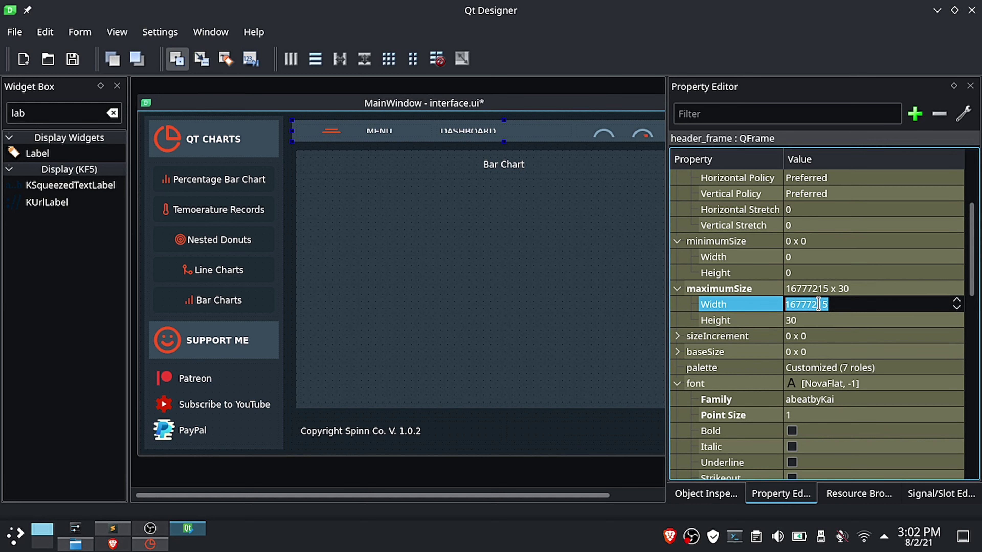
pyautogui.click(817, 319)
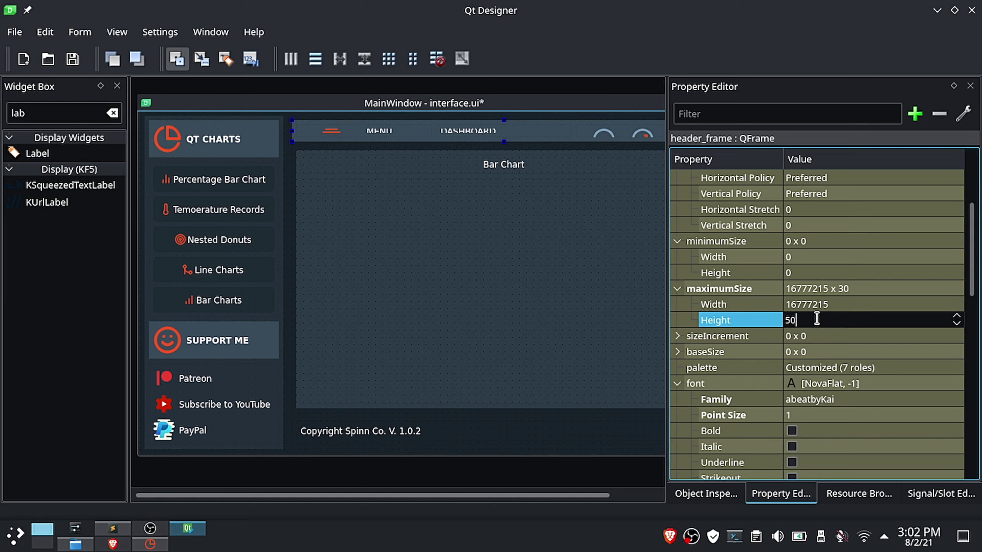
pyautogui.write('50')
pyautogui.click(833, 352)
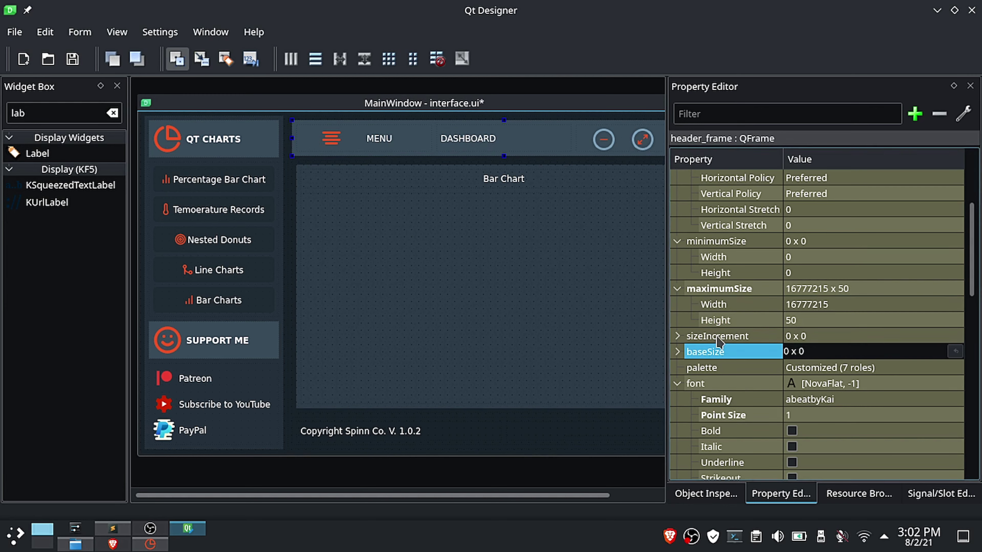
# Step: Set the vertical layout alignment of header_frame to Top and save the form
pyautogui.click(705, 493)
pyautogui.rightClick(776, 268)
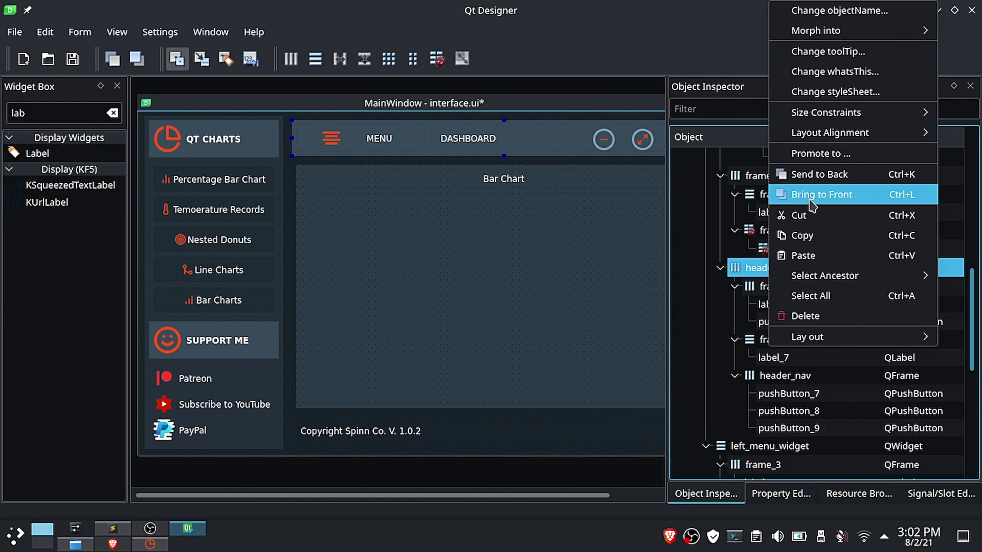
pyautogui.moveTo(855, 135)
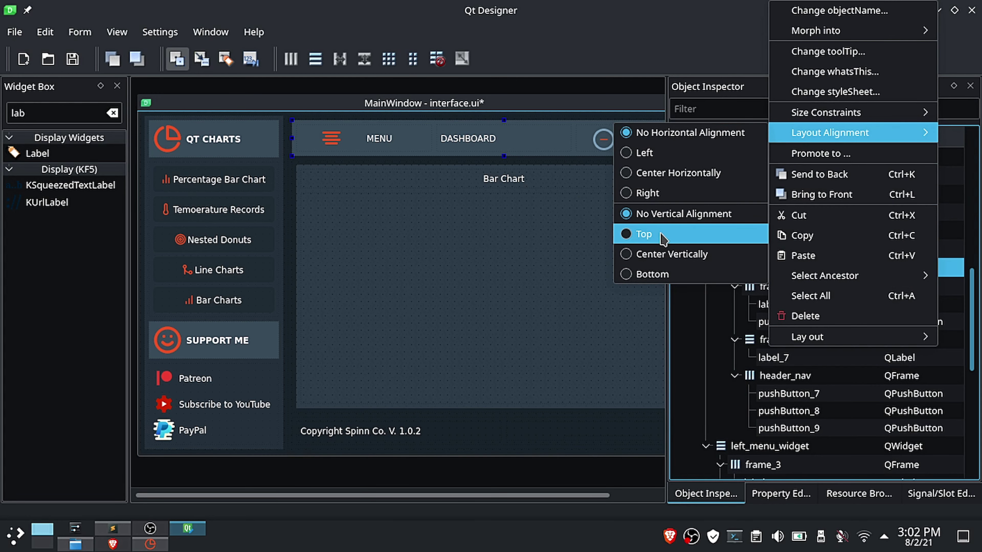
pyautogui.click(662, 238)
pyautogui.click(72, 59)
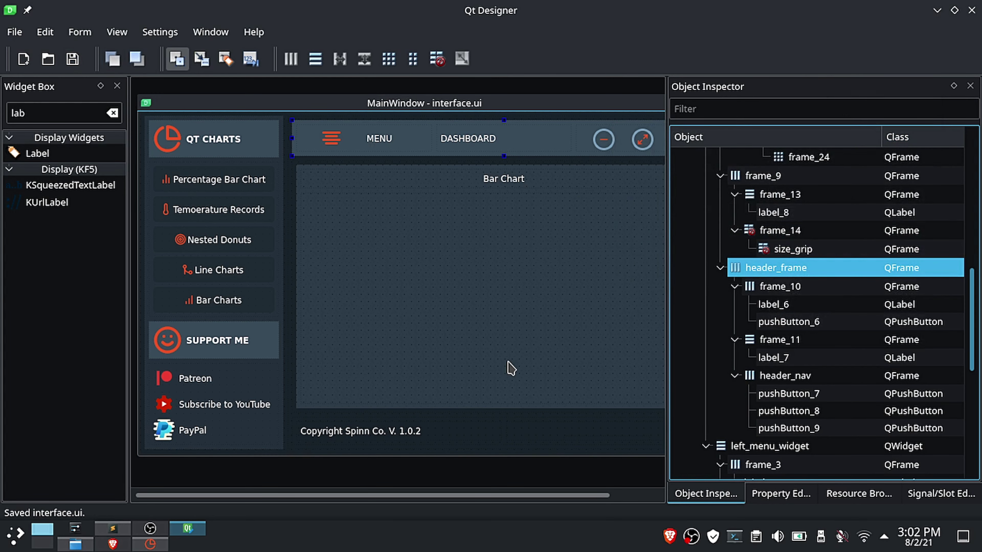
# Step: Set all four layout margins and the layout spacing of header_frame to 0
pyautogui.click(781, 495)
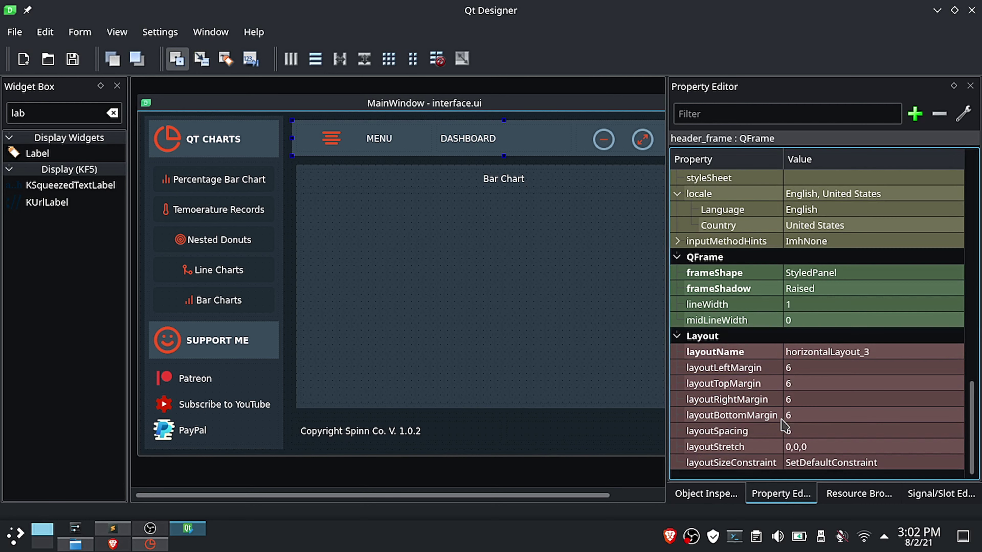
pyautogui.click(813, 367)
pyautogui.click(814, 384)
pyautogui.write('0')
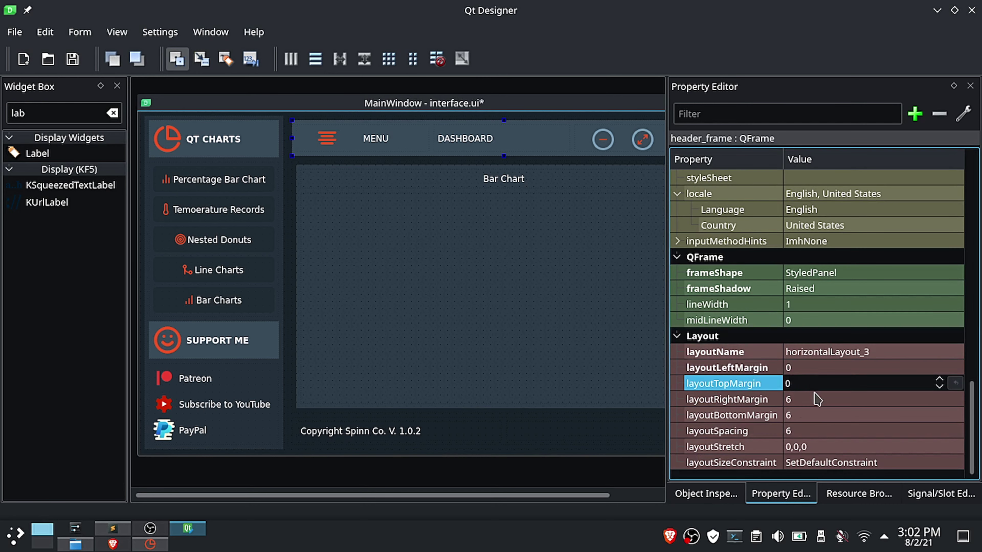
pyautogui.click(815, 400)
pyautogui.write('0')
pyautogui.click(817, 415)
pyautogui.write('0')
pyautogui.click(819, 437)
pyautogui.write('0')
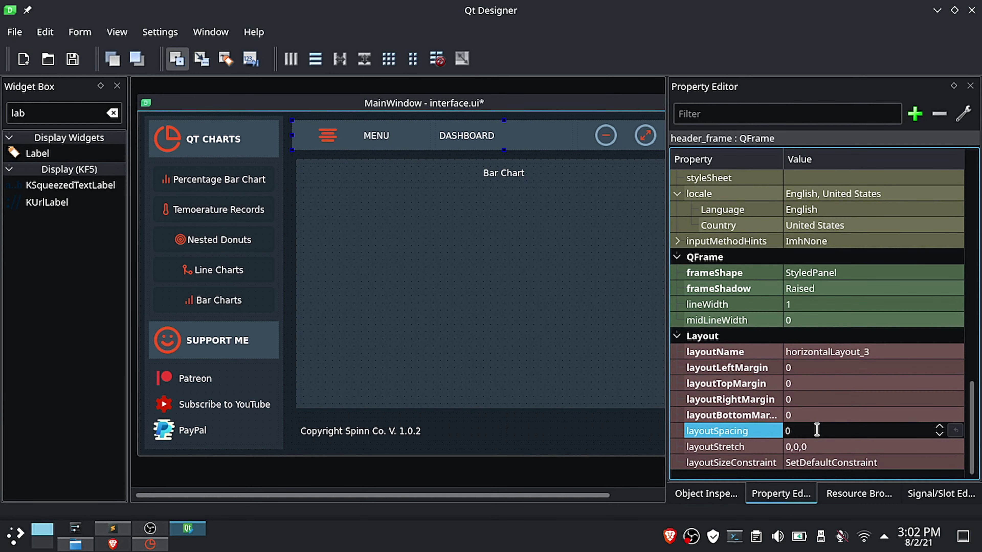
pyautogui.click(825, 393)
pyautogui.write('0')
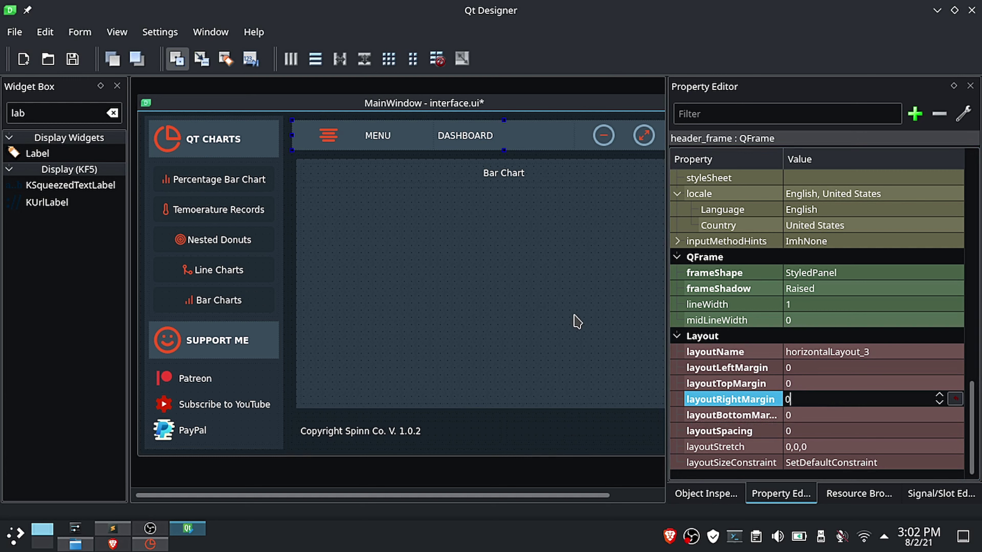
# Step: Set all four layout margins and the layout spacing of the QT CHARTS title frame, frame_3, to 0
pyautogui.click(271, 158)
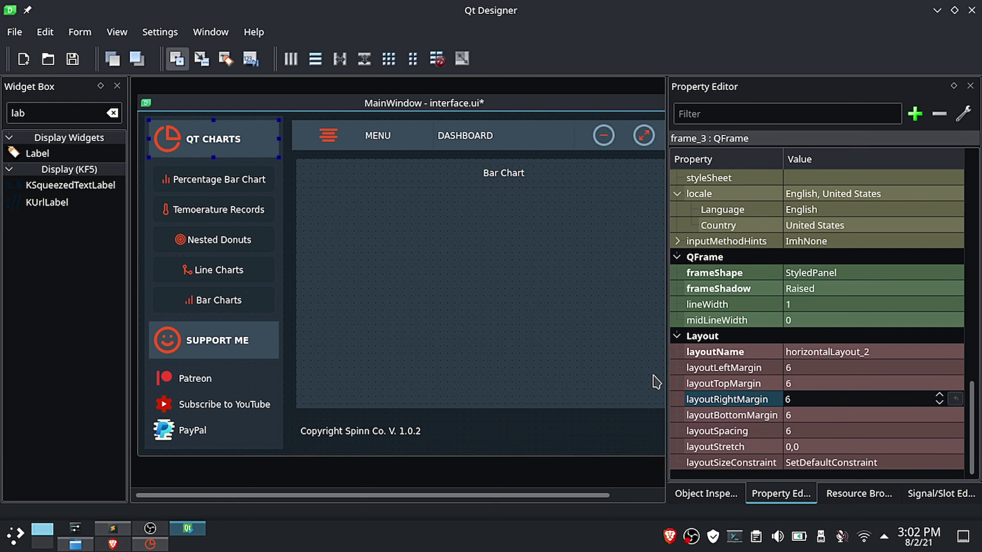
pyautogui.click(855, 399)
pyautogui.write('0')
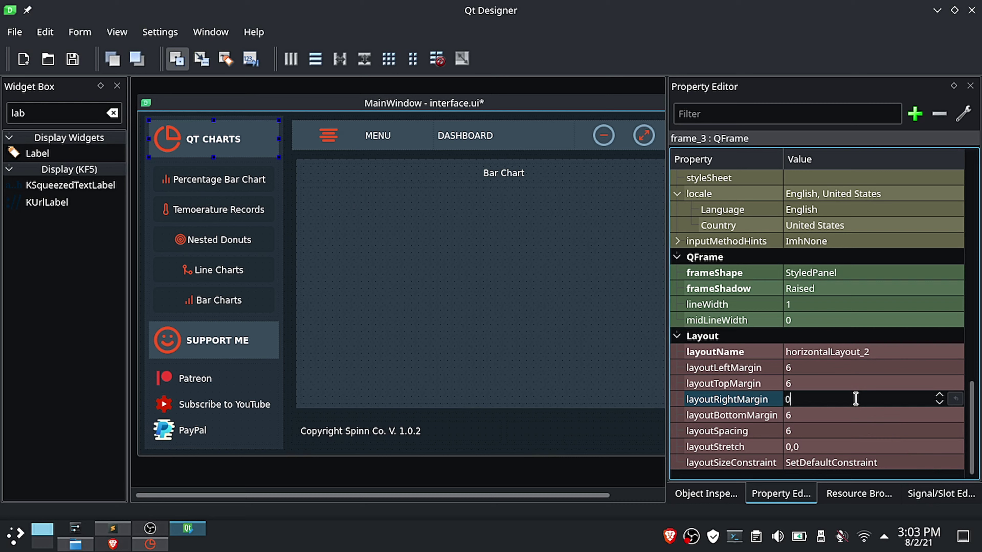
pyautogui.click(819, 384)
pyautogui.write('0')
pyautogui.click(801, 369)
pyautogui.write('0')
pyautogui.click(804, 415)
pyautogui.write('0')
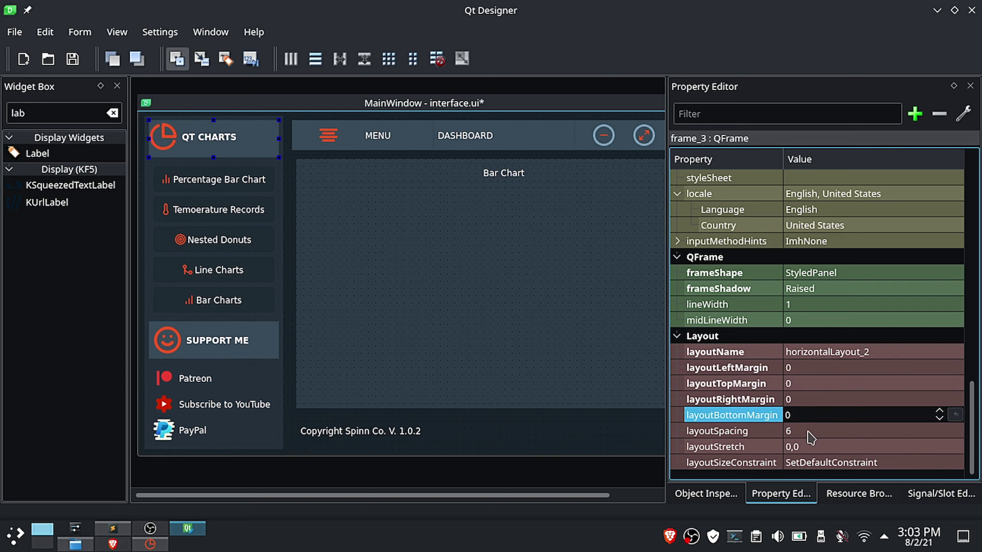
pyautogui.click(809, 432)
pyautogui.write('0')
pyautogui.click(813, 413)
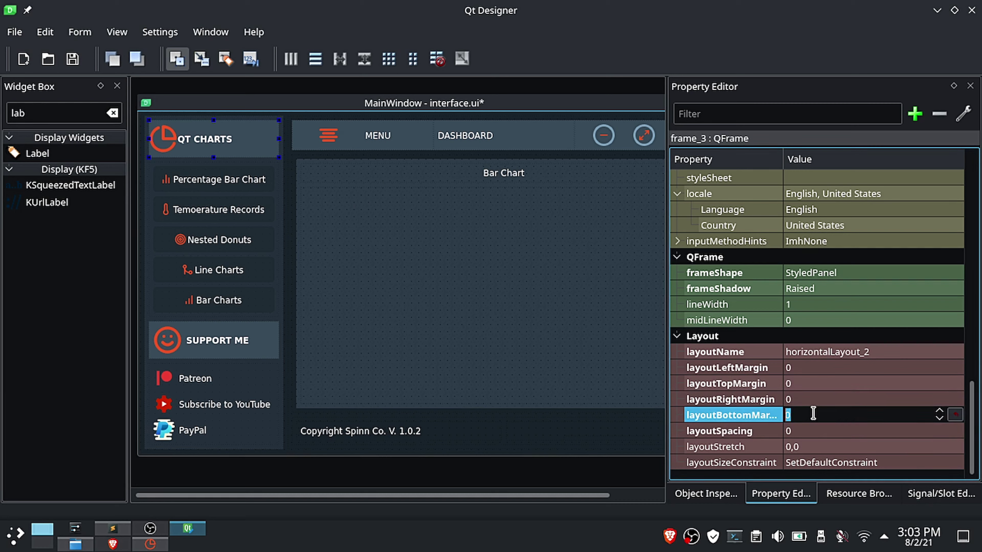
# Step: Set the layout spacing of the QT CHARTS title frame, frame_3, to 6
pyautogui.click(255, 351)
pyautogui.click(258, 155)
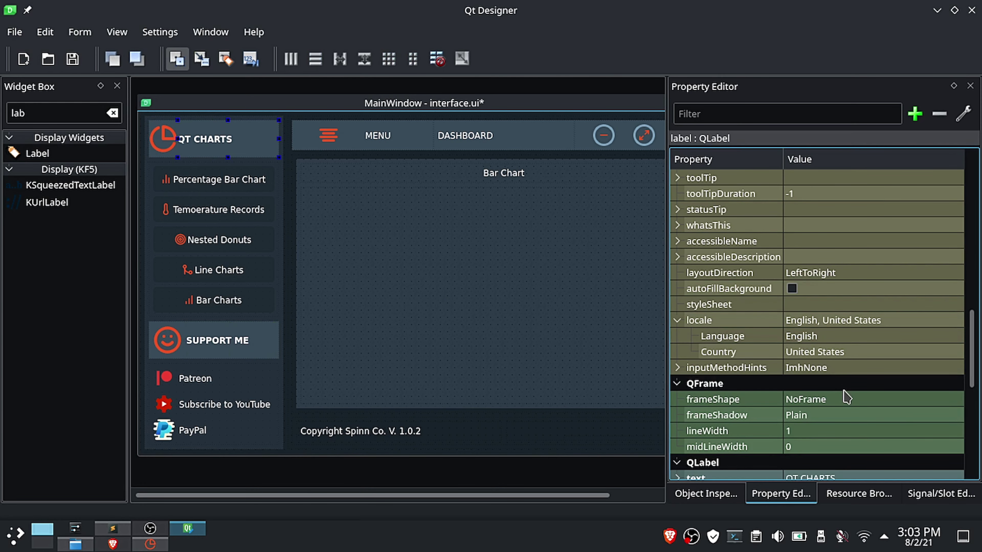
pyautogui.scroll(-8, 777, 416)
pyautogui.click(707, 493)
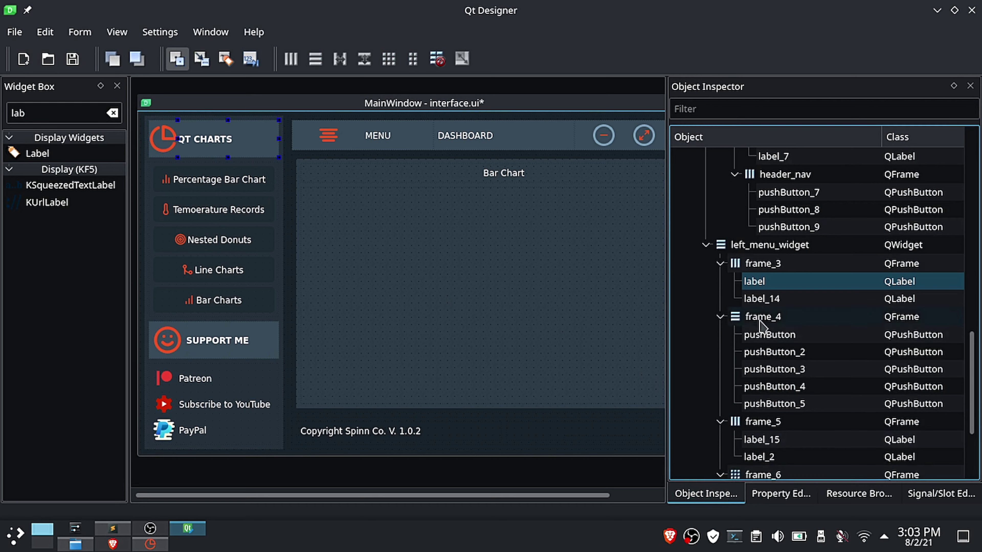
pyautogui.click(760, 254)
pyautogui.click(781, 493)
pyautogui.scroll(-3, 800, 418)
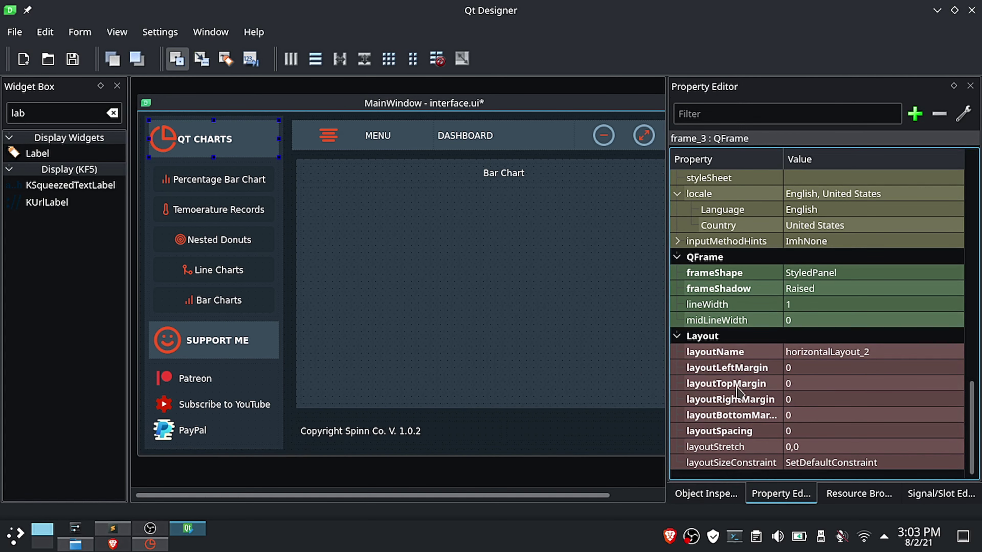
pyautogui.click(811, 431)
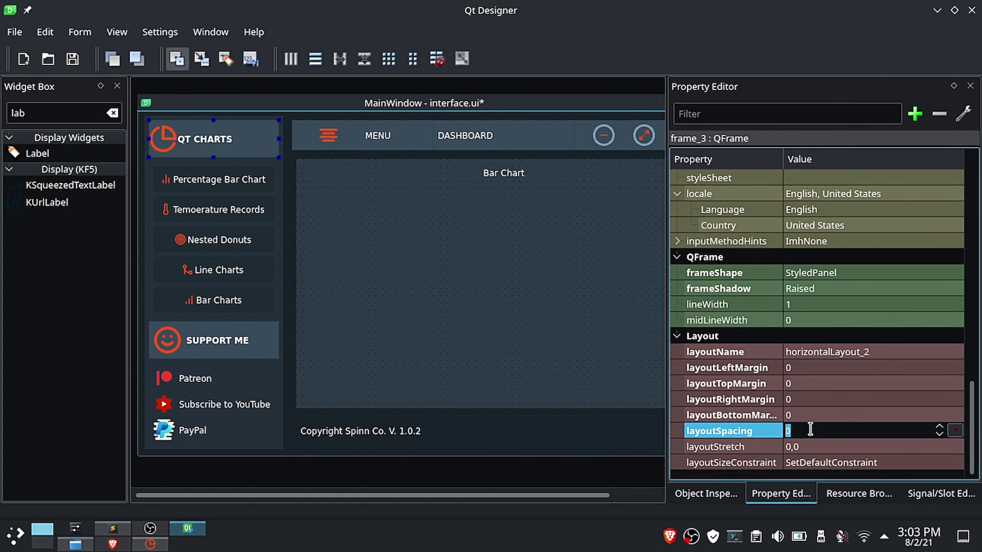
pyautogui.write('6')
pyautogui.click(797, 415)
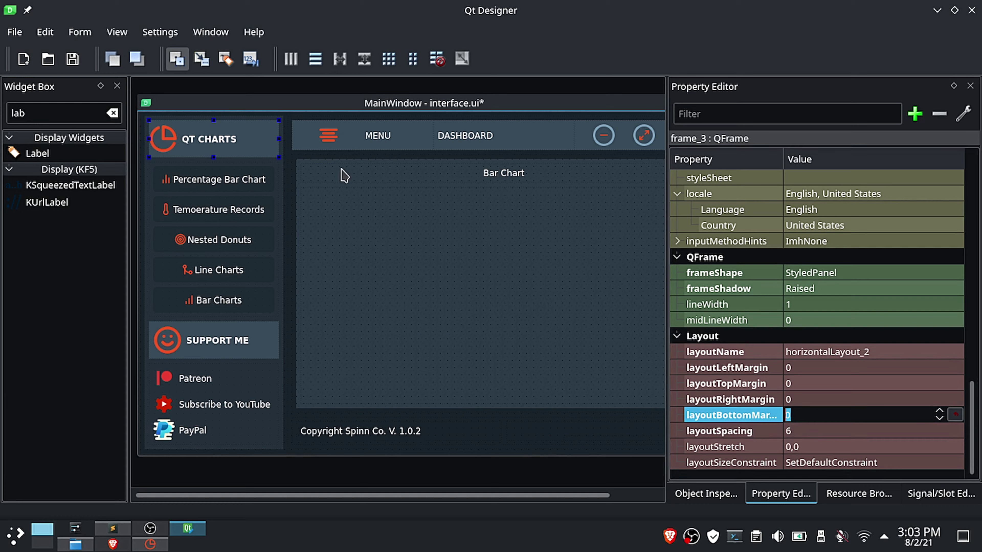
# Step: Set all four layout margins and the layout spacing of the SUPPORT ME frame, frame_5, to 0
pyautogui.click(254, 354)
pyautogui.click(803, 432)
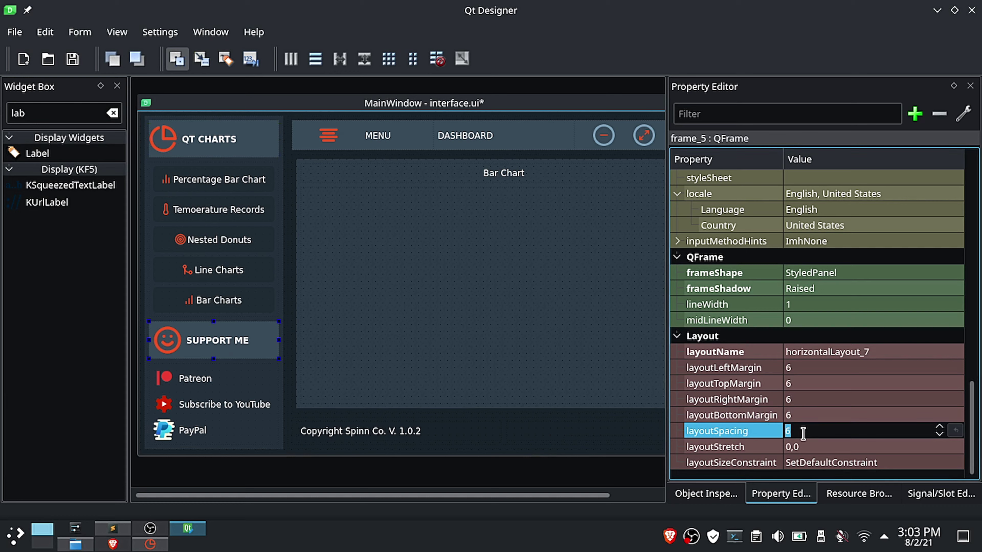
pyautogui.write('0')
pyautogui.click(805, 399)
pyautogui.write('0')
pyautogui.click(797, 383)
pyautogui.write('0')
pyautogui.click(797, 368)
pyautogui.write('0')
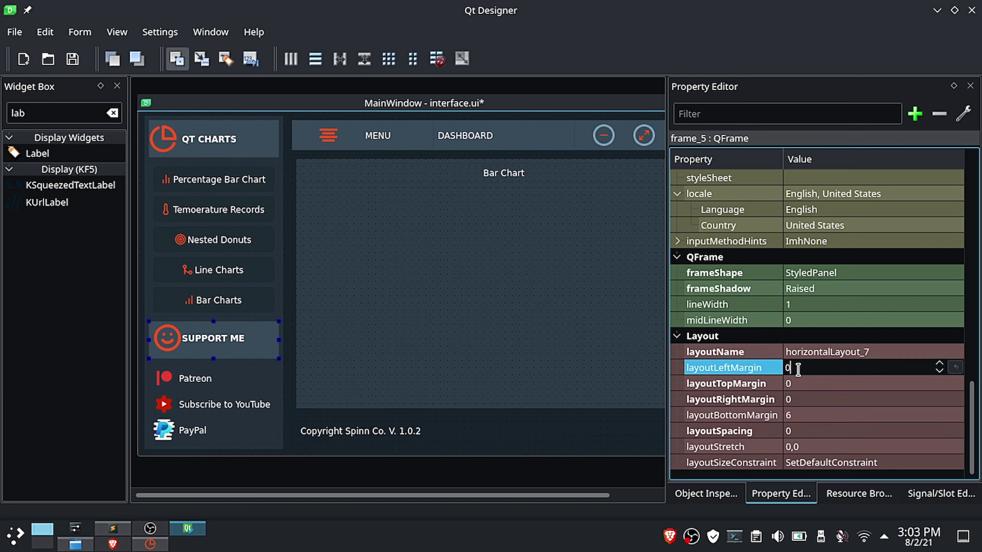
pyautogui.click(767, 399)
pyautogui.click(807, 421)
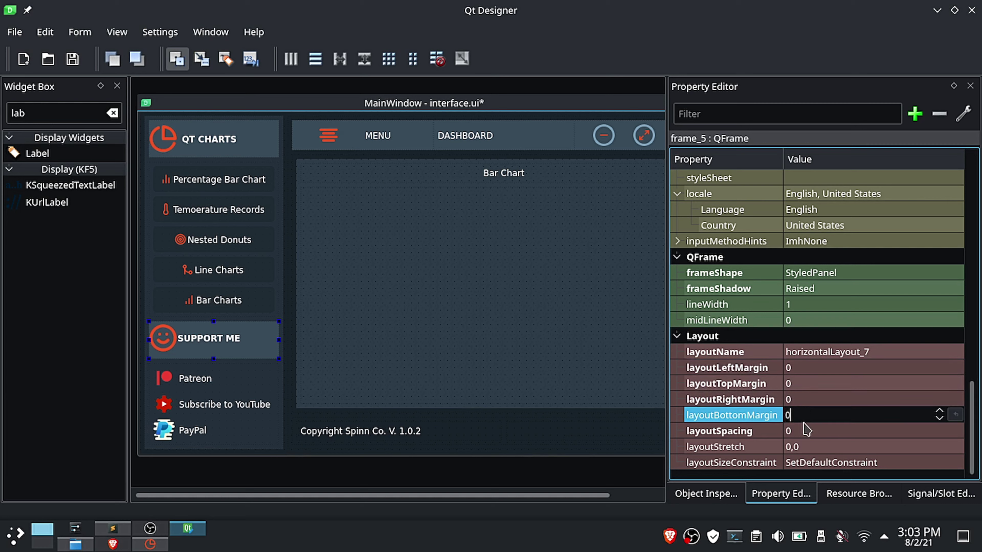
pyautogui.write('0')
# Step: Set the layout spacing of the SUPPORT ME frame, frame_5, to 6 and save the form
pyautogui.click(802, 431)
pyautogui.click(809, 421)
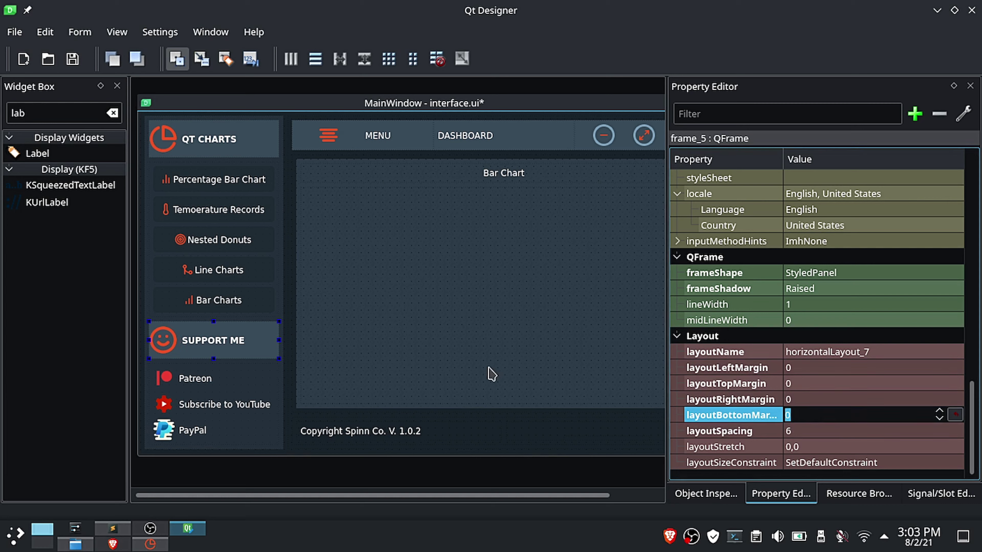
pyautogui.click(73, 59)
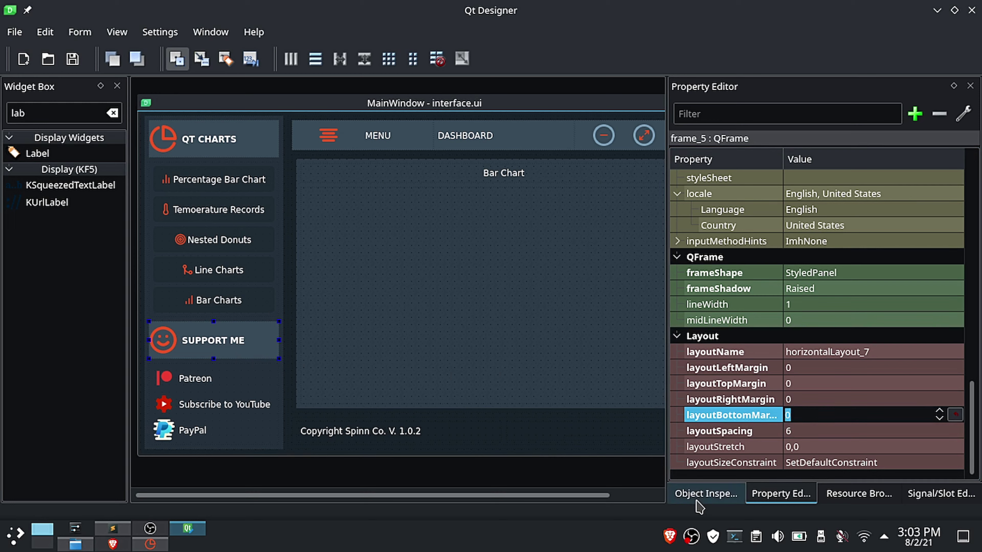
# Step: Set the vertical layout alignment of the SUPPORT ME frame, frame_5, to Top
pyautogui.click(705, 494)
pyautogui.rightClick(761, 431)
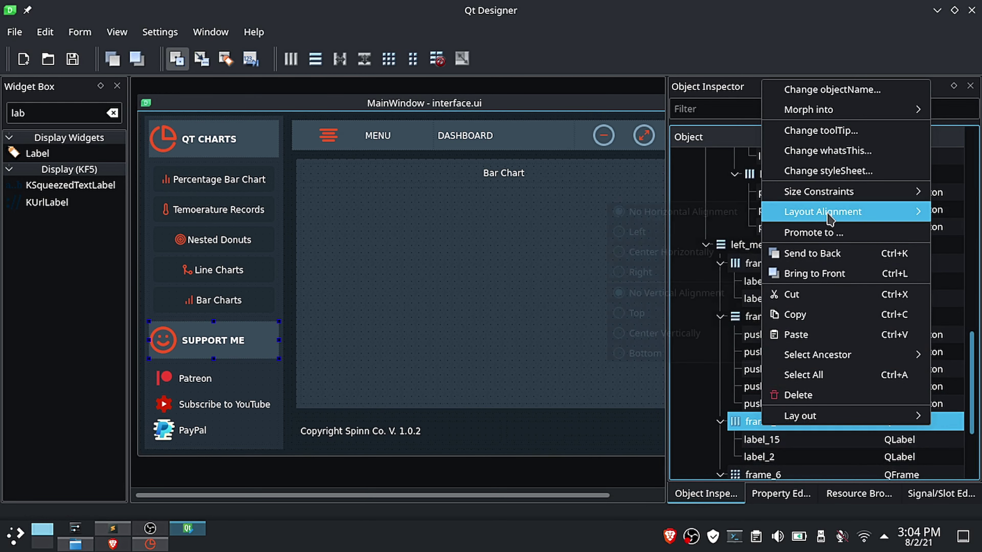
pyautogui.moveTo(835, 211)
pyautogui.click(634, 314)
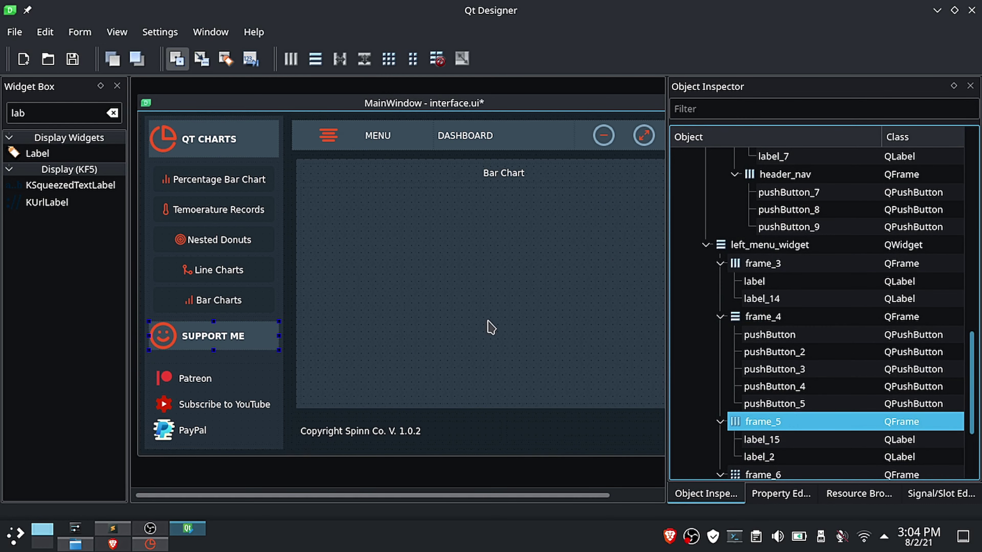
# Step: Set the vertical layout alignment of the QT CHARTS title frame, frame_3, to Top and save the form
pyautogui.click(275, 156)
pyautogui.click(754, 267)
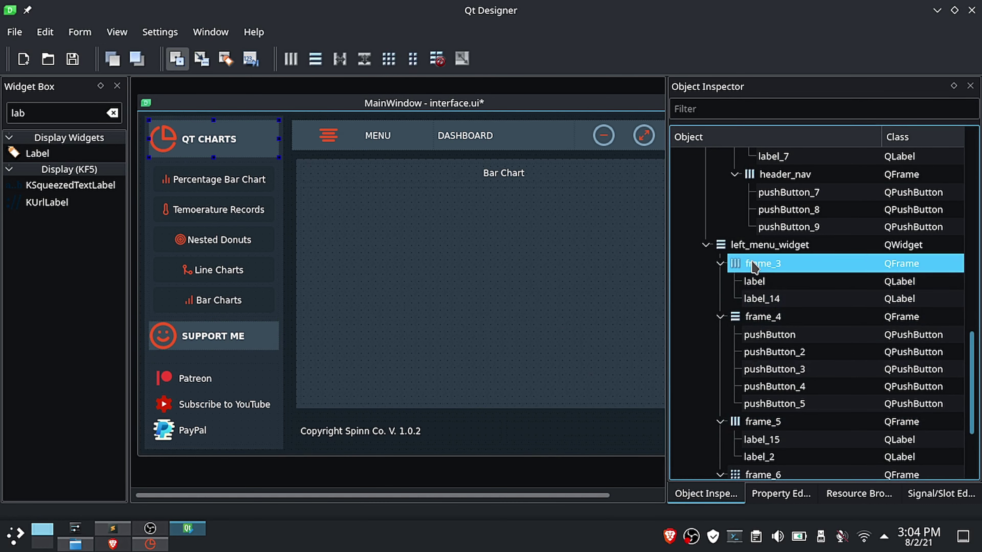
pyautogui.rightClick(759, 268)
pyautogui.moveTo(813, 134)
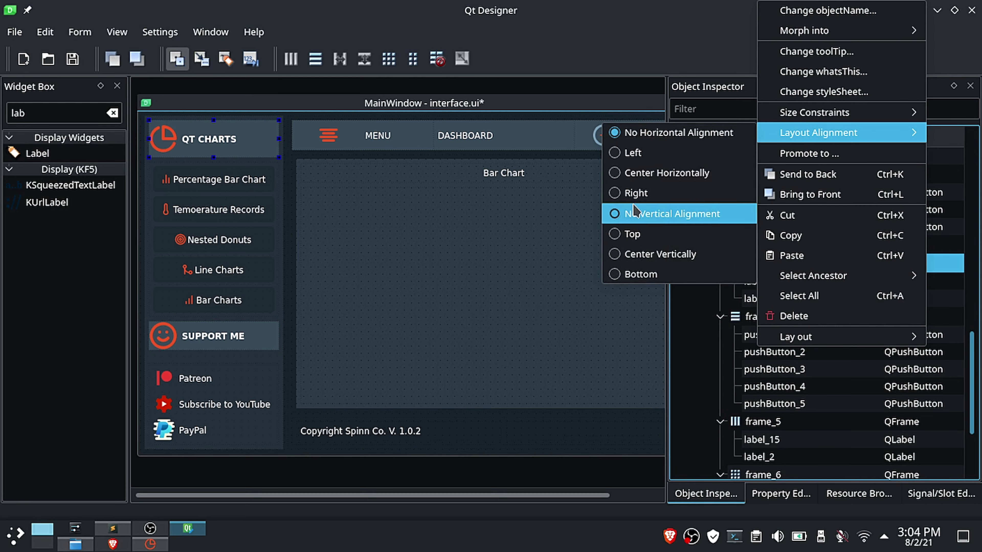
pyautogui.click(619, 235)
pyautogui.click(72, 59)
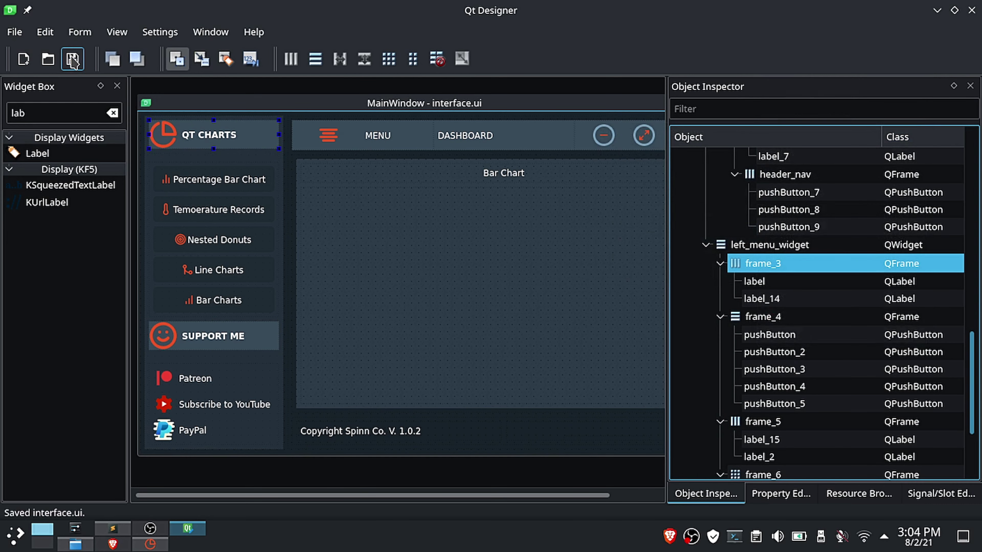
# Step: Set all four layout margins of the header's MENU frame, frame_10, to 0 and its layout spacing to 2
pyautogui.click(319, 141)
pyautogui.scroll(3, 785, 232)
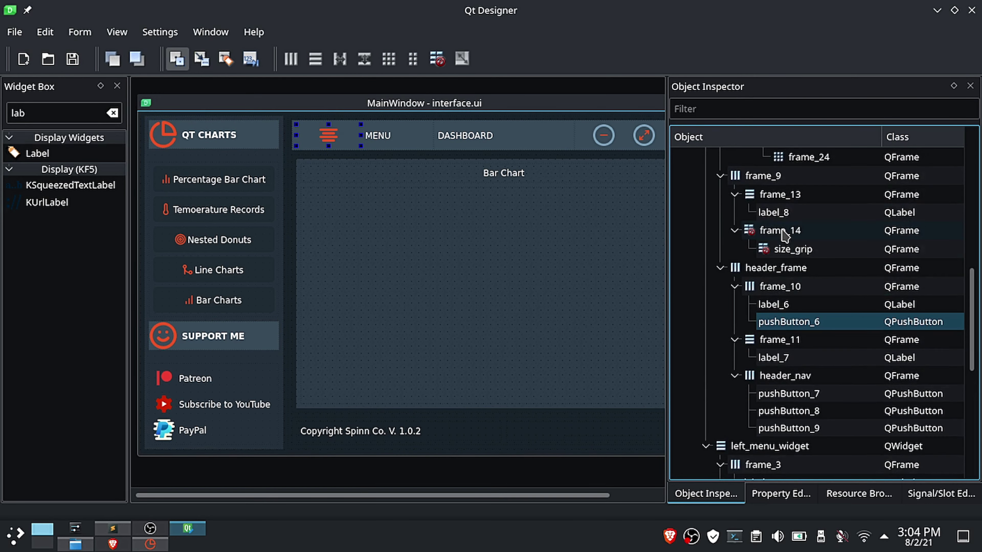
pyautogui.click(769, 290)
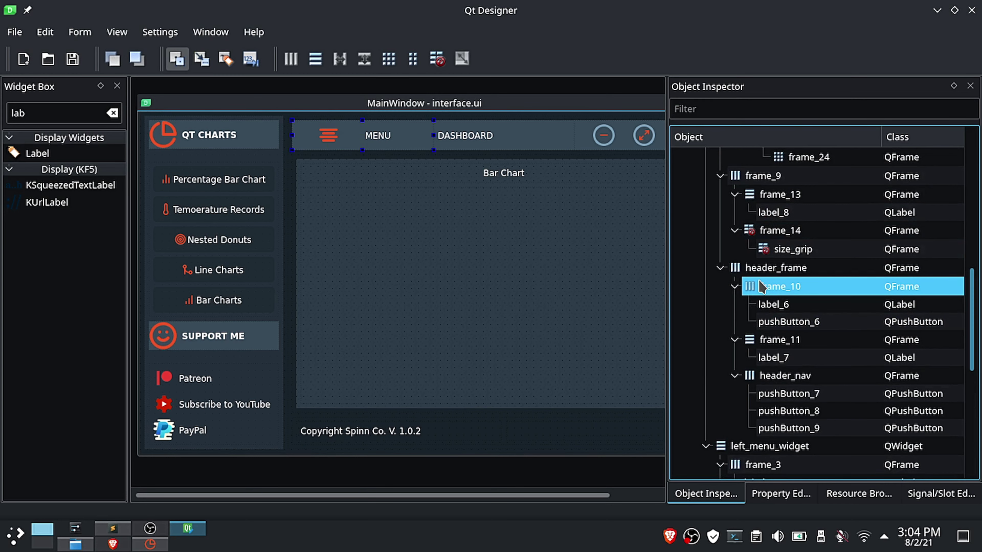
pyautogui.click(775, 494)
pyautogui.scroll(-4, 804, 387)
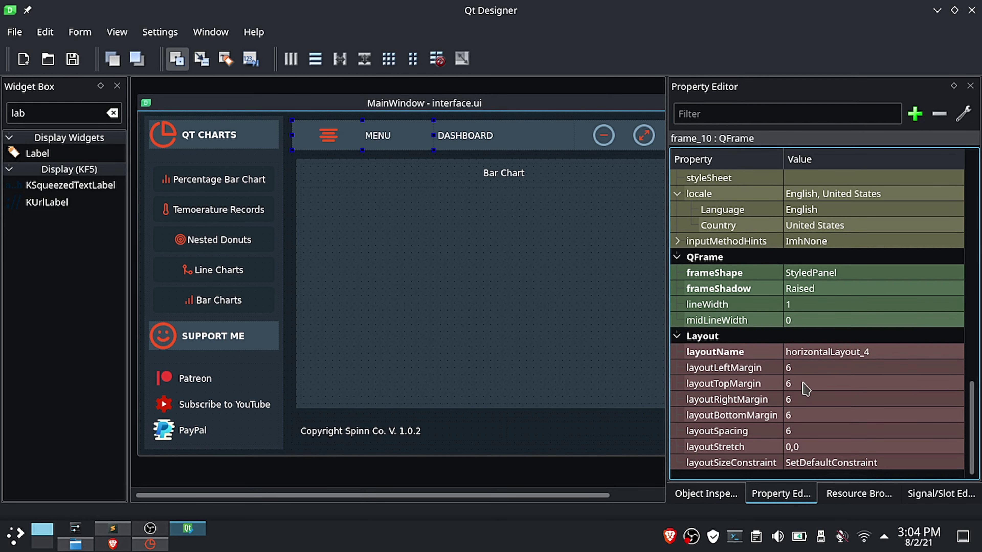
pyautogui.click(802, 369)
pyautogui.write('0')
pyautogui.click(811, 383)
pyautogui.write('0')
pyautogui.click(811, 399)
pyautogui.write('0')
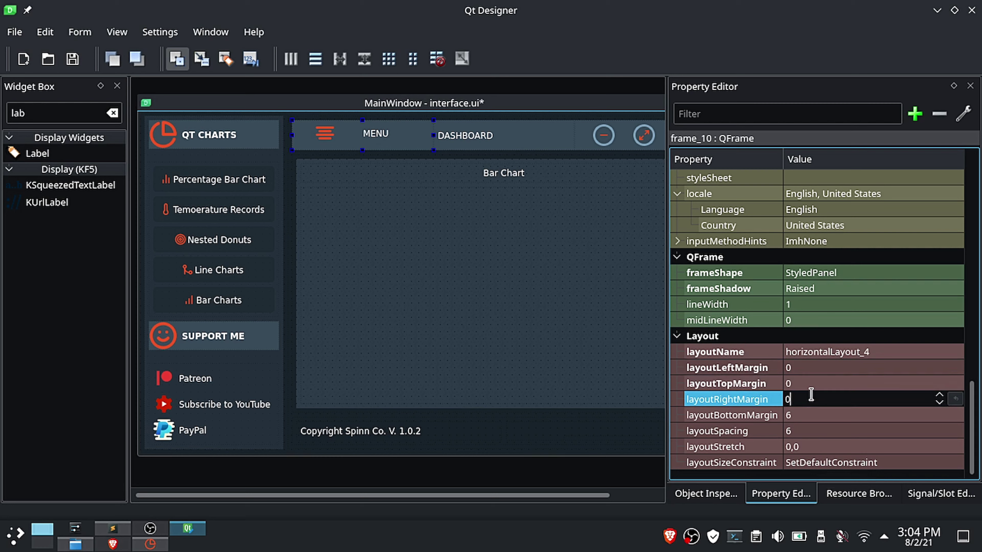
pyautogui.click(810, 417)
pyautogui.write('0')
pyautogui.click(810, 430)
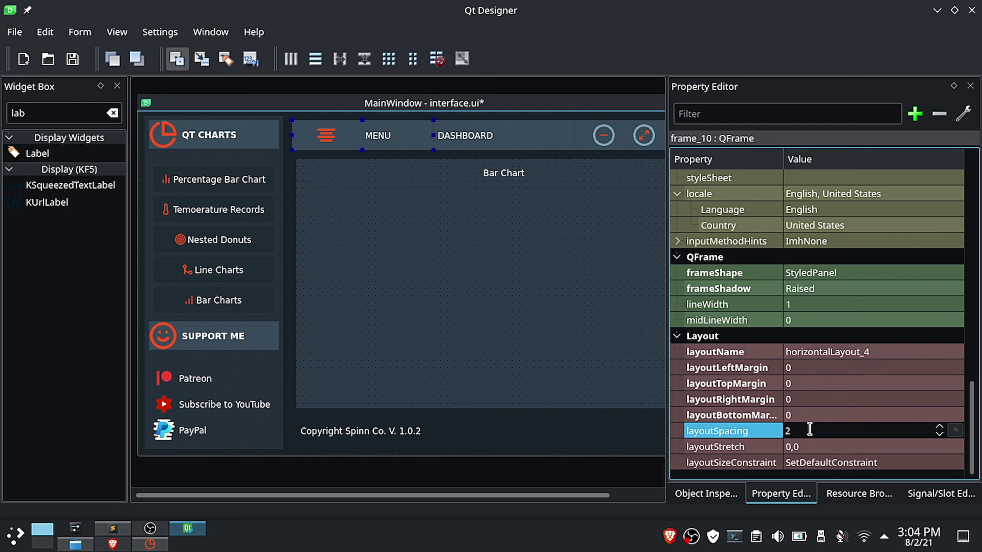
pyautogui.click(813, 413)
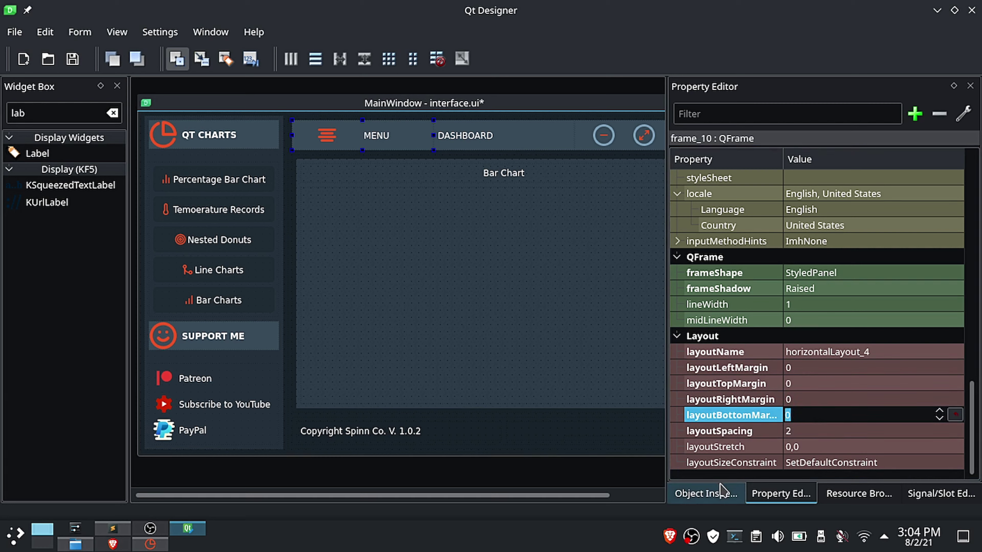
# Step: Set the horizontal layout alignment of the header's MENU frame, frame_10, to Left and save the form
pyautogui.click(719, 494)
pyautogui.rightClick(764, 295)
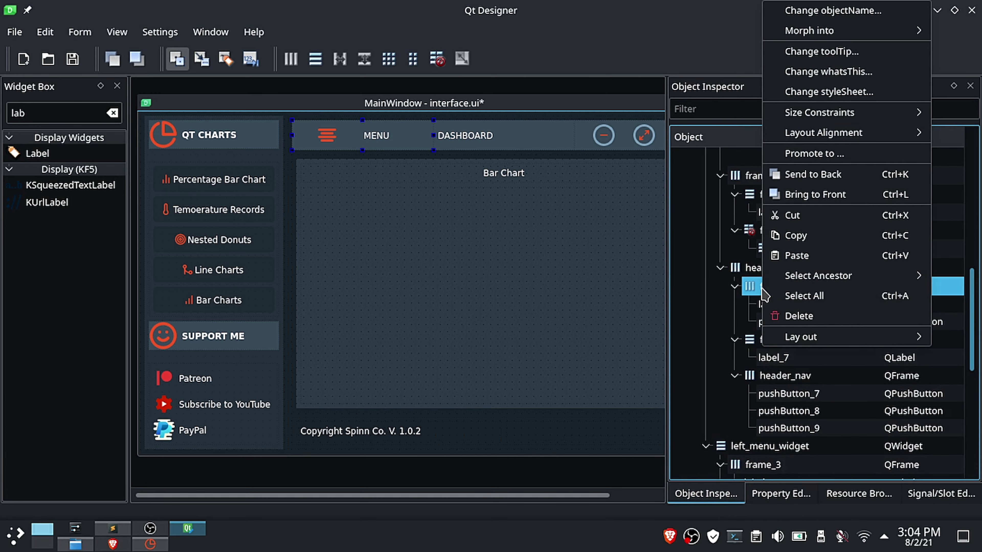
pyautogui.moveTo(819, 136)
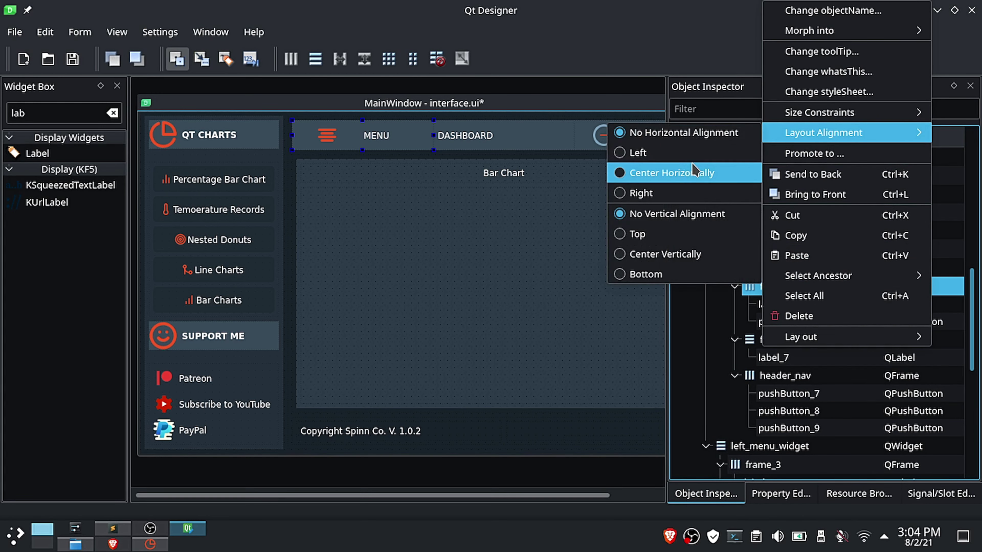
pyautogui.click(636, 153)
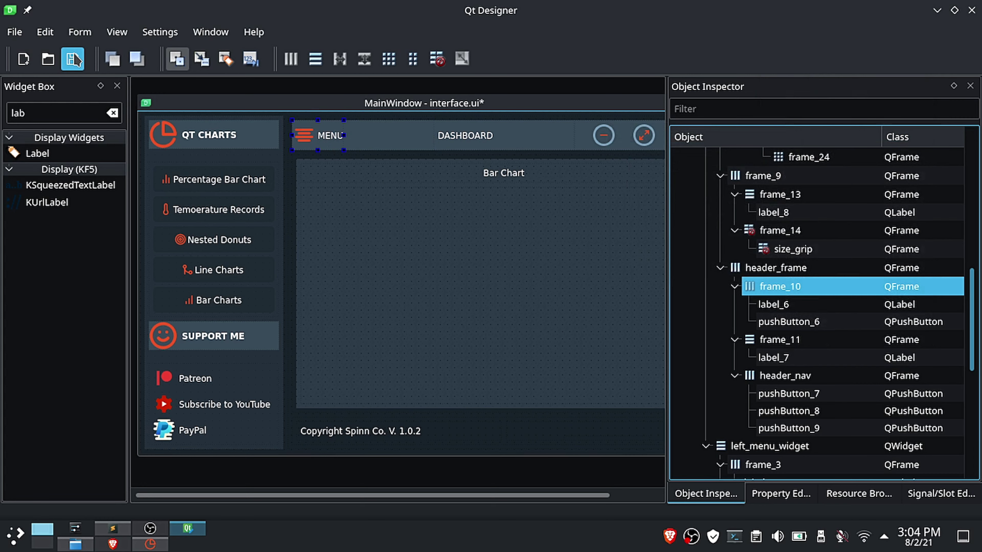
pyautogui.click(72, 59)
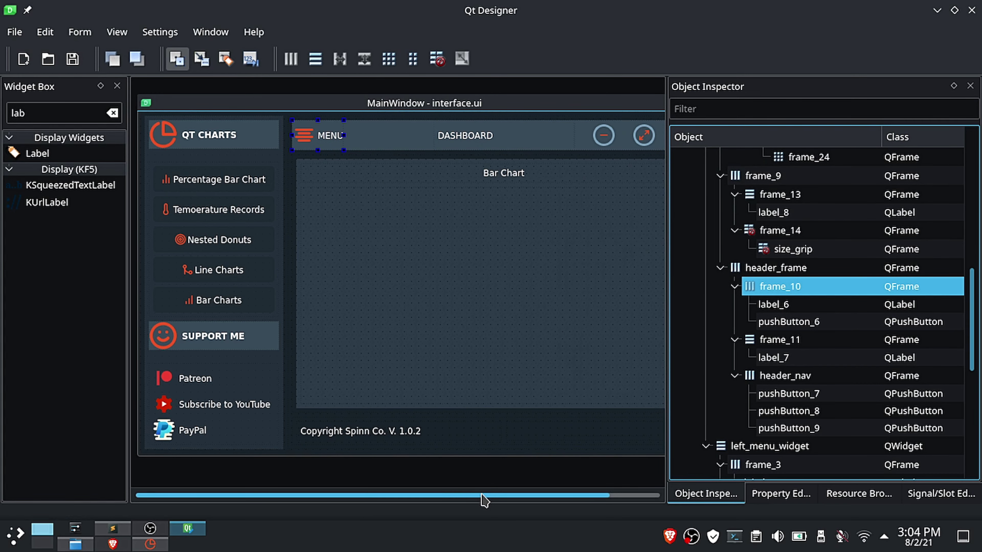
# Step: Set the horizontal layout alignment of the window-button frame, header_nav, to Right and save the form
pyautogui.moveTo(484, 501); pyautogui.dragTo(565, 496)
pyautogui.click(559, 141)
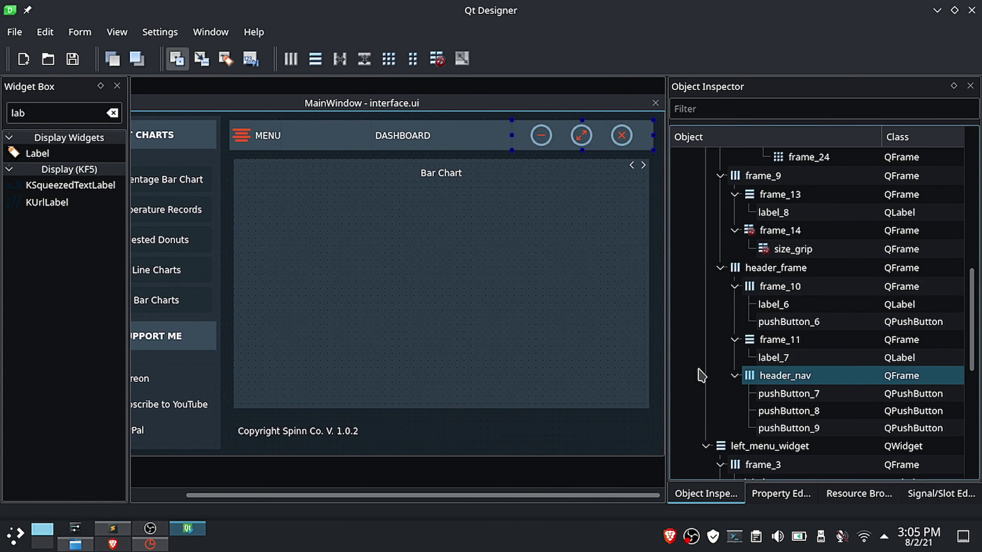
pyautogui.rightClick(771, 374)
pyautogui.moveTo(843, 166)
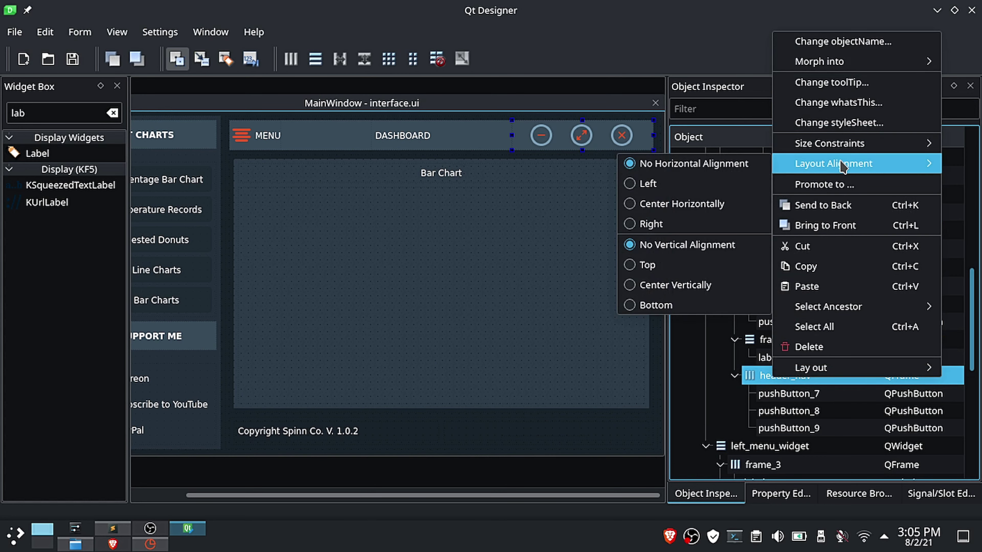
pyautogui.click(657, 224)
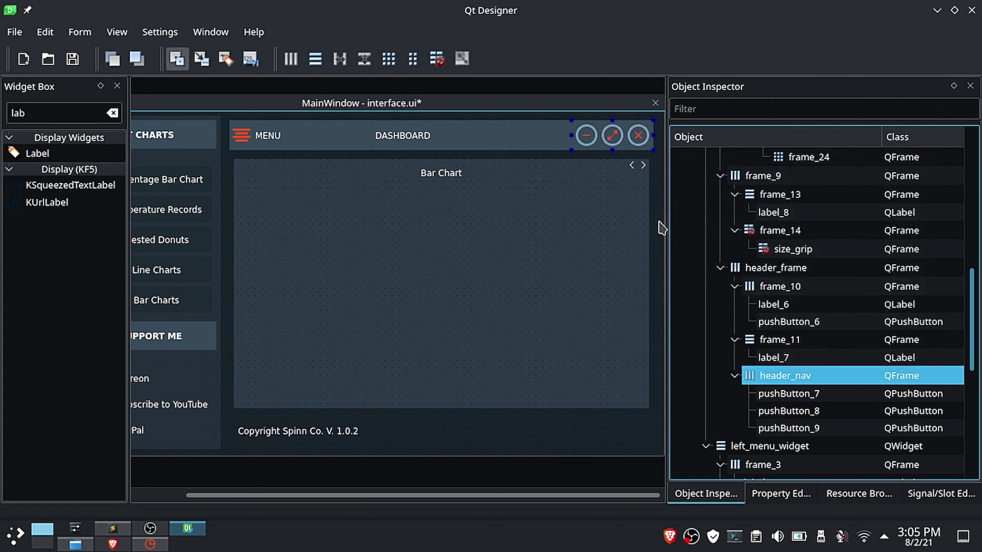
pyautogui.click(72, 58)
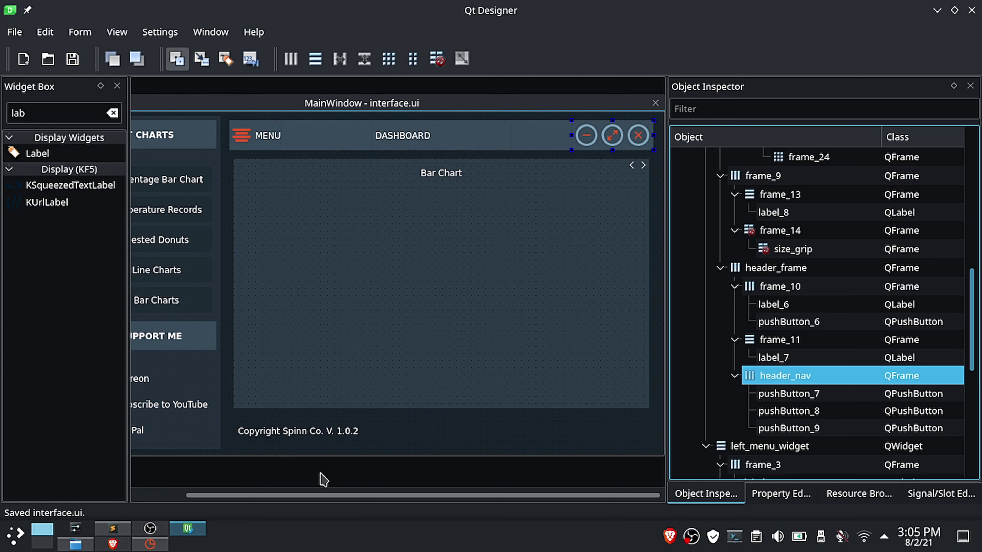
pyautogui.moveTo(395, 497); pyautogui.dragTo(312, 493)
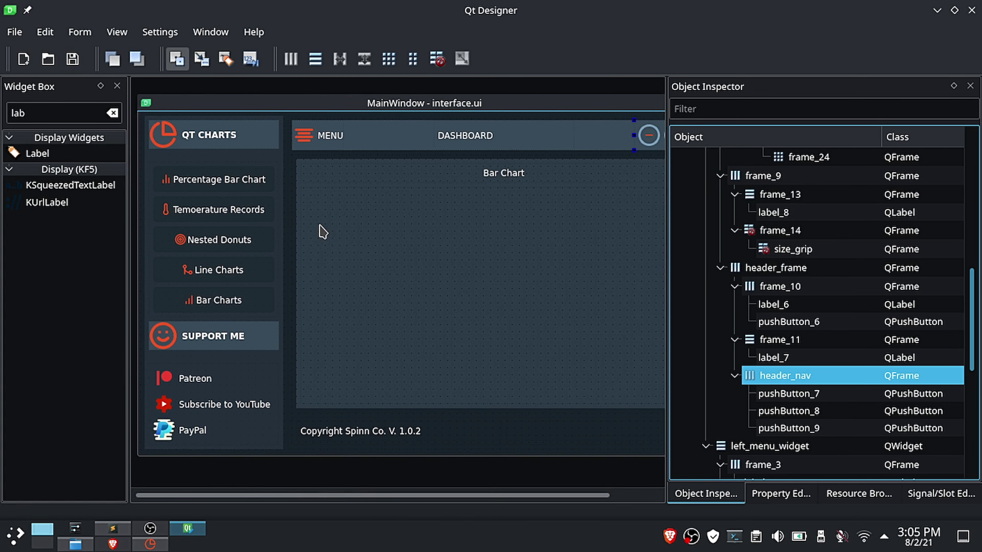
pyautogui.click(72, 59)
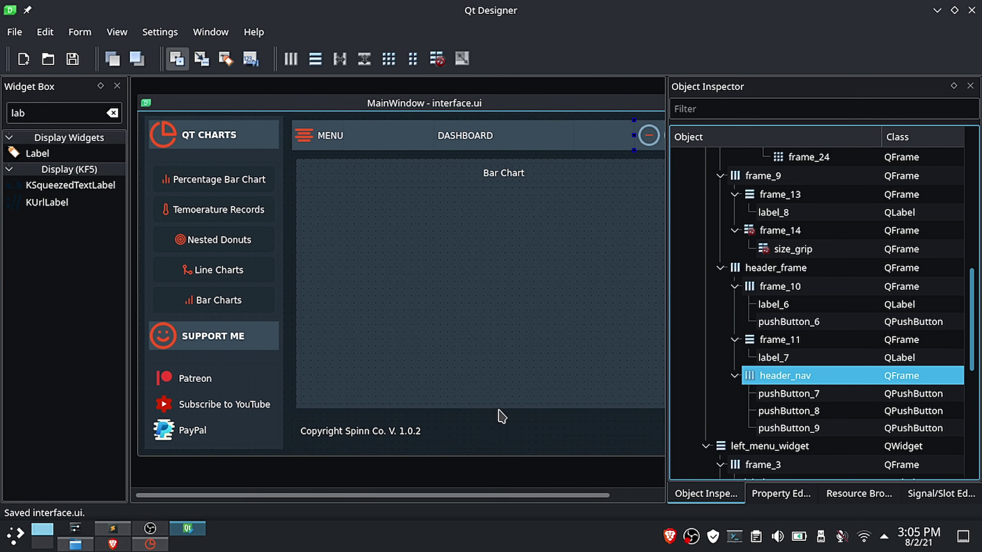
# Step: Set all four layout margins and the layout spacing of centralwidget to 0 and save the form
pyautogui.scroll(10, 812, 394)
pyautogui.click(739, 192)
pyautogui.click(745, 175)
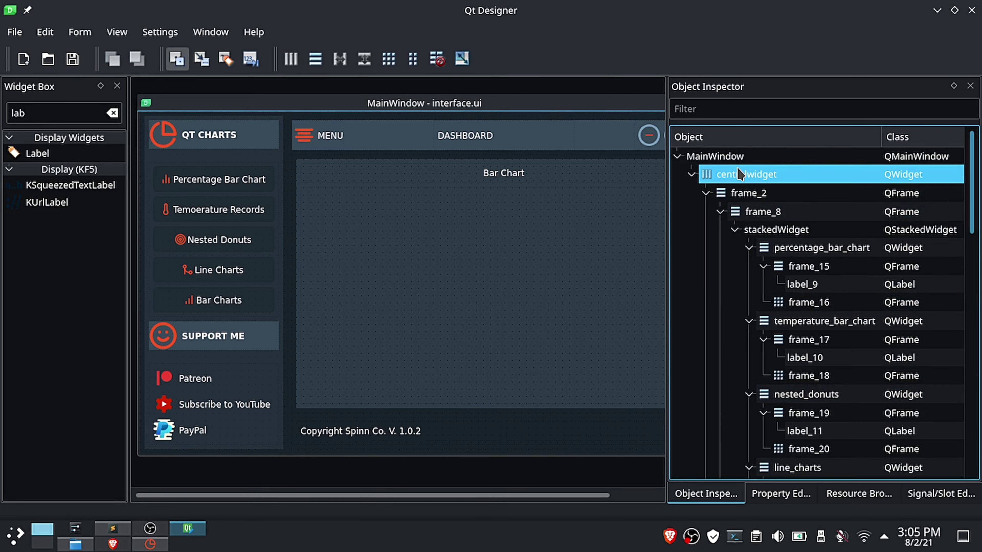
pyautogui.click(780, 494)
pyautogui.click(808, 370)
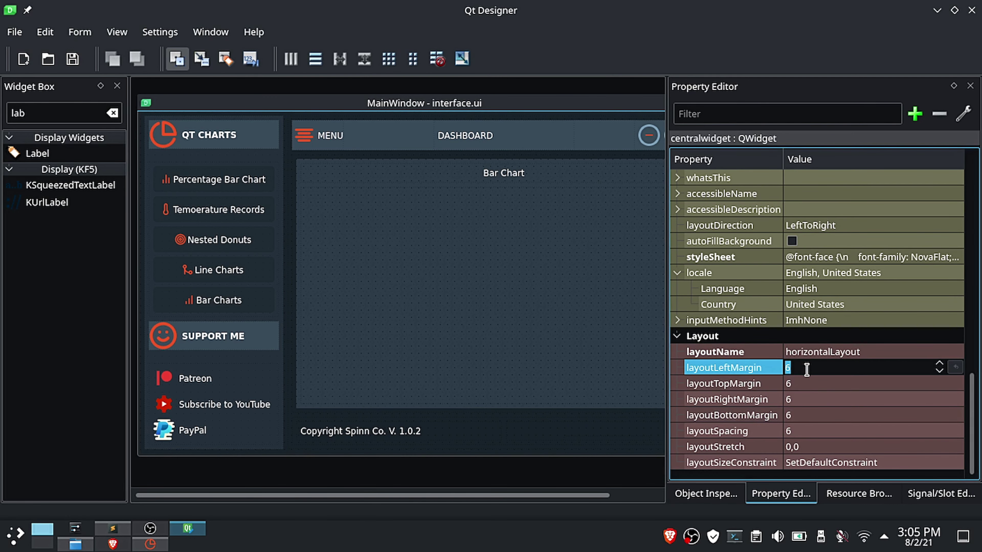
pyautogui.write('0')
pyautogui.click(808, 383)
pyautogui.write('0')
pyautogui.click(811, 398)
pyautogui.write('0')
pyautogui.click(813, 411)
pyautogui.write('0')
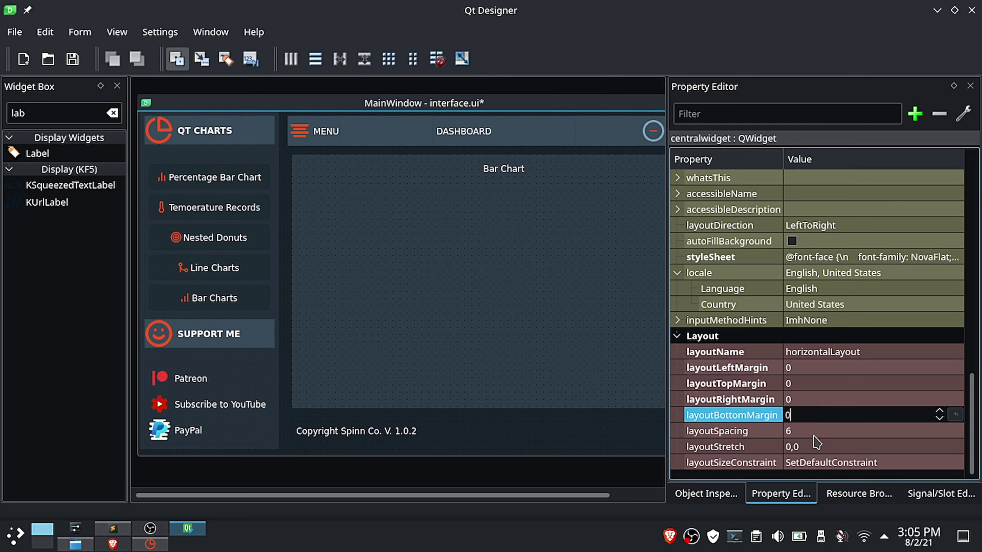
pyautogui.click(813, 431)
pyautogui.write('0')
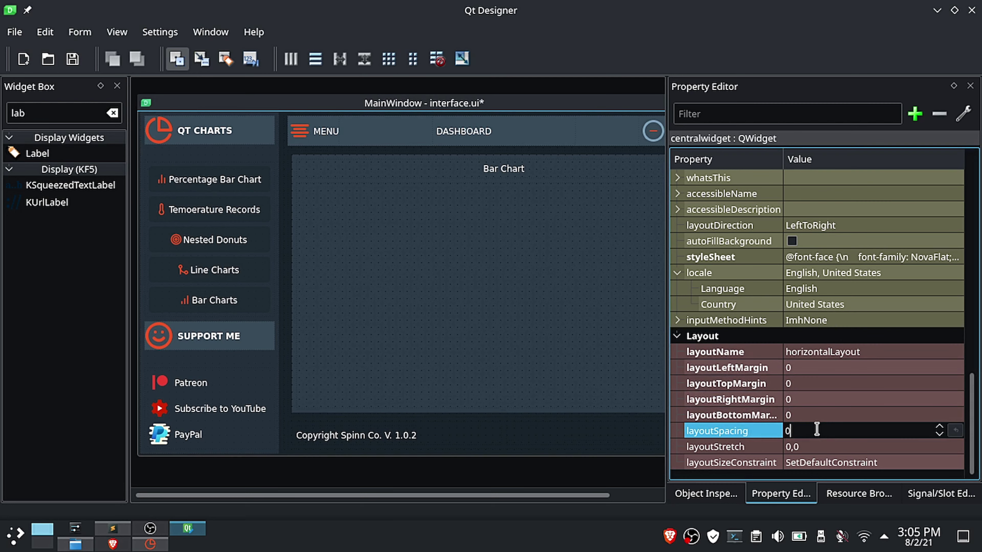
pyautogui.click(73, 62)
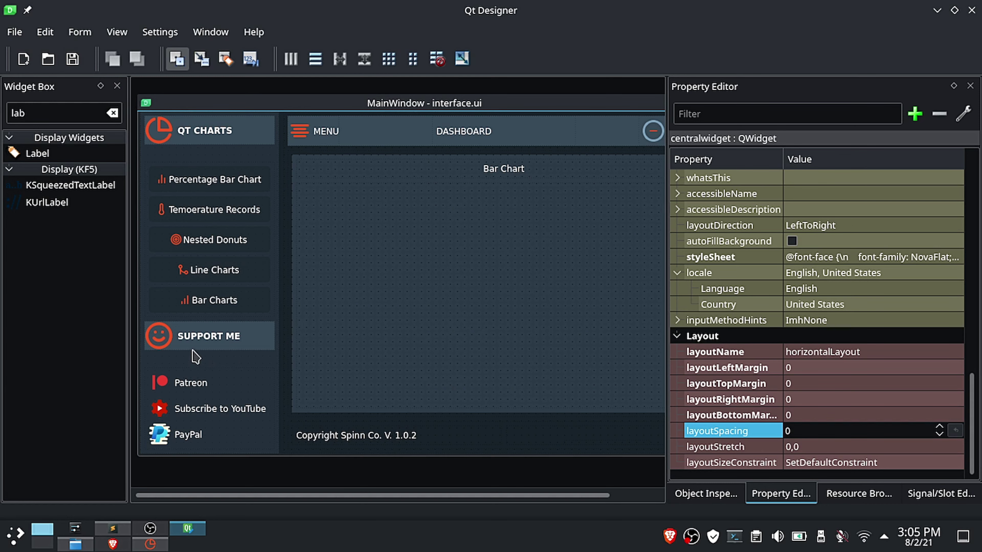
# Step: Set all four layout margins and the layout spacing of left_menu_widget to 0 and save the form
pyautogui.click(158, 346)
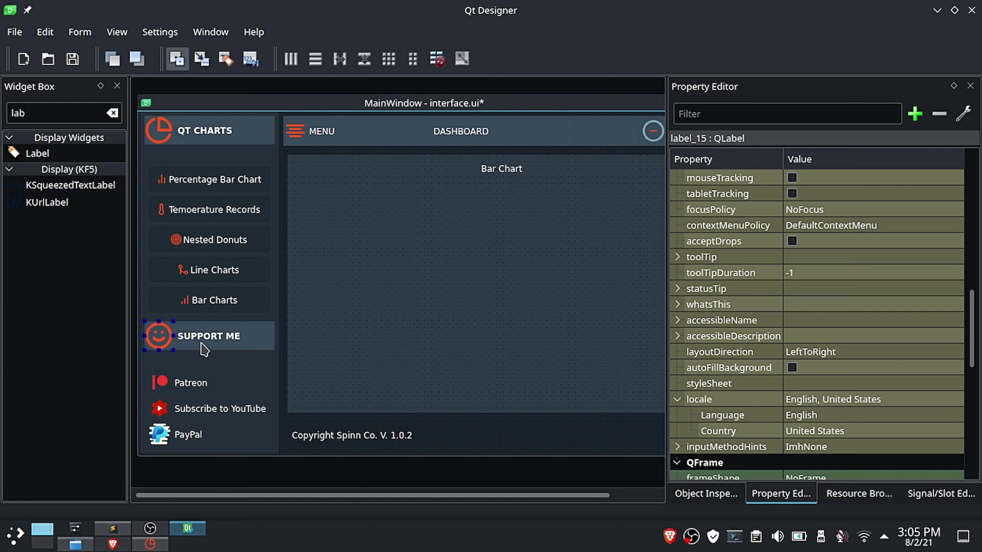
pyautogui.click(279, 325)
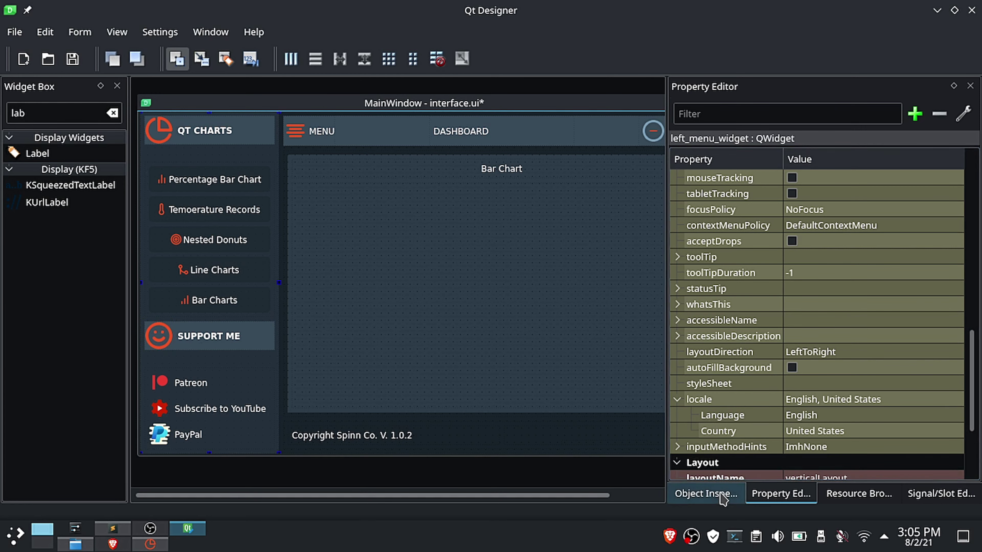
pyautogui.click(706, 493)
pyautogui.click(778, 494)
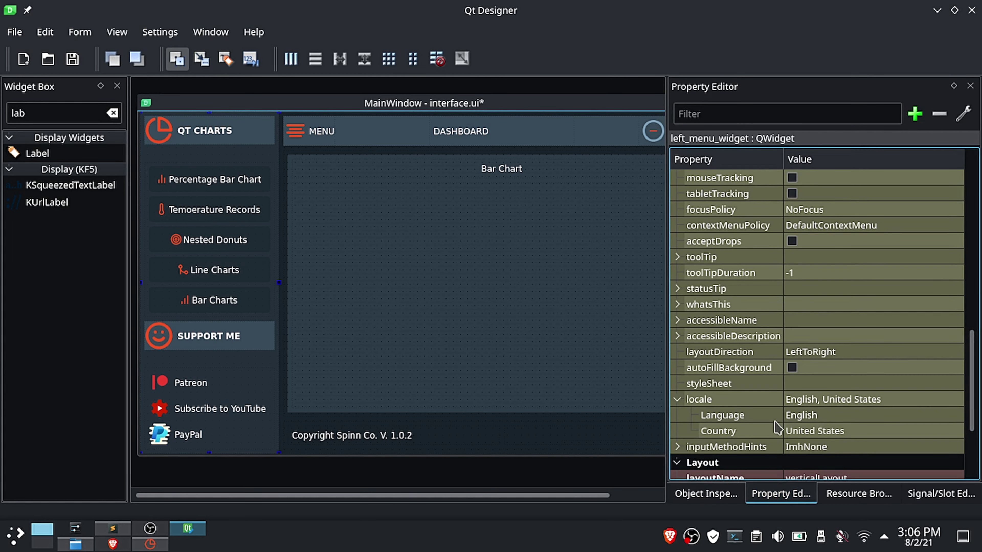
pyautogui.scroll(-10, 822, 372)
pyautogui.click(821, 367)
pyautogui.write('0')
pyautogui.click(820, 383)
pyautogui.write('0')
pyautogui.click(822, 400)
pyautogui.write('0')
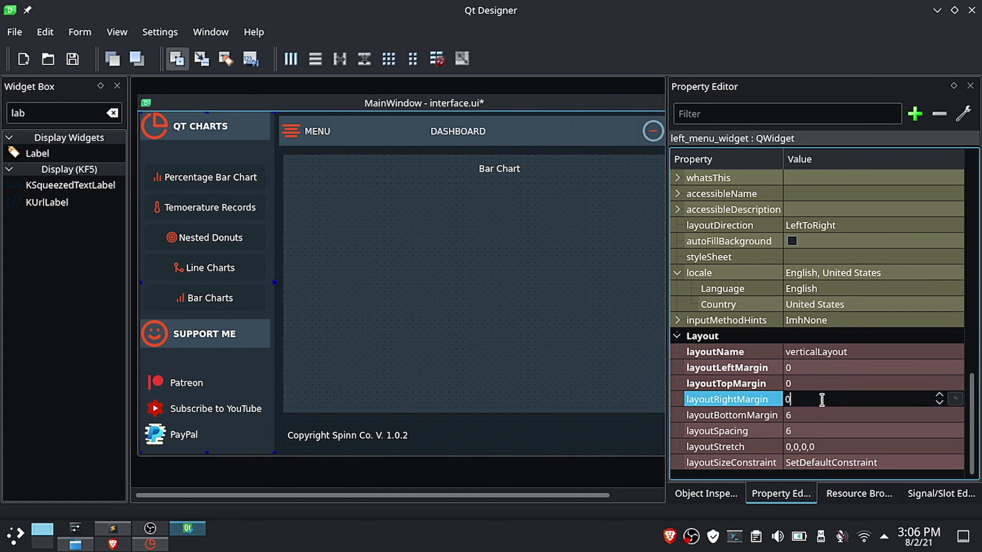
pyautogui.click(818, 418)
pyautogui.write('0')
pyautogui.click(806, 429)
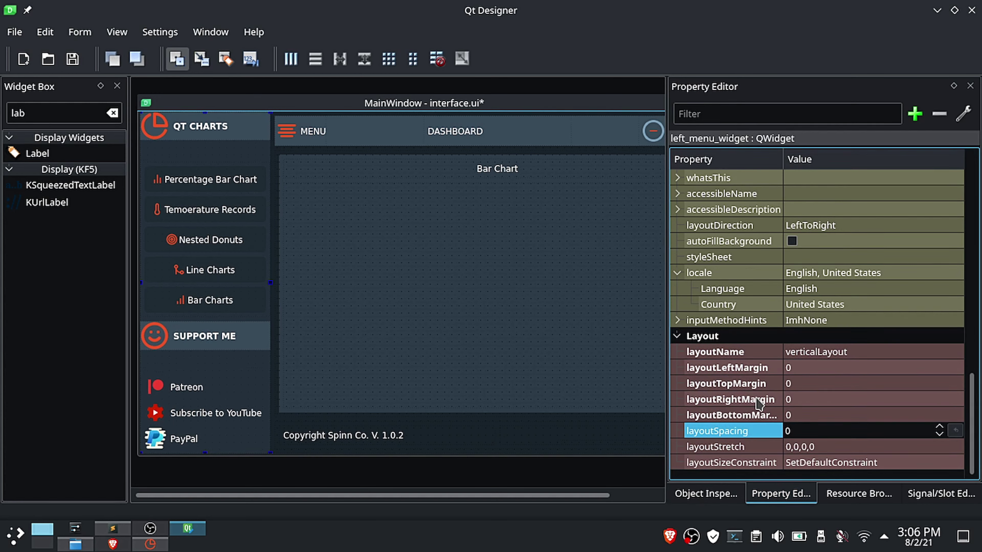
pyautogui.click(814, 399)
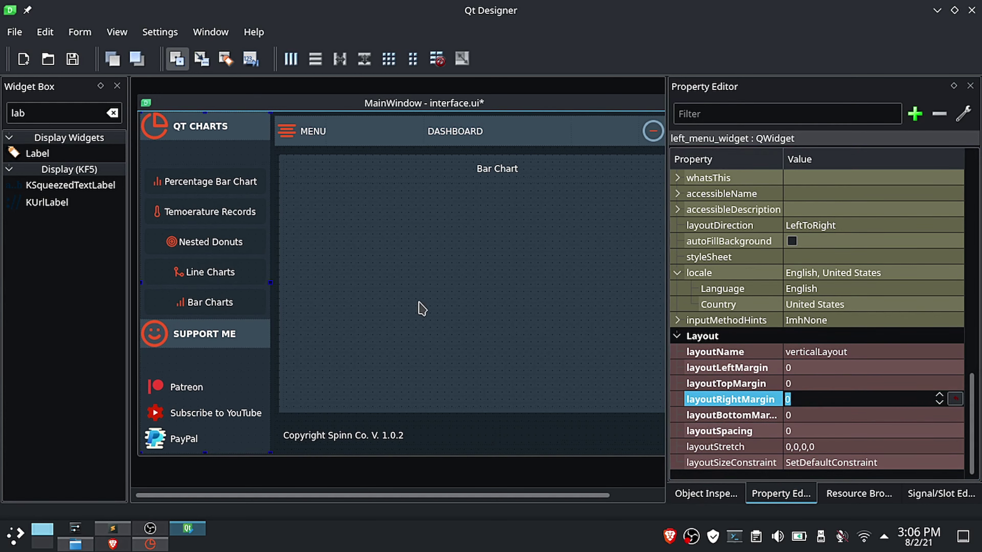
pyautogui.click(72, 59)
# Step: Set the left layout margin of the SUPPORT ME frame, frame_5, to 6
pyautogui.click(200, 333)
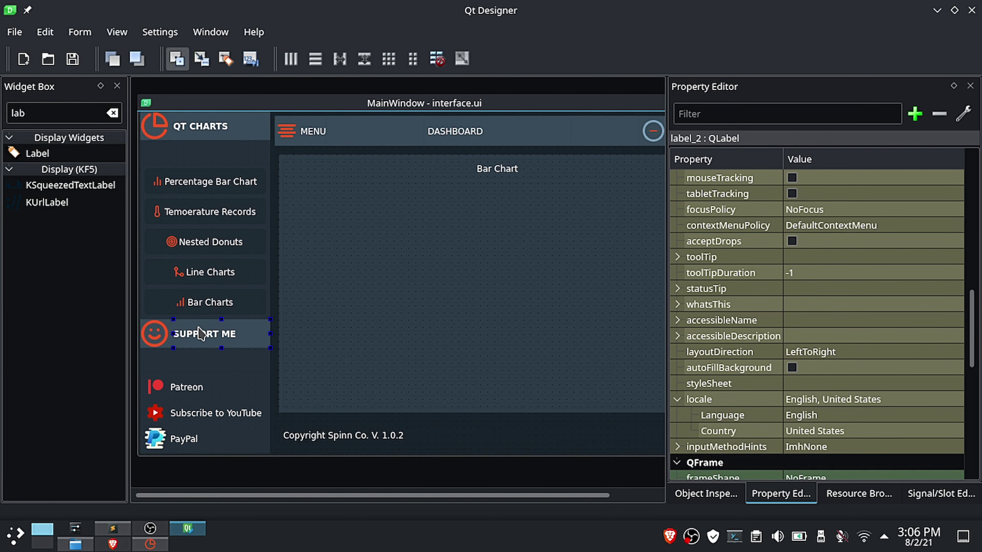
pyautogui.click(706, 493)
pyautogui.click(754, 420)
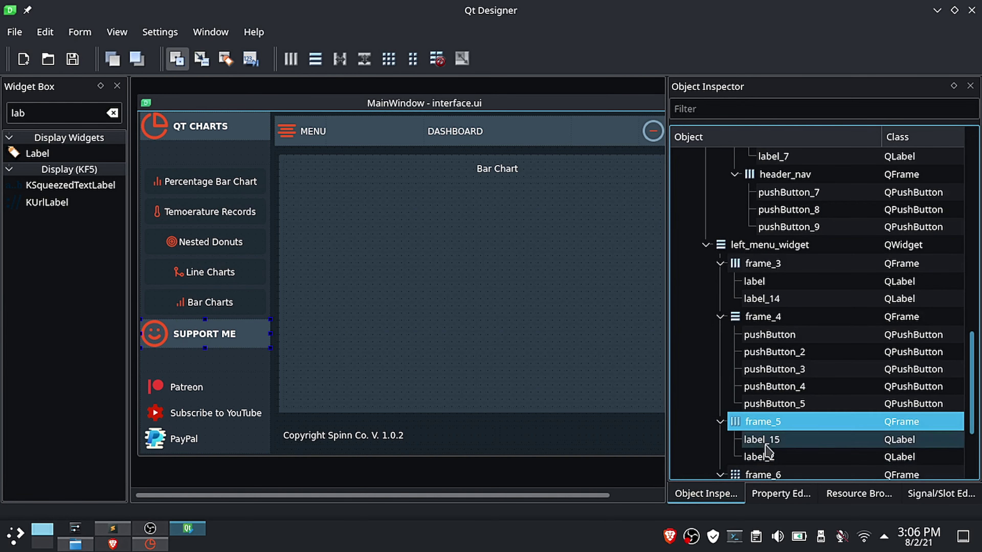
pyautogui.click(781, 493)
pyautogui.scroll(-5, 789, 433)
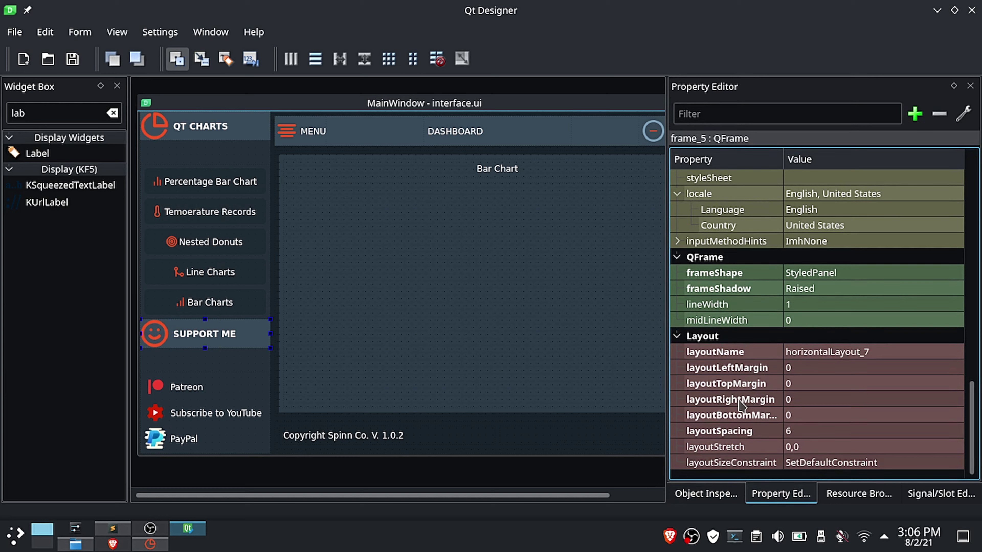
pyautogui.click(798, 368)
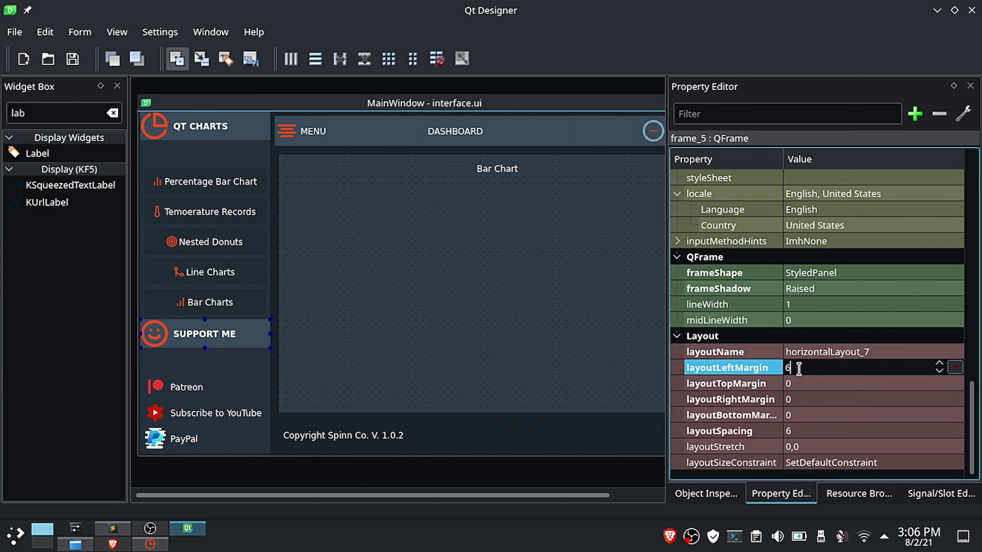
pyautogui.click(809, 385)
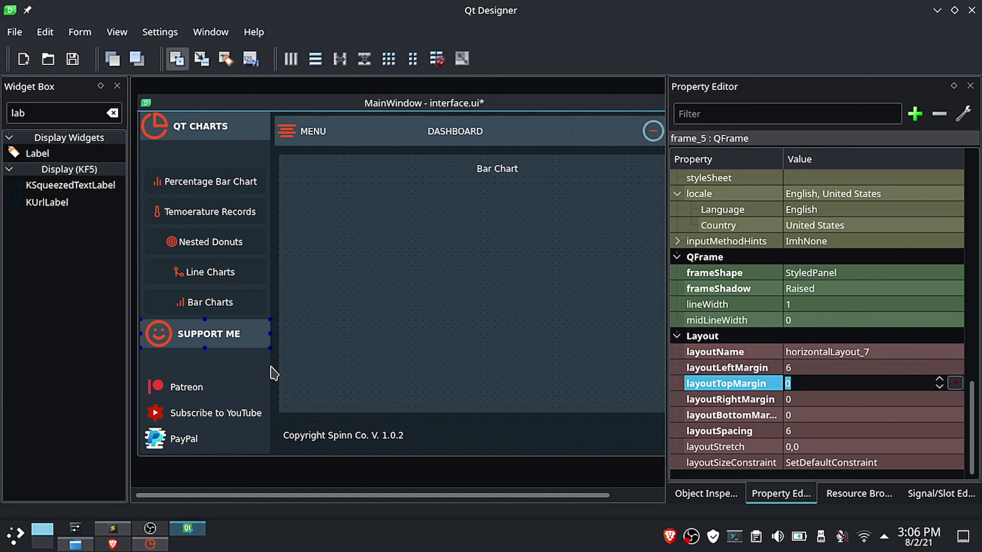
# Step: Set the left layout margin of the QT CHARTS title frame, frame_3, to 6 and save the form
pyautogui.click(228, 142)
pyautogui.click(232, 136)
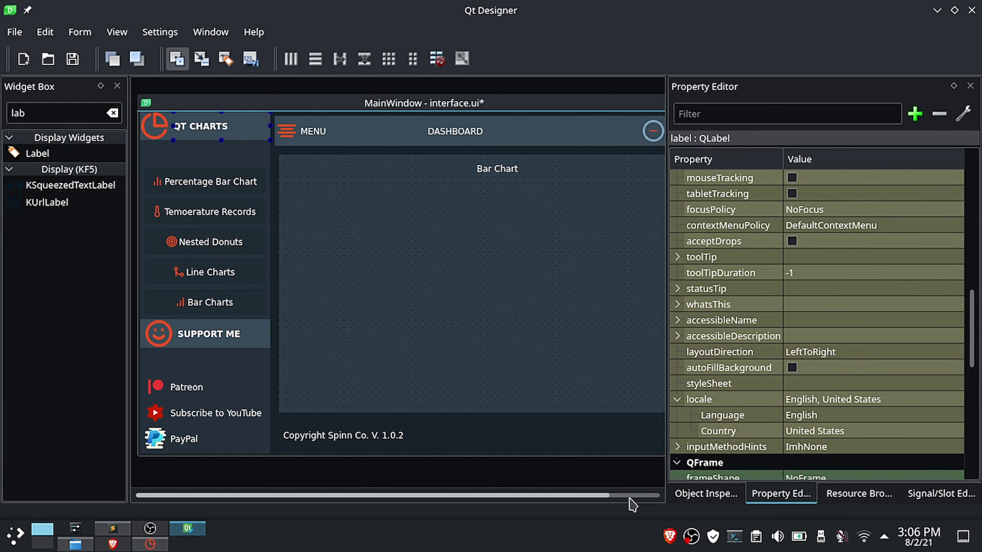
pyautogui.click(680, 496)
pyautogui.click(763, 264)
pyautogui.click(781, 494)
pyautogui.scroll(-5, 797, 383)
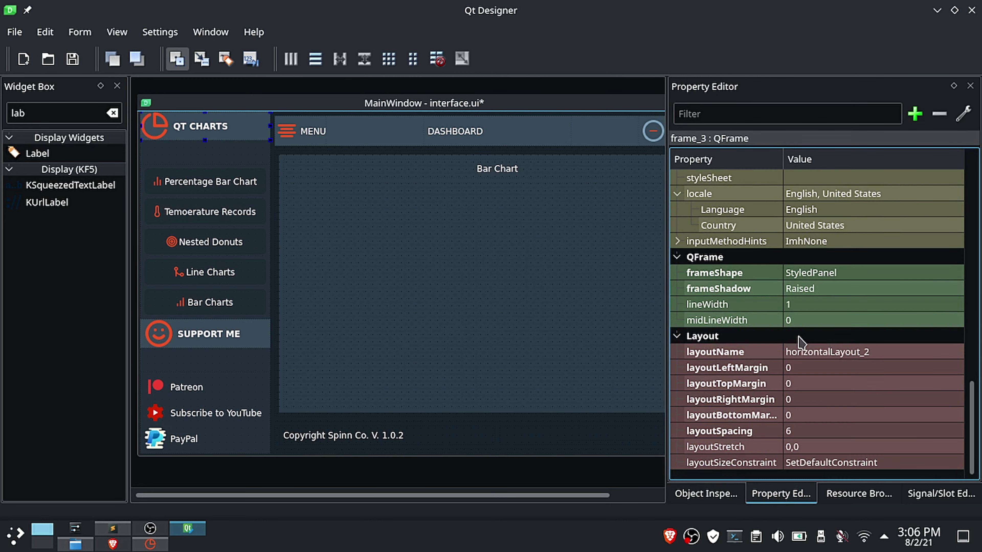
pyautogui.click(803, 369)
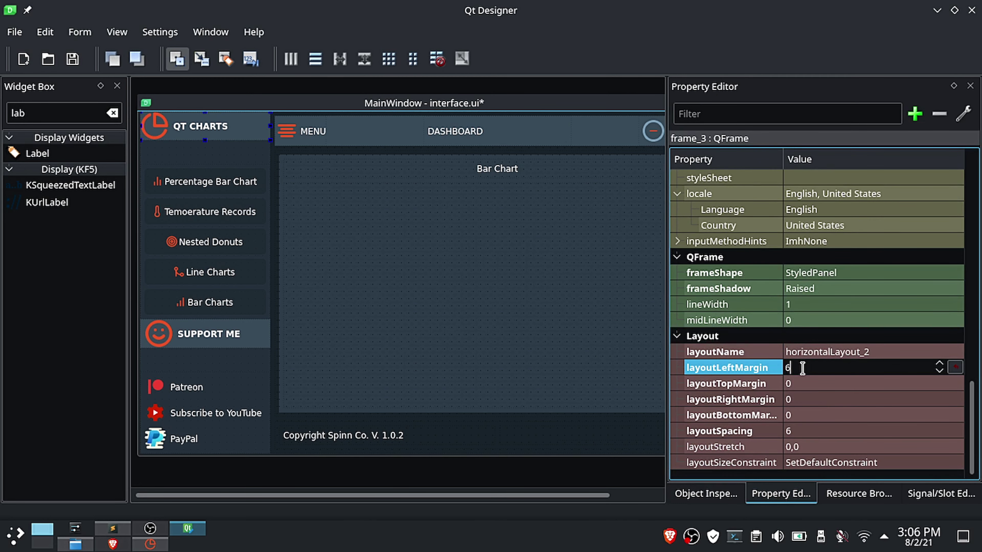
pyautogui.click(802, 384)
pyautogui.click(73, 59)
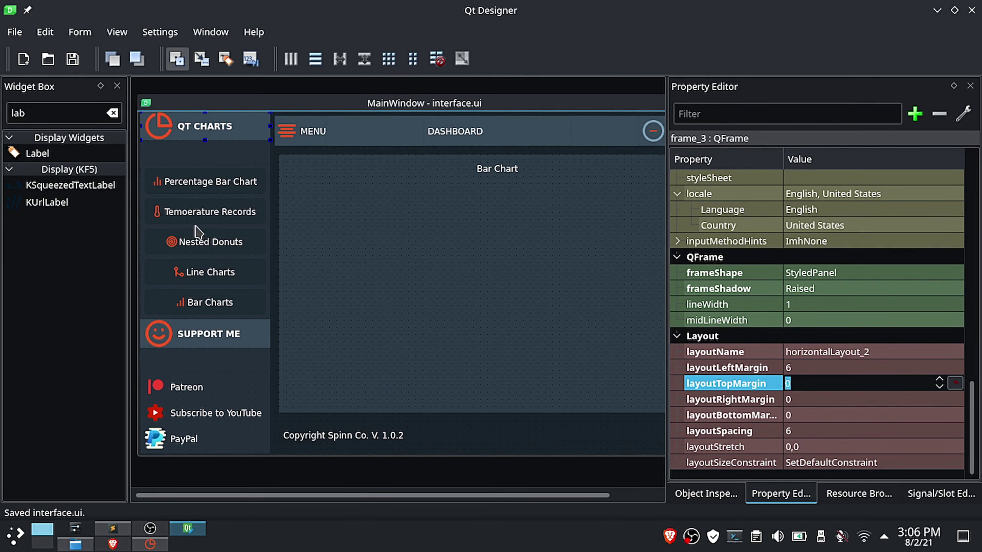
pyautogui.moveTo(344, 495); pyautogui.dragTo(306, 475)
pyautogui.click(72, 58)
# Step: Check the header in the running reference dashboard and set the DASHBOARD label's horizontal alignment to AlignHCenter
pyautogui.moveTo(668, 199); pyautogui.dragTo(745, 203)
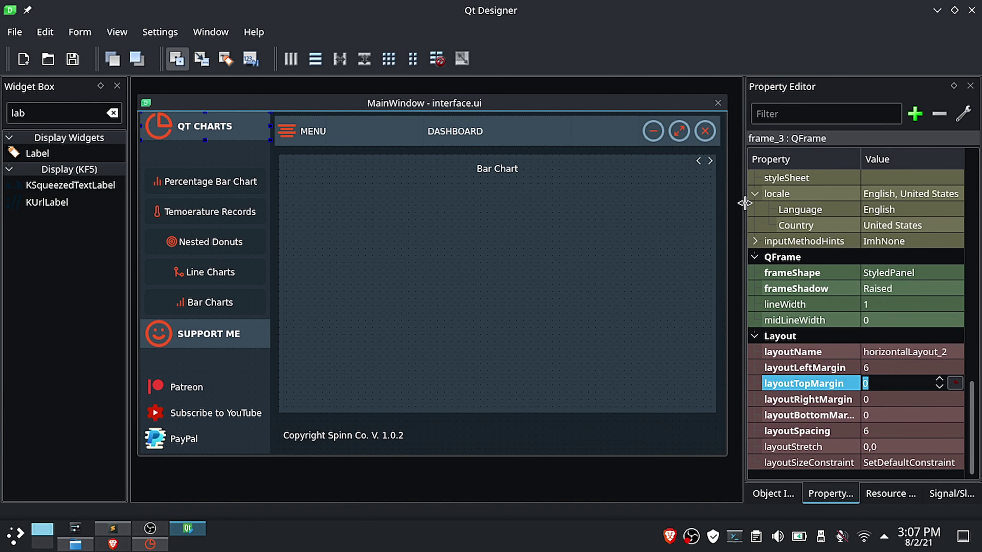
pyautogui.click(150, 544)
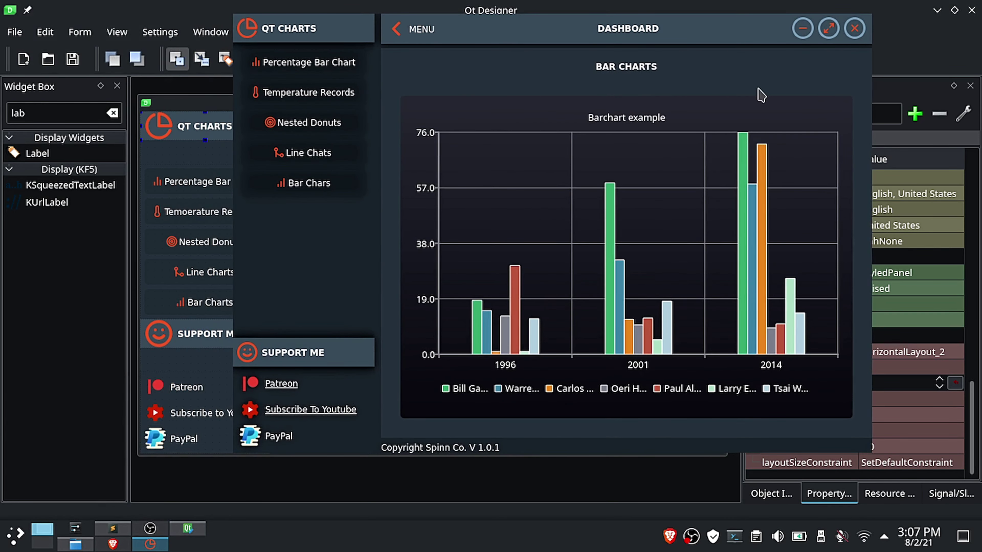
pyautogui.click(804, 28)
pyautogui.click(460, 135)
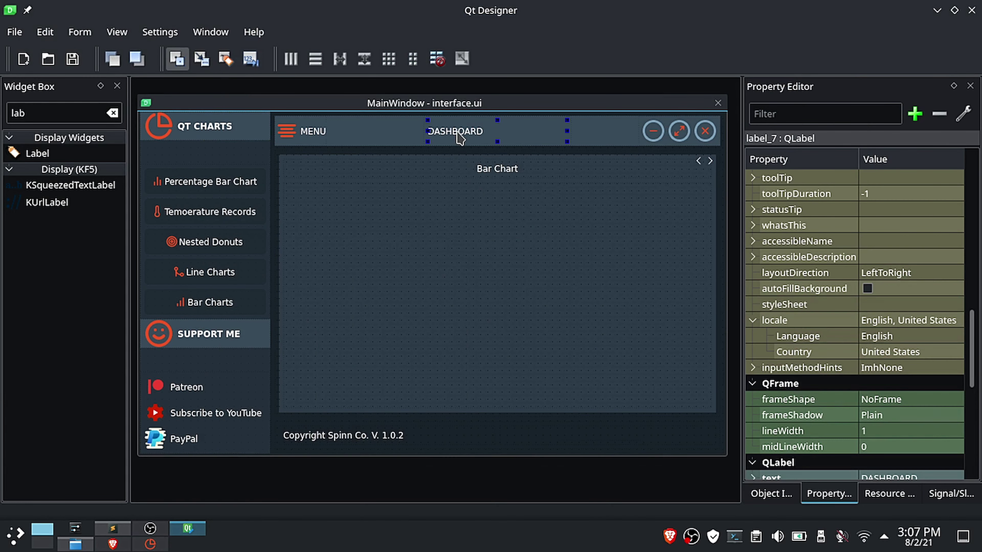
pyautogui.click(769, 494)
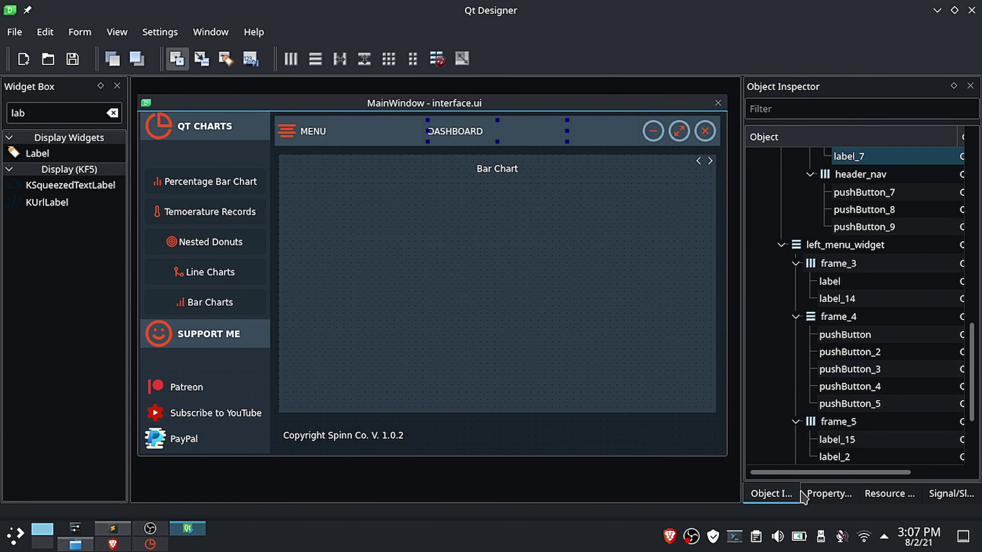
pyautogui.click(813, 494)
pyautogui.moveTo(741, 319); pyautogui.dragTo(596, 322)
pyautogui.scroll(-6, 735, 358)
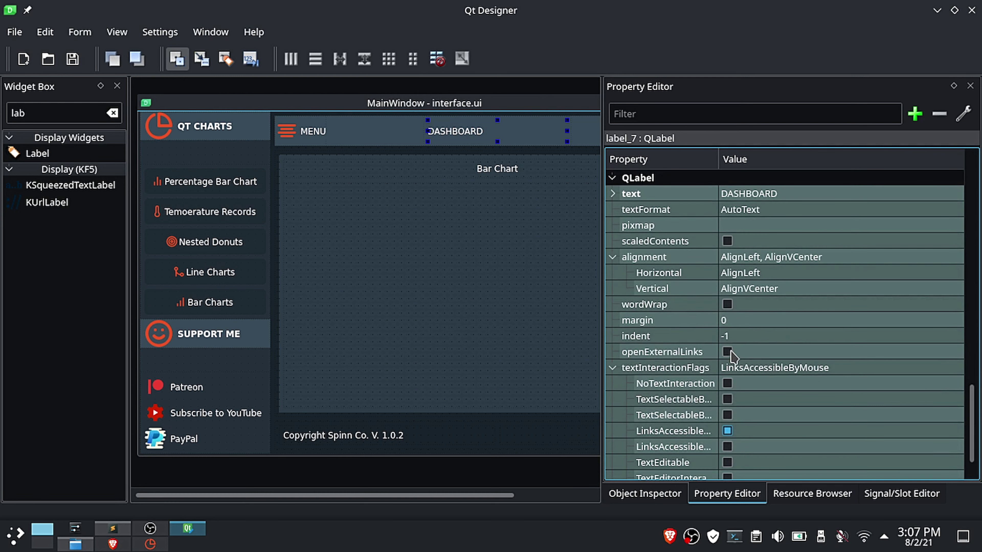
pyautogui.click(800, 274)
pyautogui.click(800, 274)
pyautogui.click(795, 313)
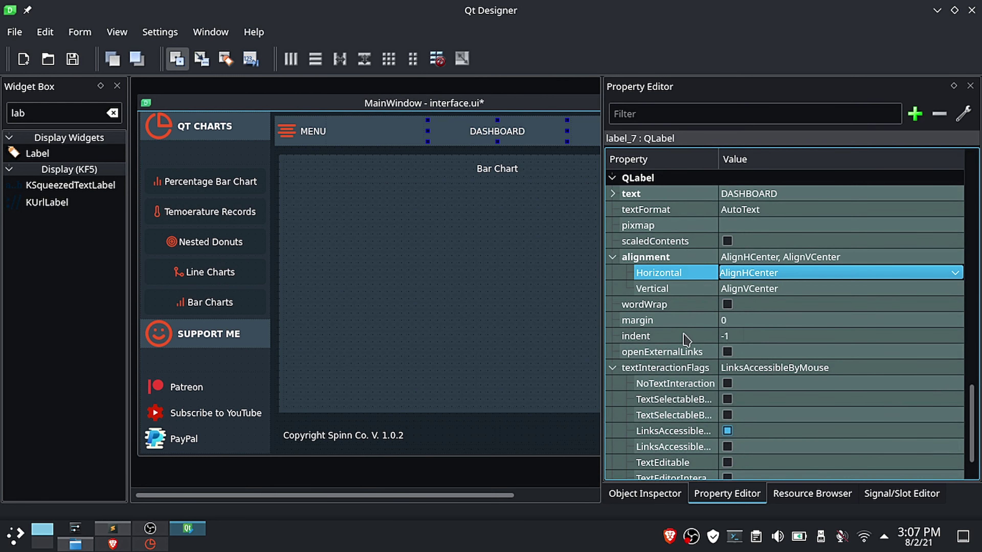
# Step: Make the font of the DASHBOARD header label bold
pyautogui.scroll(13, 686, 341)
pyautogui.click(728, 336)
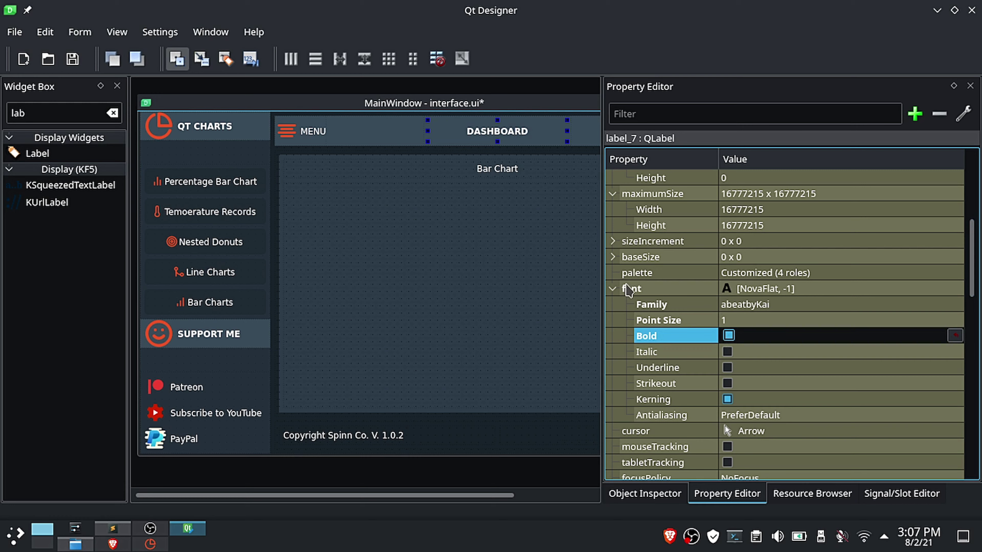
pyautogui.scroll(5, 727, 305)
pyautogui.scroll(-4, 736, 307)
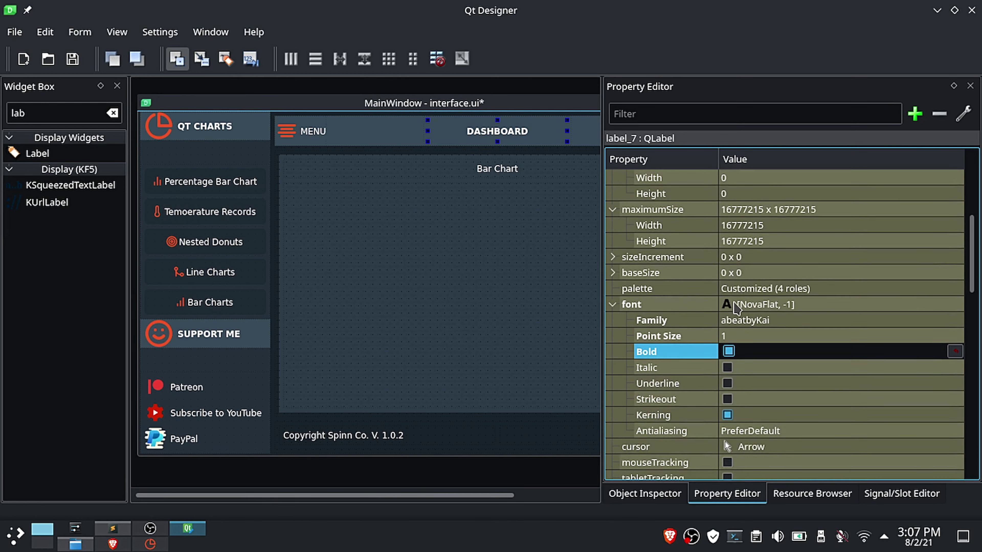
pyautogui.scroll(-1, 736, 308)
# Step: Try to set the font point size of the DASHBOARD header label to 4
pyautogui.click(737, 319)
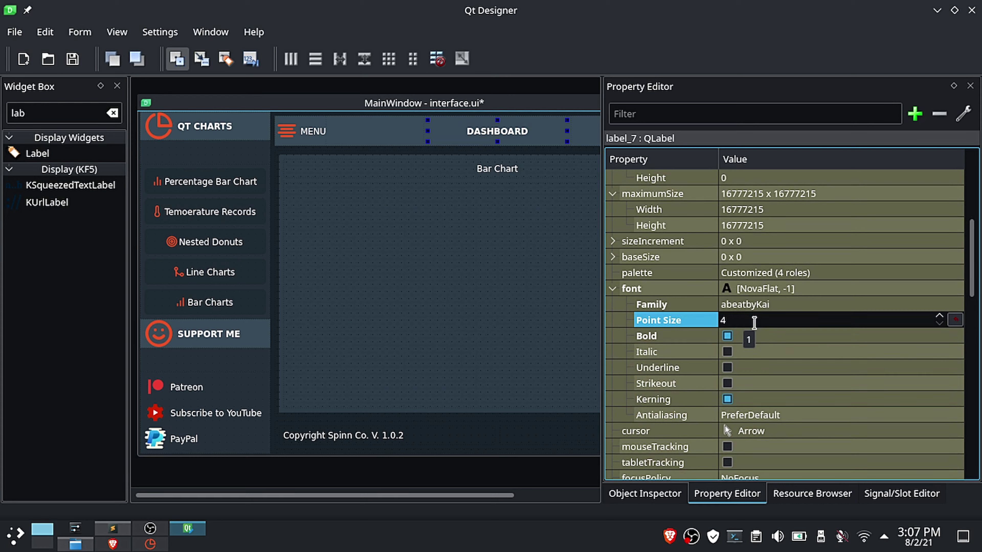
pyautogui.click(706, 351)
pyautogui.click(748, 321)
pyautogui.scroll(-2, 686, 353)
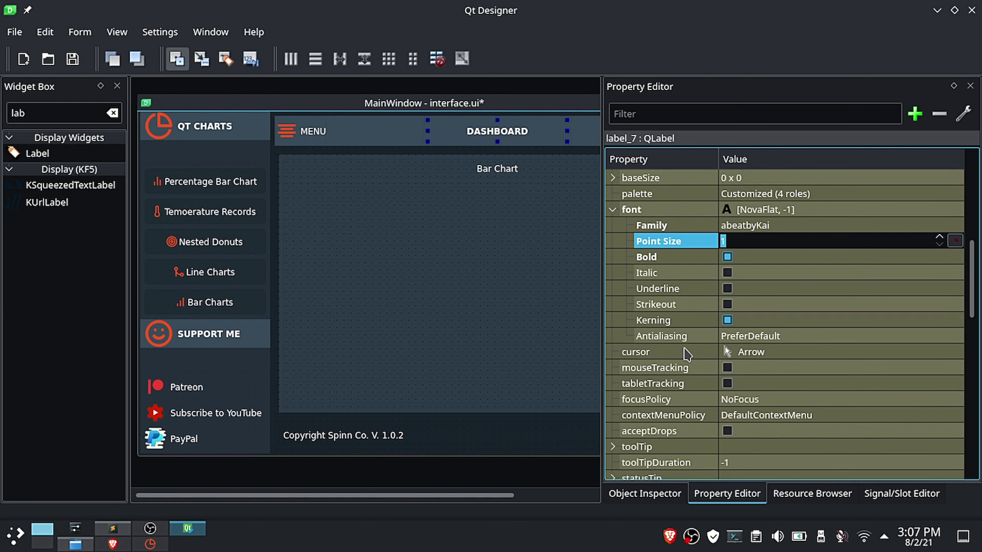
pyautogui.scroll(3, 687, 353)
pyautogui.doubleClick(516, 132)
pyautogui.click(554, 132)
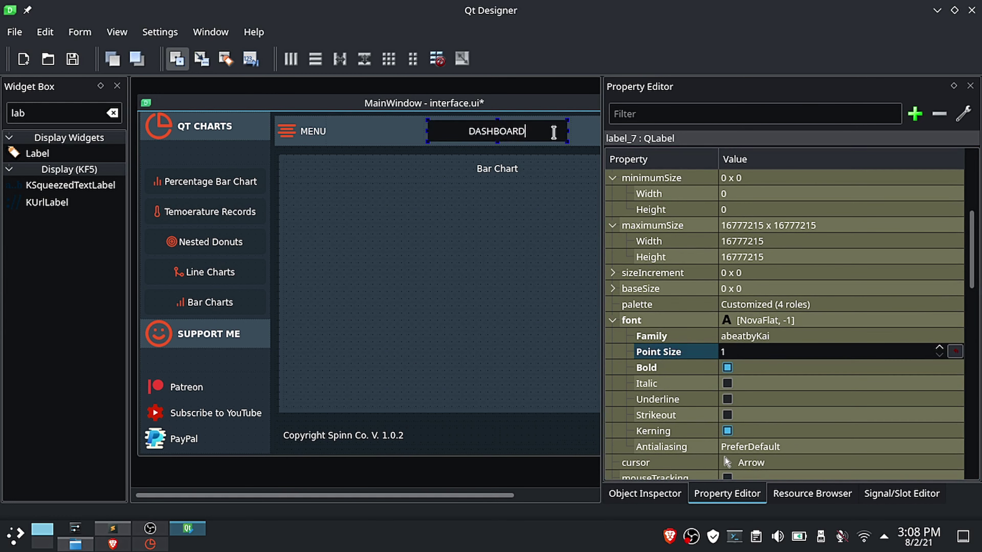
# Step: Make the title labels on the Bar Chart and Percentage Bar Chart pages of the stacked widget bold
pyautogui.click(512, 189)
pyautogui.click(488, 173)
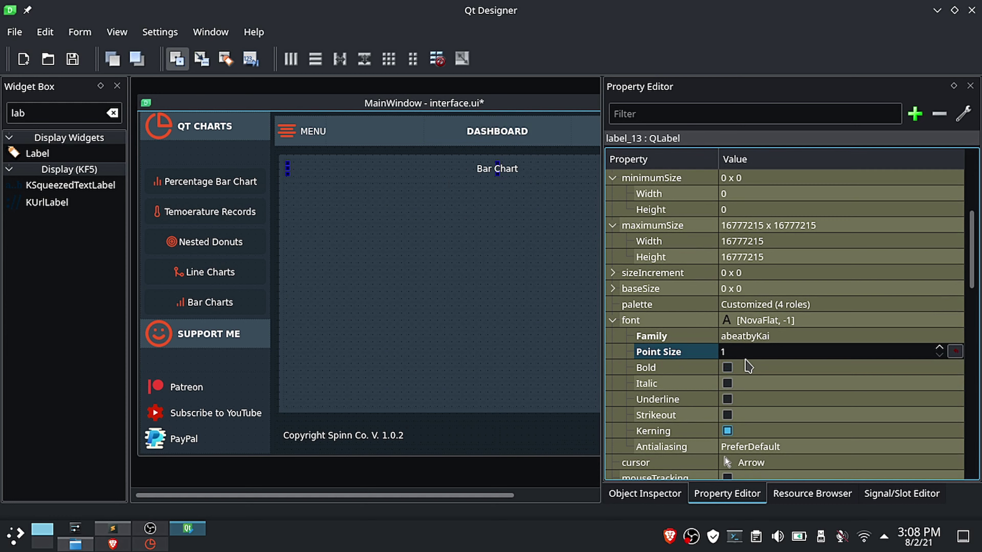
pyautogui.click(728, 368)
pyautogui.click(729, 367)
pyautogui.moveTo(506, 495); pyautogui.dragTo(587, 491)
pyautogui.click(583, 161)
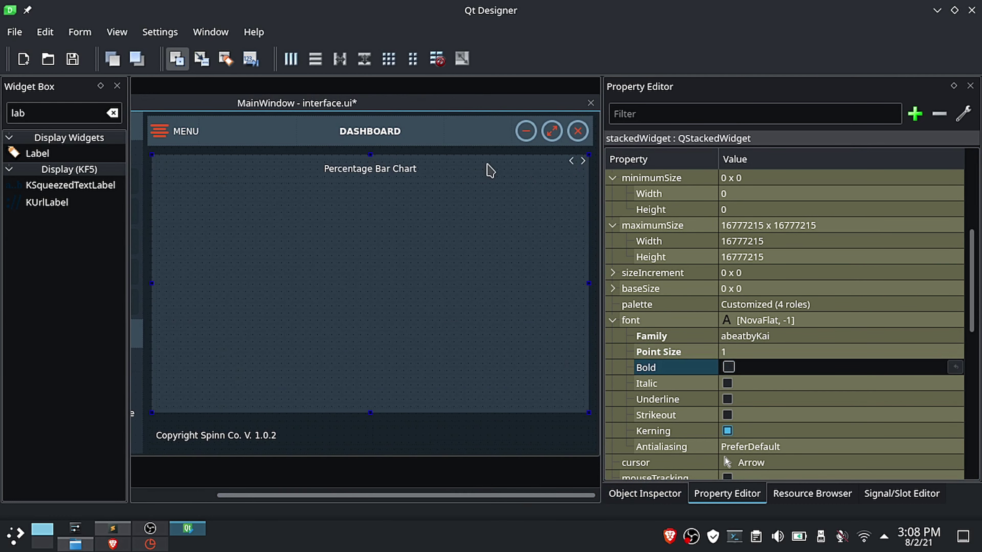
pyautogui.click(489, 172)
pyautogui.click(728, 367)
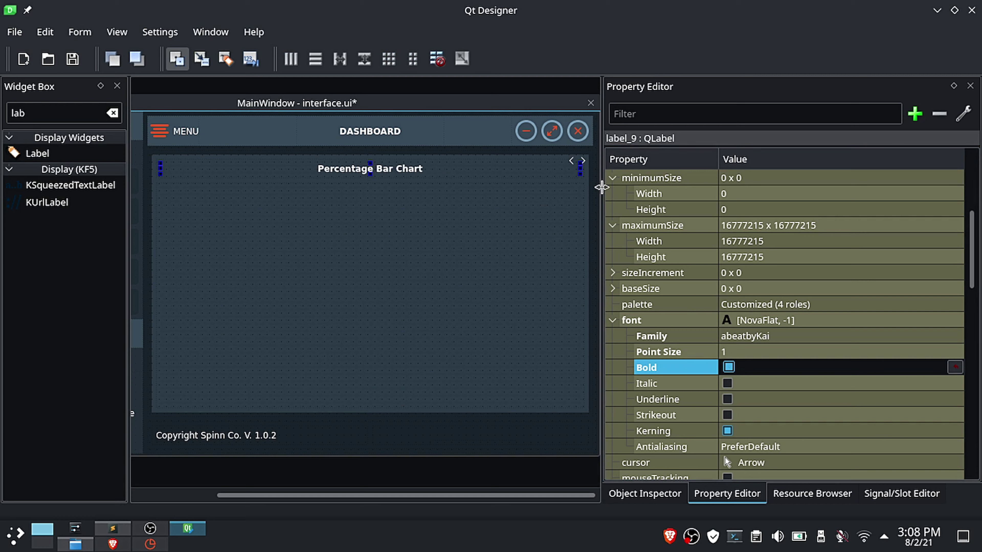
# Step: Try to make the Temperature Bar Chart, Nested Donut Chart and Line Charts titles bold through frame_17, frame_19 and stackedWidget
pyautogui.click(584, 161)
pyautogui.click(410, 169)
pyautogui.click(728, 366)
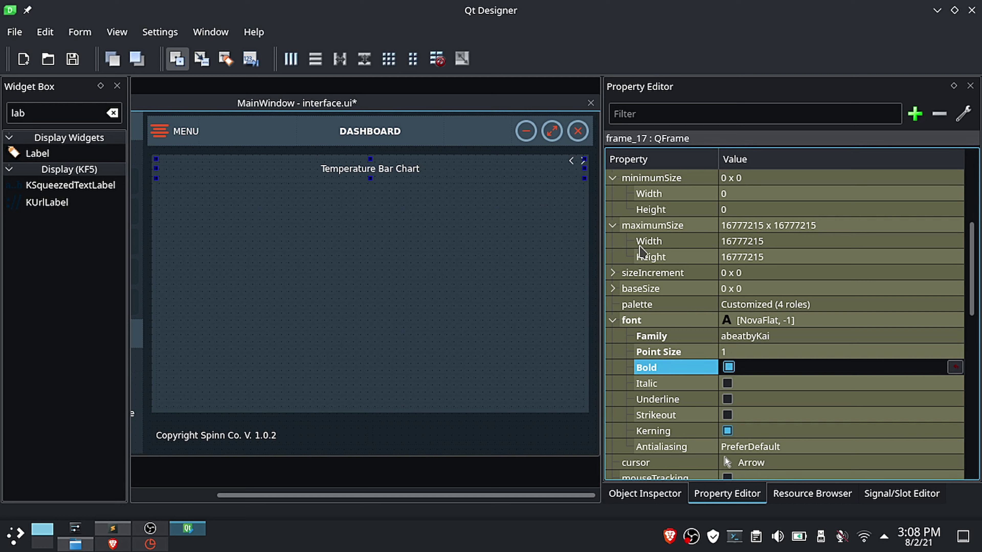
pyautogui.click(584, 162)
pyautogui.click(450, 179)
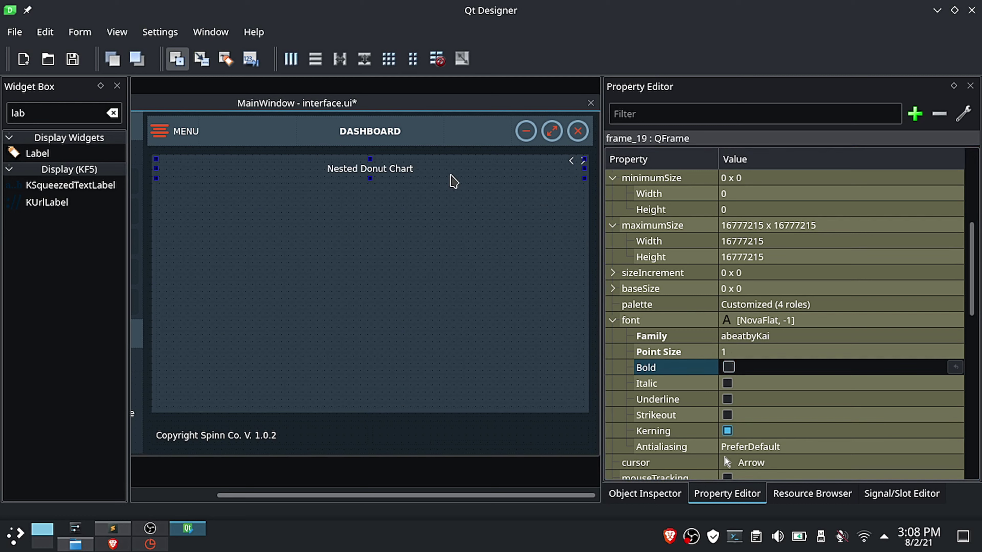
pyautogui.click(728, 371)
pyautogui.click(584, 161)
pyautogui.click(728, 372)
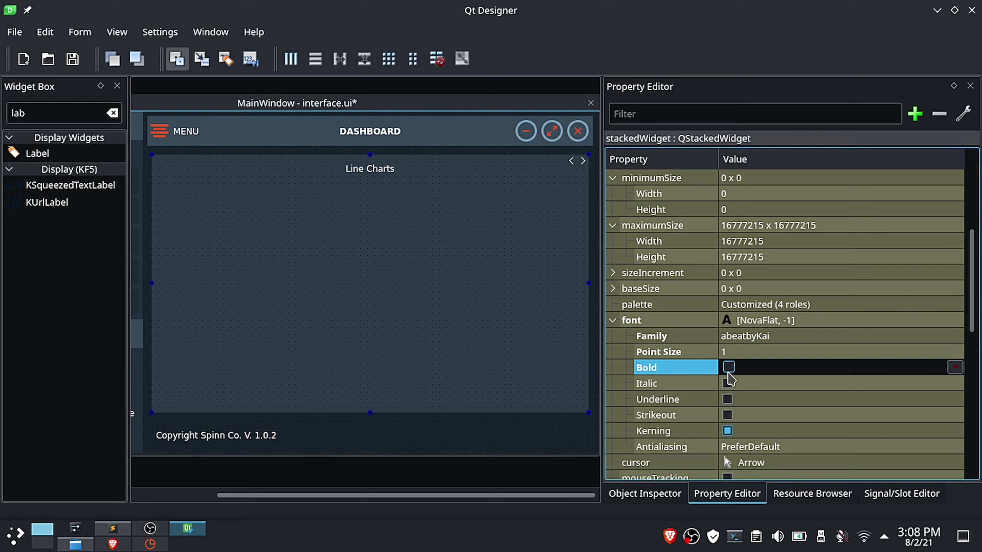
pyautogui.click(584, 162)
pyautogui.click(728, 368)
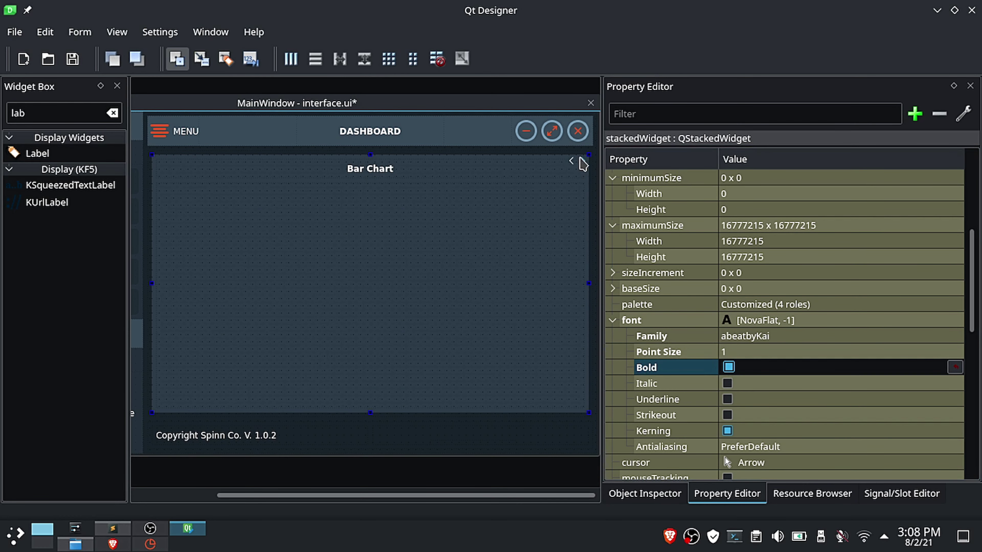
# Step: Return to the Line Charts page and make its title label, label_12, bold
pyautogui.click(584, 162)
pyautogui.click(572, 162)
pyautogui.click(572, 162)
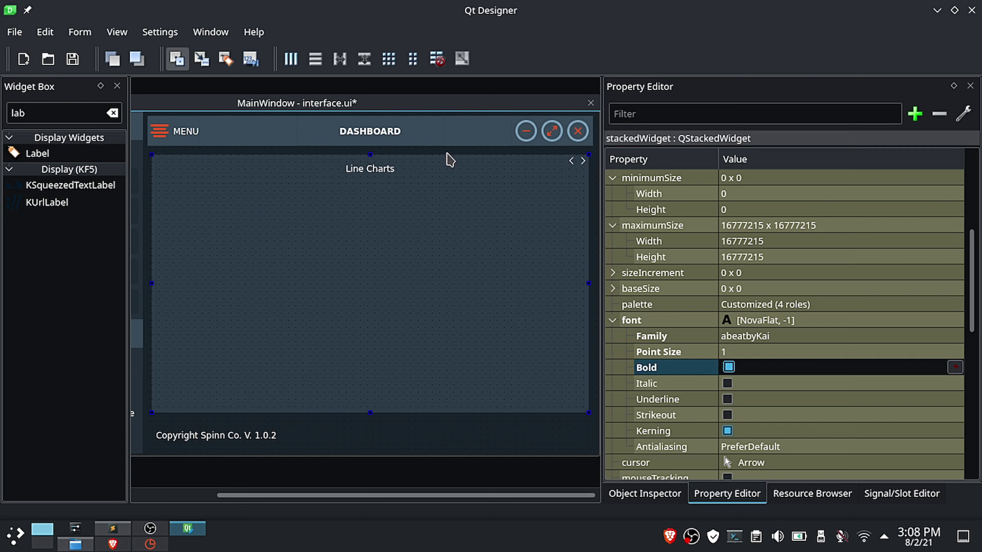
pyautogui.click(406, 170)
pyautogui.click(728, 367)
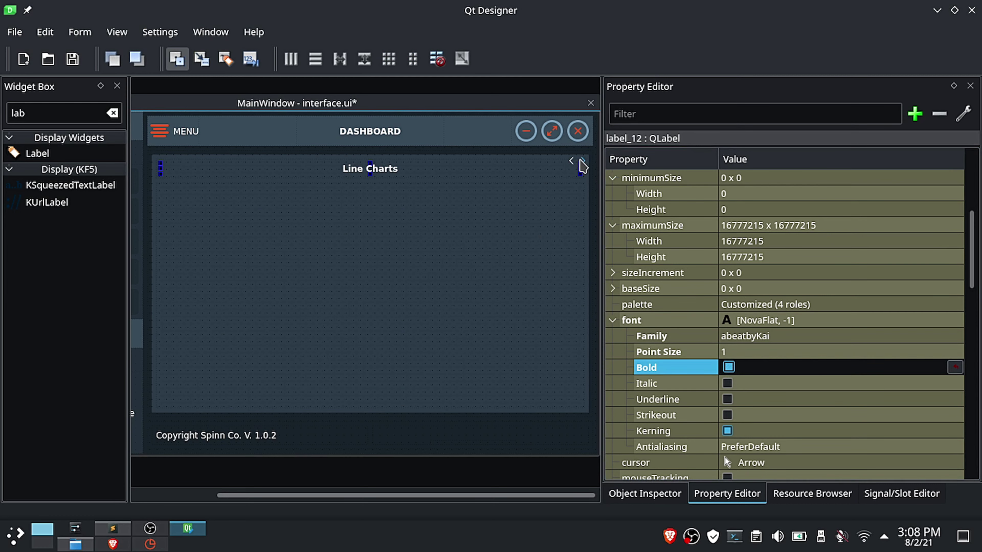
# Step: Turn off bold on frame_19 and make the Nested Donut Chart title label, label_11, bold instead
pyautogui.click(572, 162)
pyautogui.click(429, 166)
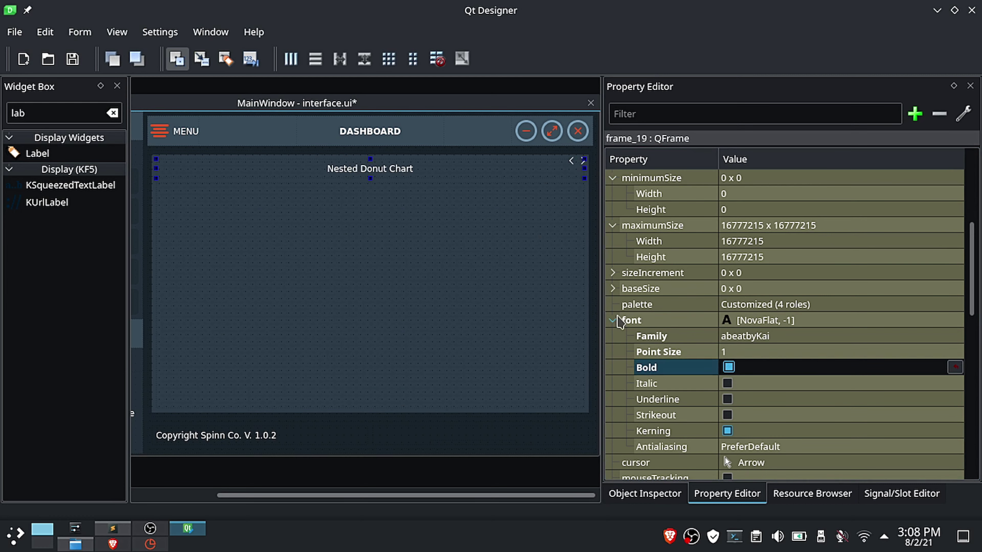
pyautogui.click(729, 367)
pyautogui.click(405, 171)
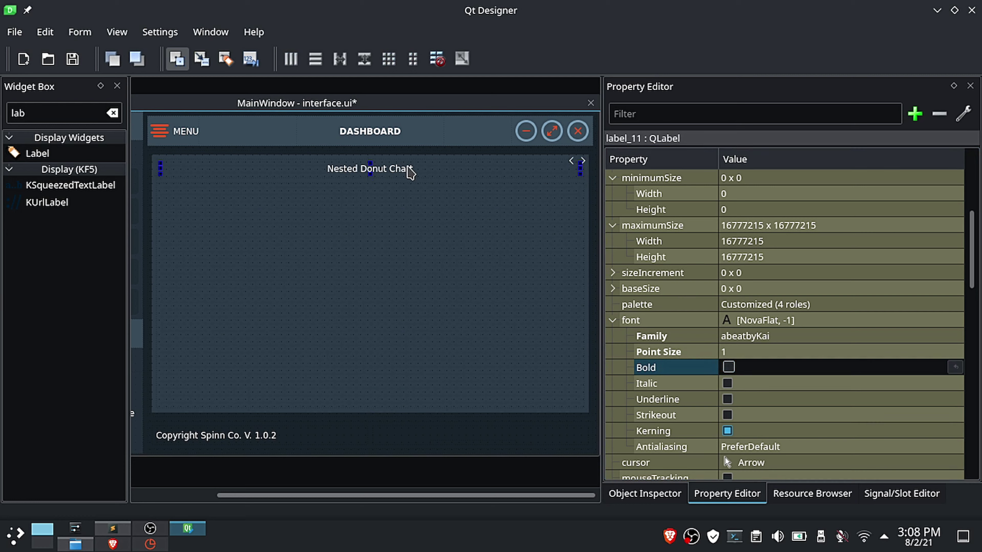
pyautogui.click(728, 367)
# Step: Make the Temperature Bar Chart title label, label_10, bold and review the titles on the other stacked pages
pyautogui.click(572, 160)
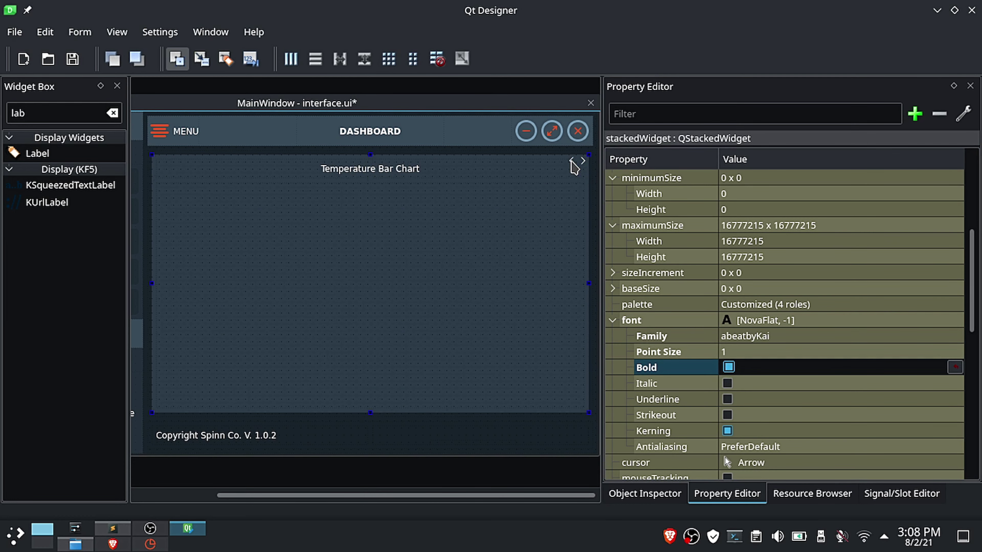
pyautogui.click(454, 174)
pyautogui.click(729, 368)
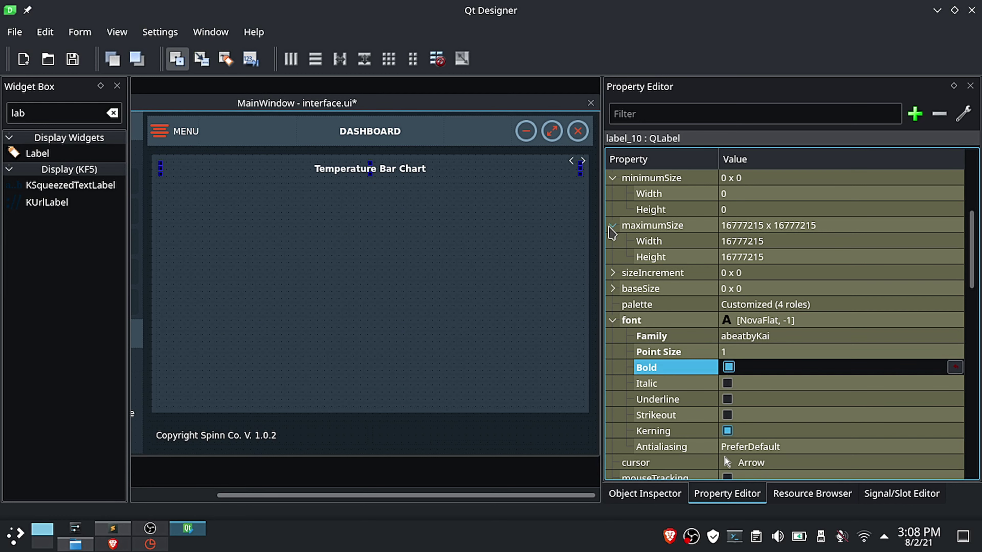
pyautogui.click(571, 160)
pyautogui.click(571, 160)
pyautogui.click(571, 161)
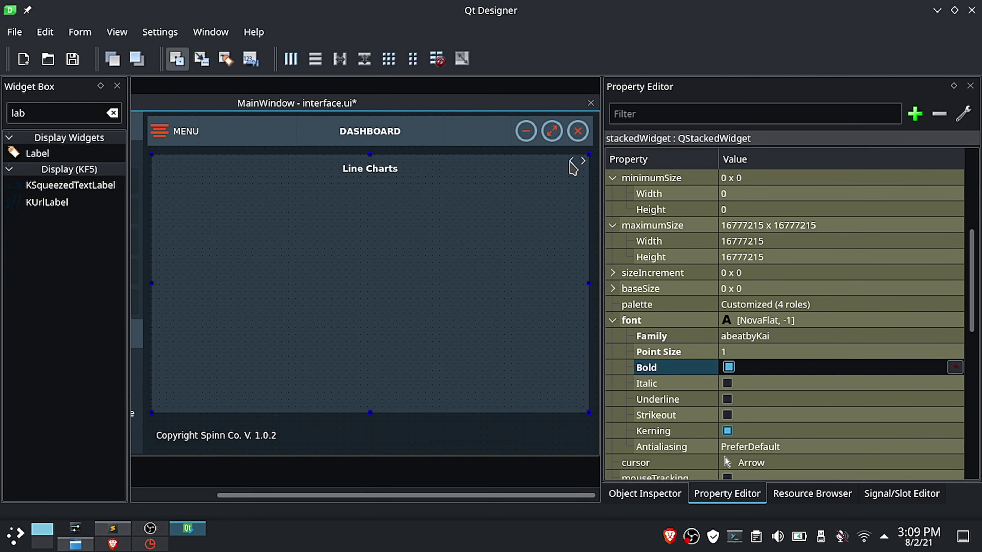
pyautogui.click(571, 160)
pyautogui.click(571, 161)
# Step: Make percentage_bar_chart the current page of the stacked widget and save the form
pyautogui.click(680, 498)
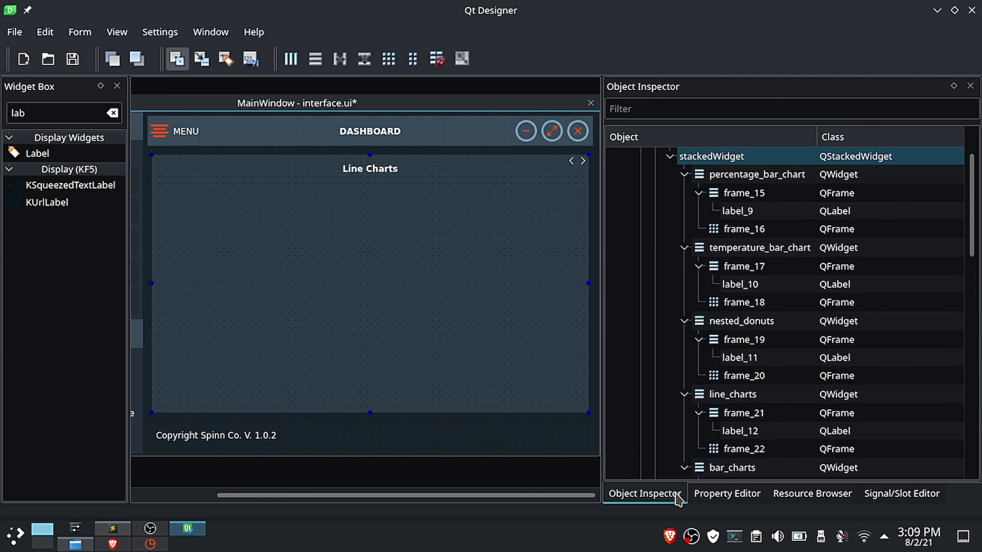
pyautogui.click(466, 228)
pyautogui.scroll(2, 773, 340)
pyautogui.click(757, 247)
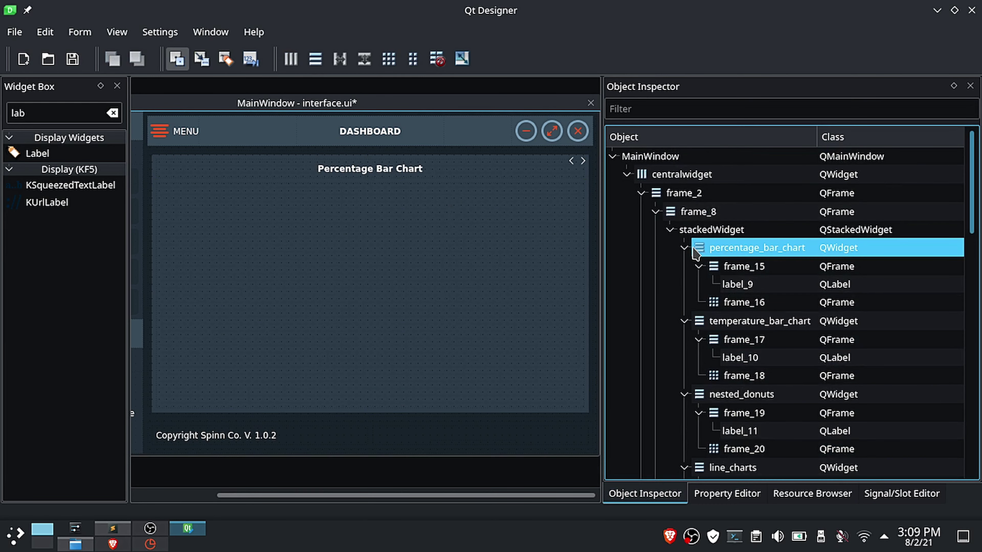
pyautogui.click(685, 247)
pyautogui.moveTo(472, 496); pyautogui.dragTo(346, 482)
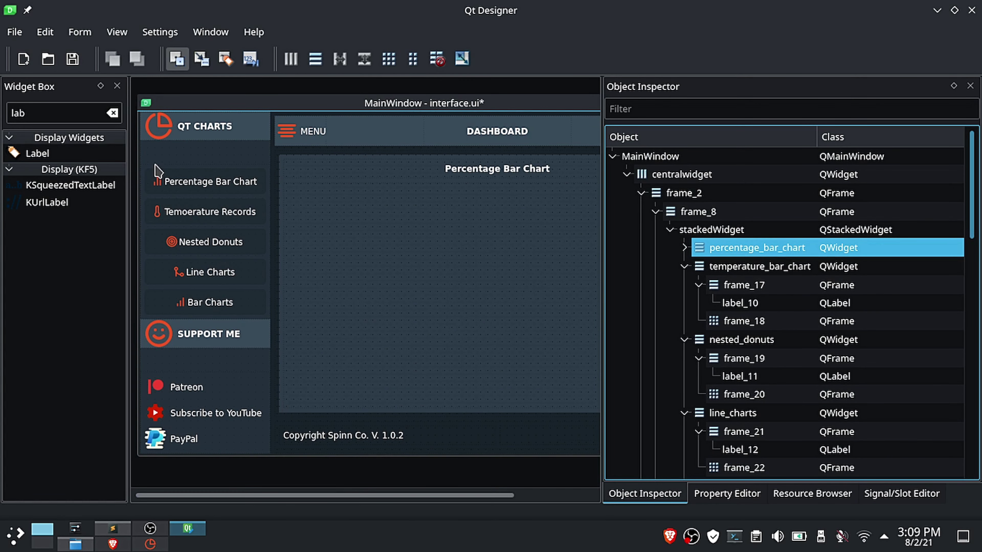
pyautogui.click(72, 61)
pyautogui.moveTo(603, 88); pyautogui.dragTo(766, 90)
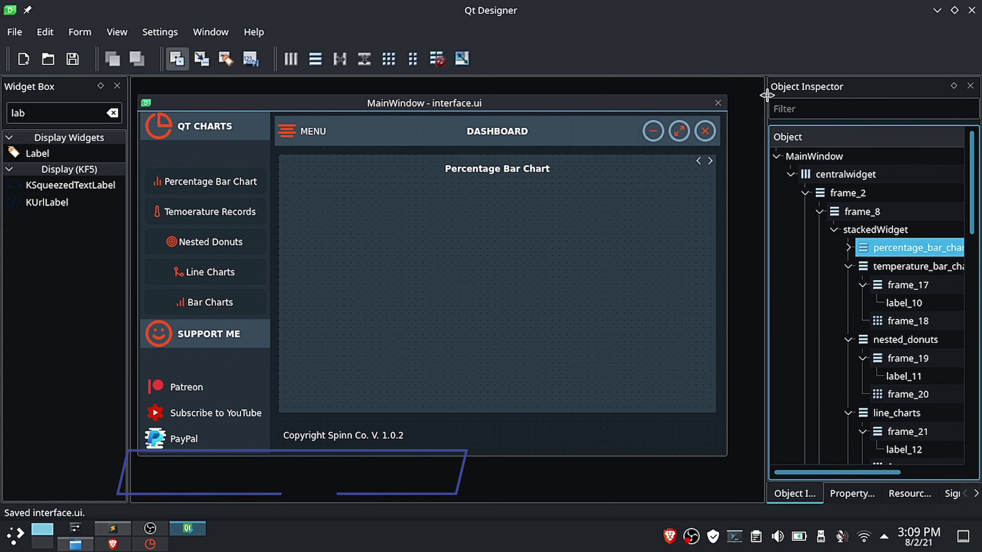
# Step: Generate the form's Python code and save it to a file
pyautogui.click(77, 32)
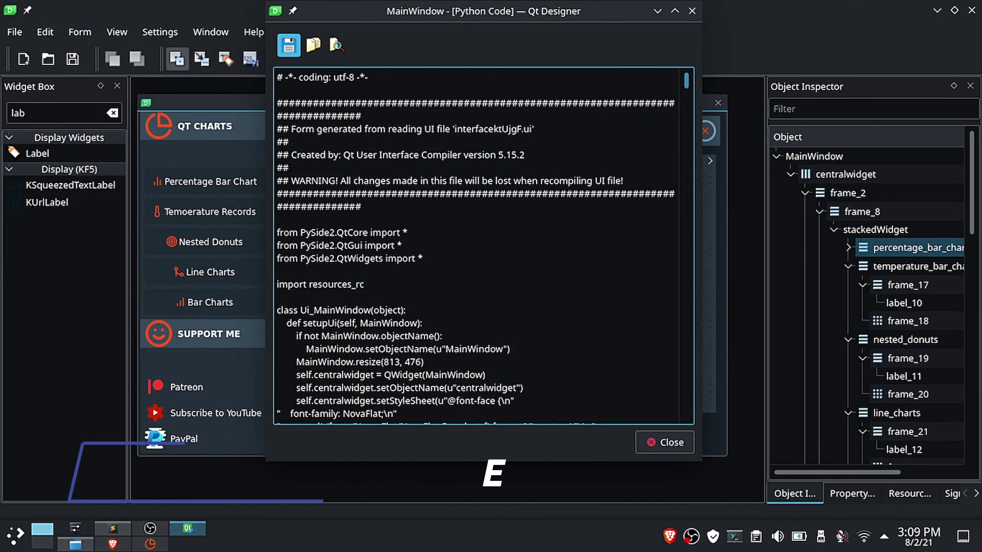
pyautogui.click(289, 45)
pyautogui.click(683, 430)
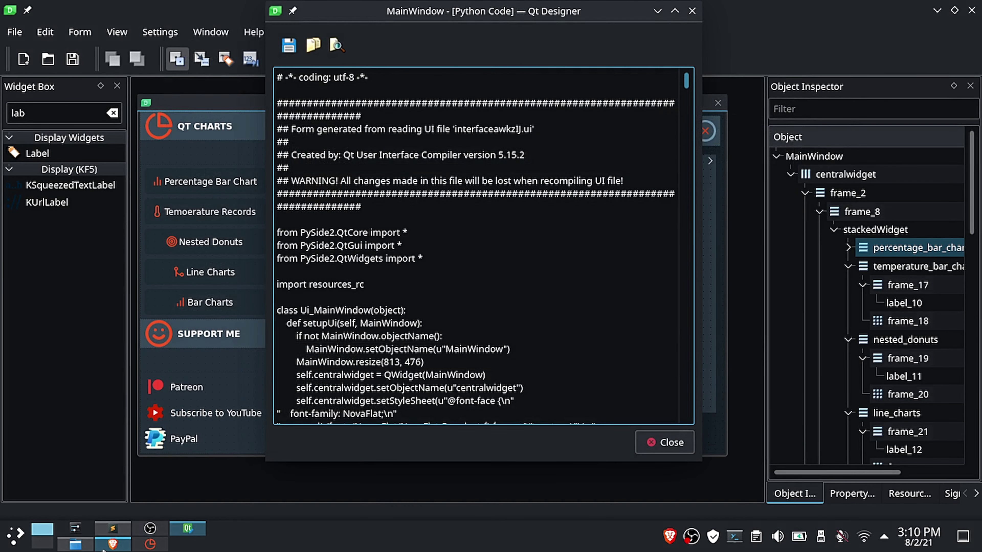
# Step: Switch to Sublime Text and look through the generated code in ui_interface.py
pyautogui.click(112, 529)
pyautogui.click(20, 73)
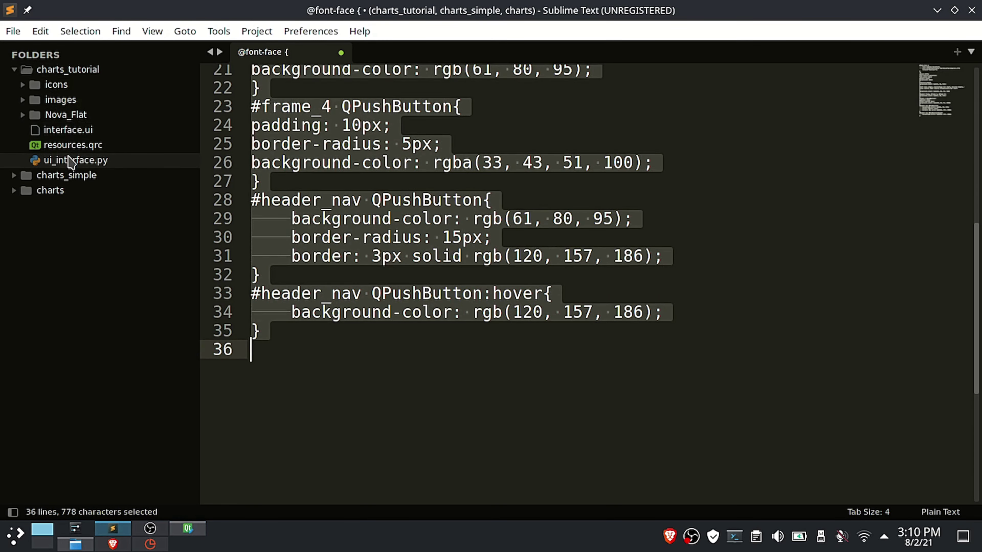
pyautogui.click(74, 160)
pyautogui.scroll(-9, 489, 250)
pyautogui.scroll(-20, 489, 251)
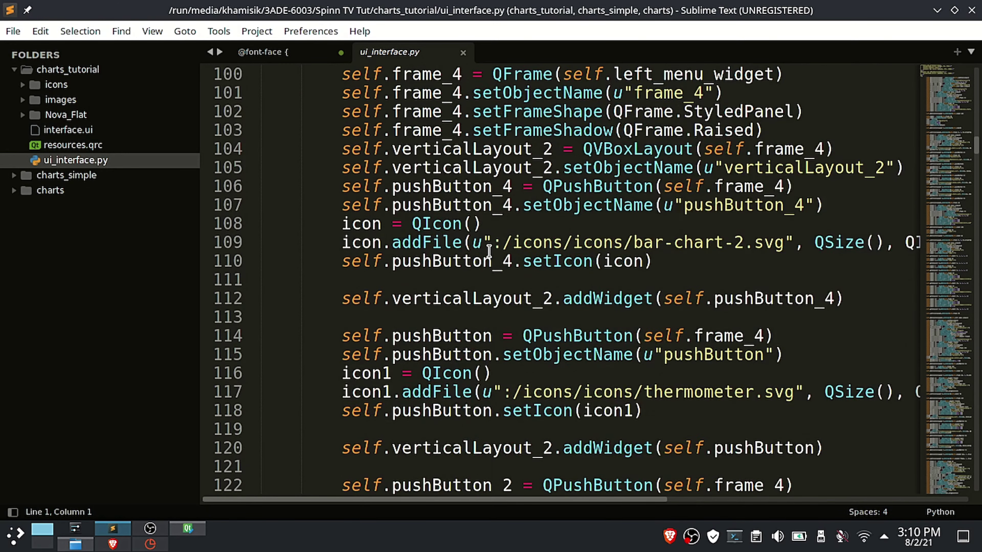
pyautogui.scroll(-1, 24, 78)
# Step: Create a new file in the charts_tutorial folder and save it as main.py
pyautogui.click(24, 74)
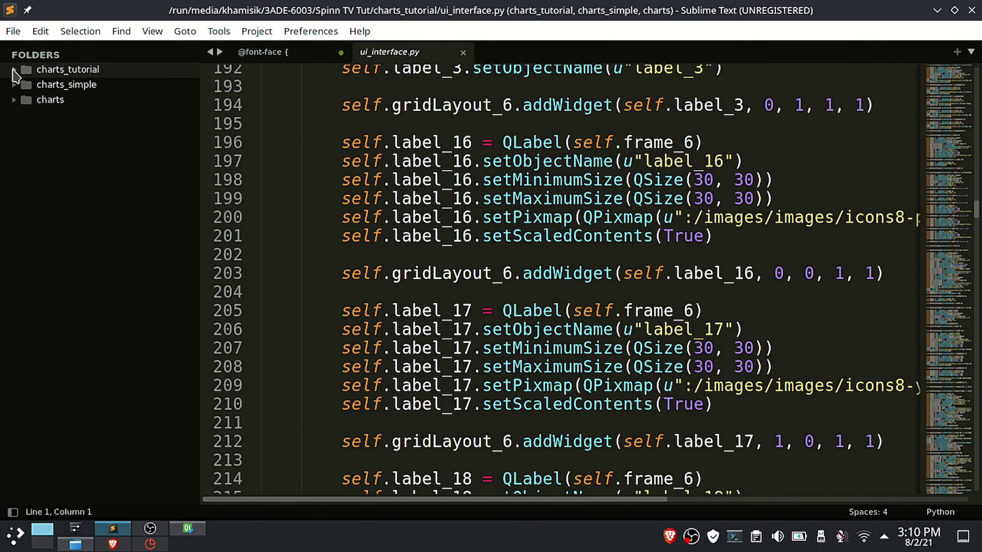
pyautogui.click(24, 74)
pyautogui.rightClick(58, 72)
pyautogui.click(112, 87)
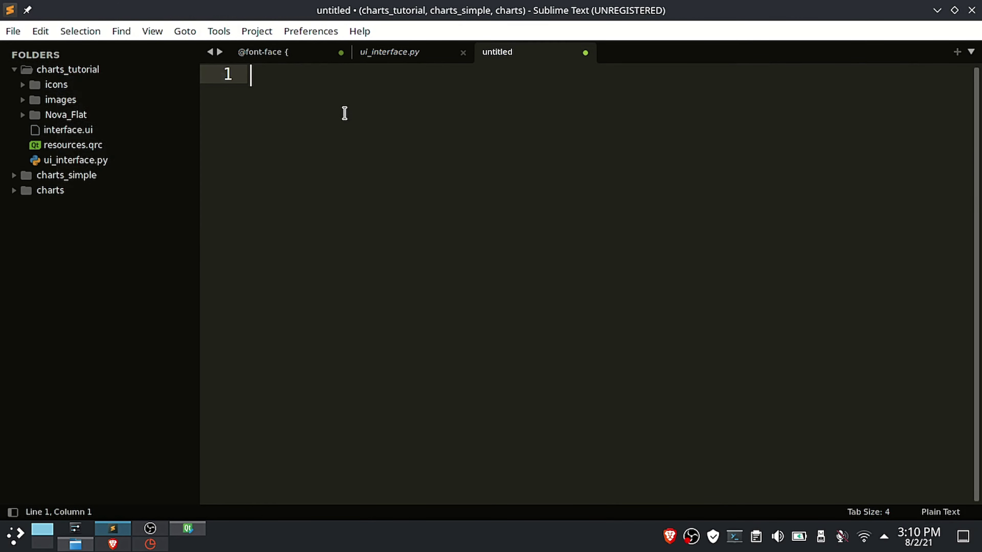
pyautogui.hotkey('ctrl', 's')
pyautogui.write('mai.')
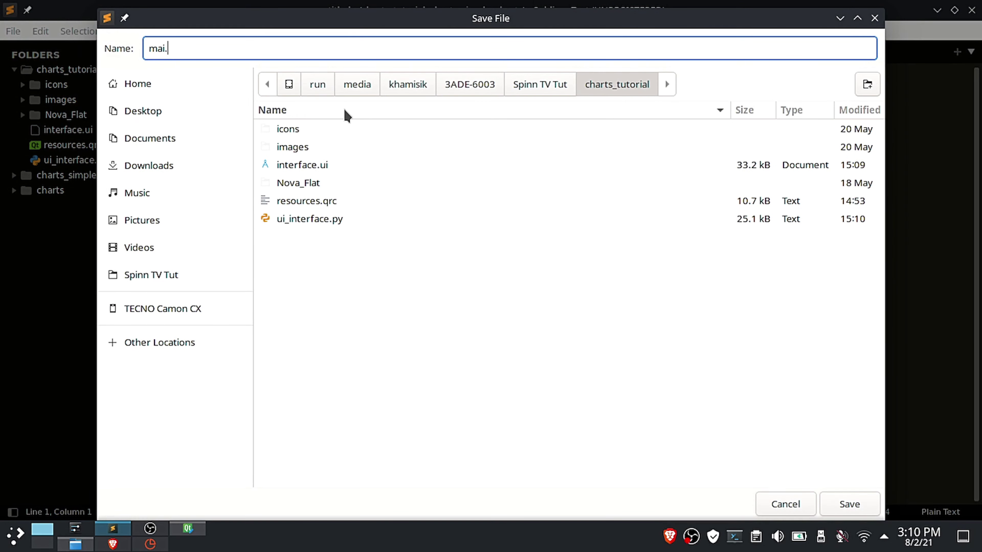
pyautogui.press('BackSpace')
pyautogui.write('n.py')
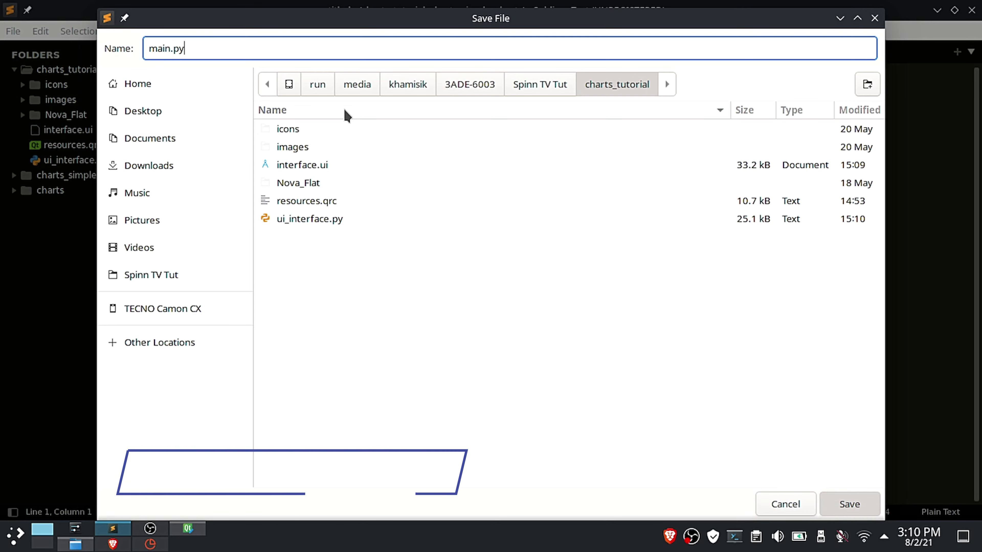
pyautogui.press('Return')
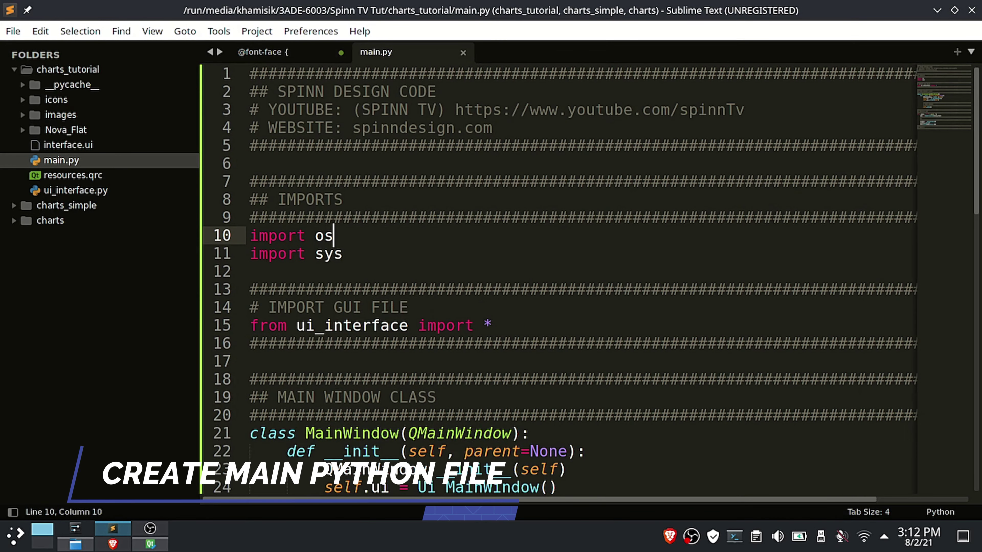
# Step: Reduce the editor's font size so that the whole main.py script fits in view
pyautogui.hotkey('ctrl', '-')
pyautogui.hotkey('ctrl', '-')
pyautogui.hotkey('ctrl', '-')
pyautogui.hotkey('ctrl', '-')
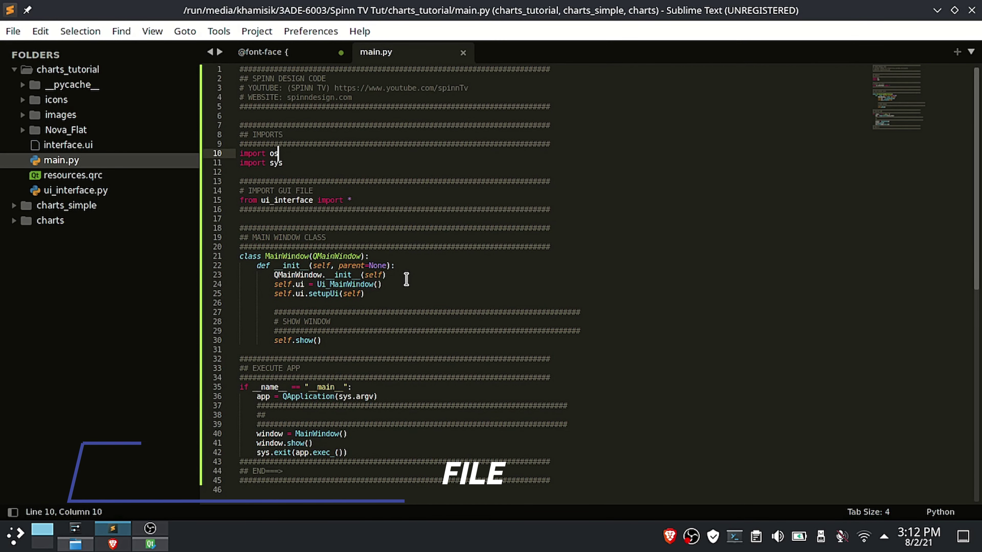
# Step: Switch to the Dolphin file manager, go to the charts_tutorial folder and close the Pictures view
pyautogui.click(75, 544)
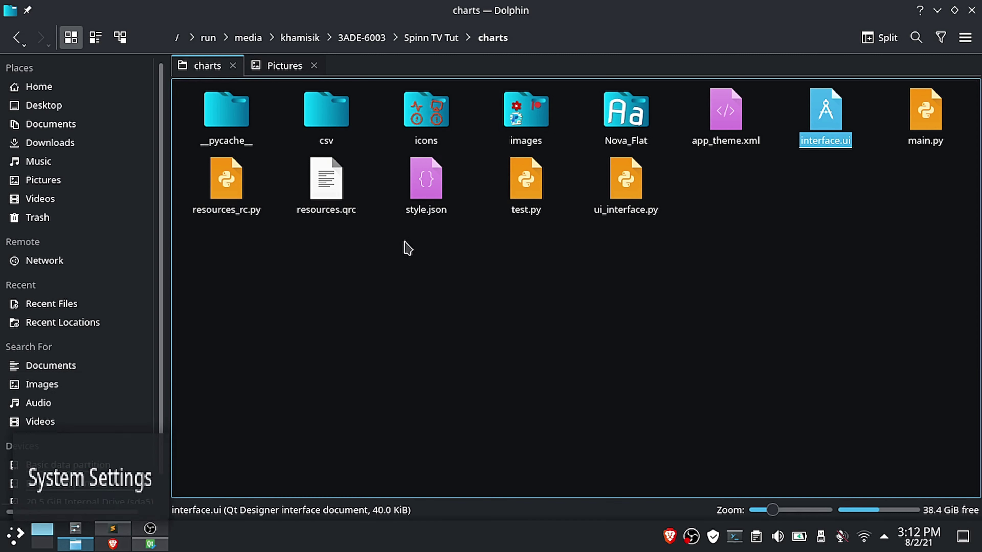
pyautogui.click(438, 41)
pyautogui.click(234, 220)
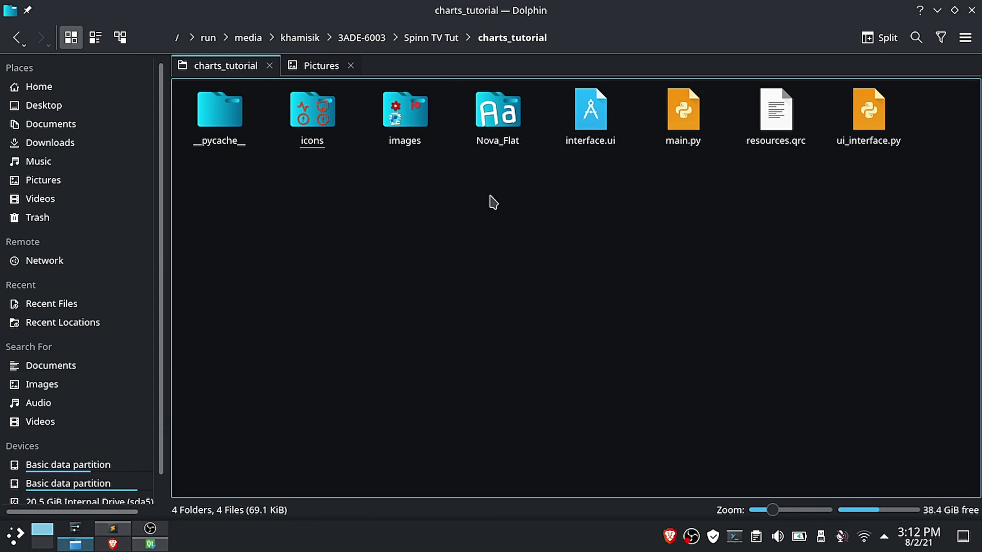
pyautogui.click(351, 65)
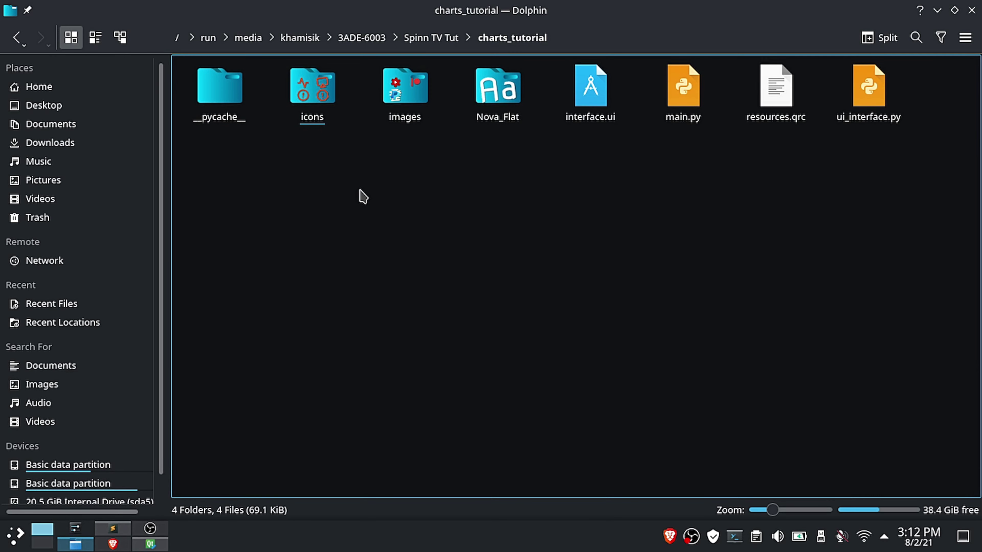
# Step: Compile resources.qrc from a terminal in charts_tutorial with pyrcc5 resources.qrc -o resources_rc.py, and select the generated file
pyautogui.click(762, 96)
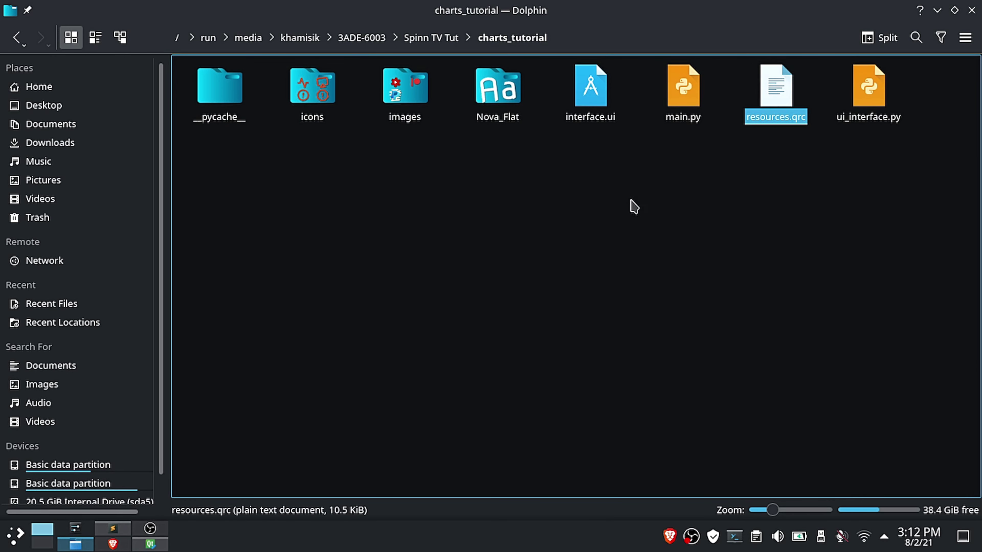
pyautogui.rightClick(479, 228)
pyautogui.click(579, 359)
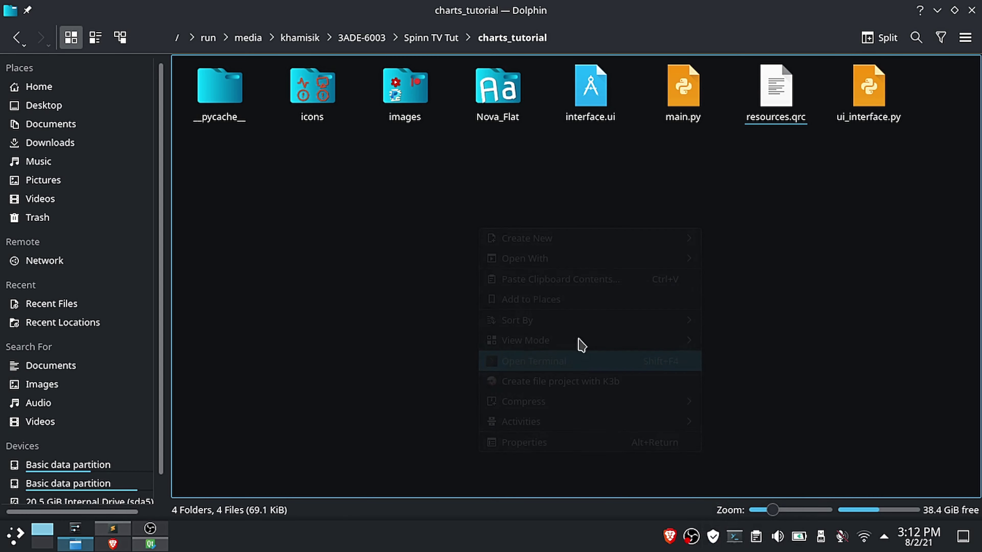
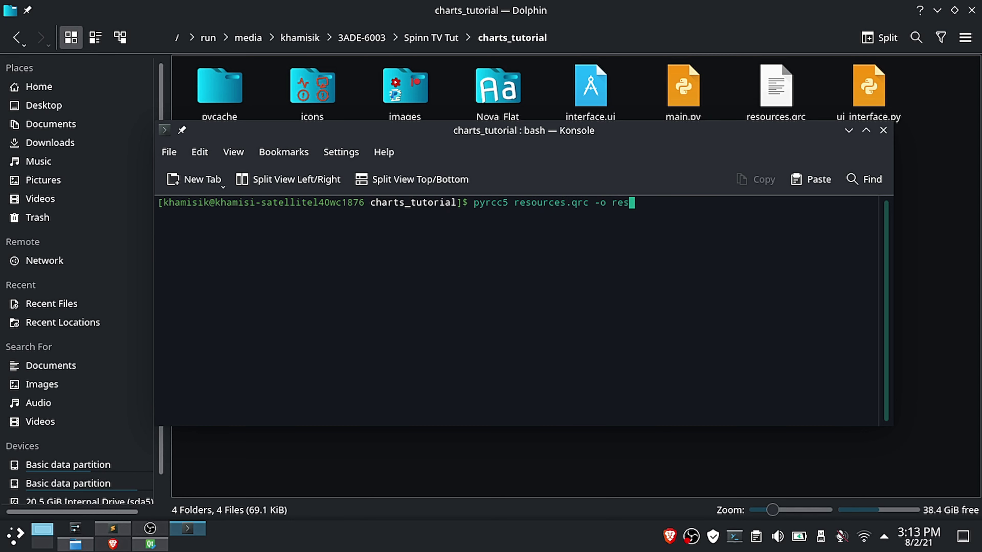
pyautogui.write('es_rc.')
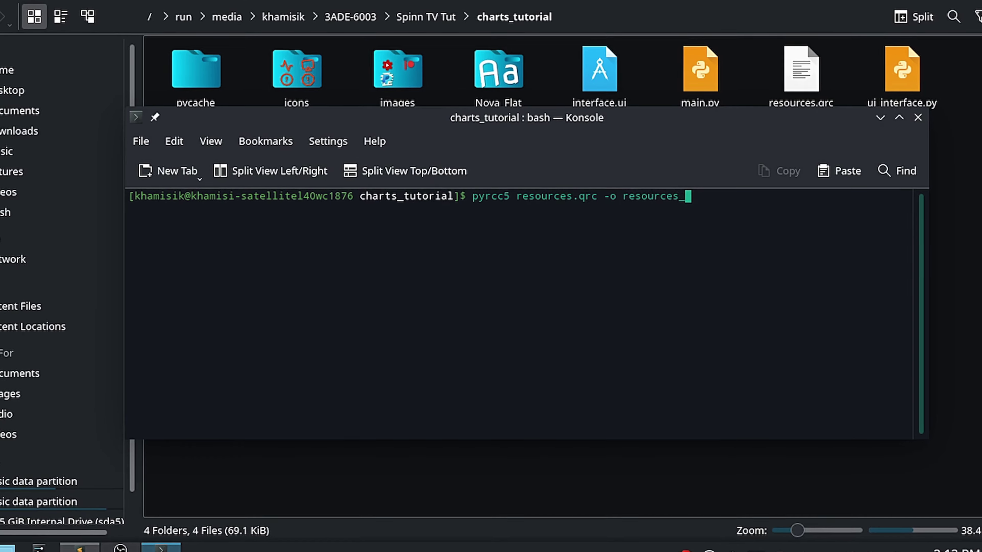
pyautogui.write('py')
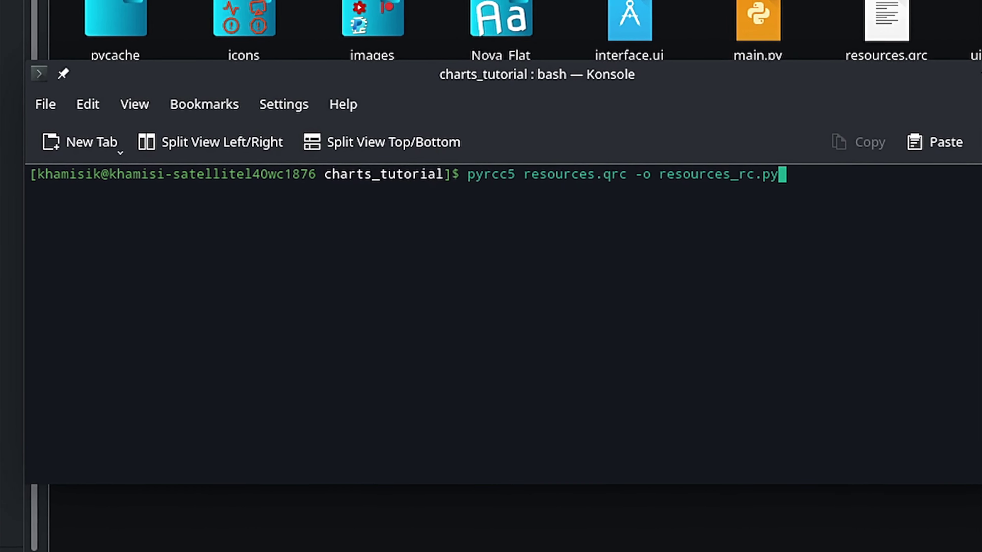
pyautogui.press('Return')
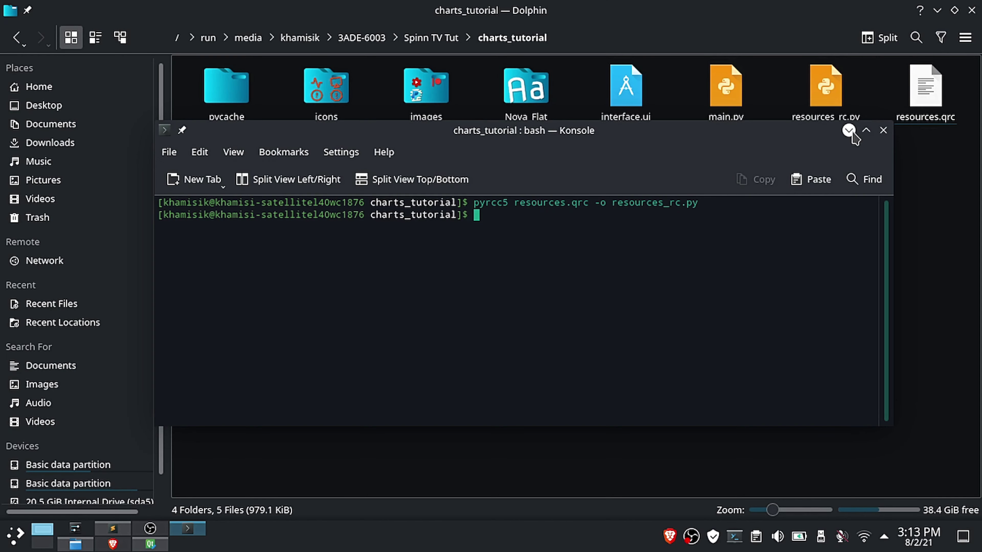
pyautogui.click(849, 131)
pyautogui.click(837, 100)
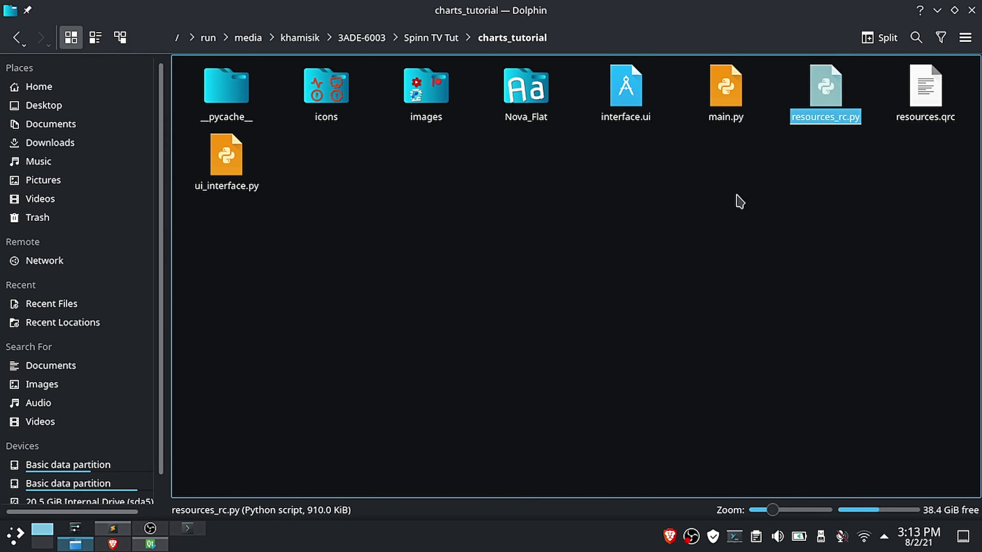
# Step: Run main.py from Sublime Text, inspect the dashboard window on the clear desktop and close it
pyautogui.click(113, 529)
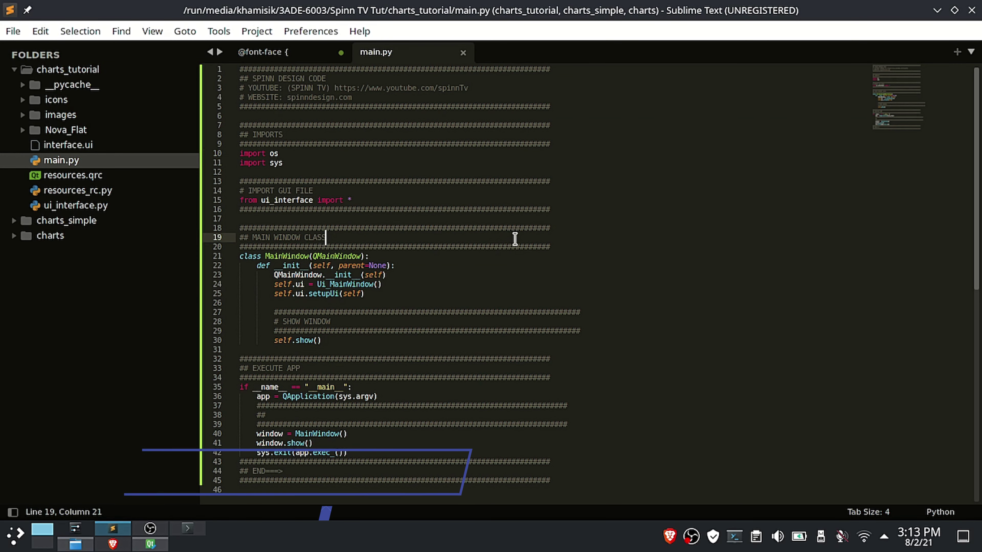
pyautogui.hotkey('ctrl', 'b')
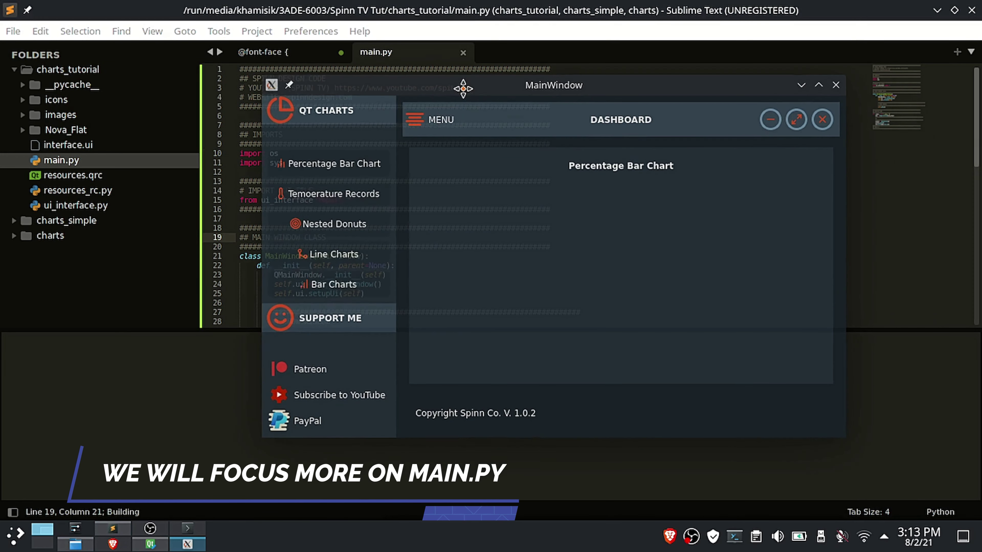
pyautogui.click(938, 10)
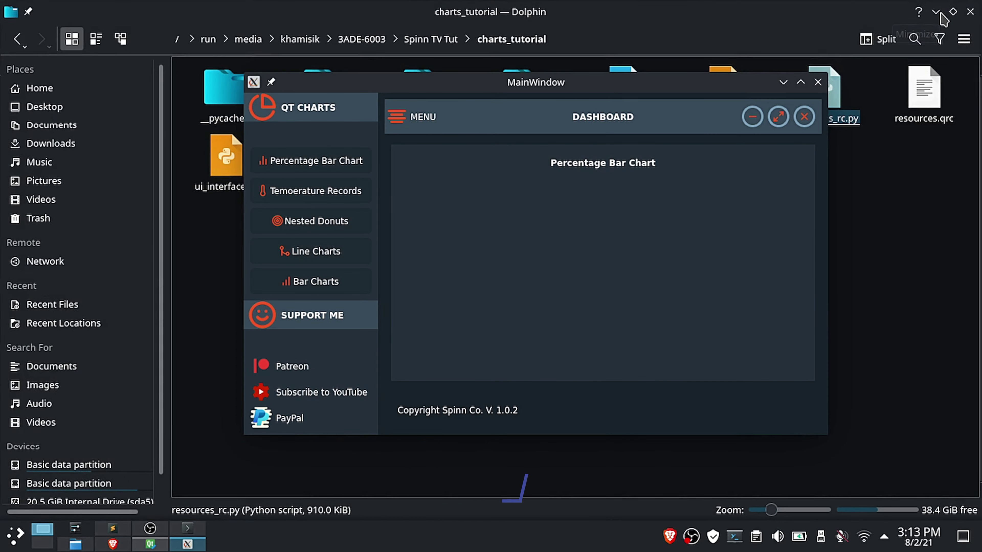
pyautogui.click(937, 10)
pyautogui.moveTo(639, 73); pyautogui.dragTo(626, 26)
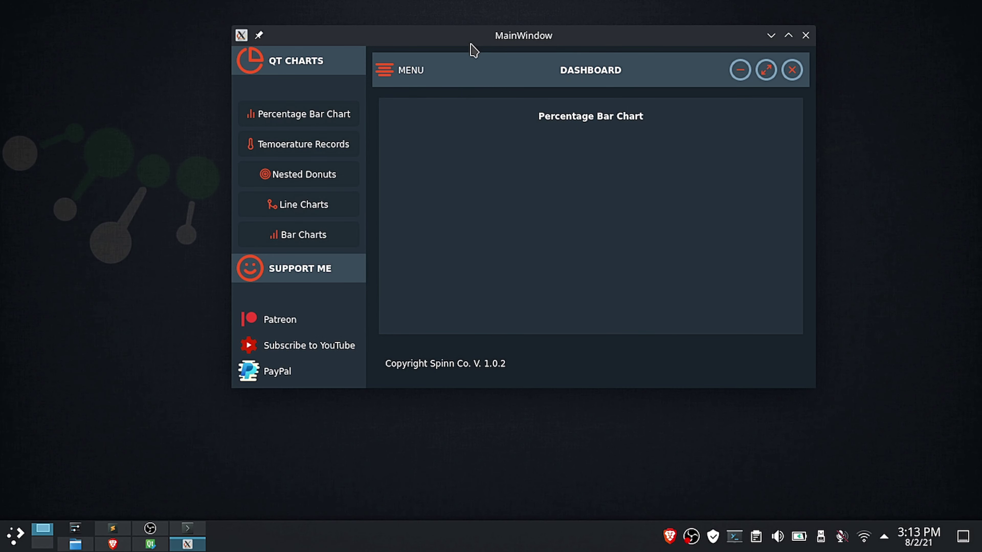
pyautogui.moveTo(474, 51); pyautogui.dragTo(432, 98)
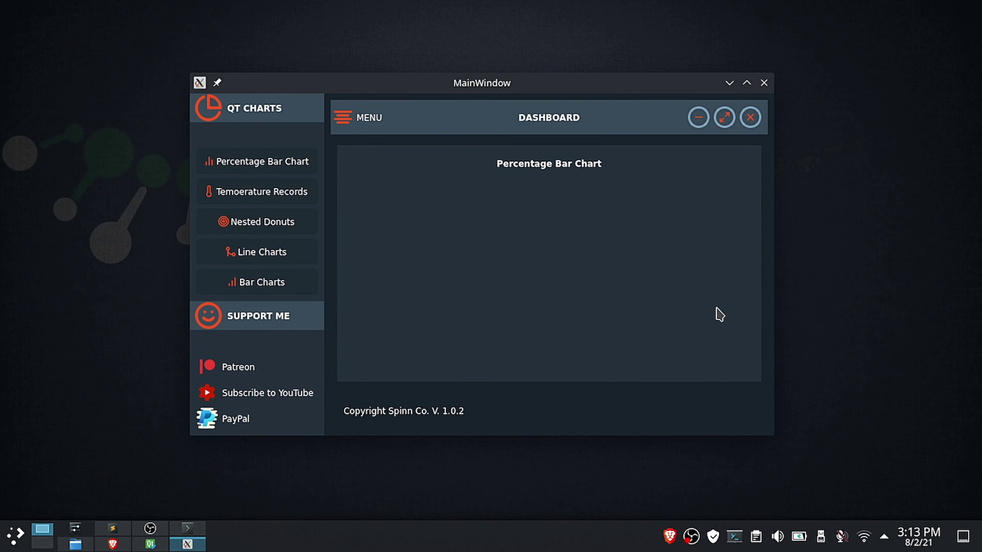
pyautogui.click(763, 83)
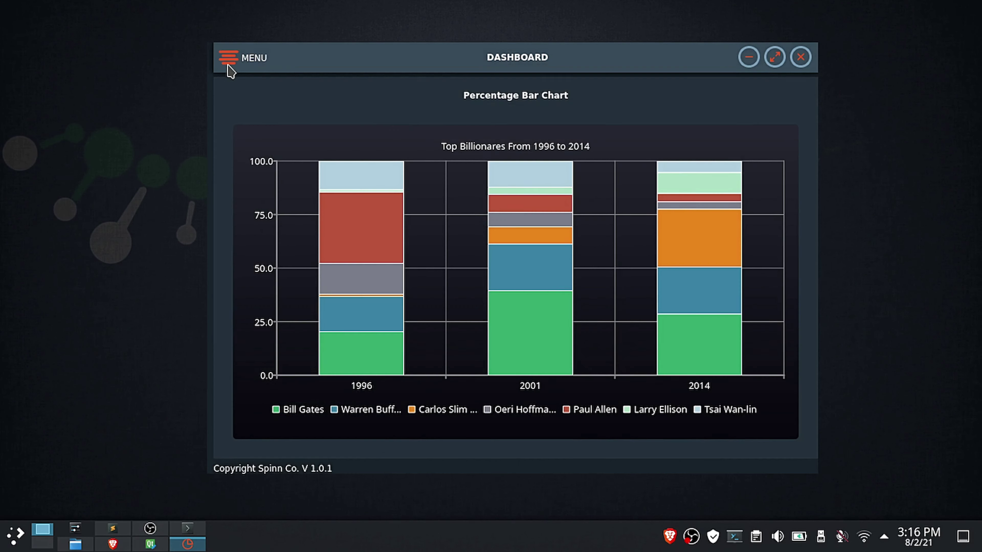
# Step: Expand the finished dashboard's side menu and view its temperature, nested donuts, bar and line chart pages, maximizing the window
pyautogui.click(228, 59)
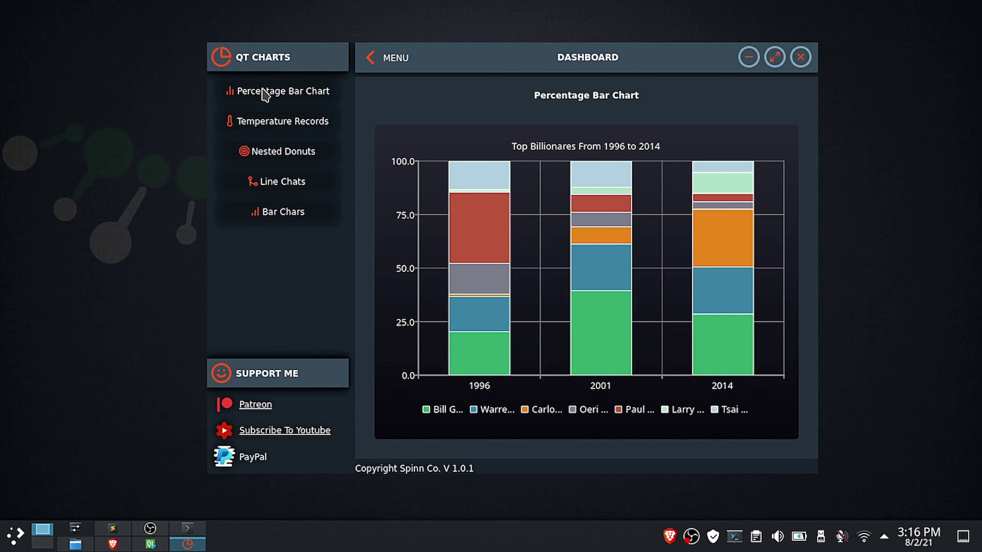
pyautogui.click(288, 132)
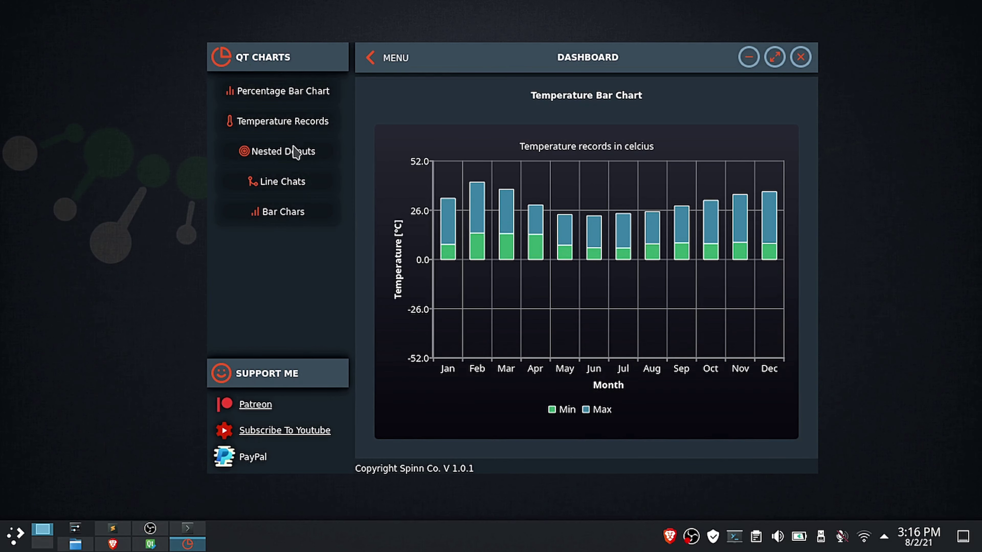
pyautogui.click(297, 159)
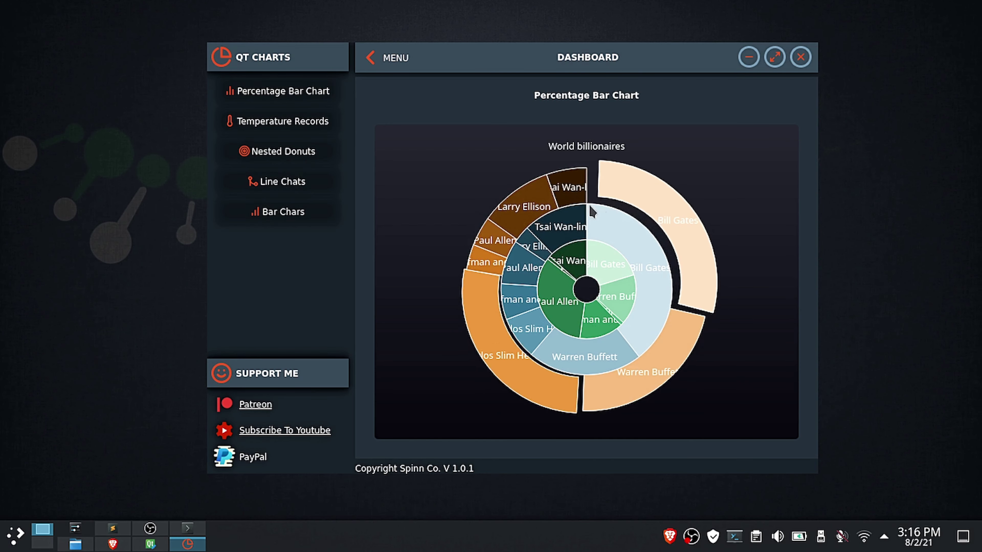
pyautogui.click(269, 212)
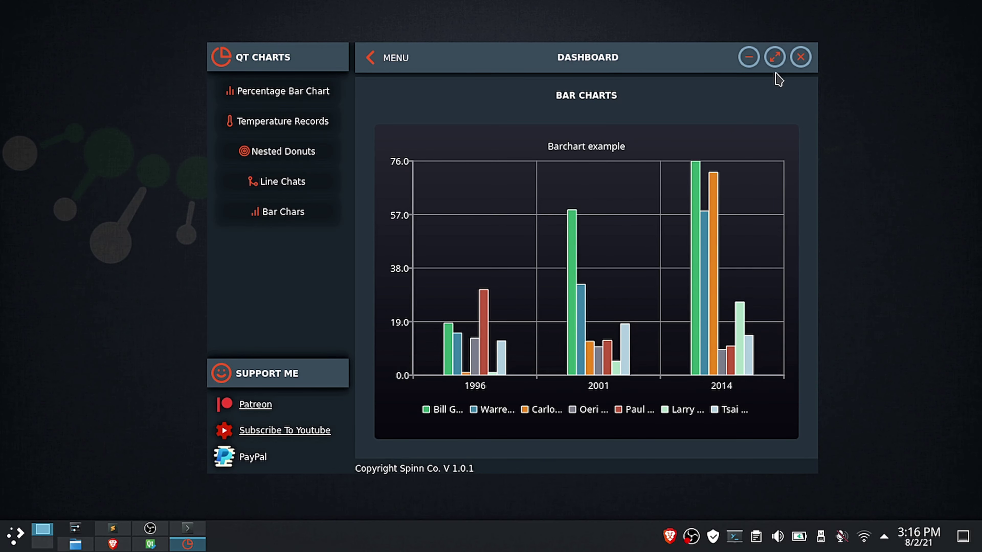
pyautogui.click(775, 58)
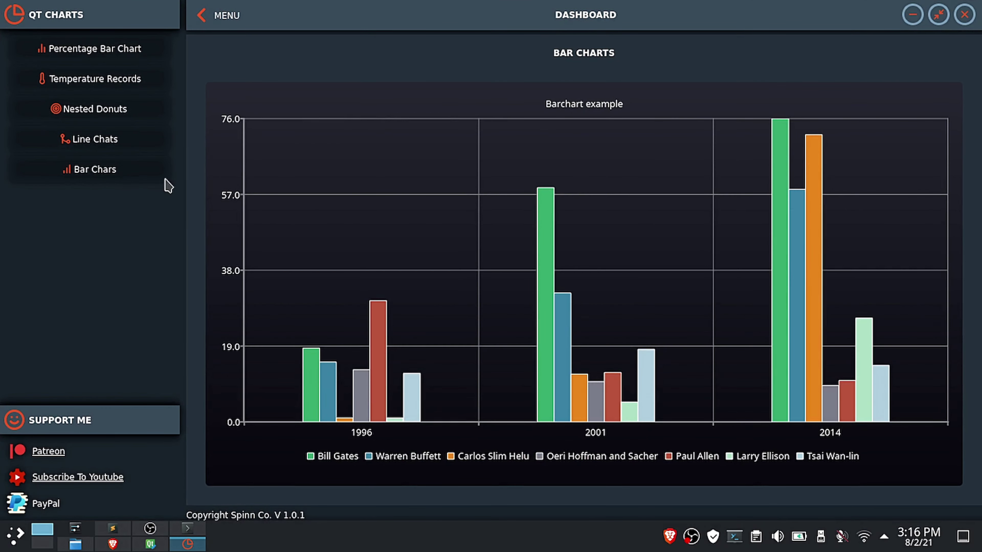
pyautogui.click(100, 141)
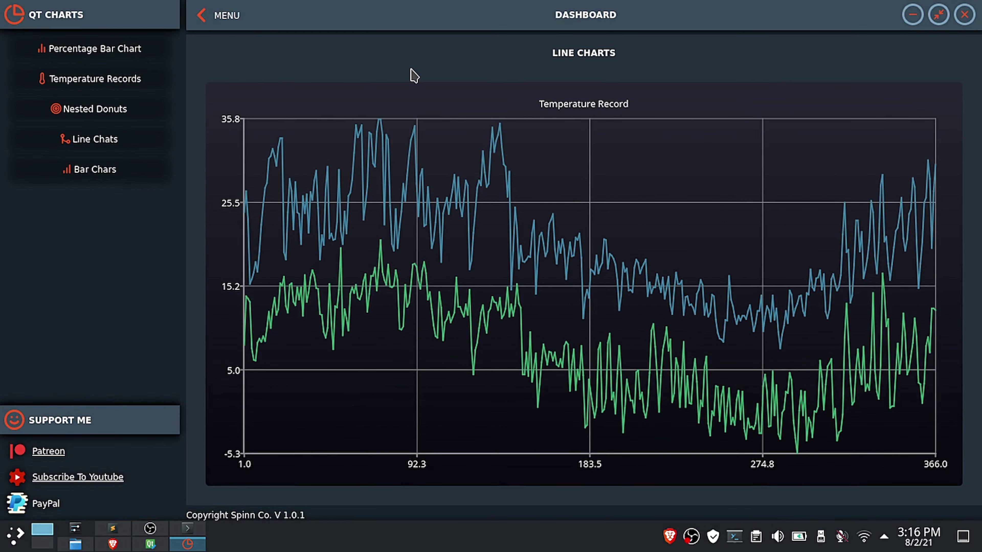
# Step: Test moving the dashboard window by its header and toggling it between maximized and restored size
pyautogui.doubleClick(508, 27)
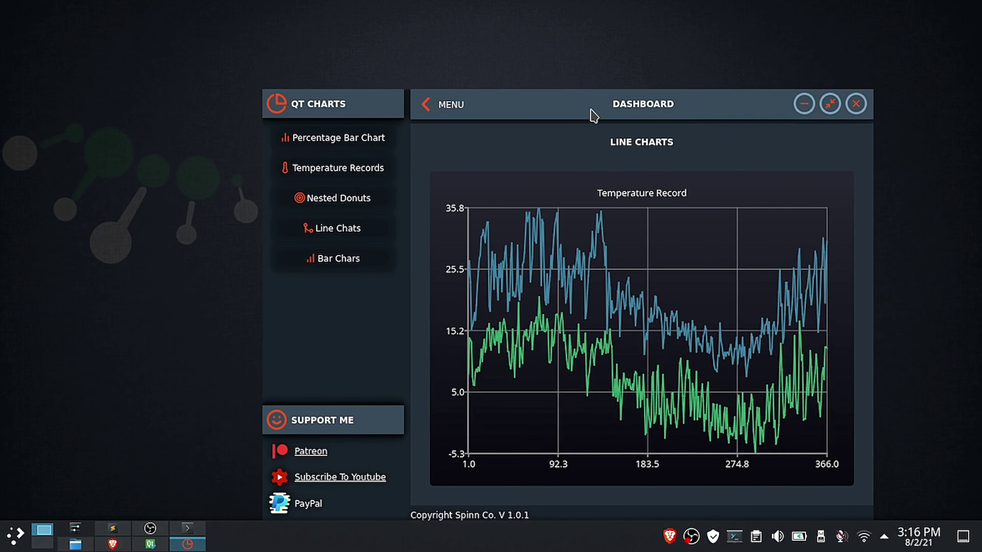
pyautogui.moveTo(587, 111); pyautogui.dragTo(535, 3)
pyautogui.doubleClick(543, 20)
pyautogui.doubleClick(544, 19)
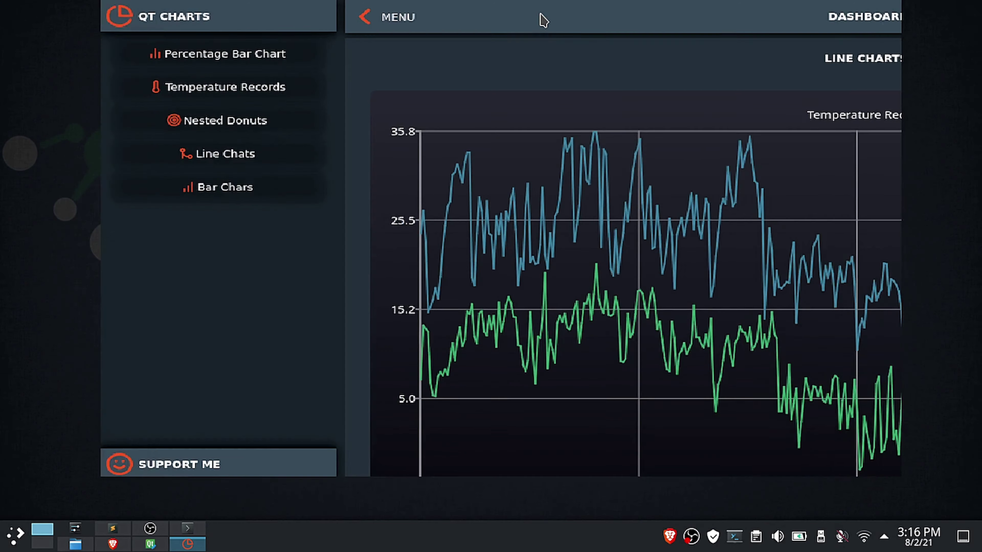
pyautogui.doubleClick(543, 20)
pyautogui.doubleClick(526, 17)
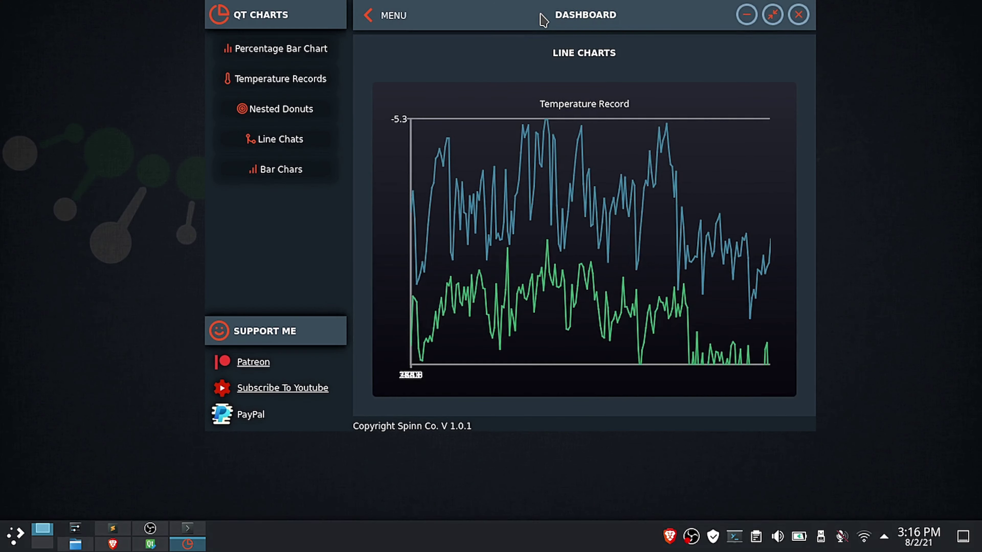
# Step: View the Percentage Bar Chart and Temperature Records pages and maximize the dashboard window
pyautogui.click(258, 54)
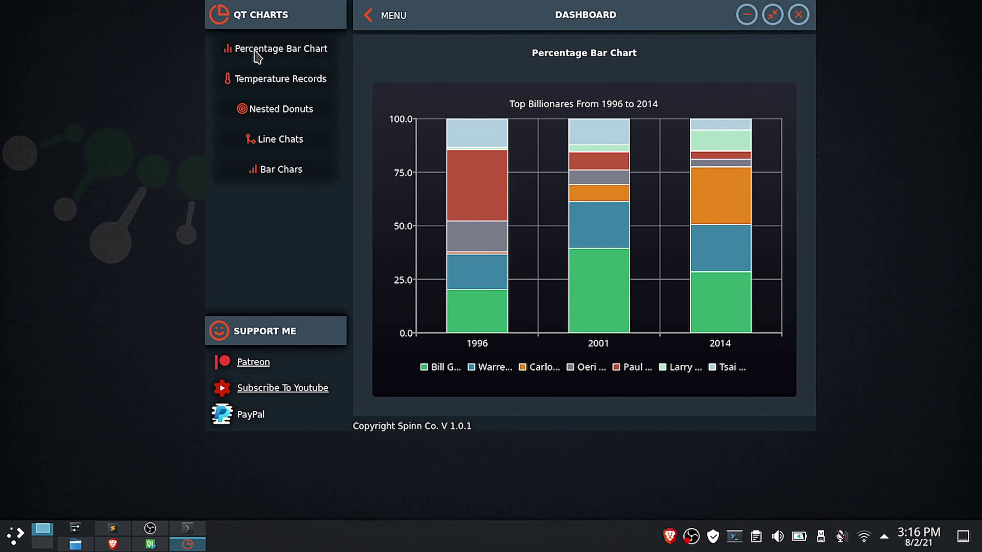
pyautogui.click(269, 90)
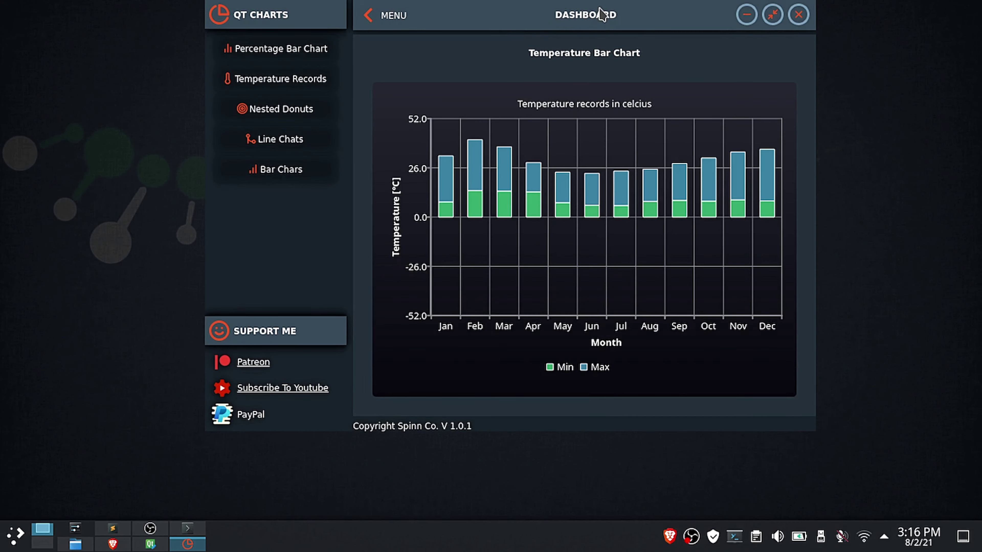
pyautogui.doubleClick(601, 14)
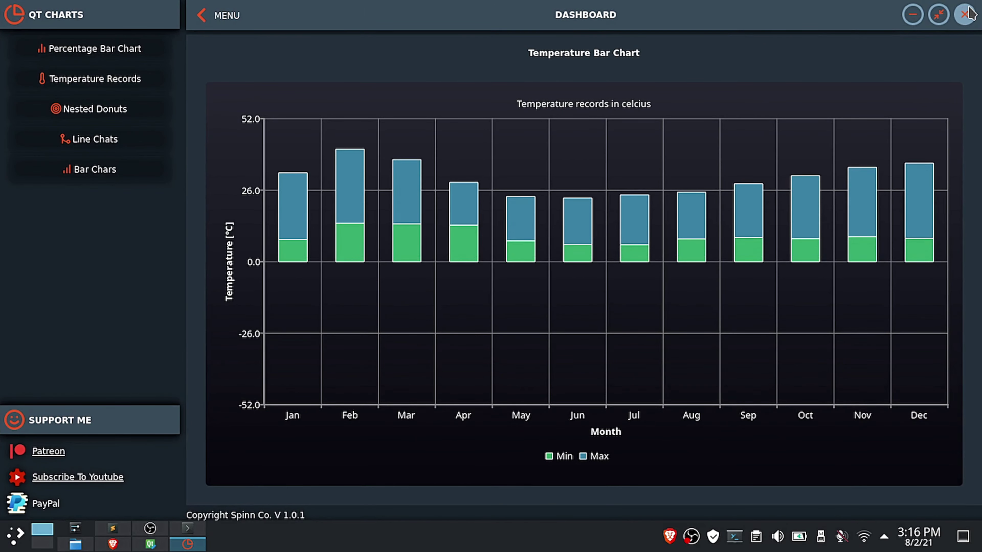